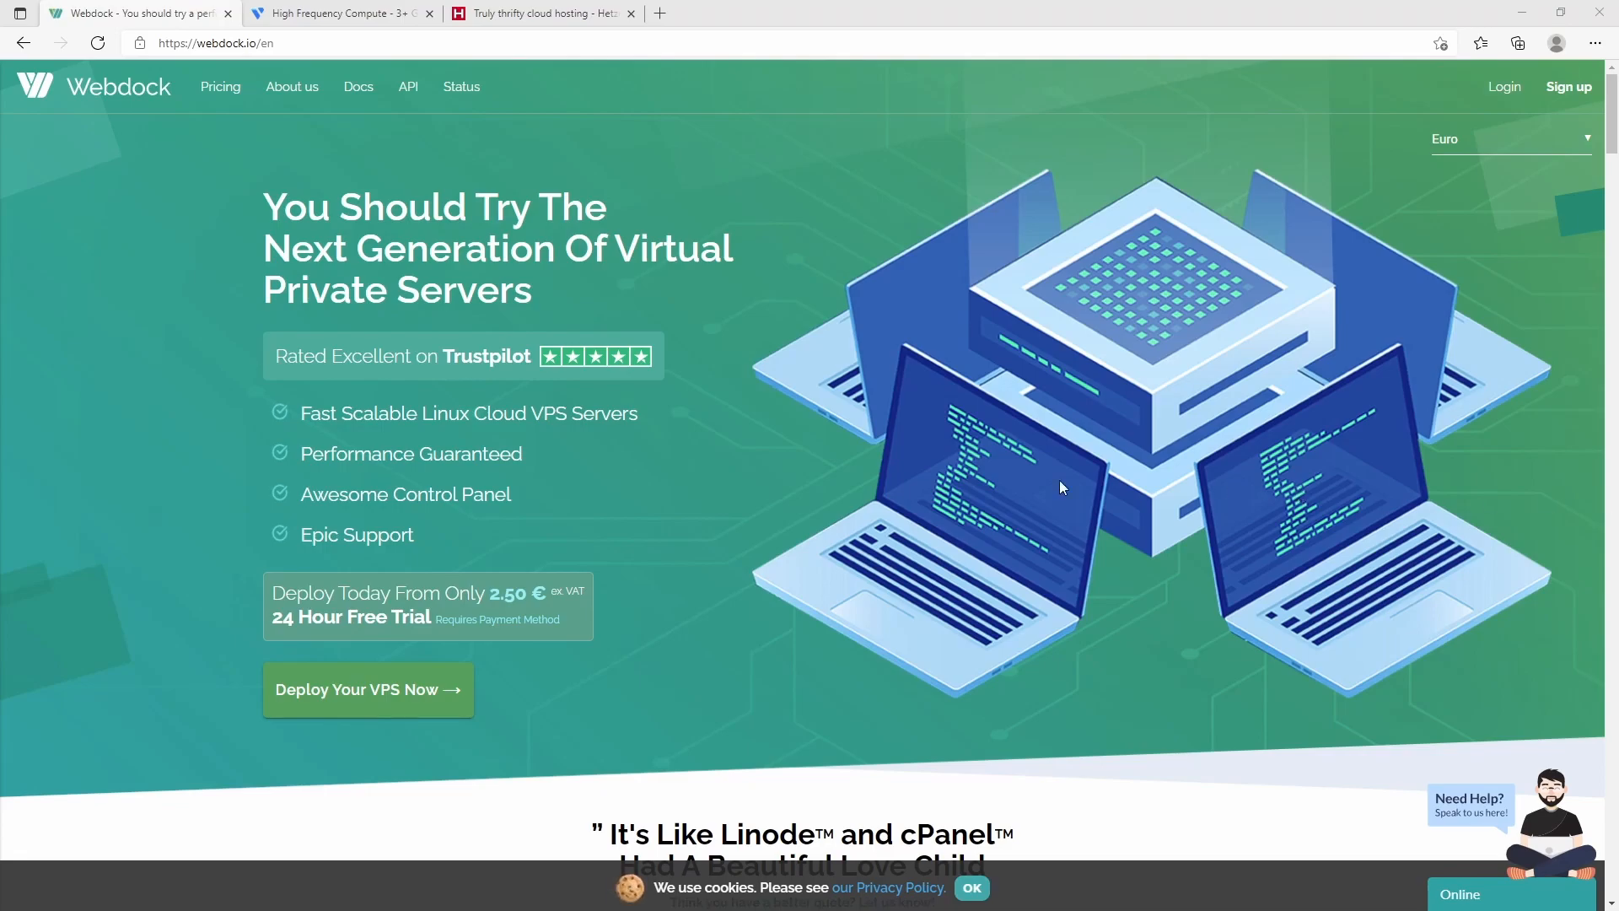
- Show the Europe (Helsinki) hardware price table, from SSD Nano4 at € 2.5/mo to SSD Premium at € 40/mo
{"action": "scroll", "coordinate": [788, 494], "scroll_direction": "down", "scroll_amount": 10}
{"action": "scroll", "coordinate": [330, 520], "scroll_direction": "down", "scroll_amount": 5}
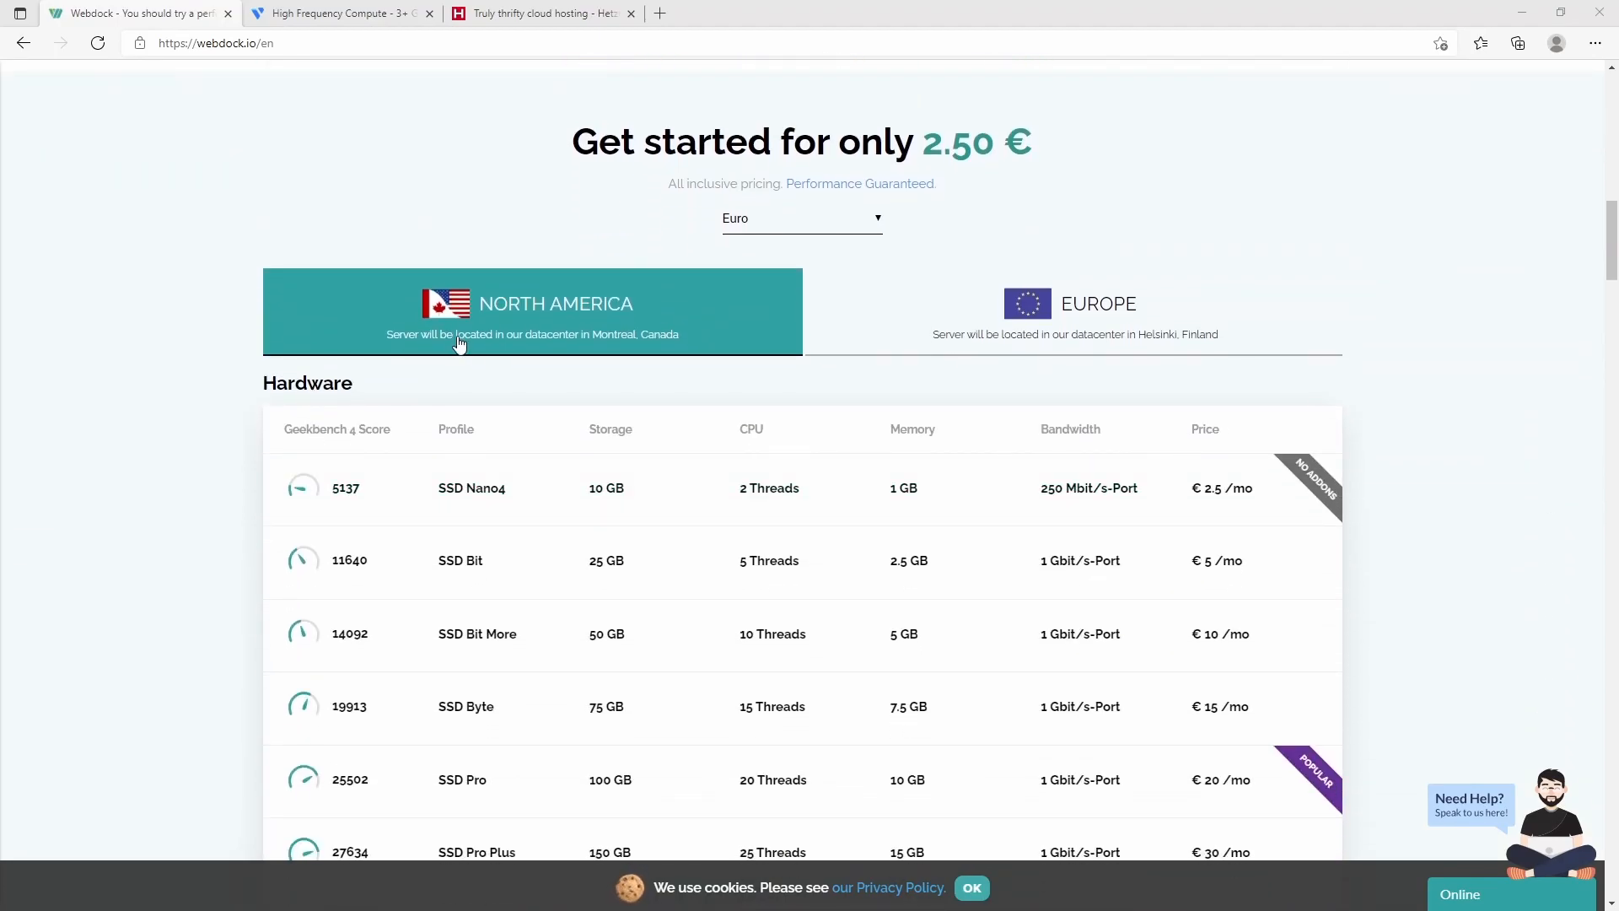
{"action": "left_click", "coordinate": [1125, 329]}
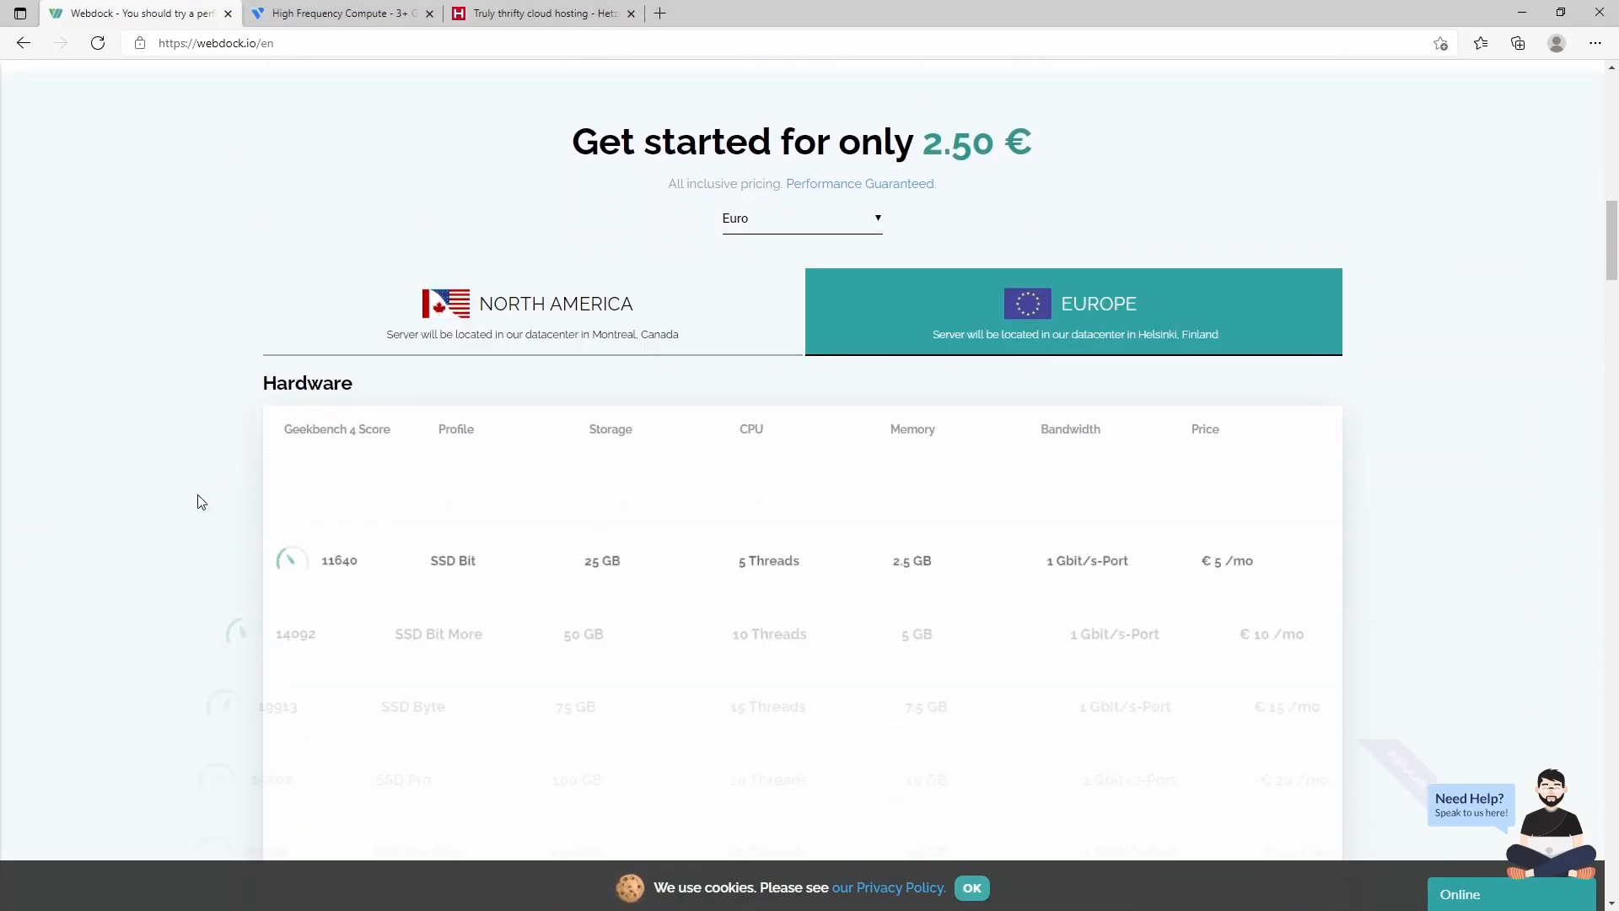
{"action": "scroll", "coordinate": [225, 482], "scroll_direction": "down", "scroll_amount": 4}
{"action": "scroll", "coordinate": [226, 489], "scroll_direction": "up", "scroll_amount": 2}
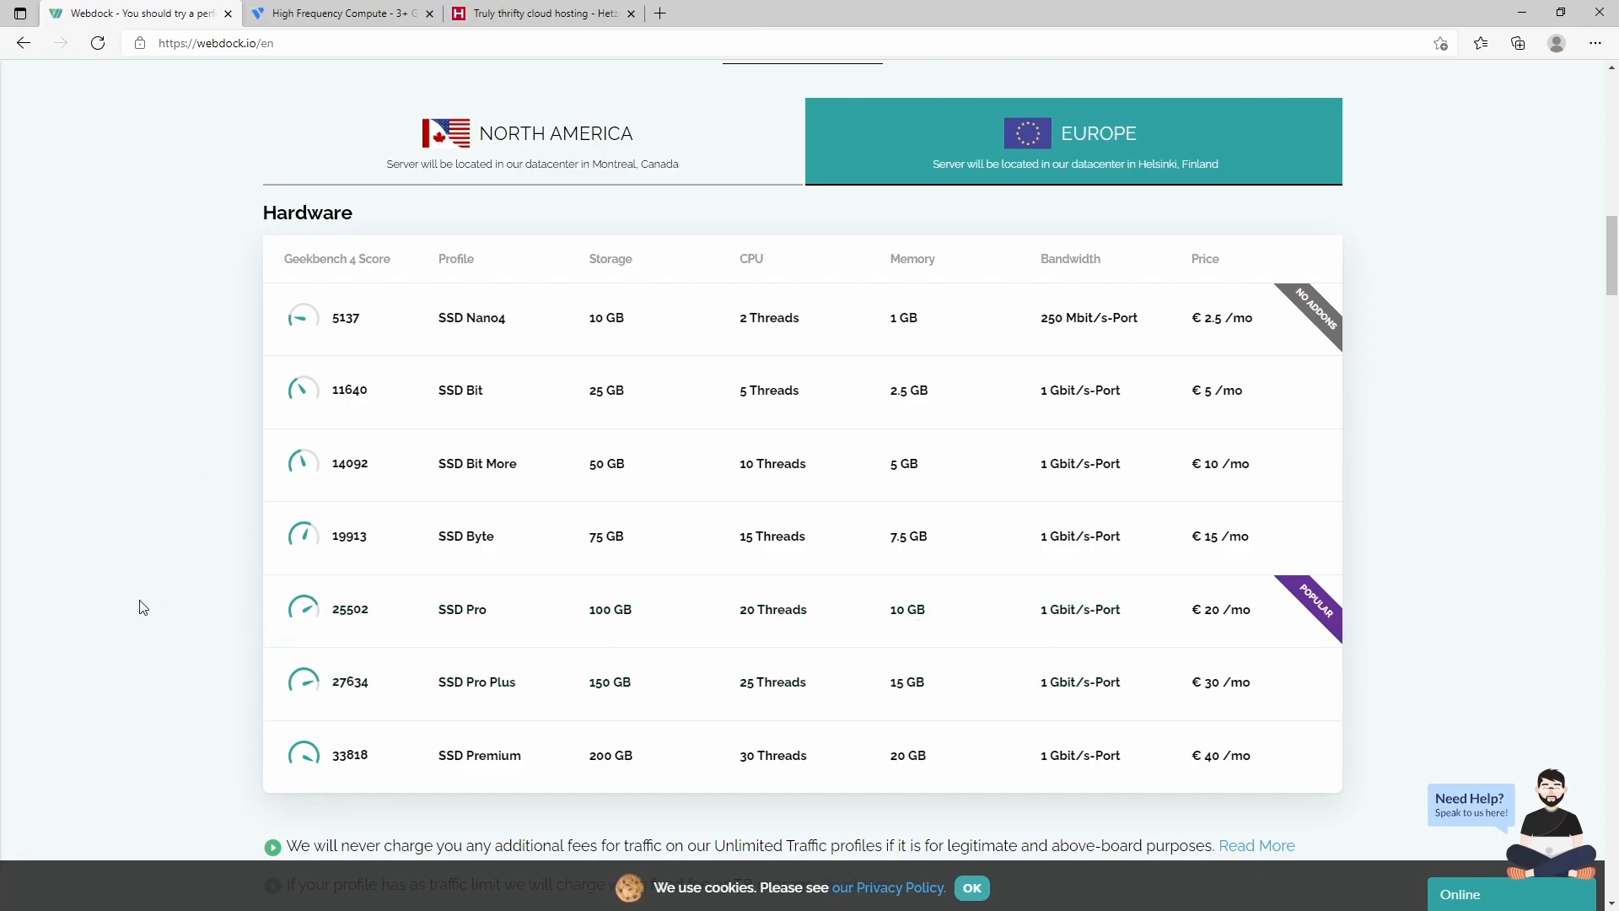
- Scroll through Vultr's High Frequency Compute pricing, then glance back at Webdock's price list
{"action": "left_click", "coordinate": [326, 20]}
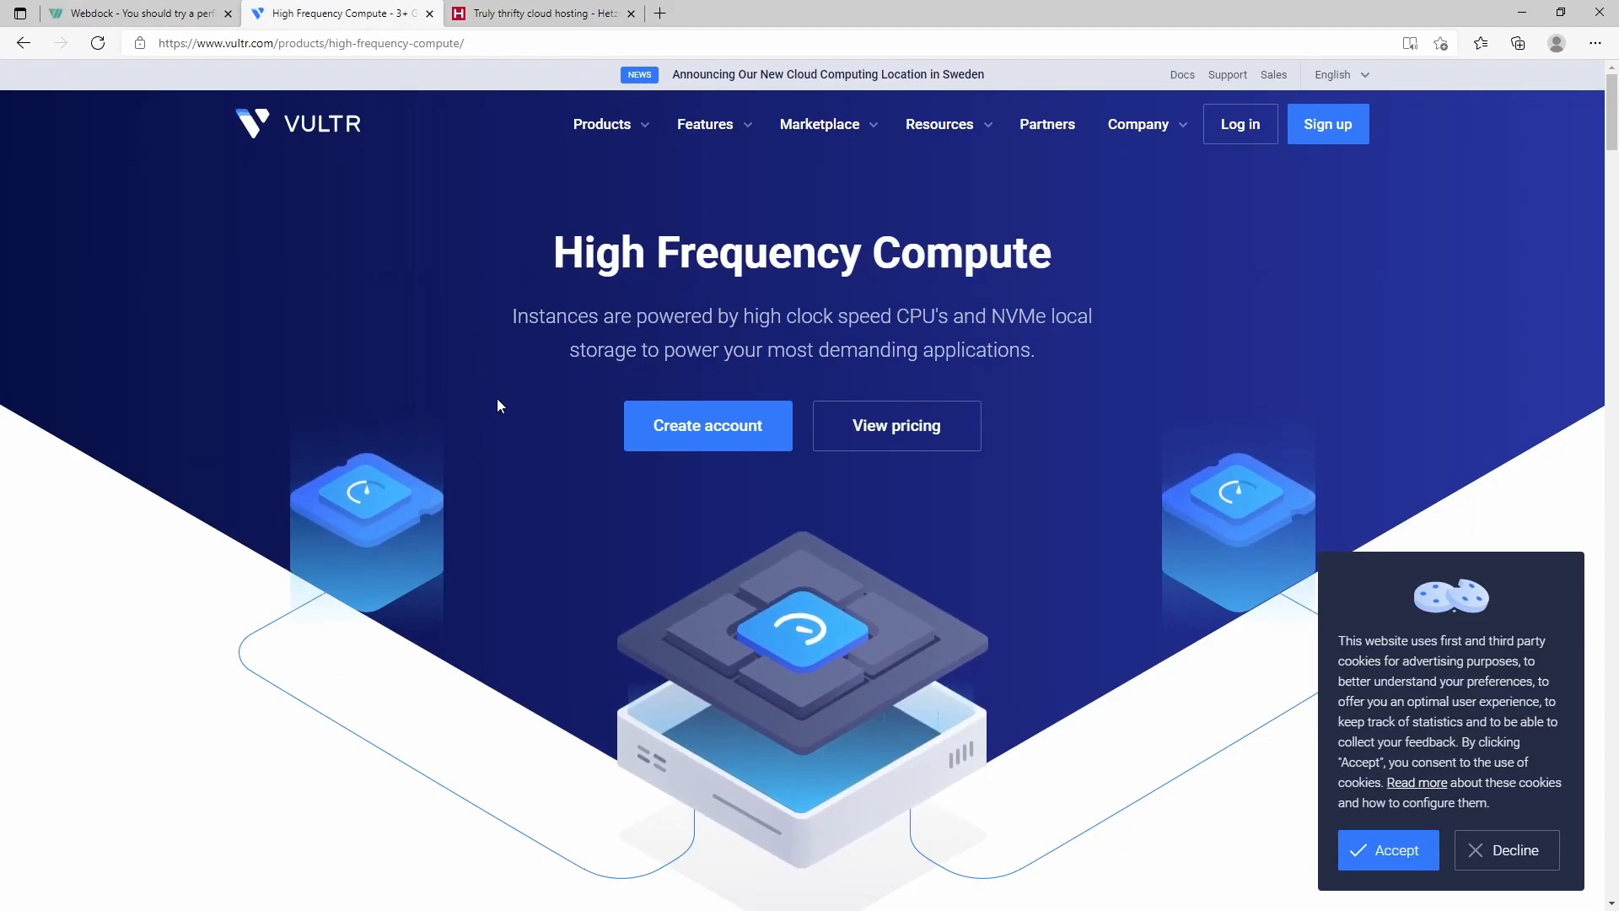
{"action": "scroll", "coordinate": [498, 405], "scroll_direction": "down", "scroll_amount": 2}
{"action": "scroll", "coordinate": [497, 406], "scroll_direction": "down", "scroll_amount": 5}
{"action": "scroll", "coordinate": [165, 401], "scroll_direction": "down", "scroll_amount": 4}
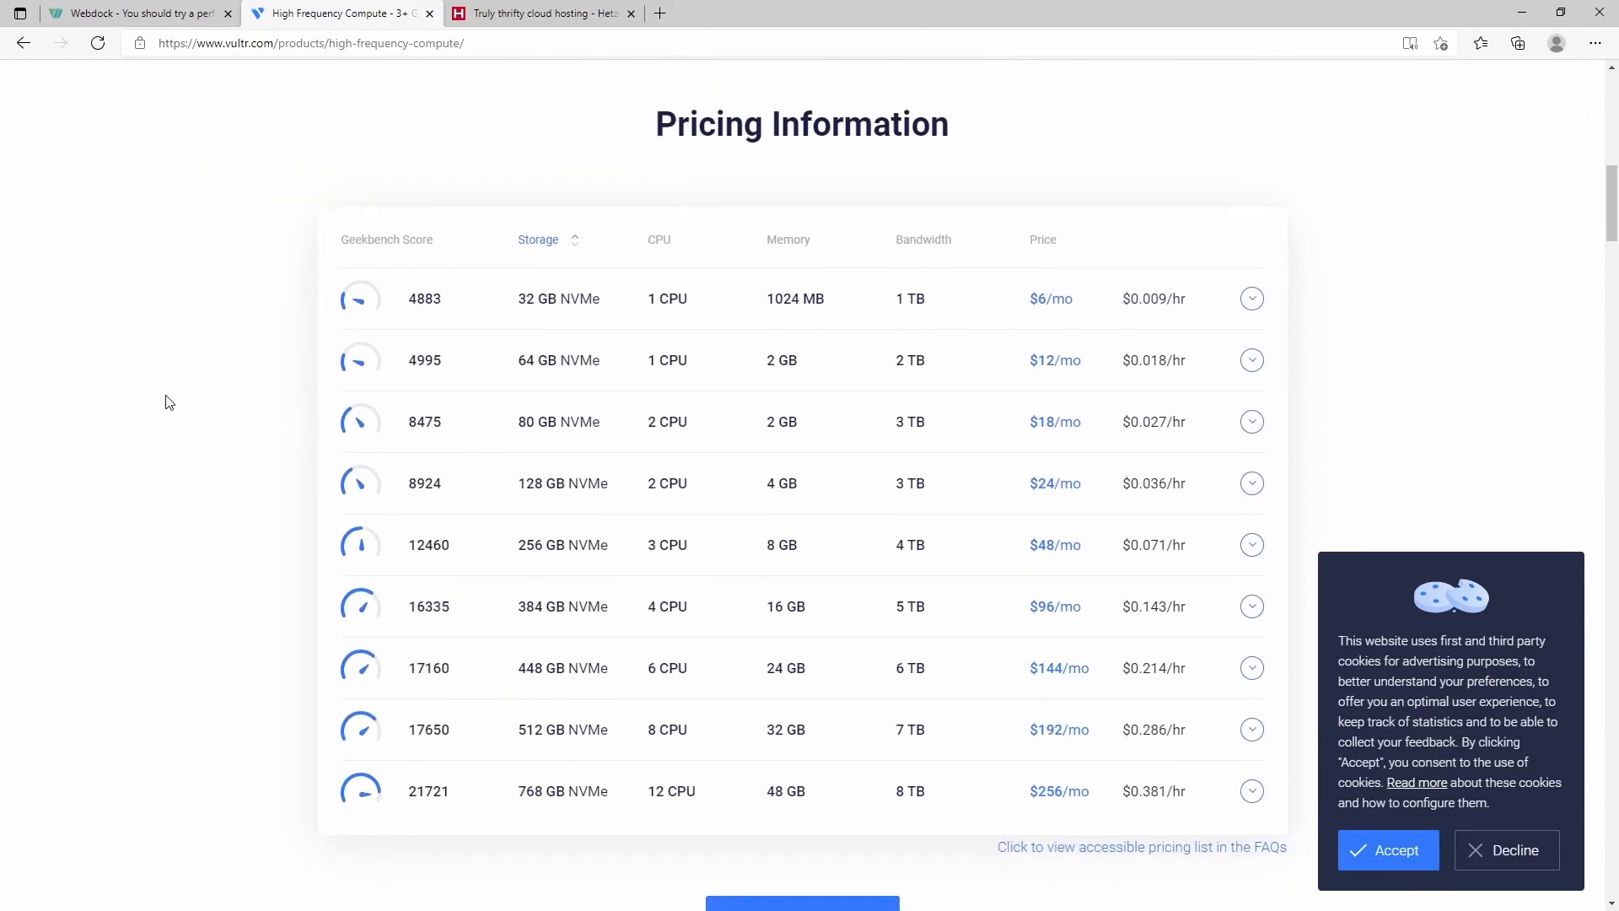
{"action": "scroll", "coordinate": [165, 402], "scroll_direction": "down", "scroll_amount": 2}
{"action": "scroll", "coordinate": [163, 401], "scroll_direction": "up", "scroll_amount": 2}
{"action": "left_click", "coordinate": [141, 11]}
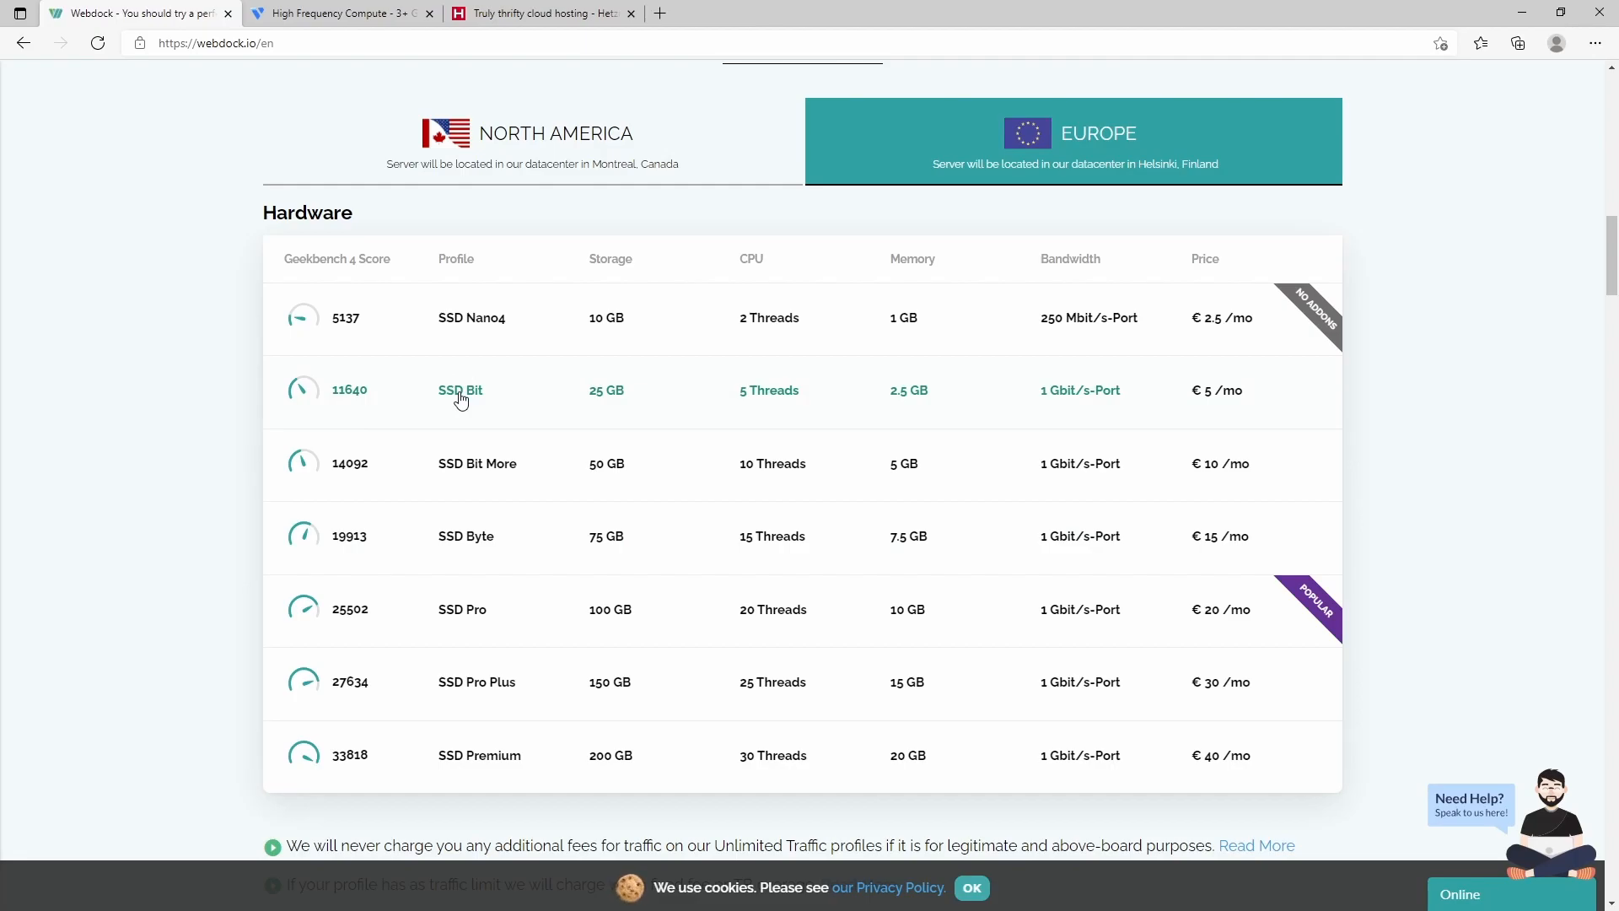
- Expand the benchmark details for Vultr's 8475-score plan, then return to Webdock's Europe prices
{"action": "left_click", "coordinate": [329, 13]}
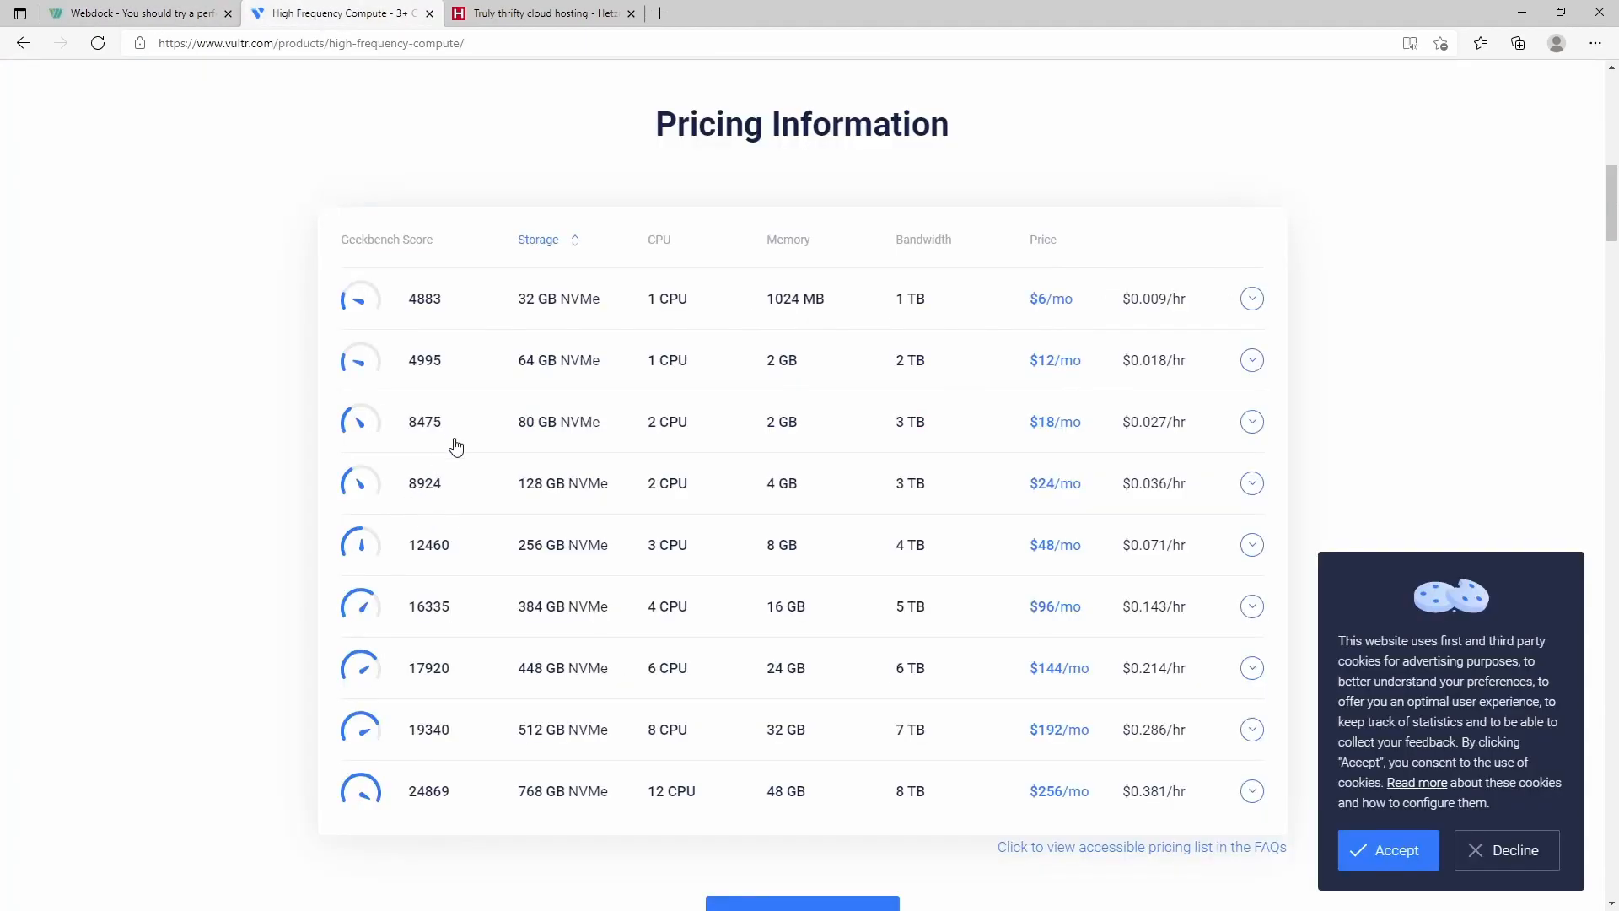
{"action": "left_click", "coordinate": [439, 432]}
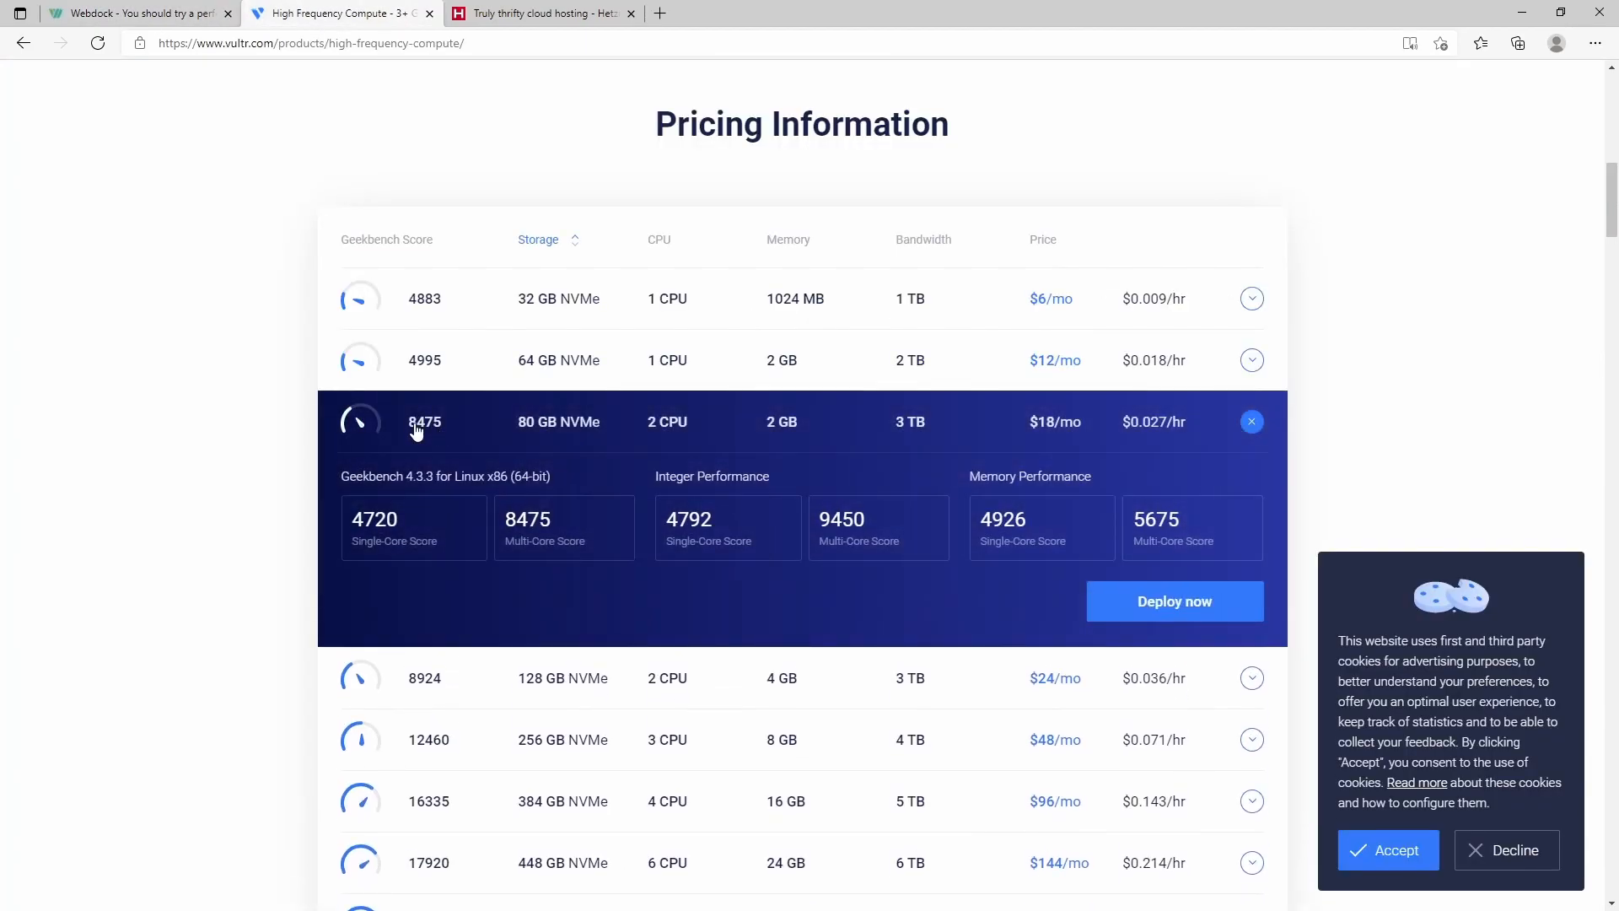
{"action": "left_click", "coordinate": [107, 10]}
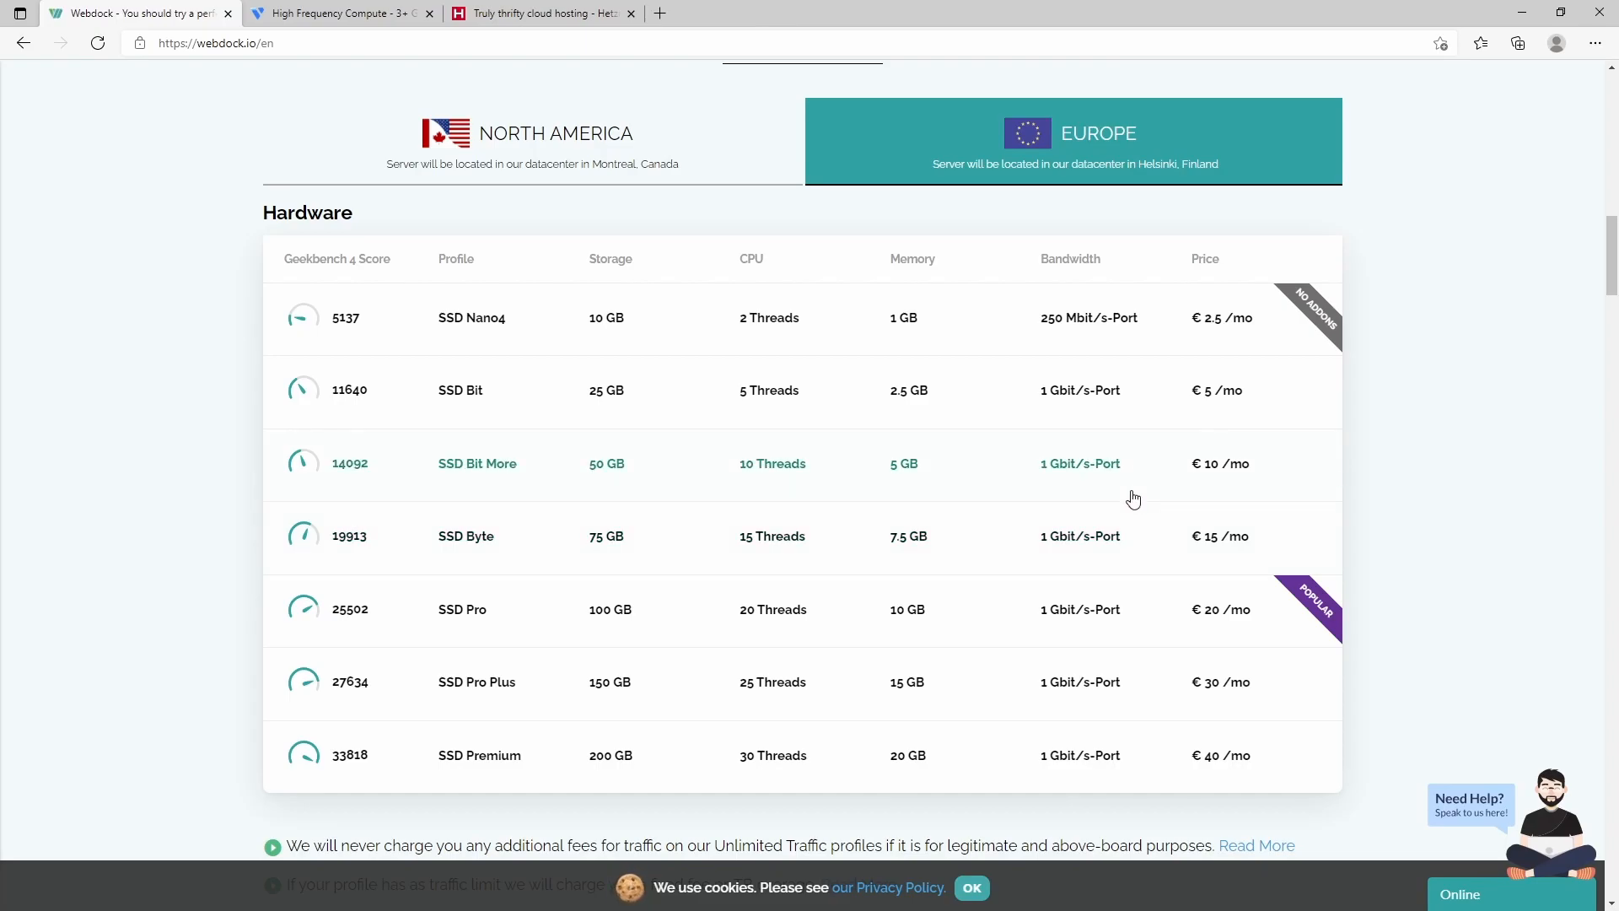
{"action": "scroll", "coordinate": [1133, 499], "scroll_direction": "down", "scroll_amount": 10}
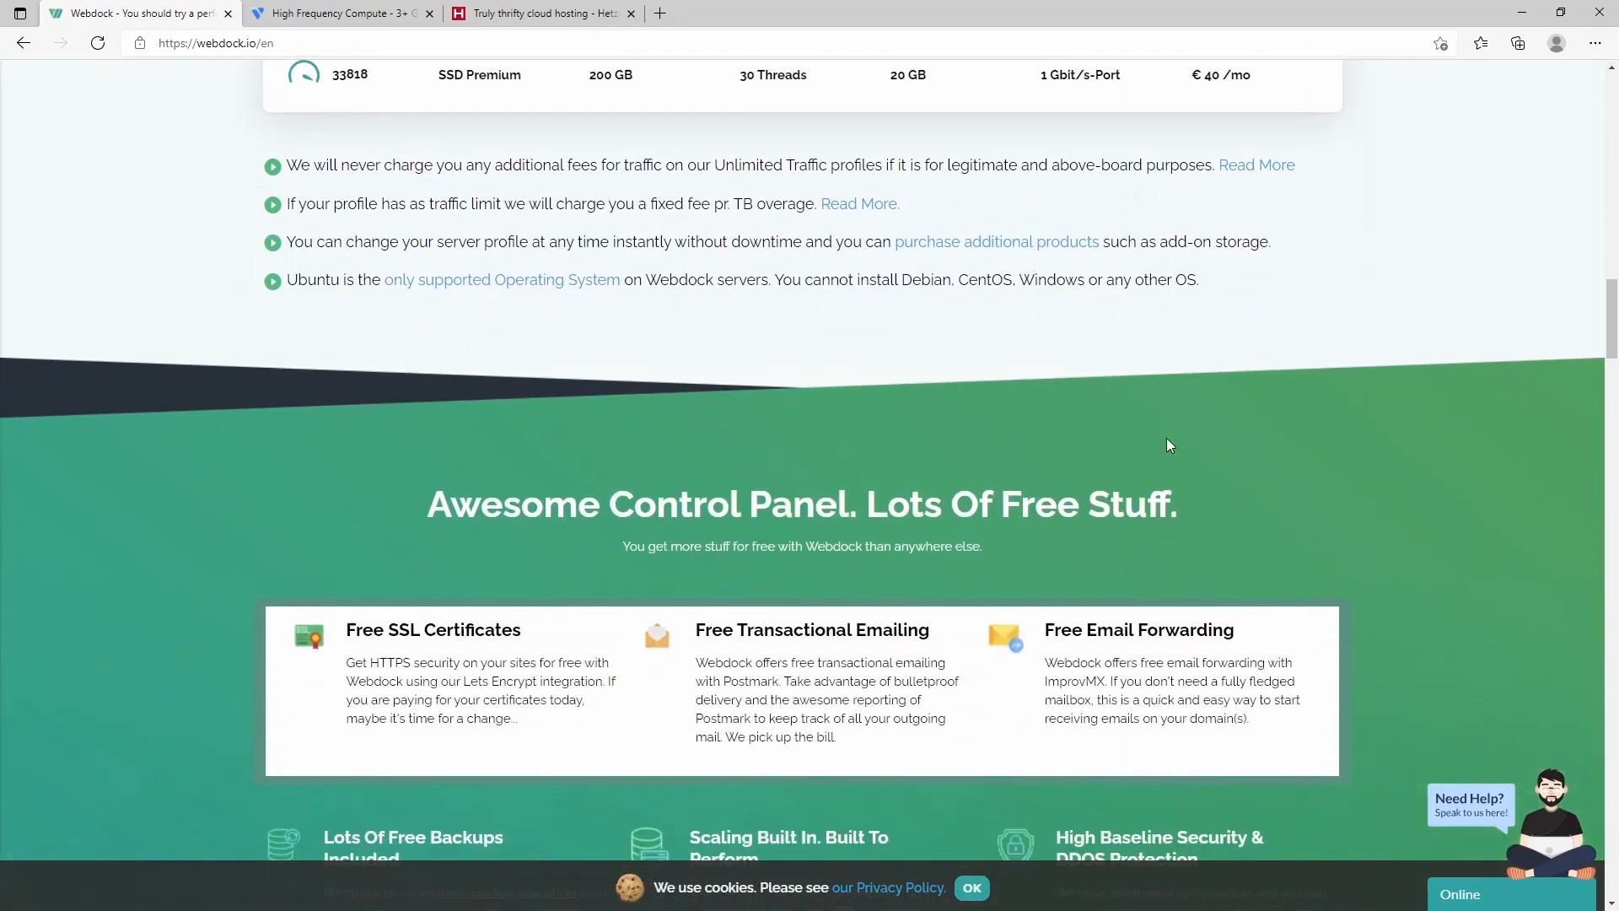
{"action": "scroll", "coordinate": [1171, 436], "scroll_direction": "down", "scroll_amount": 1}
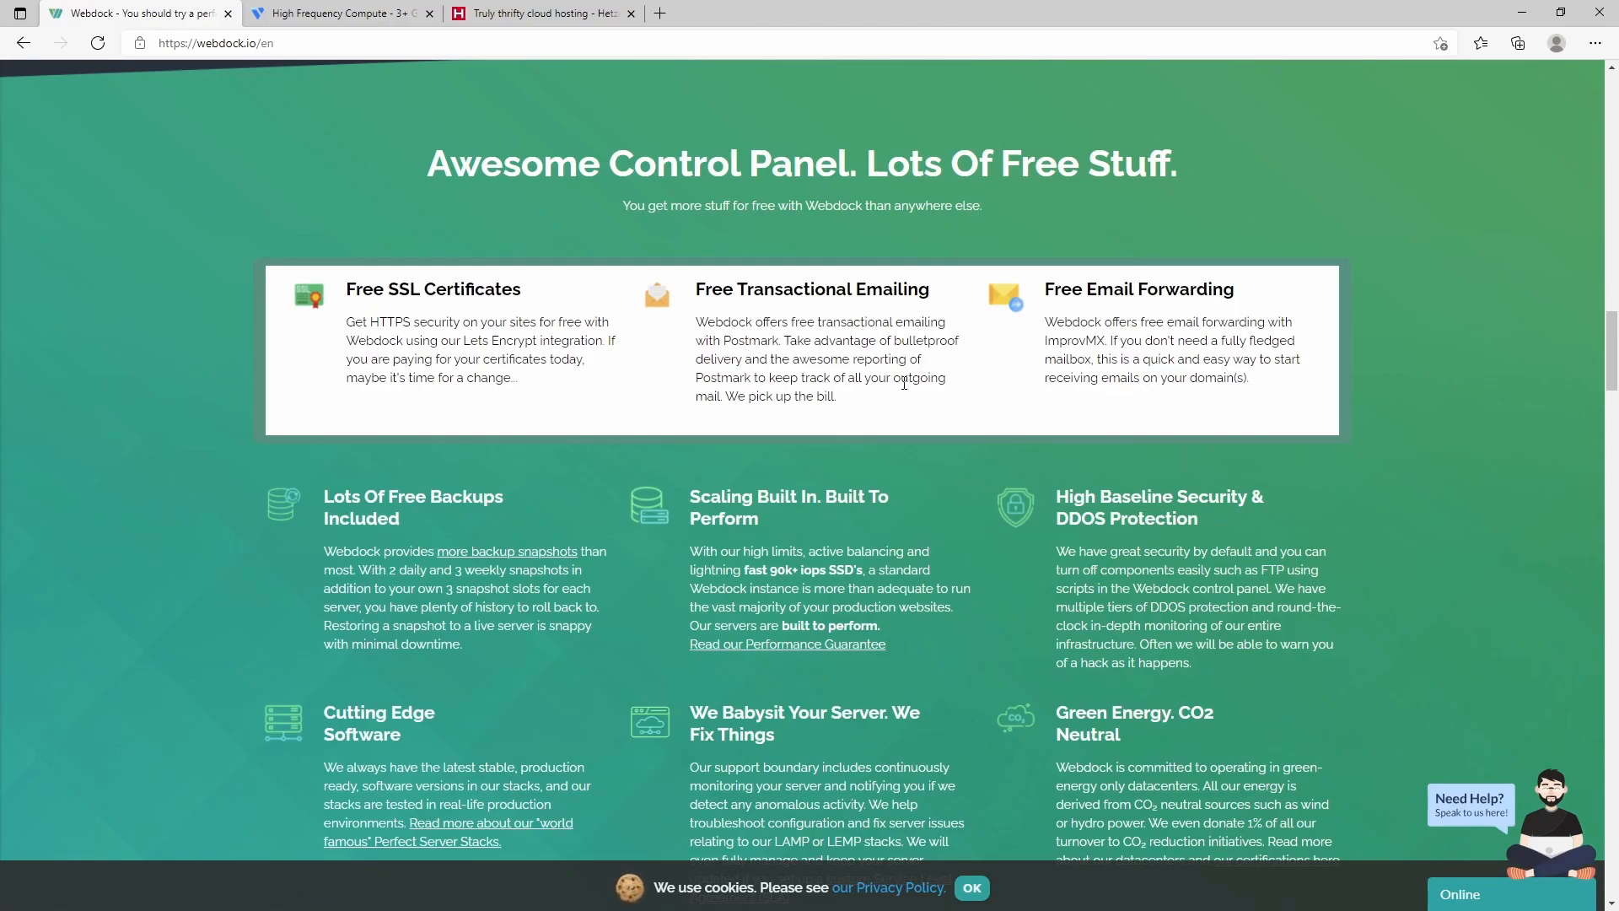
{"action": "scroll", "coordinate": [713, 516], "scroll_direction": "down", "scroll_amount": 3}
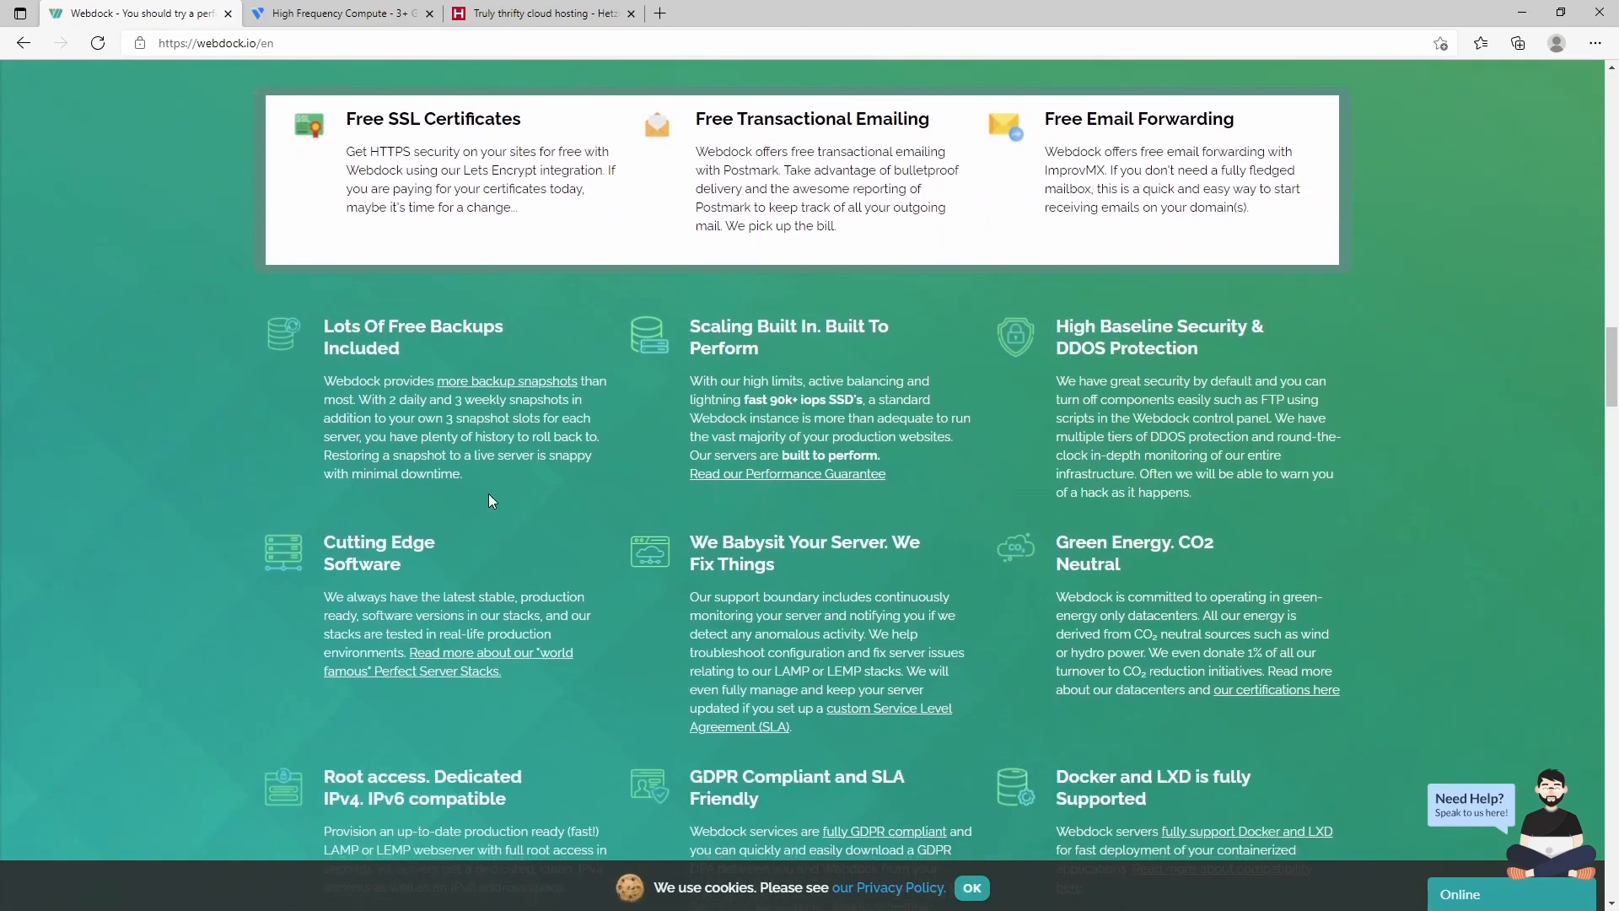
{"action": "scroll", "coordinate": [488, 494], "scroll_direction": "down", "scroll_amount": 2}
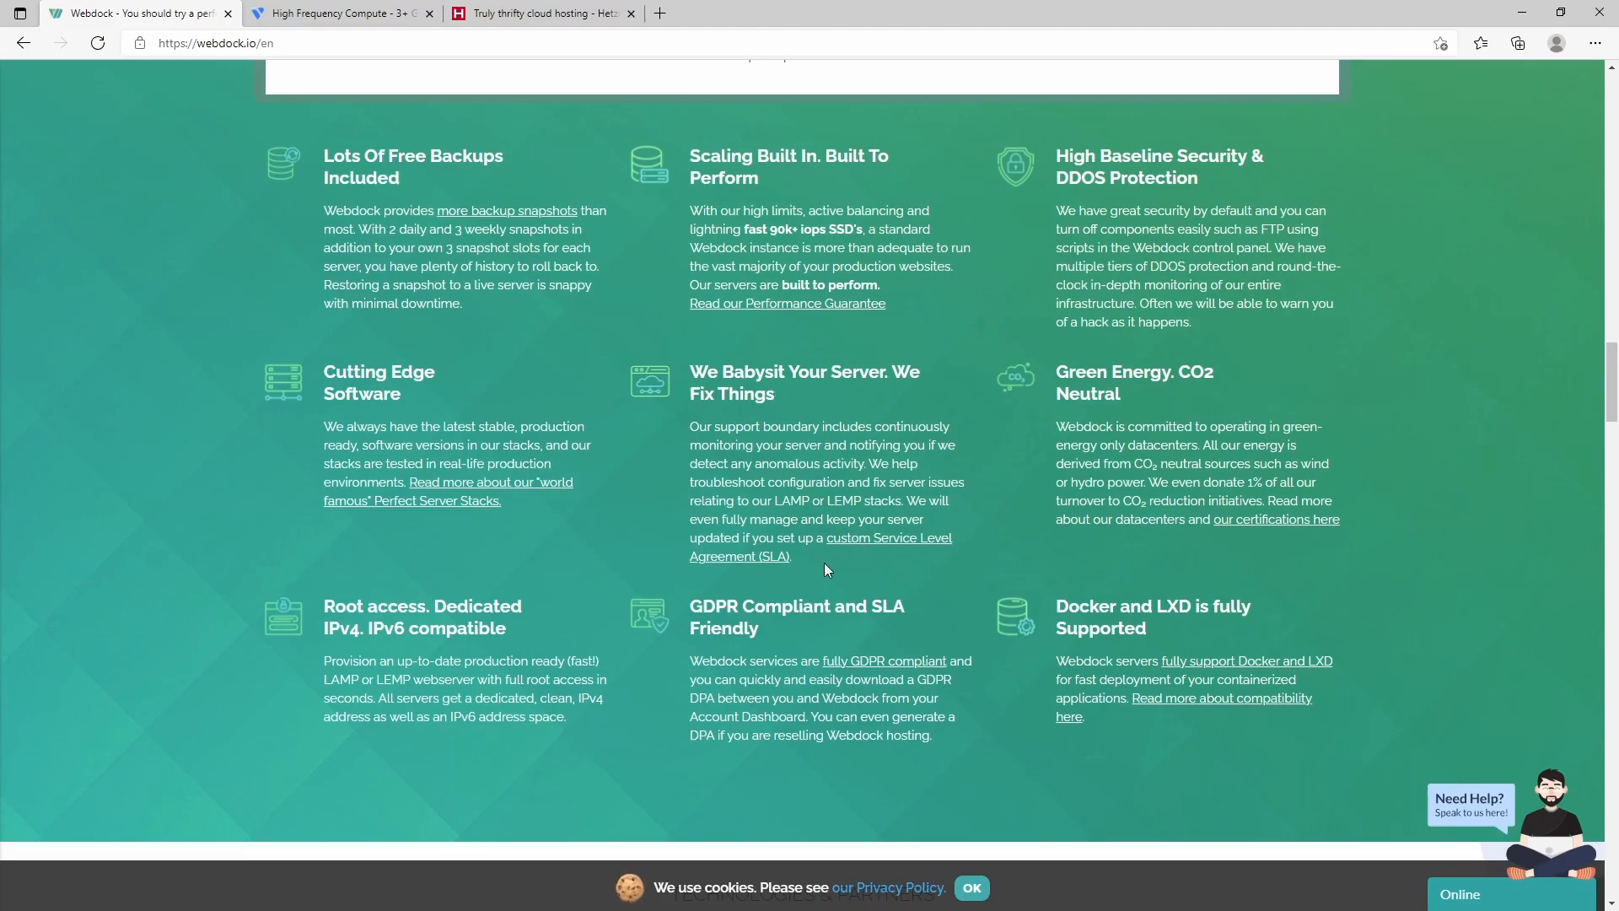
{"action": "scroll", "coordinate": [825, 570], "scroll_direction": "down", "scroll_amount": 6}
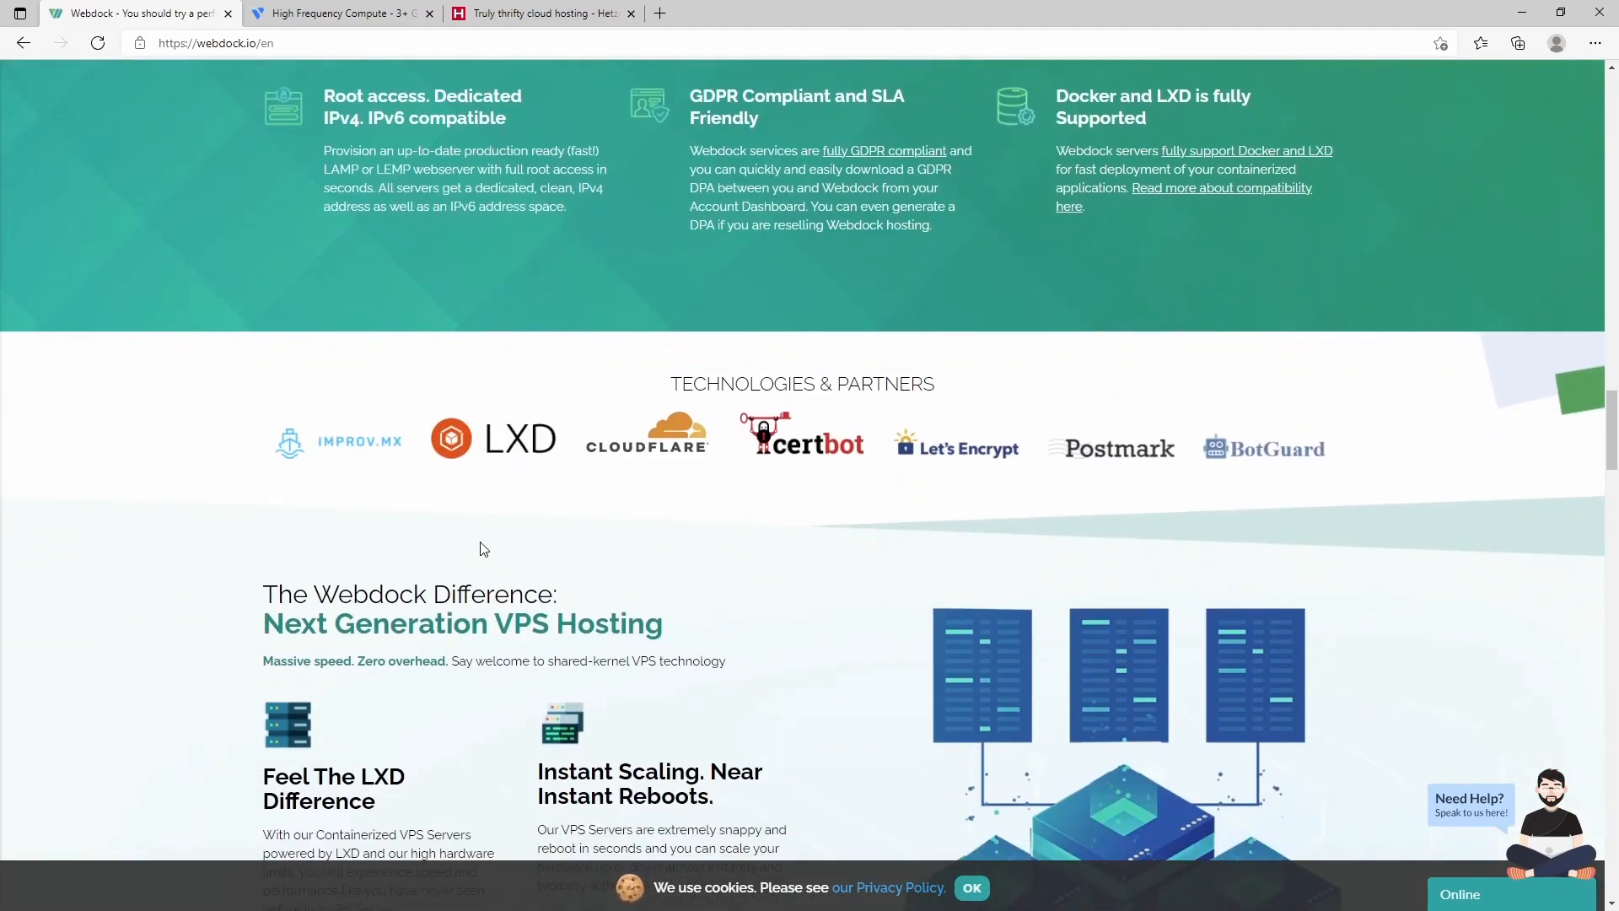
{"action": "scroll", "coordinate": [472, 573], "scroll_direction": "up", "scroll_amount": 15}
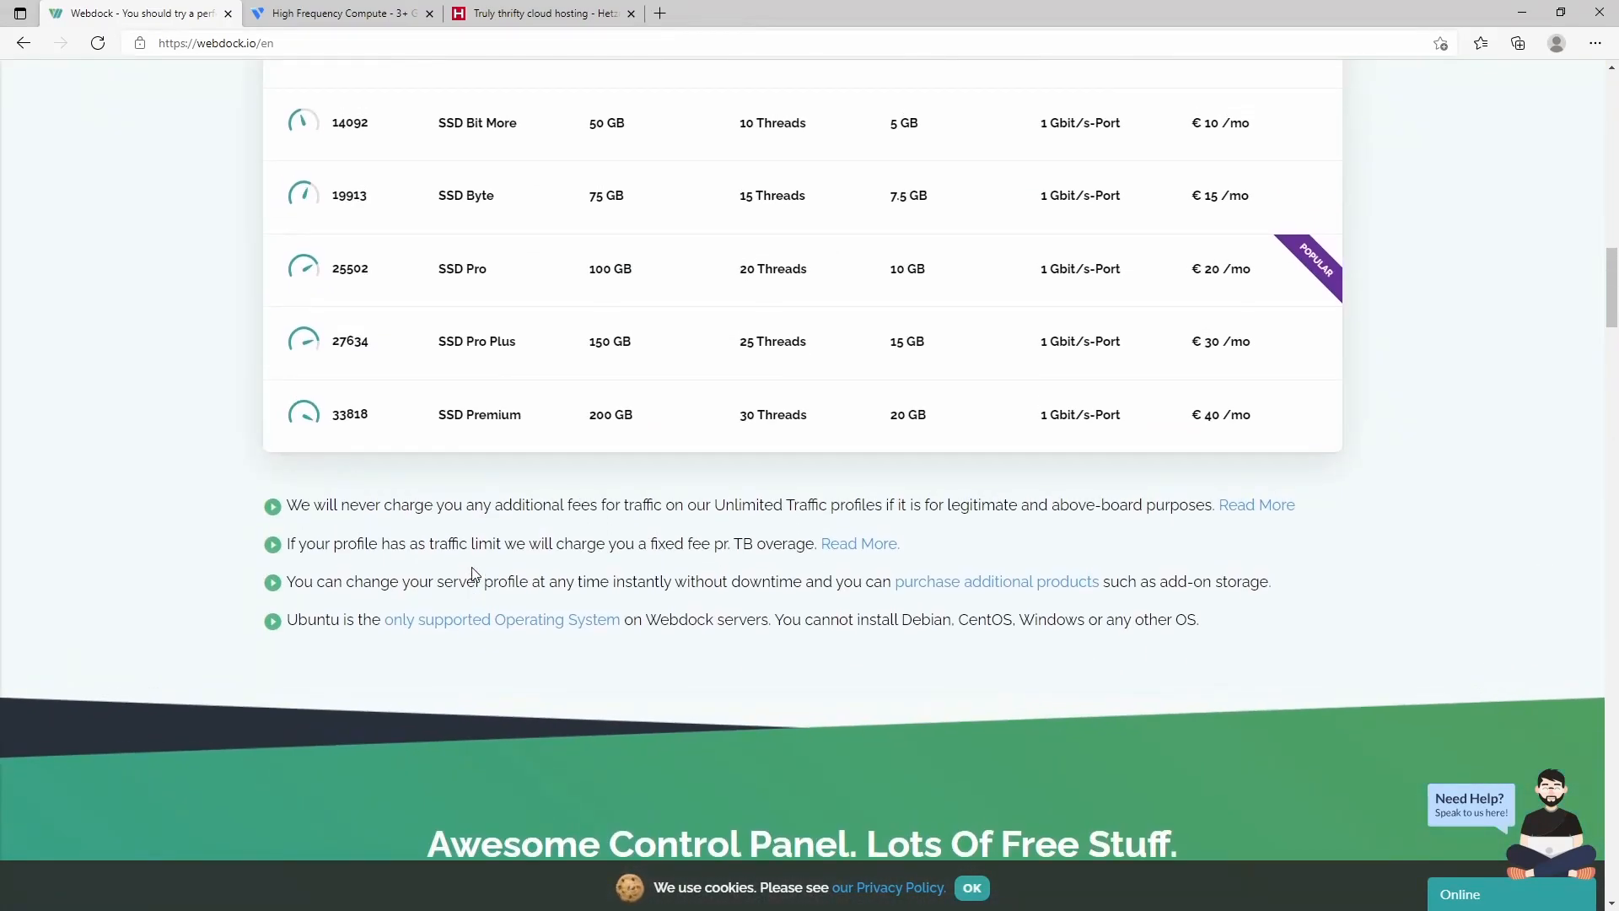
{"action": "scroll", "coordinate": [473, 574], "scroll_direction": "down", "scroll_amount": 14}
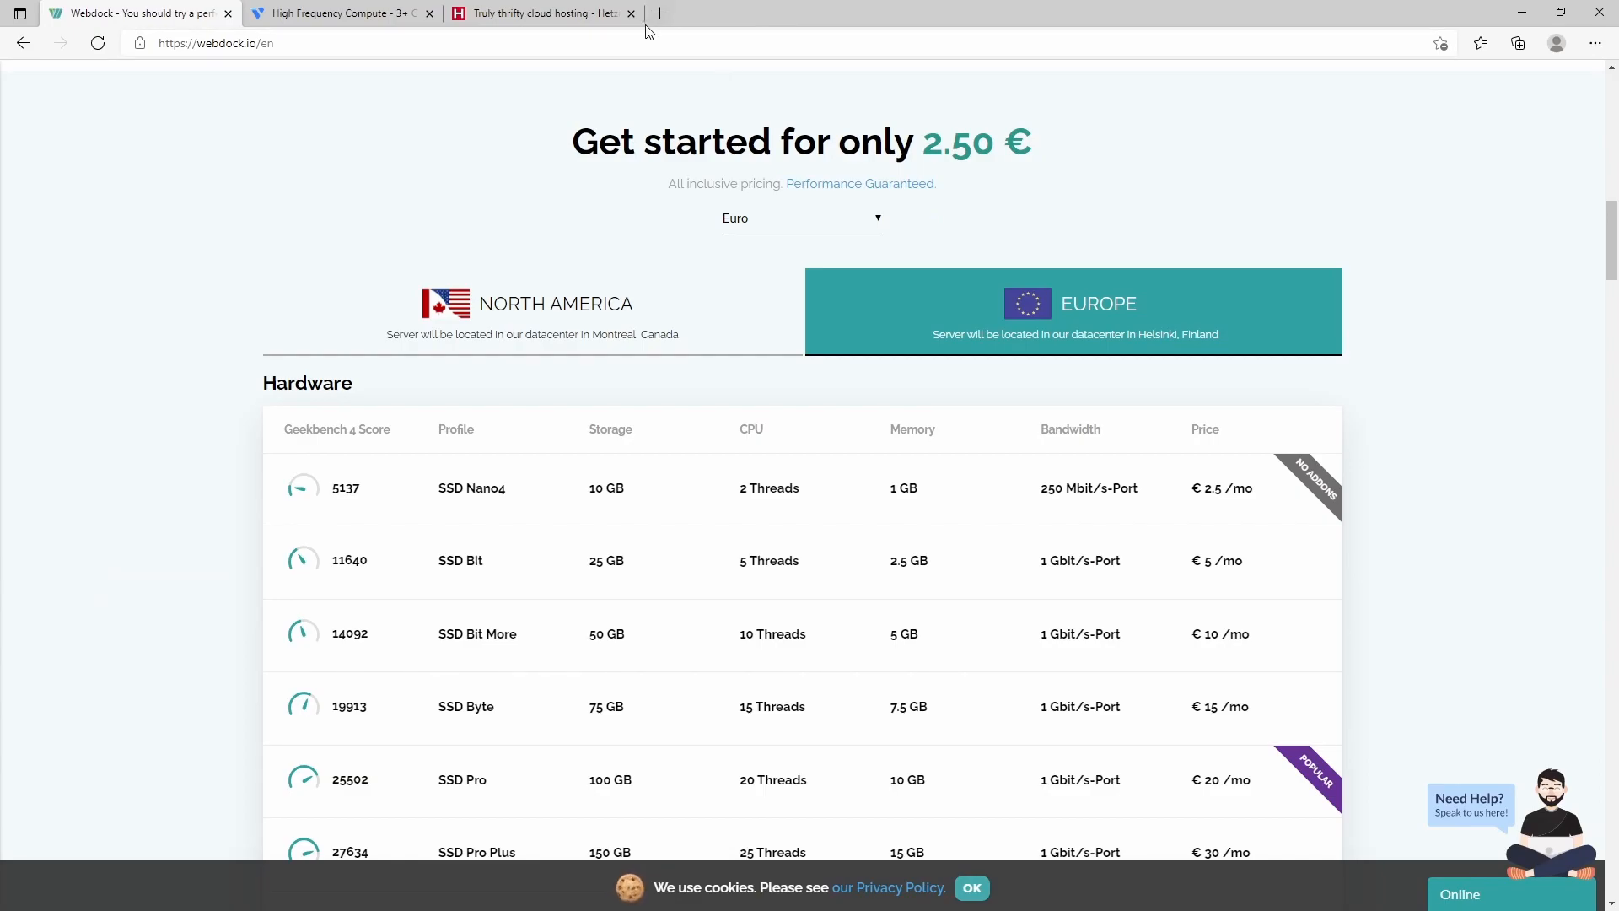
{"action": "scroll", "coordinate": [956, 453], "scroll_direction": "up", "scroll_amount": 14}
- Log in to Webdock with the saved credentials and dismiss the 'Create your first server' prompt
{"action": "left_click", "coordinate": [1504, 87]}
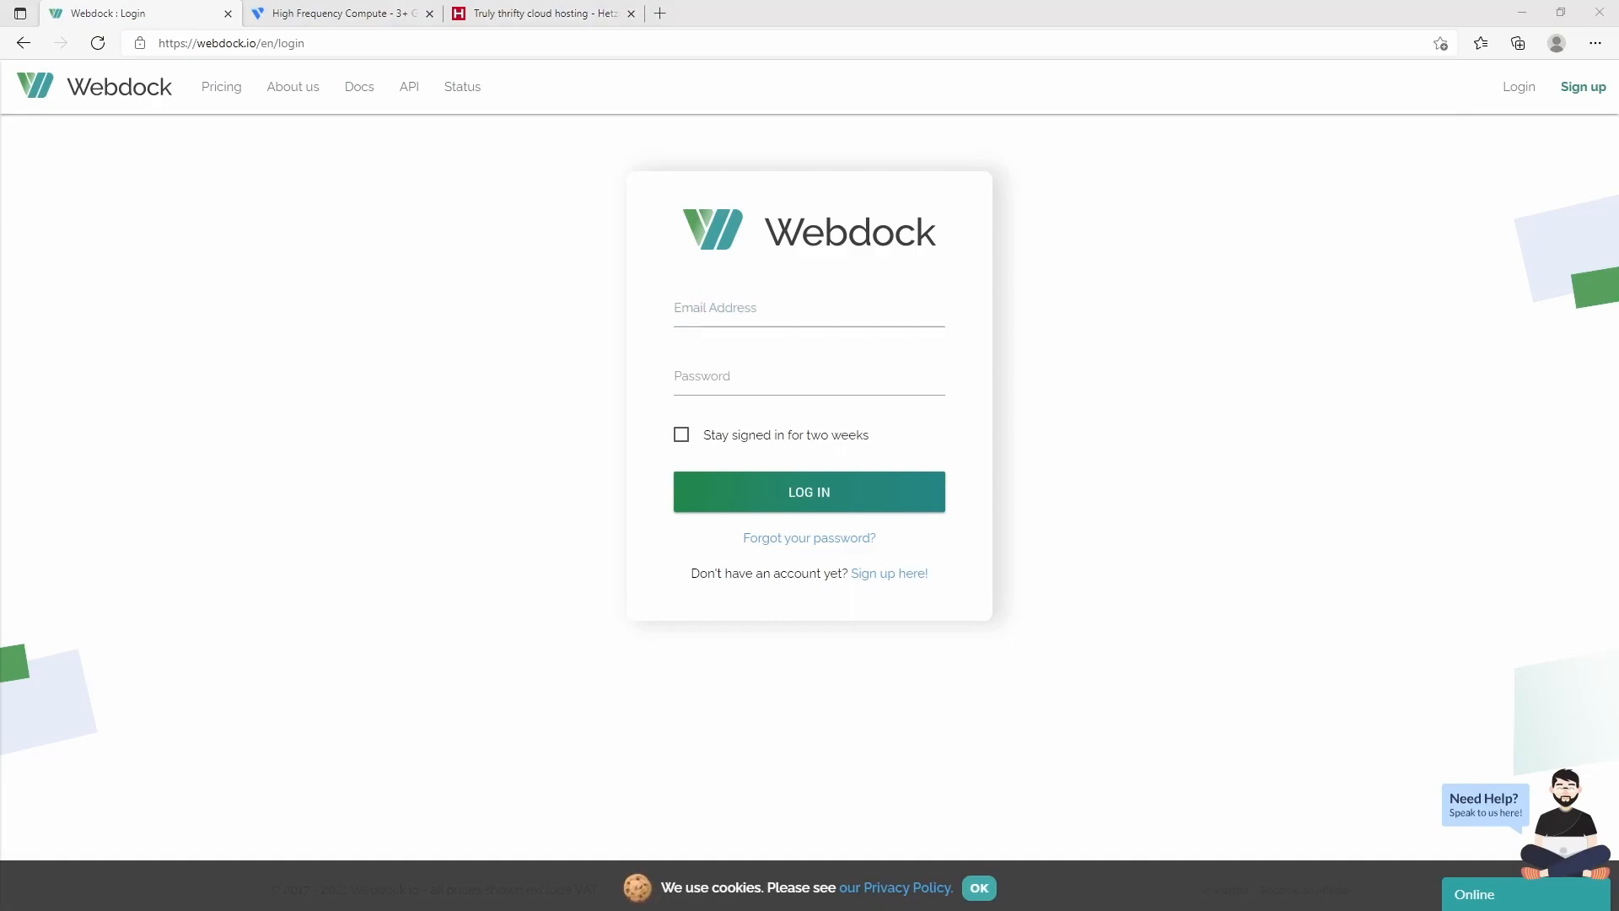
{"action": "left_click", "coordinate": [875, 311]}
{"action": "left_click", "coordinate": [836, 508]}
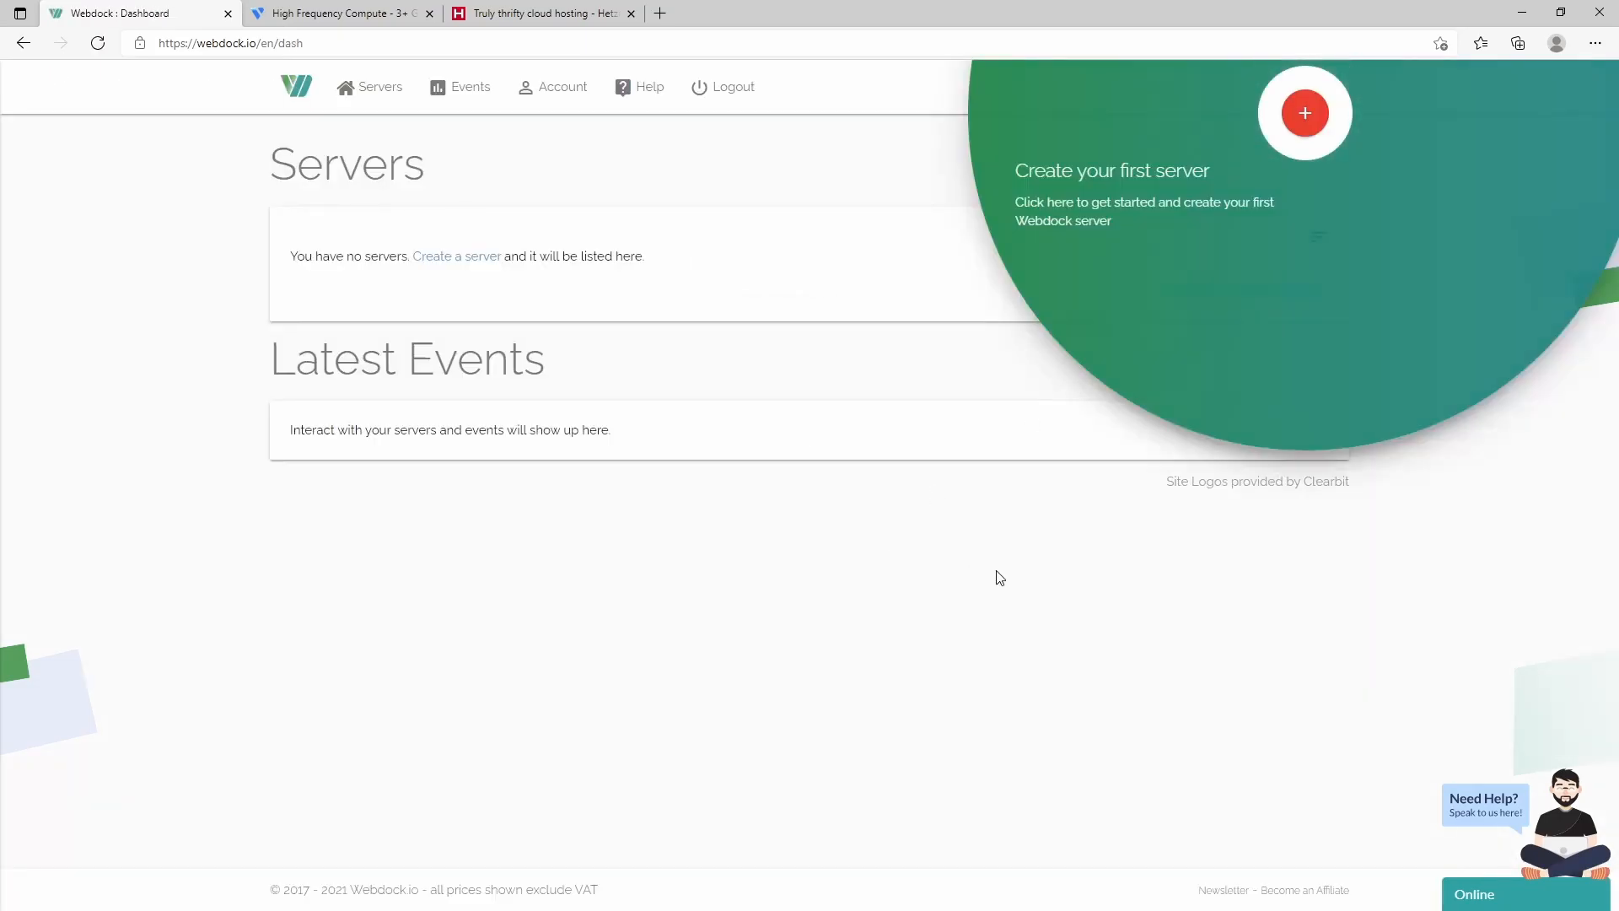
{"action": "left_click", "coordinate": [996, 571]}
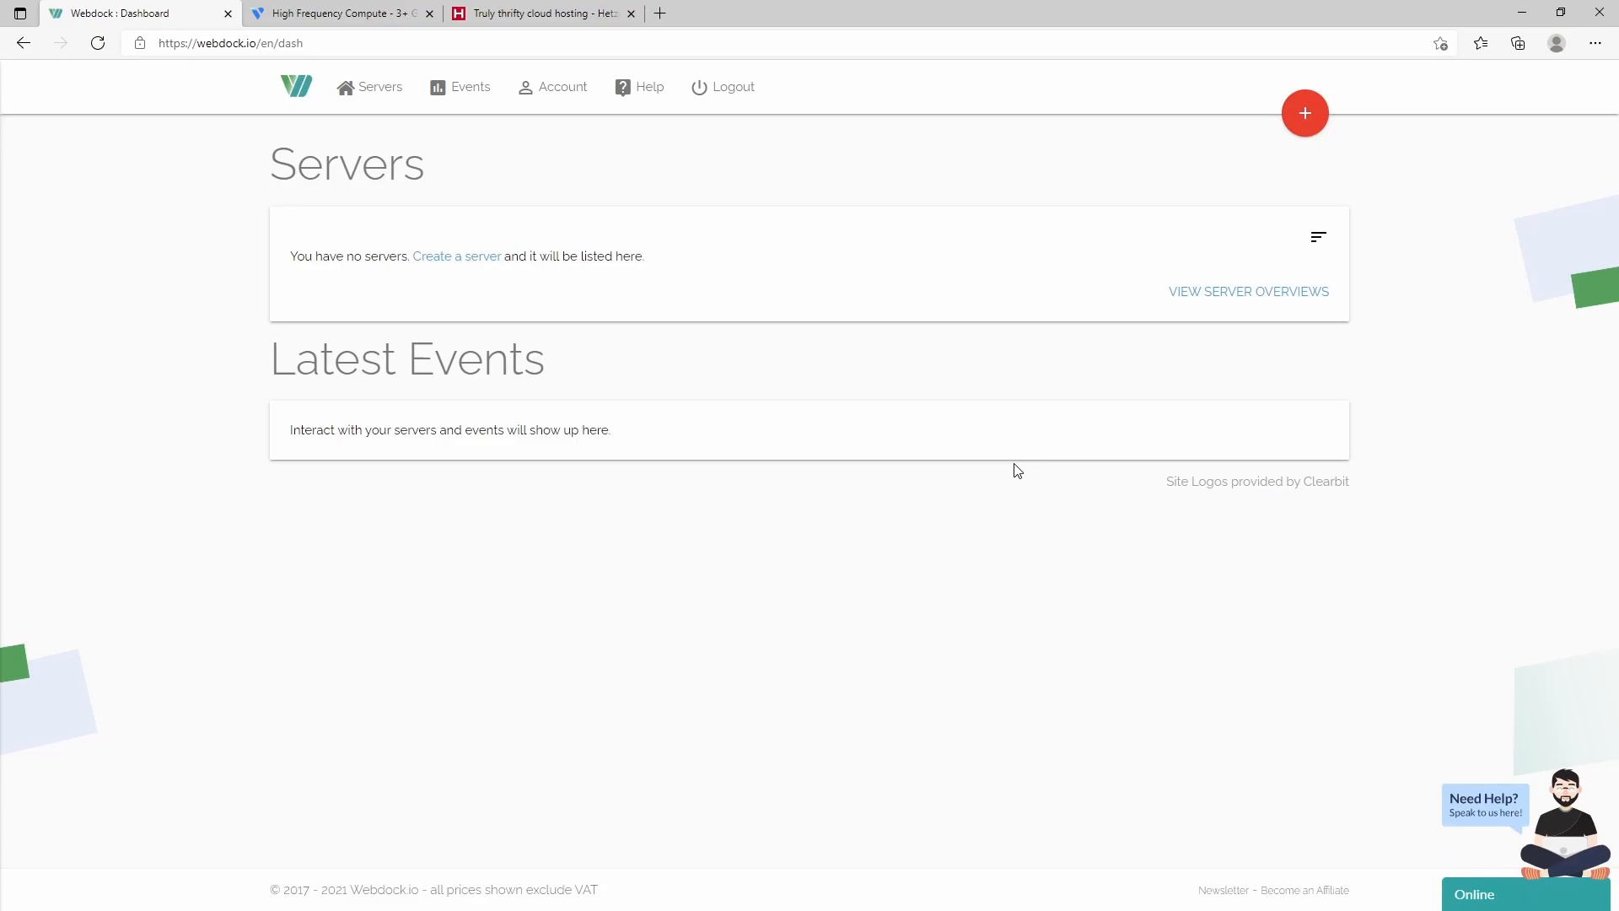
- Create an SSD Bit server named 'test-server' in the Europe datacenter
{"action": "left_click", "coordinate": [1305, 113]}
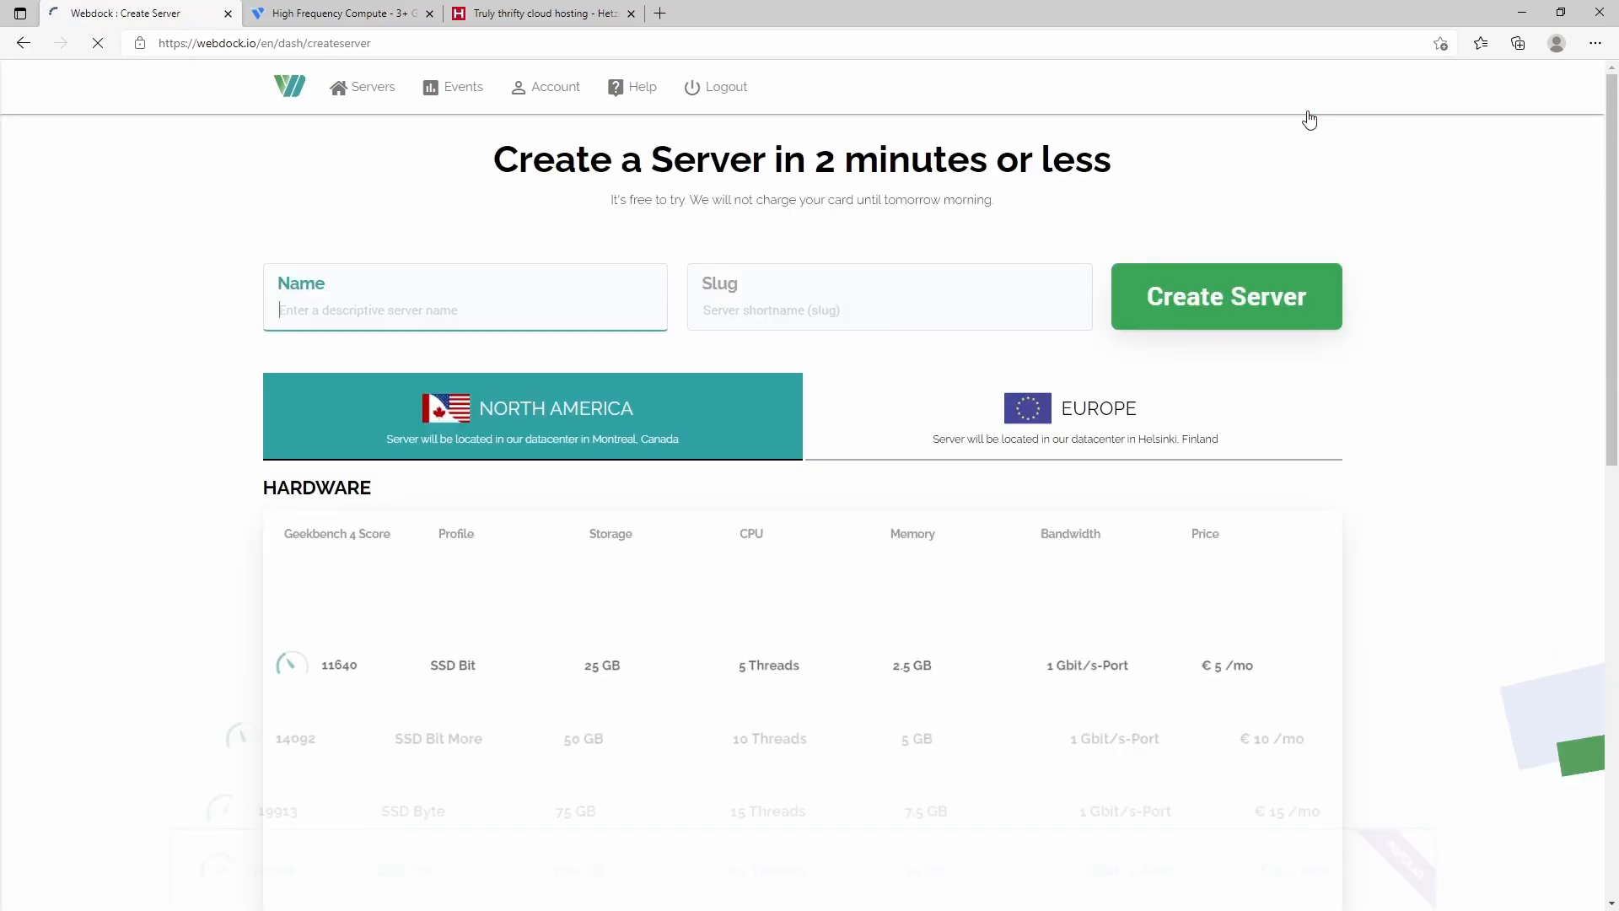
{"action": "scroll", "coordinate": [152, 315], "scroll_direction": "down", "scroll_amount": 2}
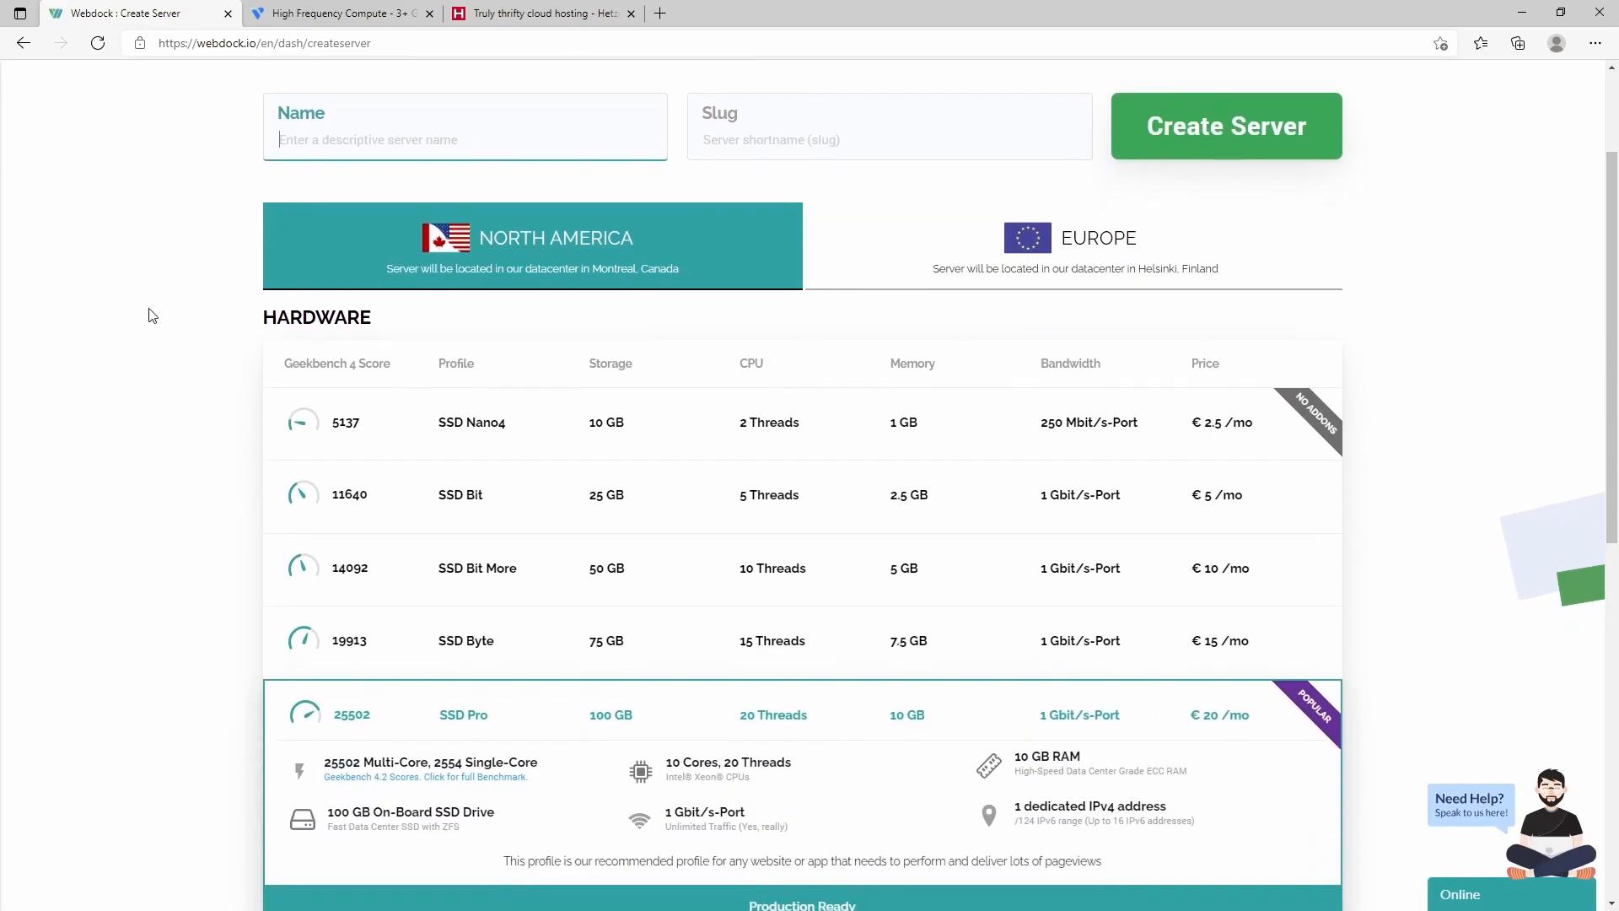
{"action": "scroll", "coordinate": [152, 315], "scroll_direction": "up", "scroll_amount": 2}
{"action": "left_click", "coordinate": [1105, 434]}
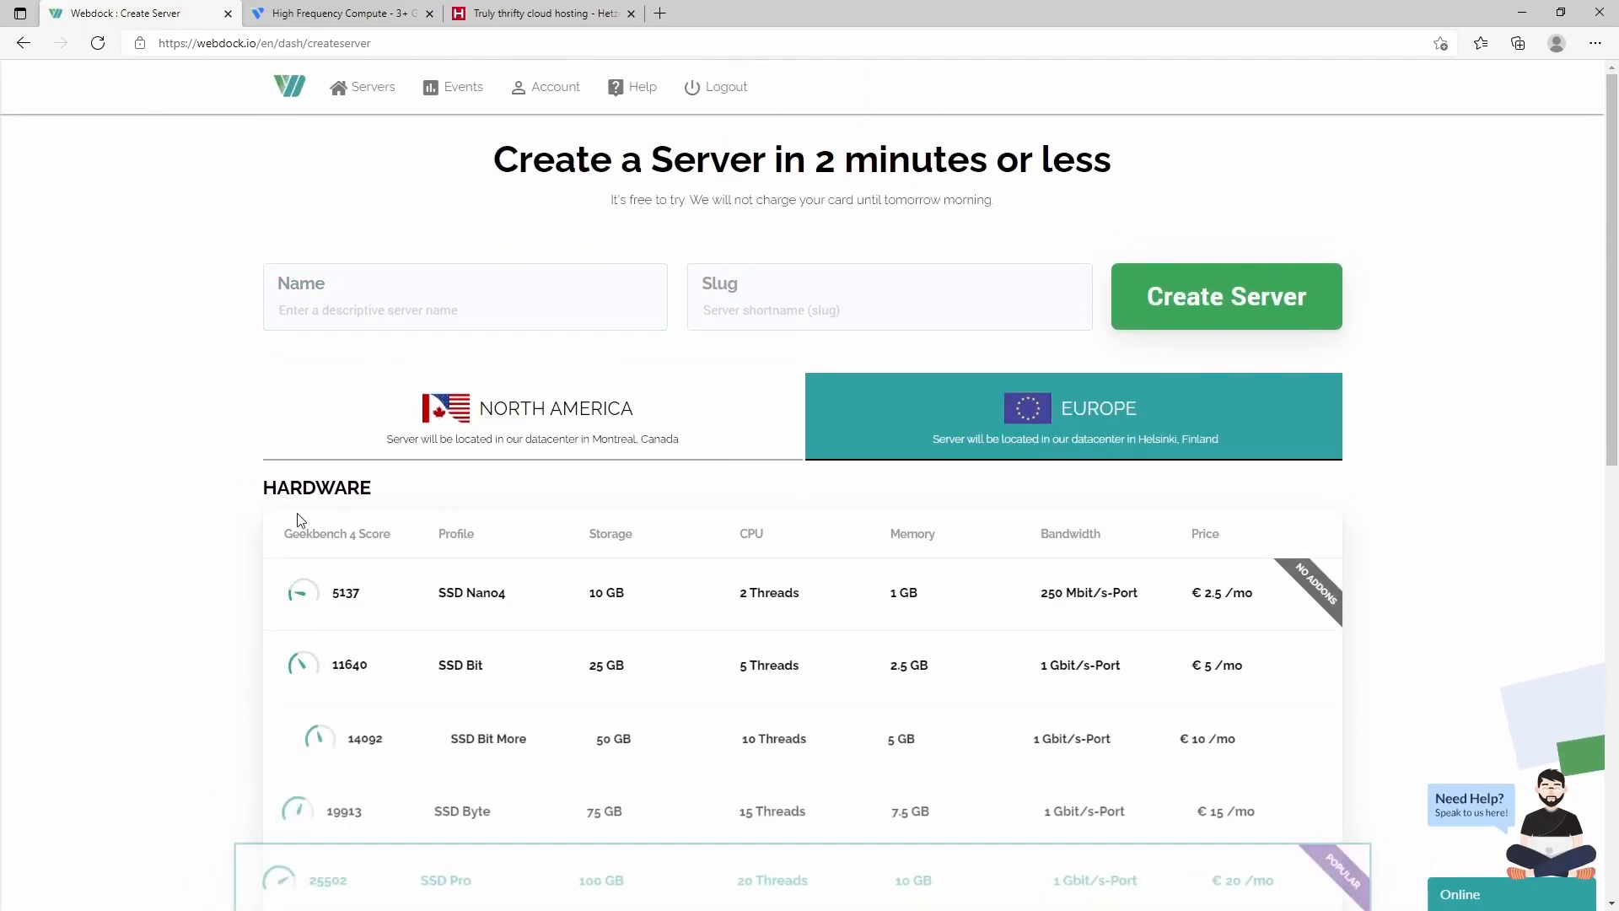
{"action": "scroll", "coordinate": [258, 590], "scroll_direction": "down", "scroll_amount": 2}
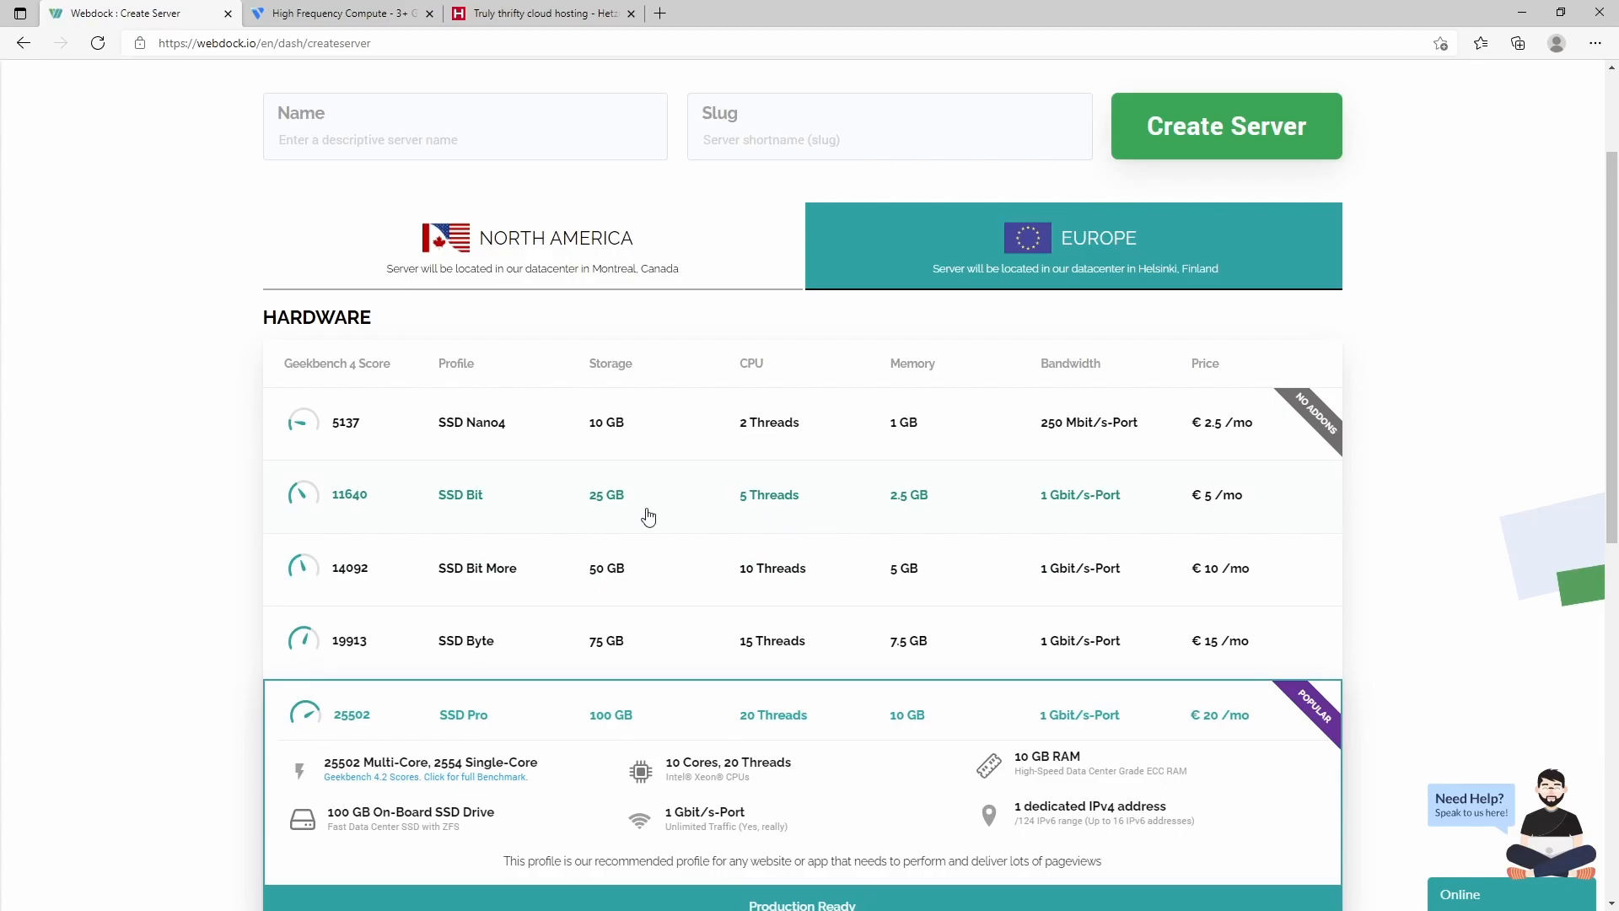
{"action": "left_click", "coordinate": [563, 498]}
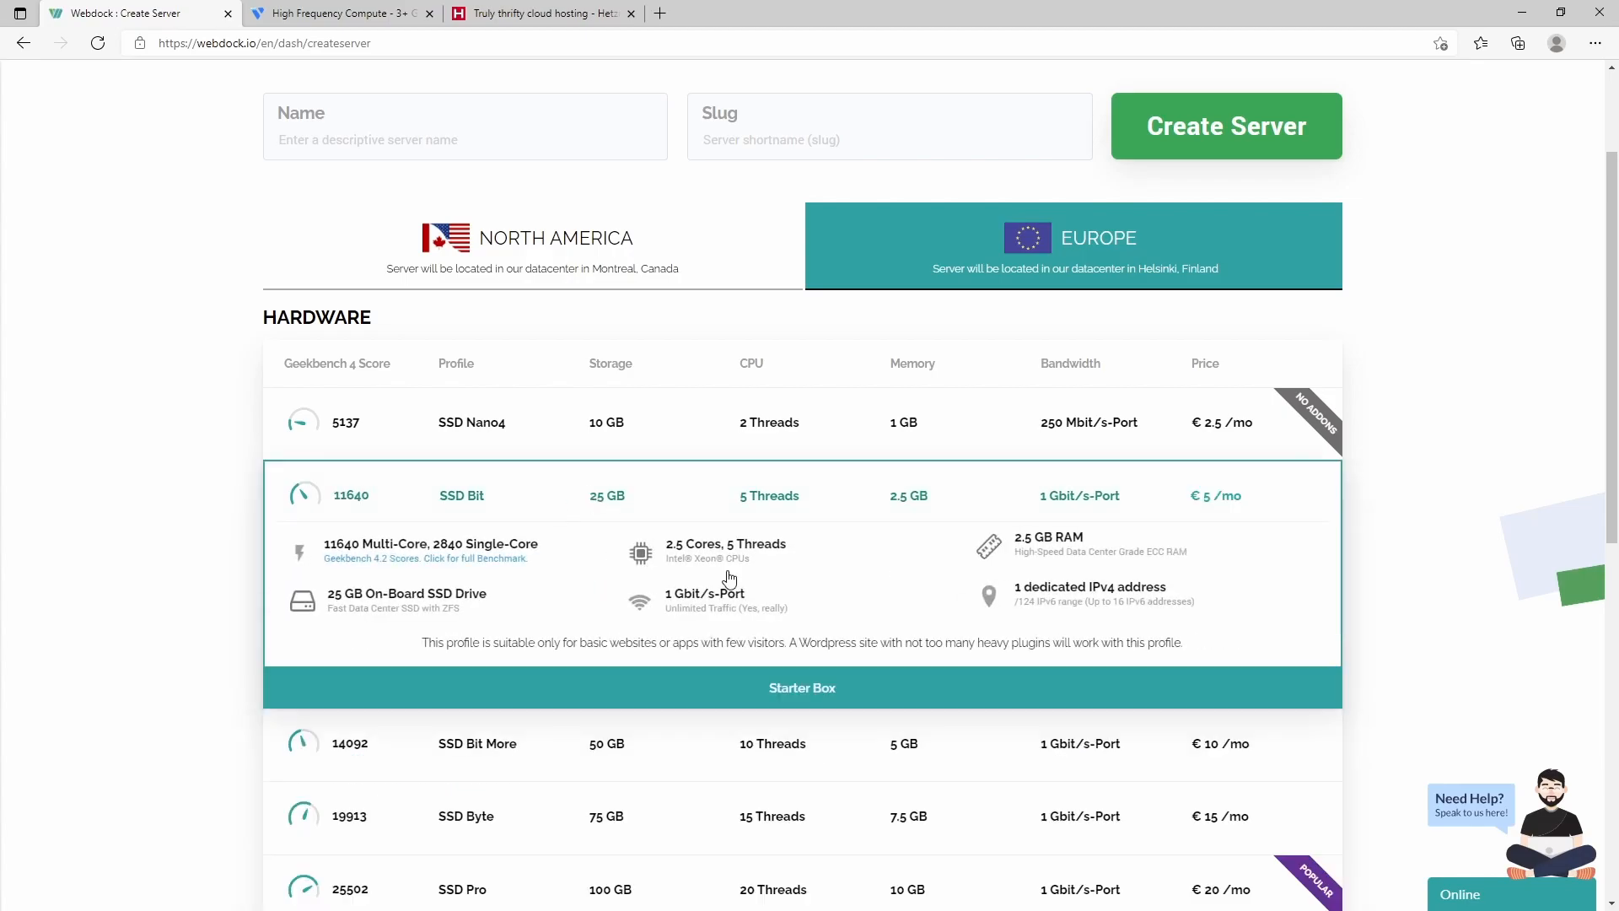
{"action": "scroll", "coordinate": [730, 579], "scroll_direction": "up", "scroll_amount": 2}
{"action": "left_click", "coordinate": [380, 312]}
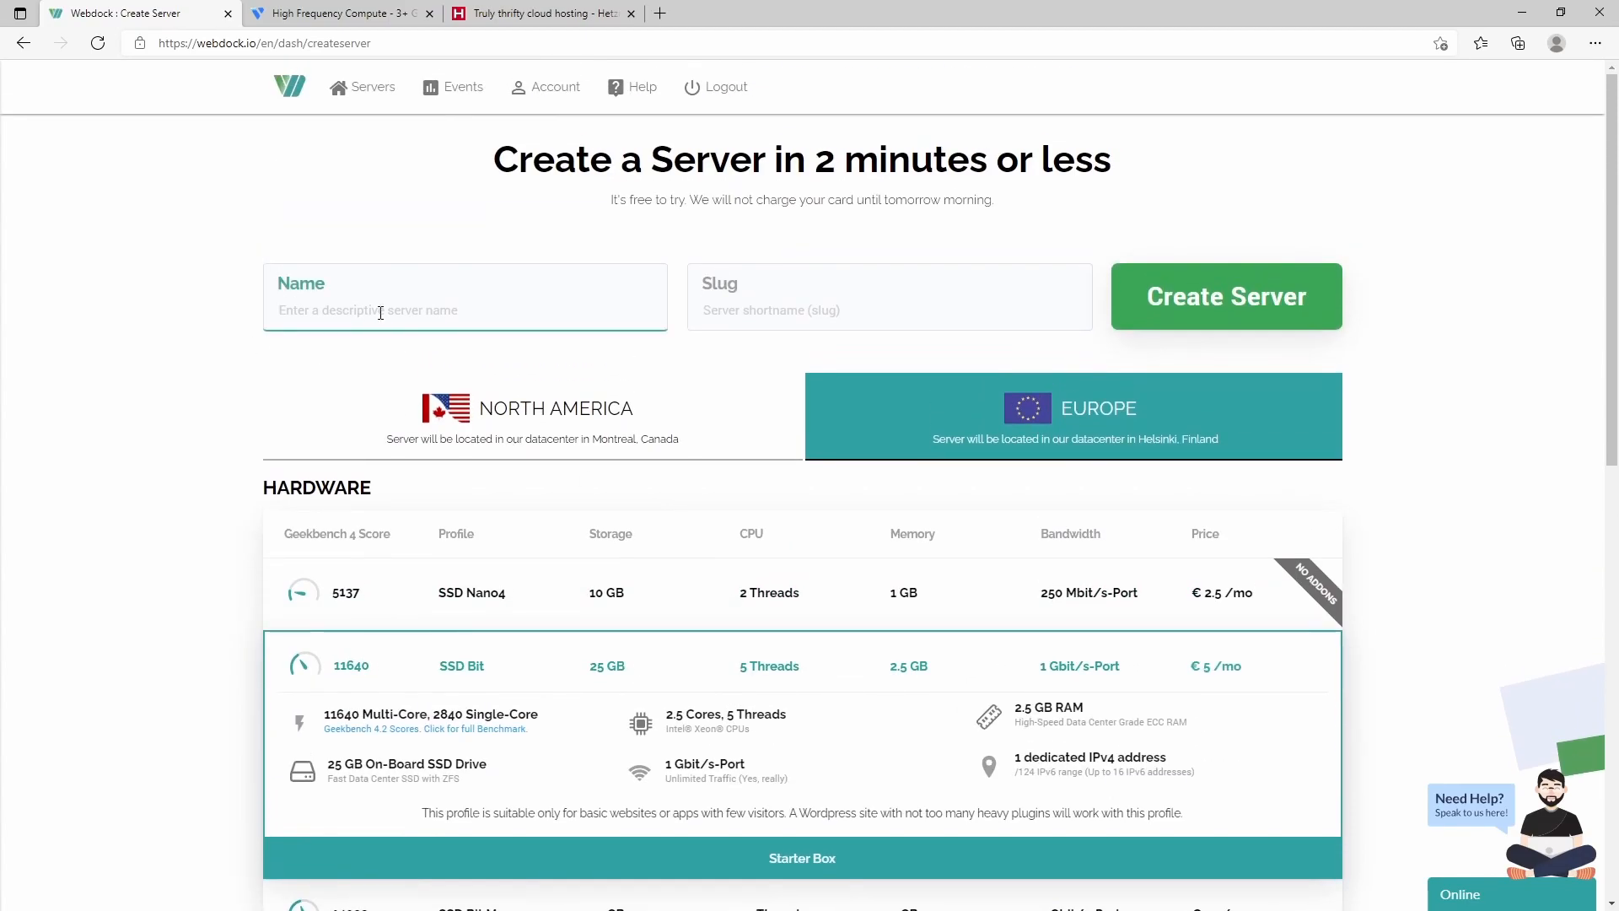
{"action": "type", "text": "test-server"}
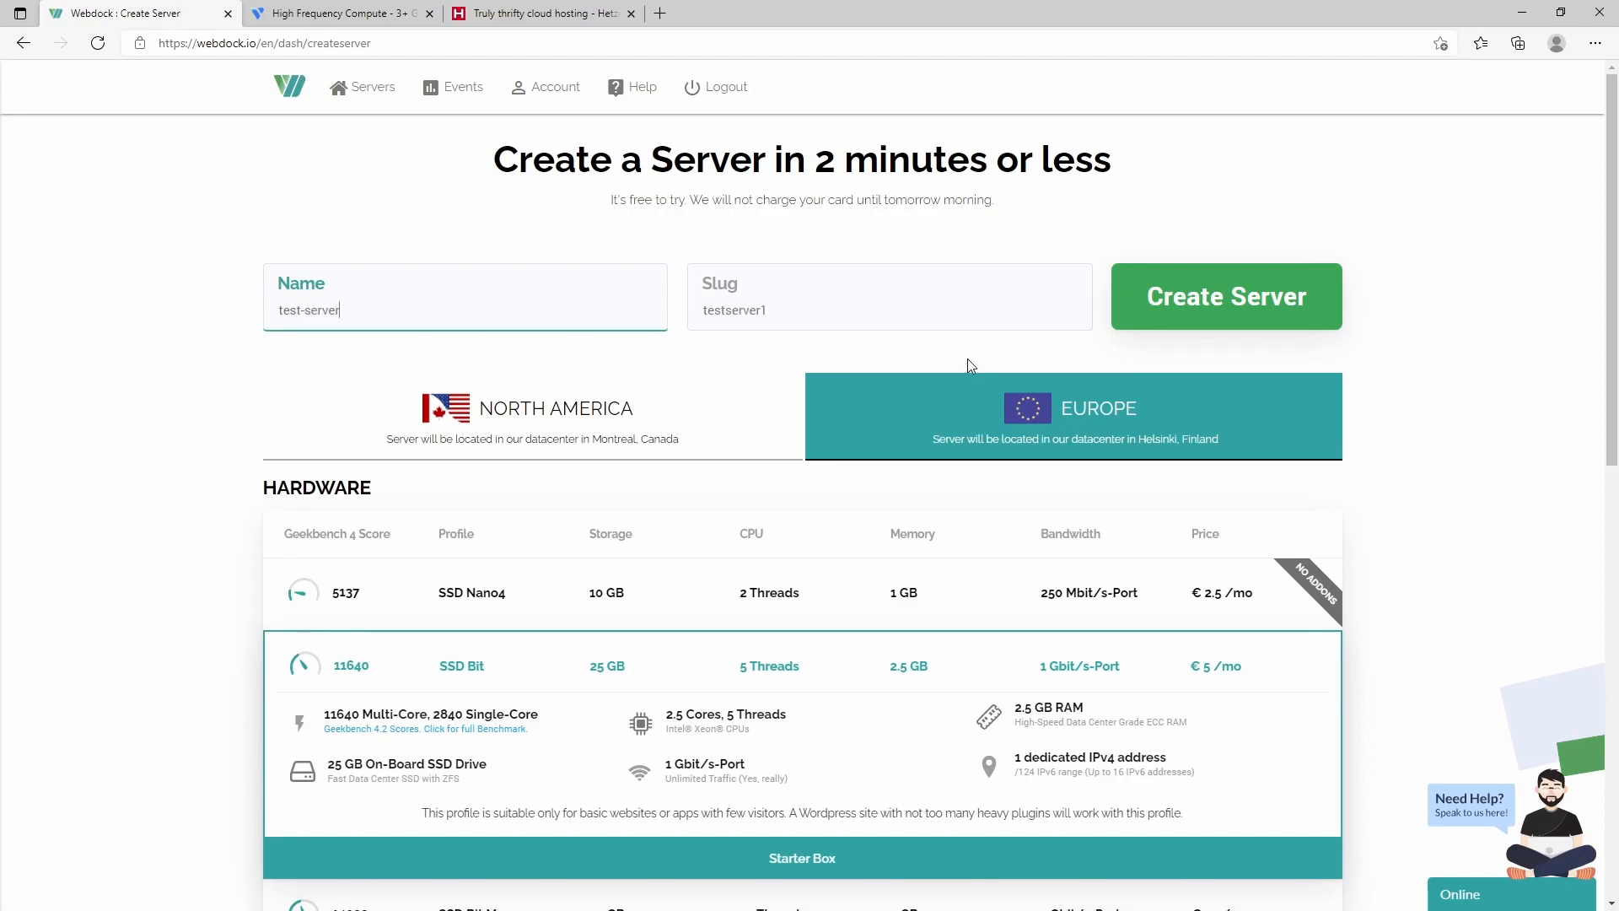
{"action": "left_click", "coordinate": [1262, 308]}
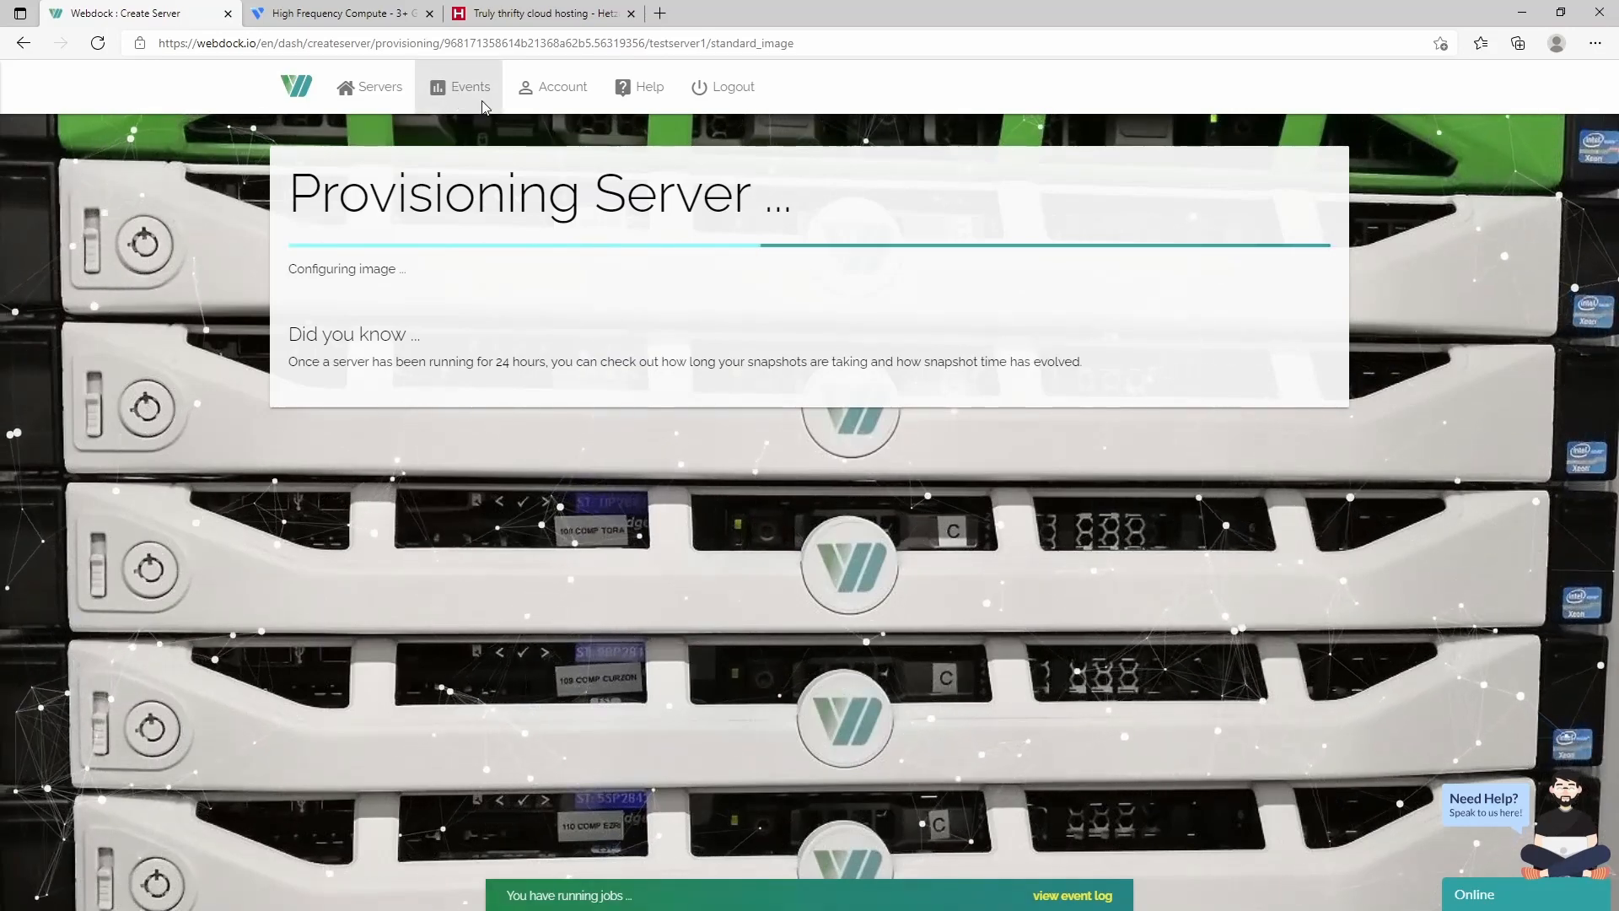
- Open Events, Account and Help in new tabs, and review the server and API event logs
{"action": "middle_click", "coordinate": [471, 99]}
{"action": "middle_click", "coordinate": [666, 109]}
{"action": "middle_click", "coordinate": [653, 117]}
{"action": "left_click", "coordinate": [328, 15]}
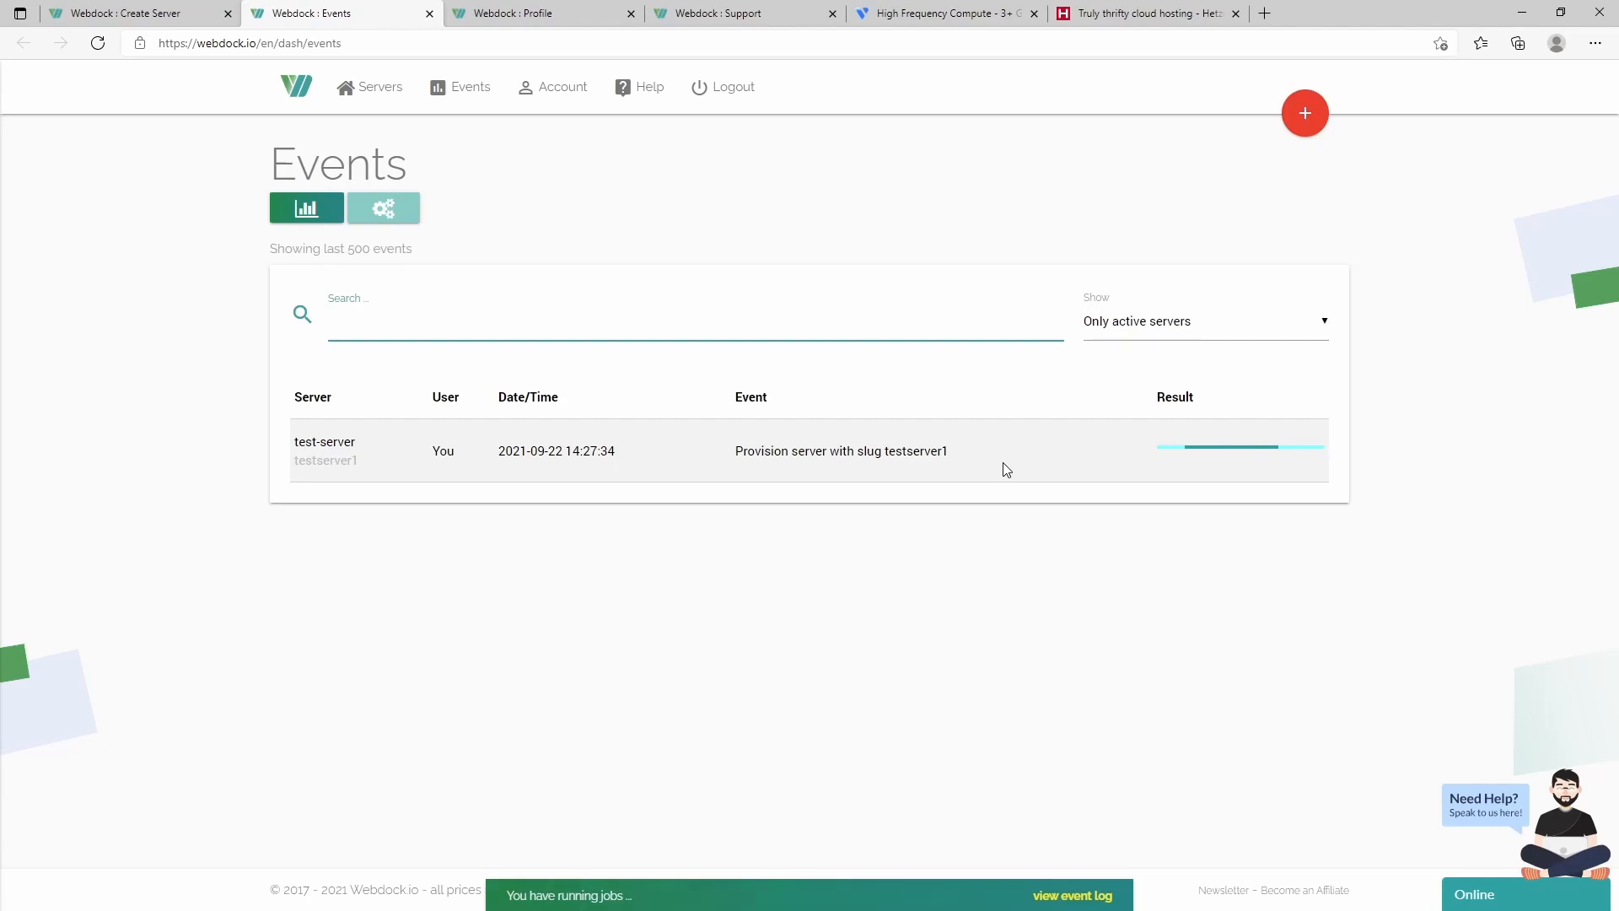
{"action": "left_click", "coordinate": [383, 211]}
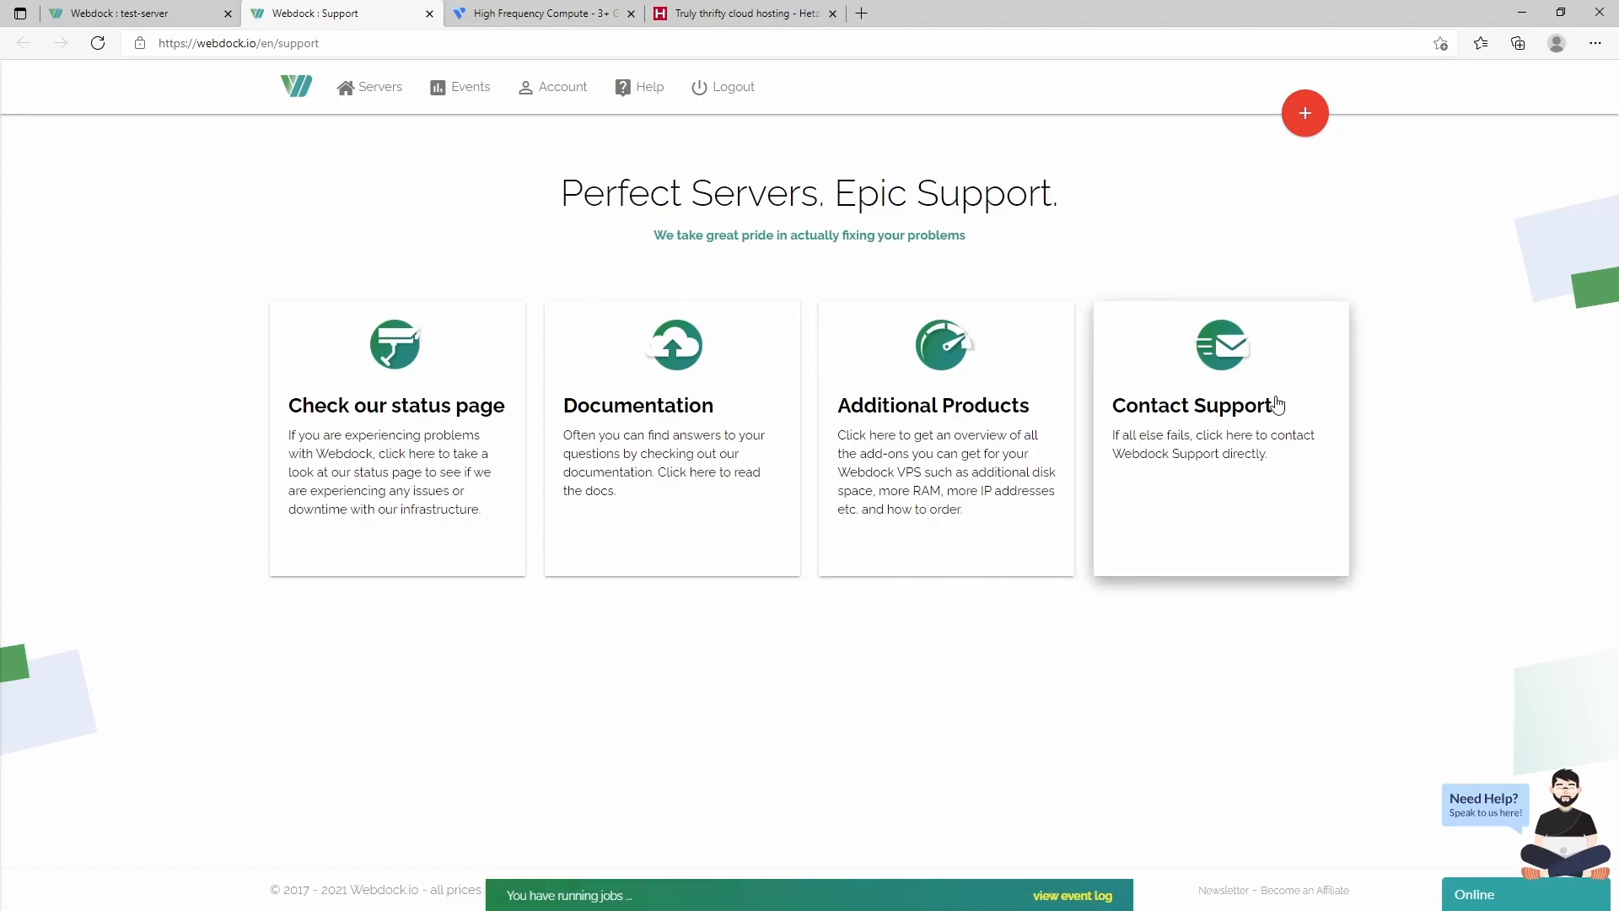
{"action": "left_click", "coordinate": [126, 13]}
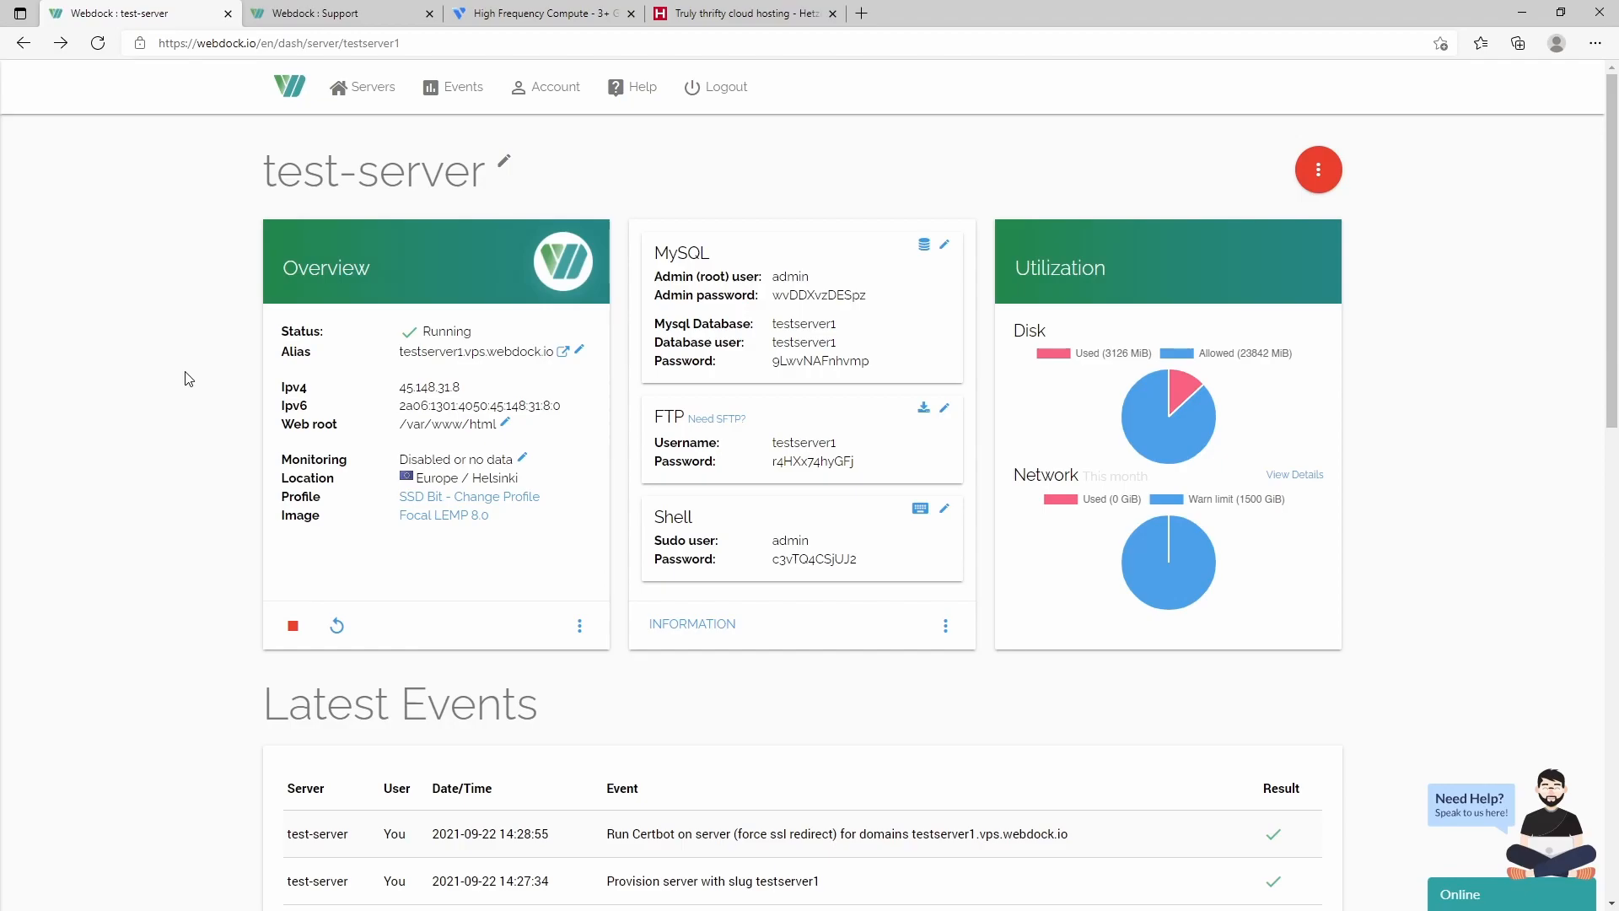
- Review test-server's activity charts and public keys, then bring up the Server Management menu
{"action": "scroll", "coordinate": [321, 509], "scroll_direction": "down", "scroll_amount": 10}
{"action": "scroll", "coordinate": [329, 502], "scroll_direction": "up", "scroll_amount": 4}
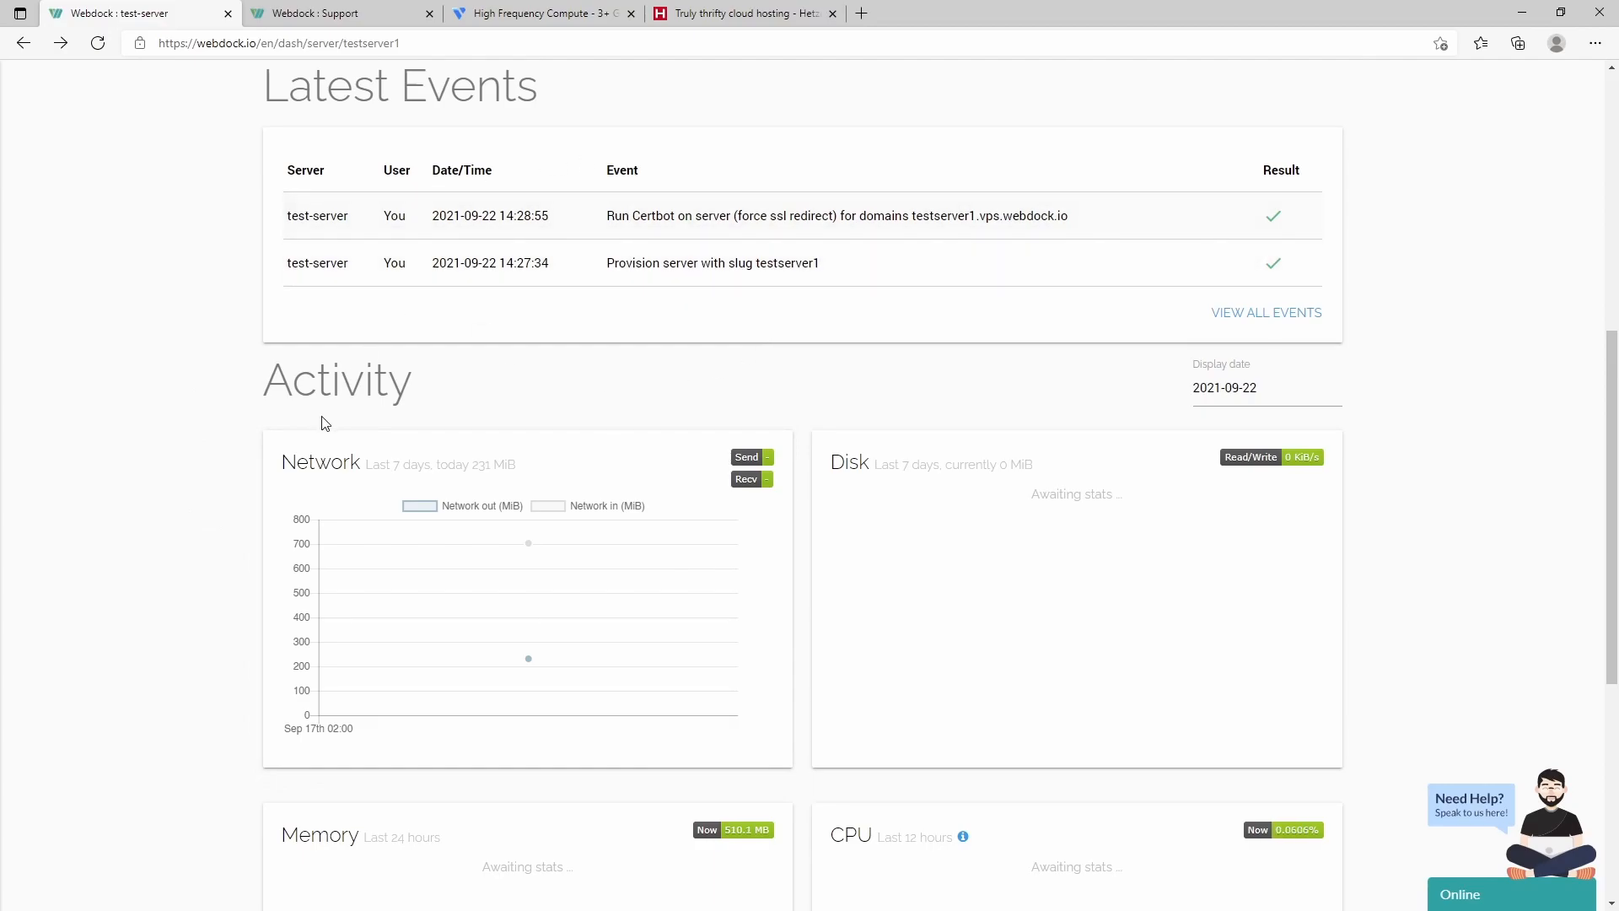
{"action": "scroll", "coordinate": [286, 523], "scroll_direction": "down", "scroll_amount": 4}
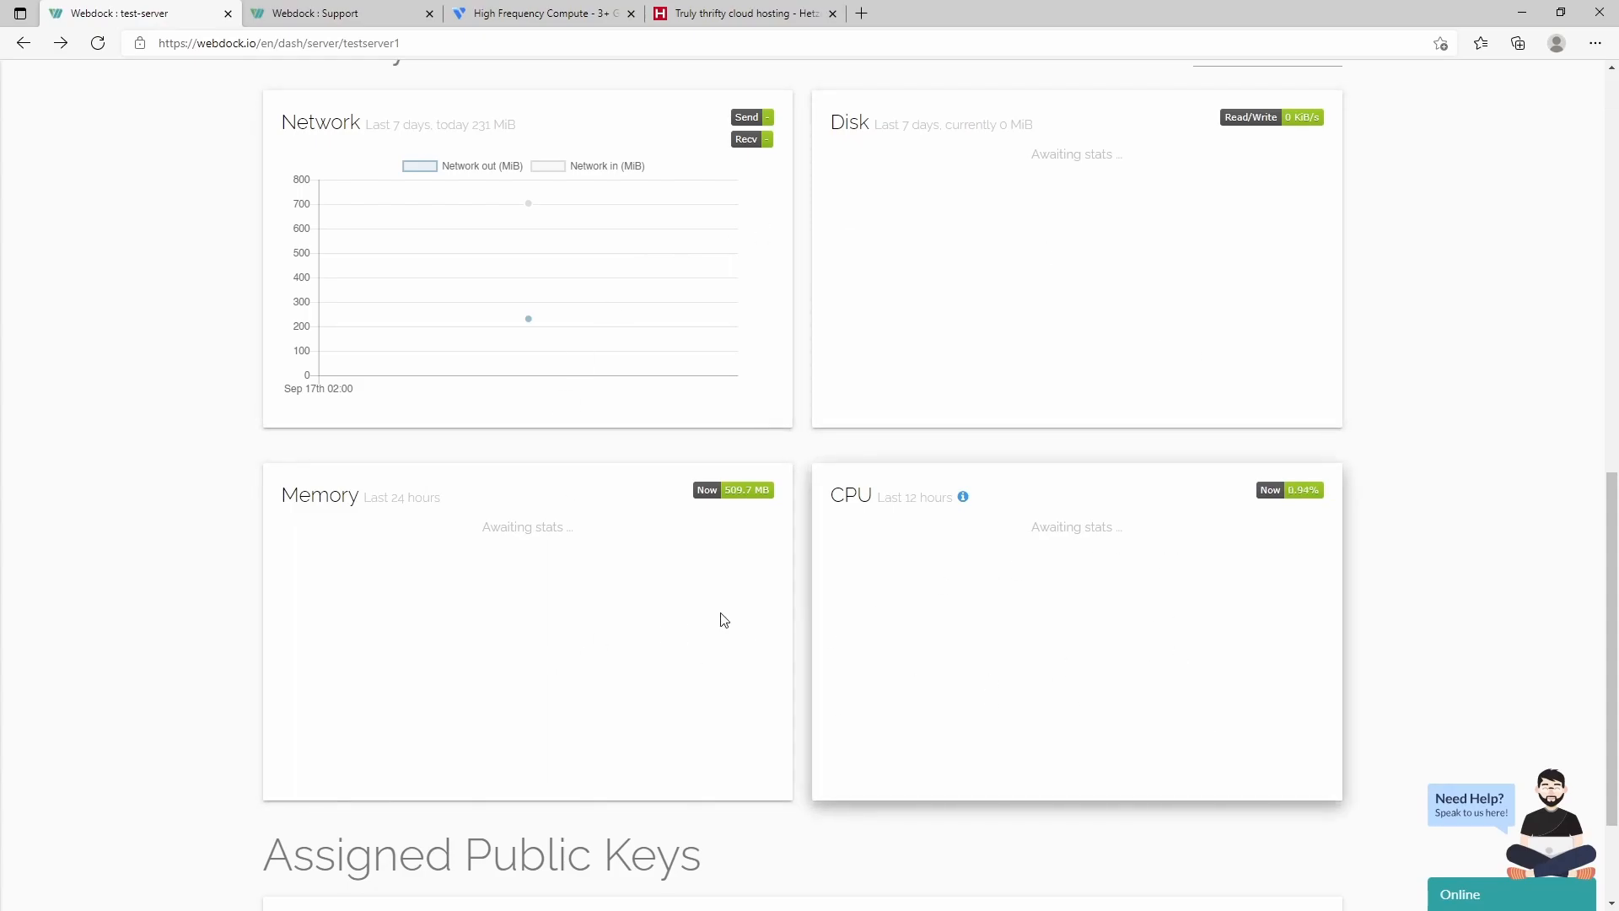
{"action": "scroll", "coordinate": [234, 554], "scroll_direction": "down", "scroll_amount": 2}
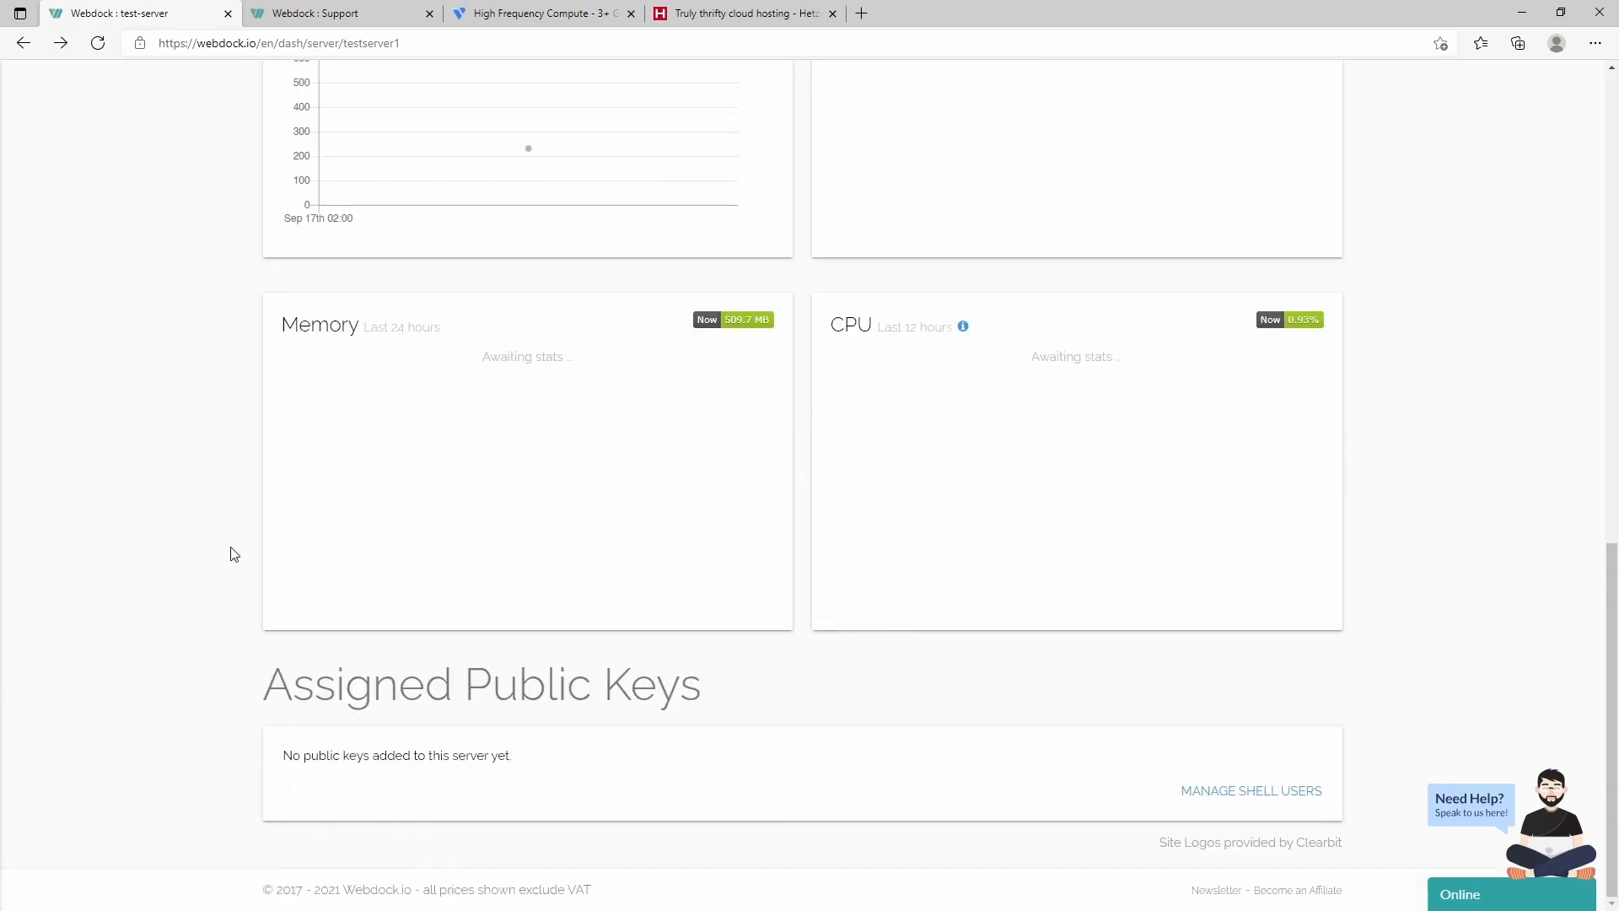
{"action": "scroll", "coordinate": [234, 554], "scroll_direction": "up", "scroll_amount": 5}
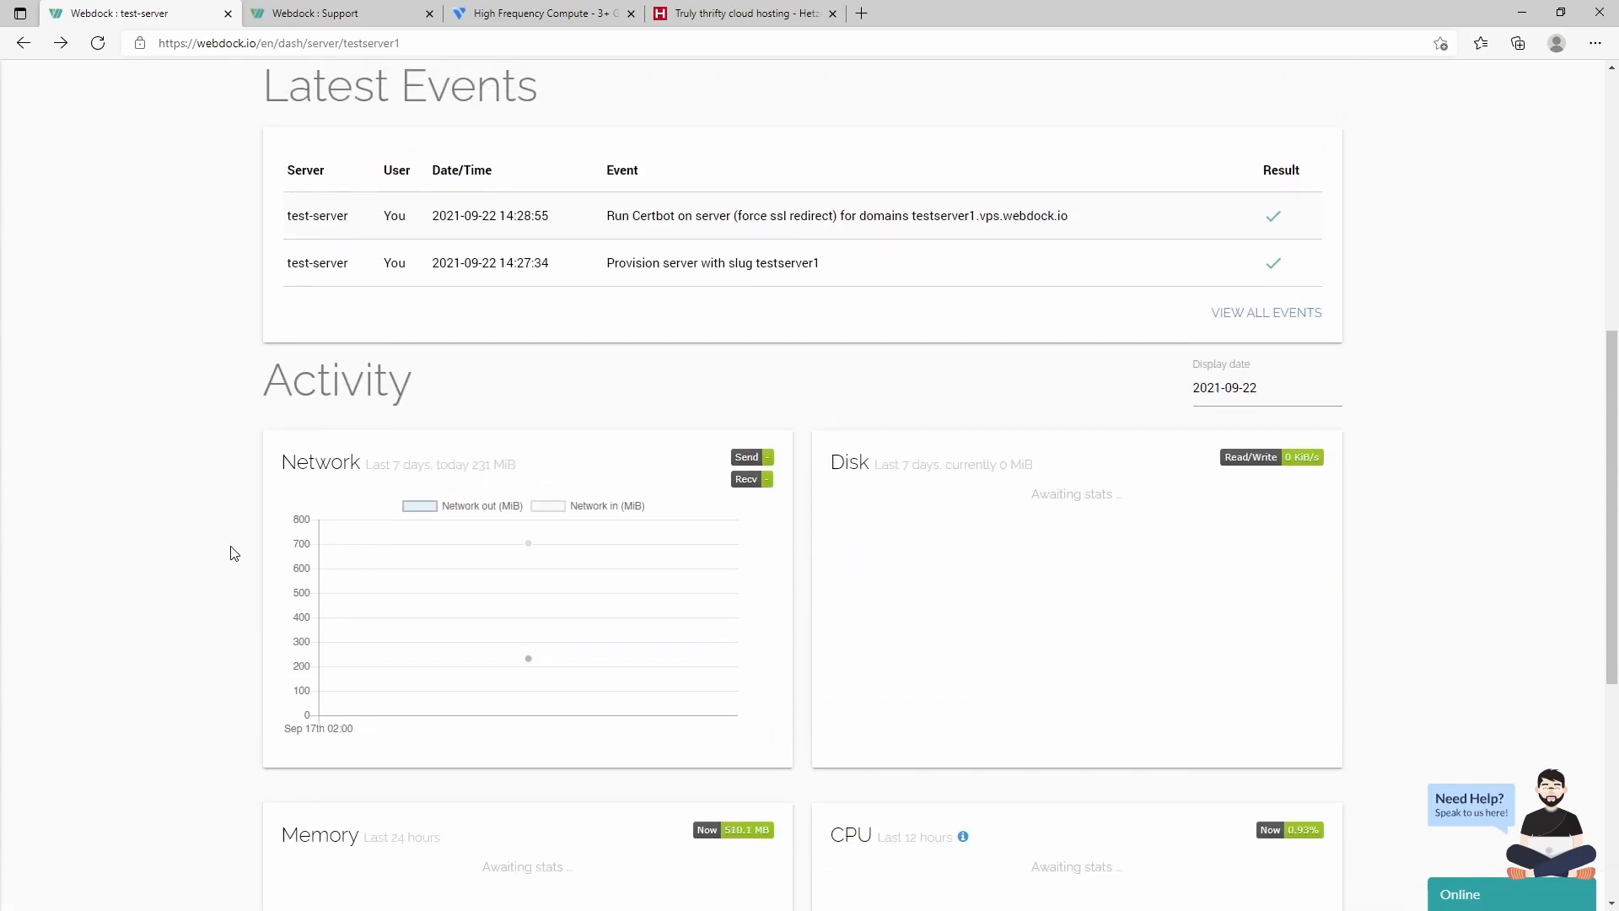
{"action": "scroll", "coordinate": [234, 554], "scroll_direction": "up", "scroll_amount": 6}
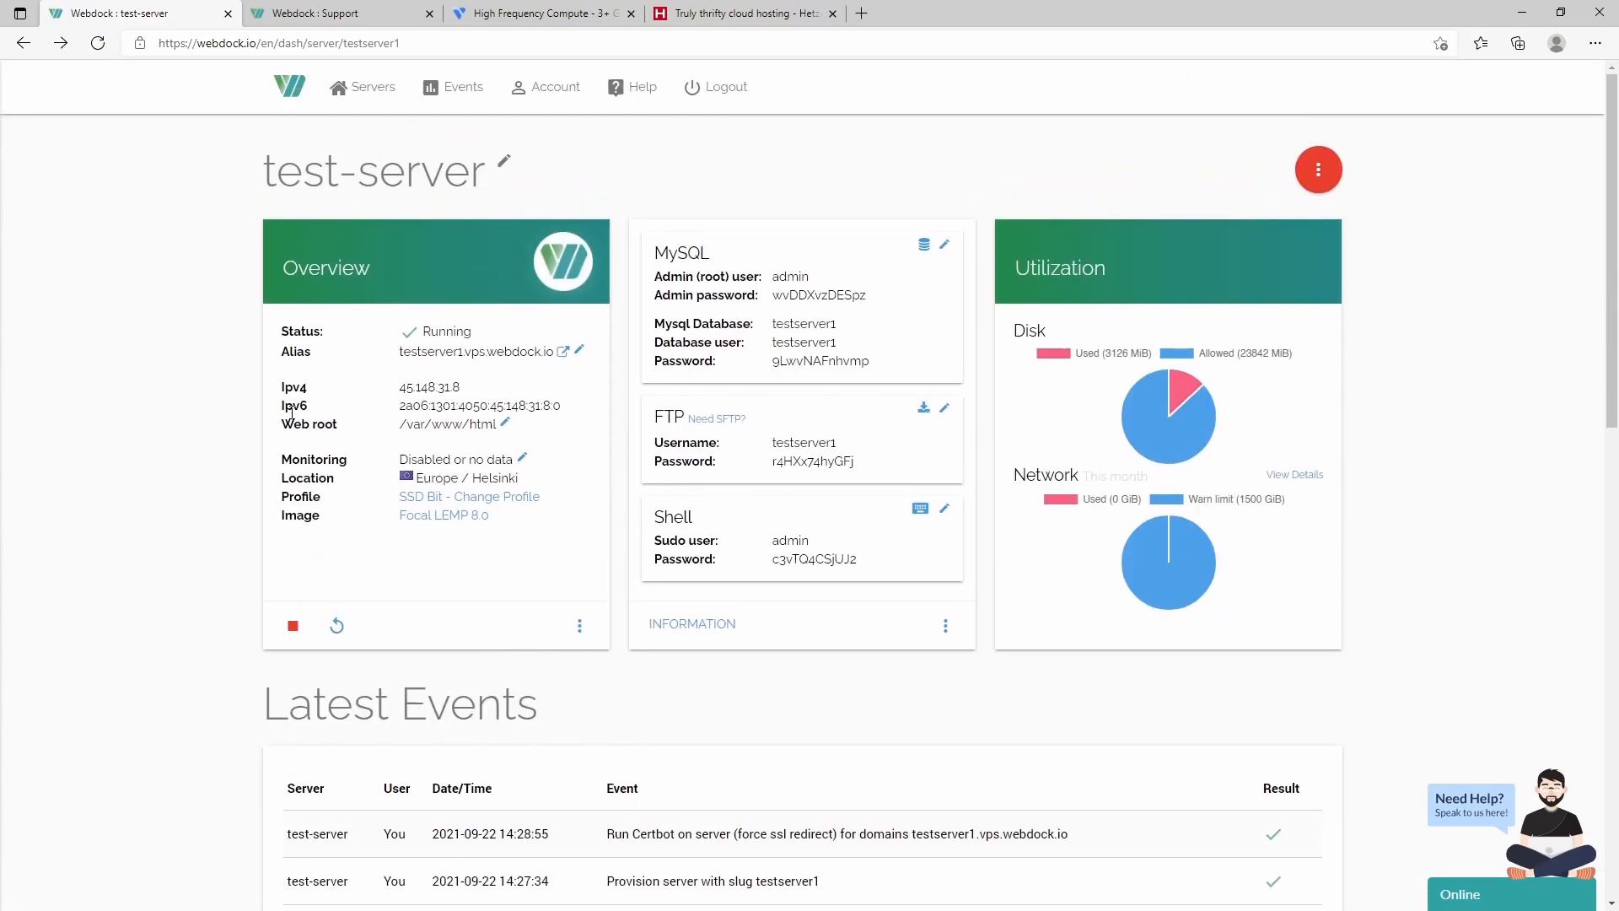
{"action": "left_click", "coordinate": [1312, 167]}
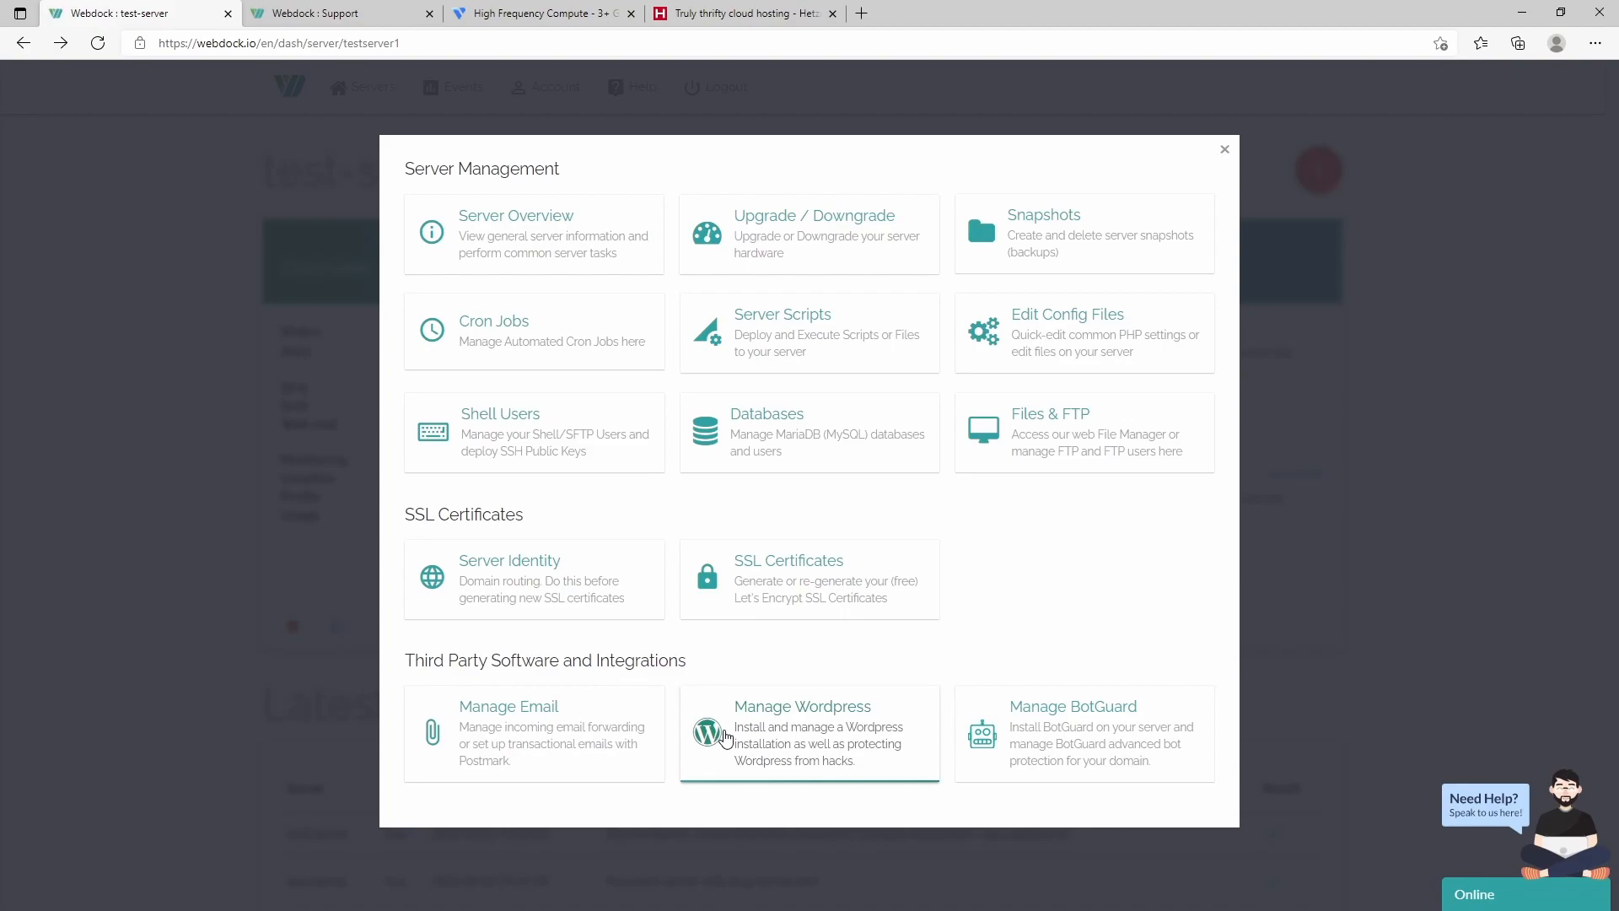
- Install WP-CLI on test-server via Manage Wordpress and bring up the Install Wordpress form
{"action": "left_click", "coordinate": [808, 723]}
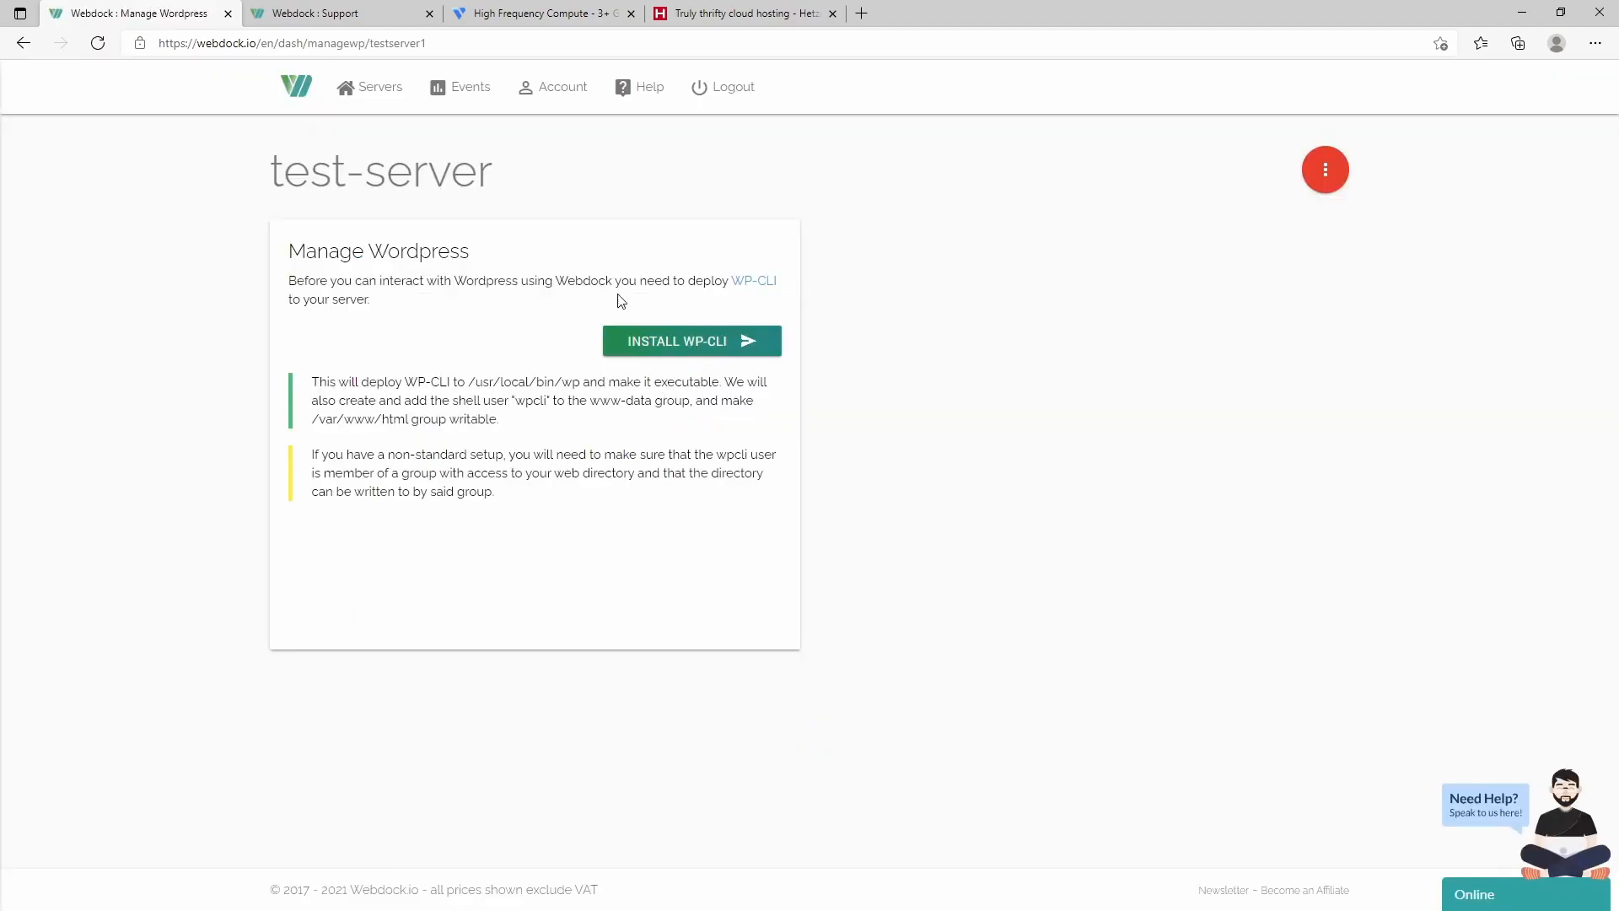
{"action": "left_click", "coordinate": [693, 344]}
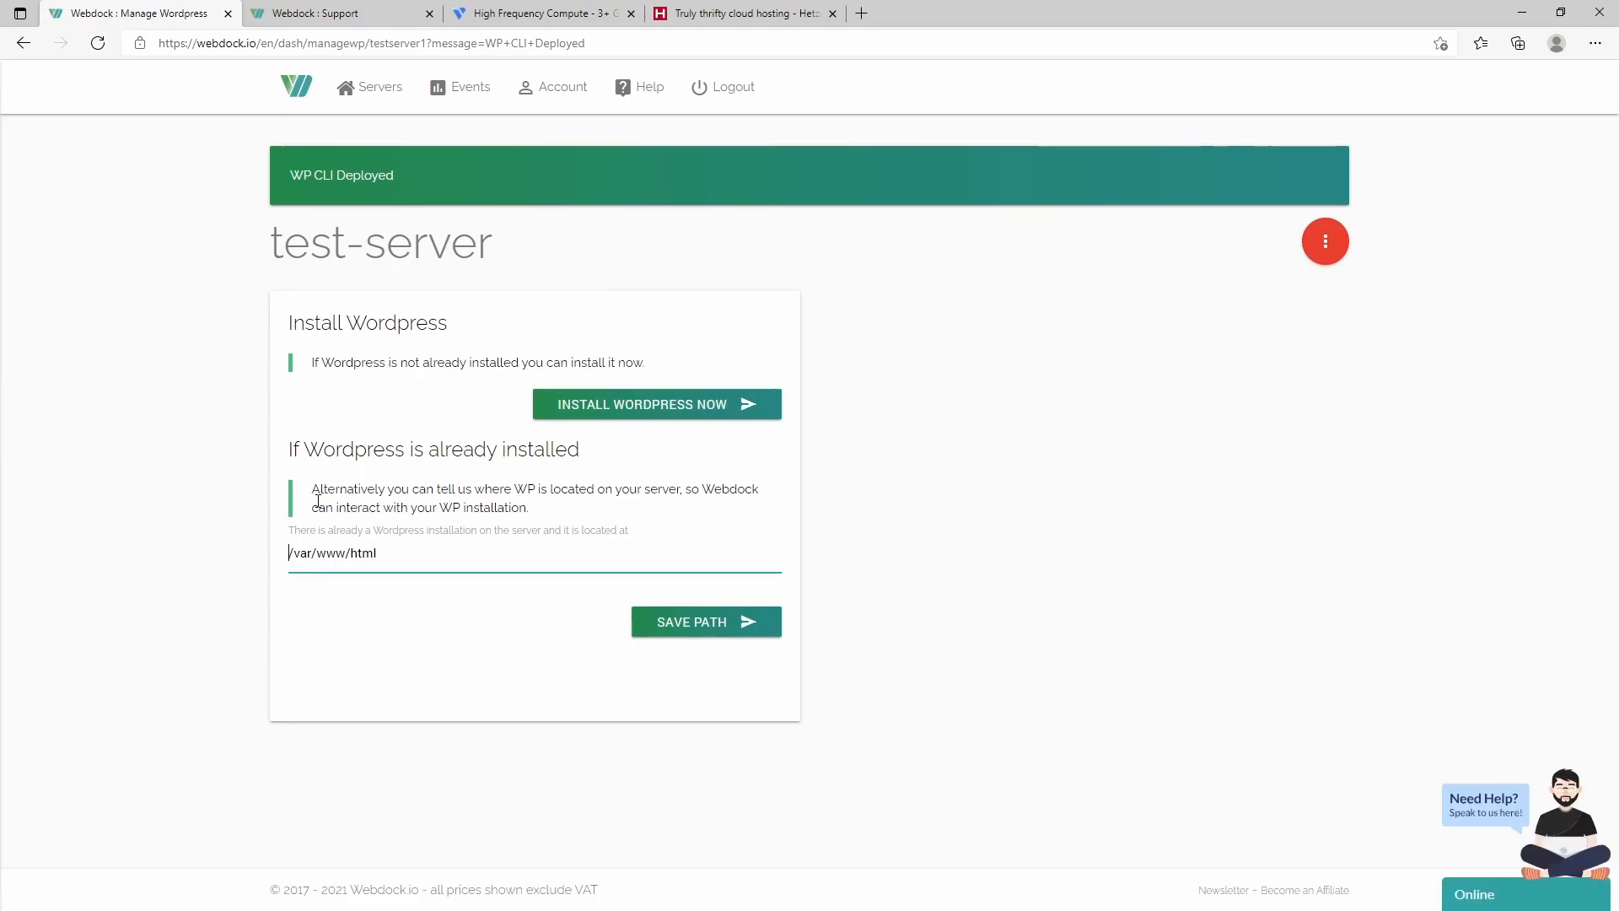
{"action": "left_click", "coordinate": [636, 410]}
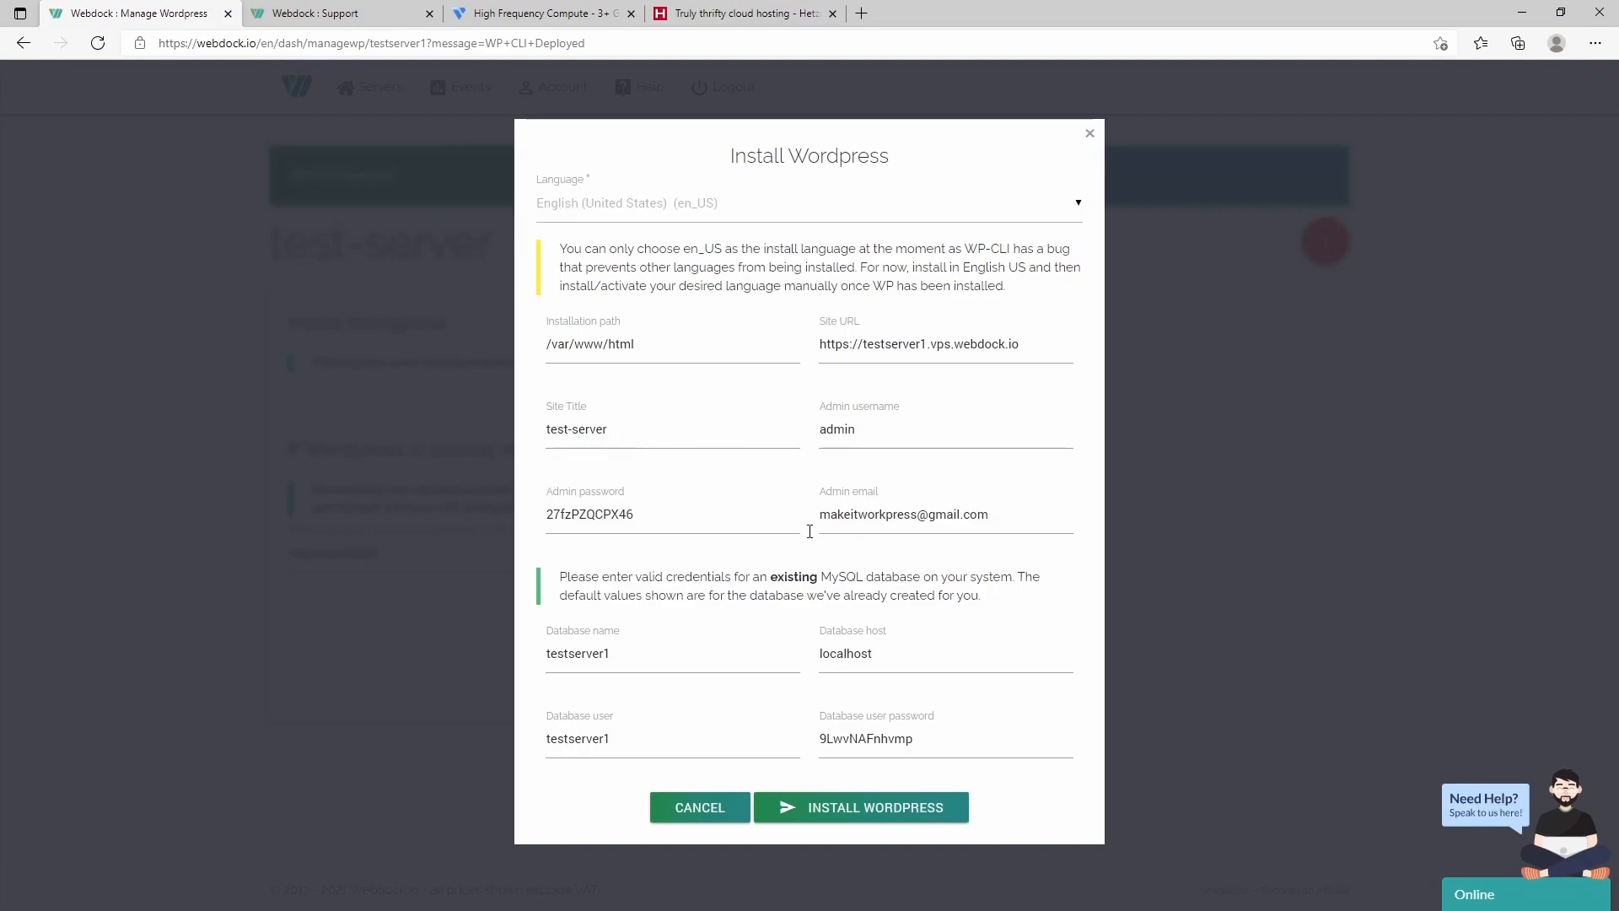
- Replace the admin email in the Install Wordpress form with a new address and copy the generated password
{"action": "left_click_drag", "start_coordinate": [1009, 516], "coordinate": [795, 497]}
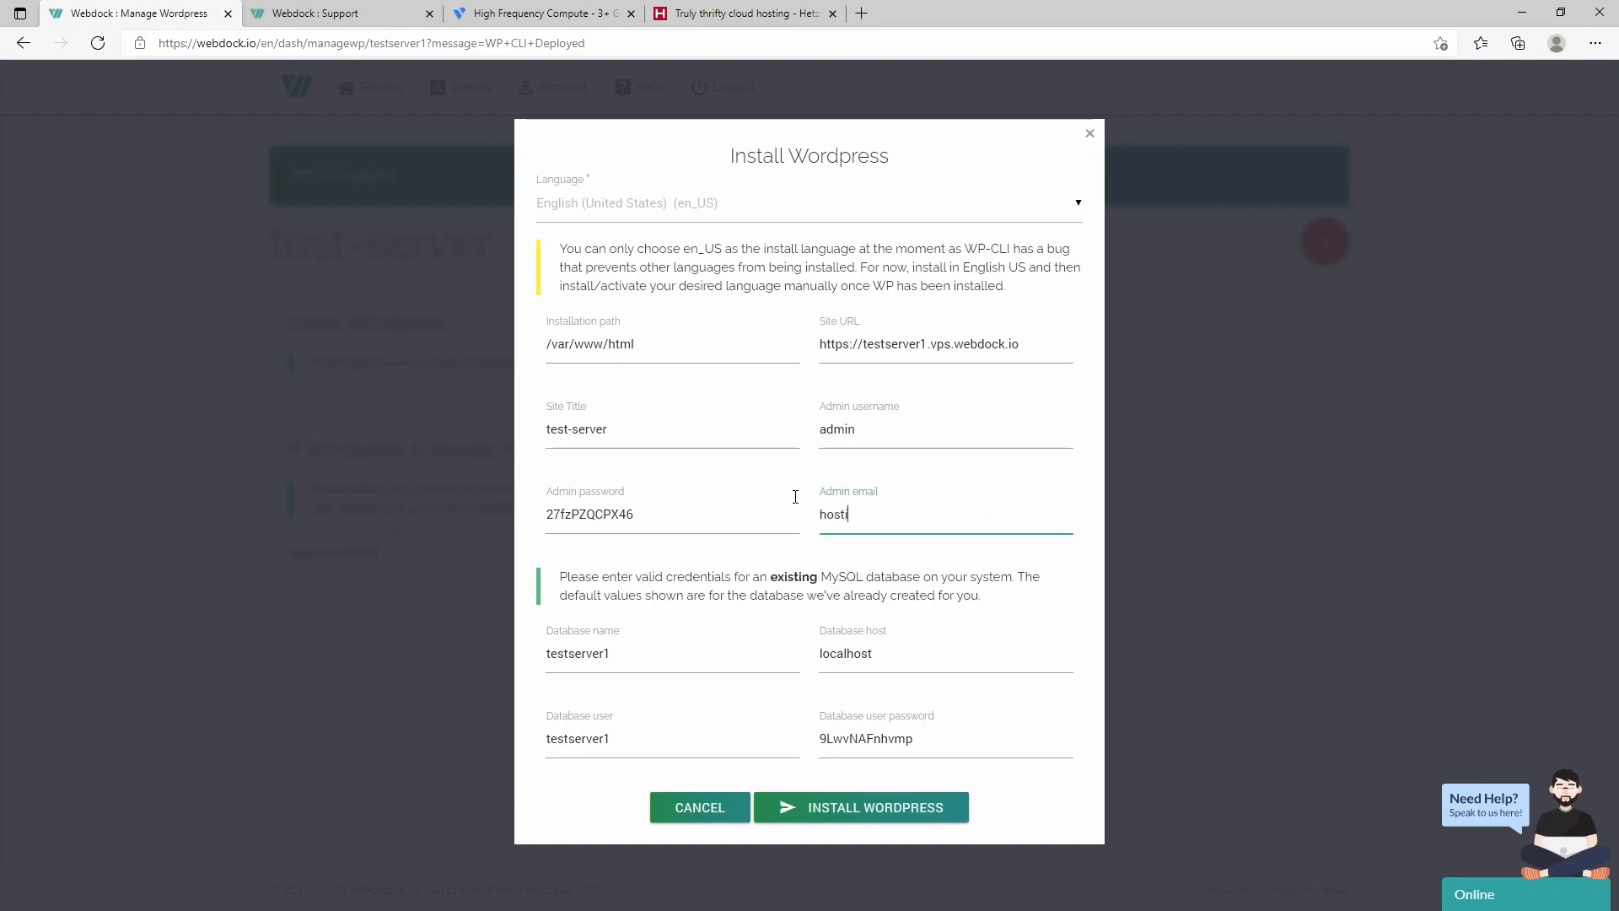
{"action": "left_click_drag", "start_coordinate": [694, 511], "coordinate": [532, 517]}
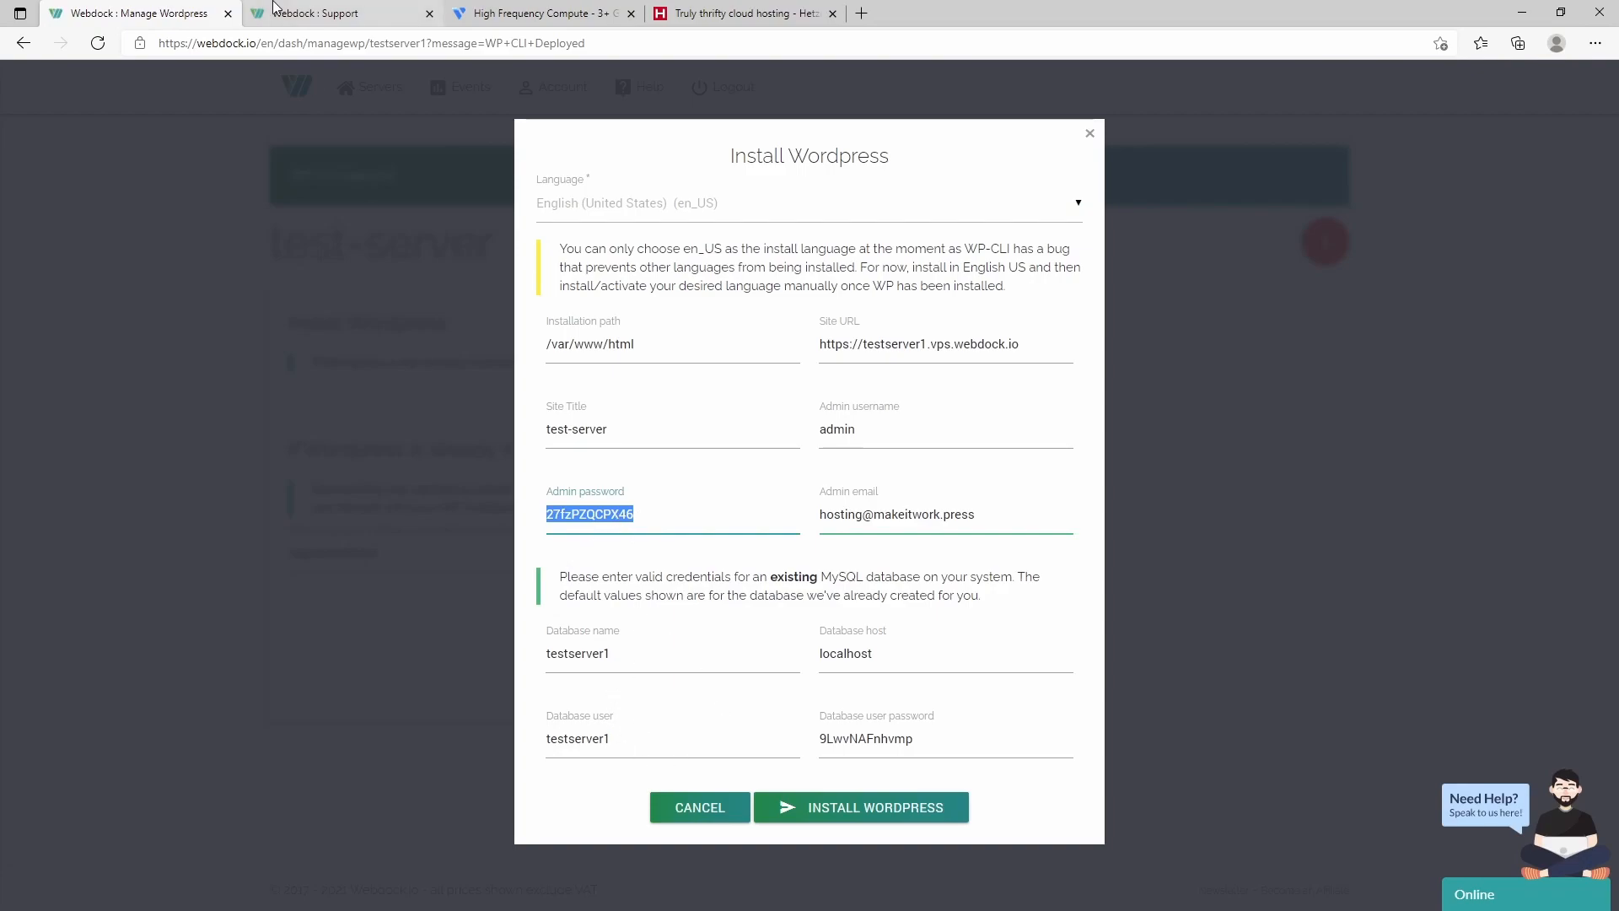
{"action": "left_click", "coordinate": [303, 14]}
- Check test-server's overview from the Servers list, then return to the Install Wordpress form
{"action": "left_click", "coordinate": [380, 93]}
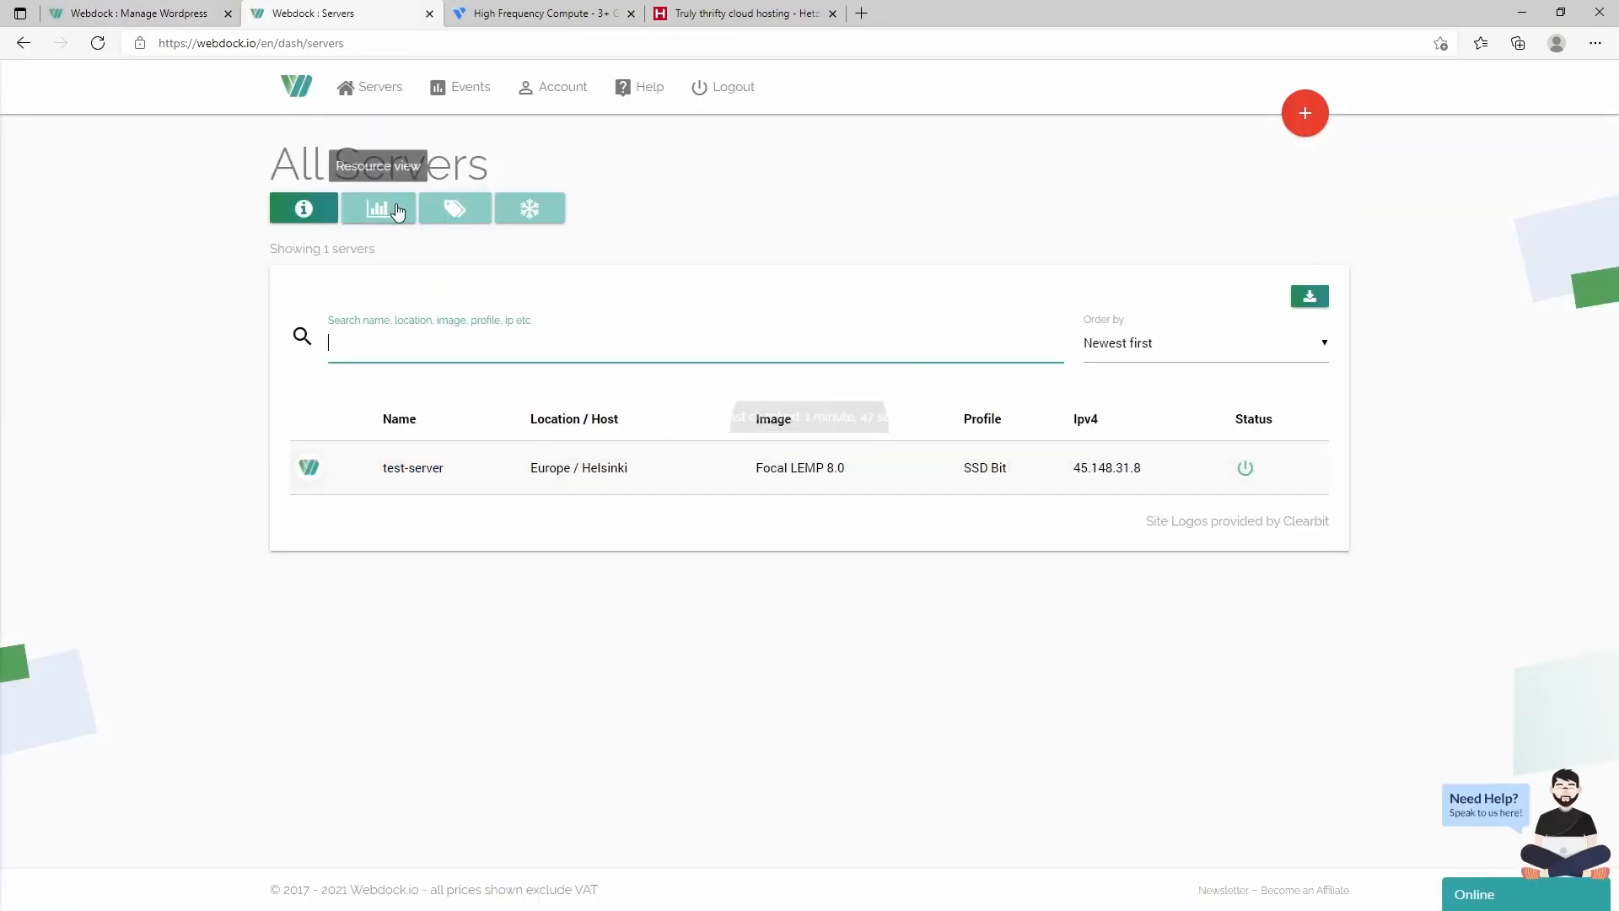
{"action": "left_click", "coordinate": [400, 471]}
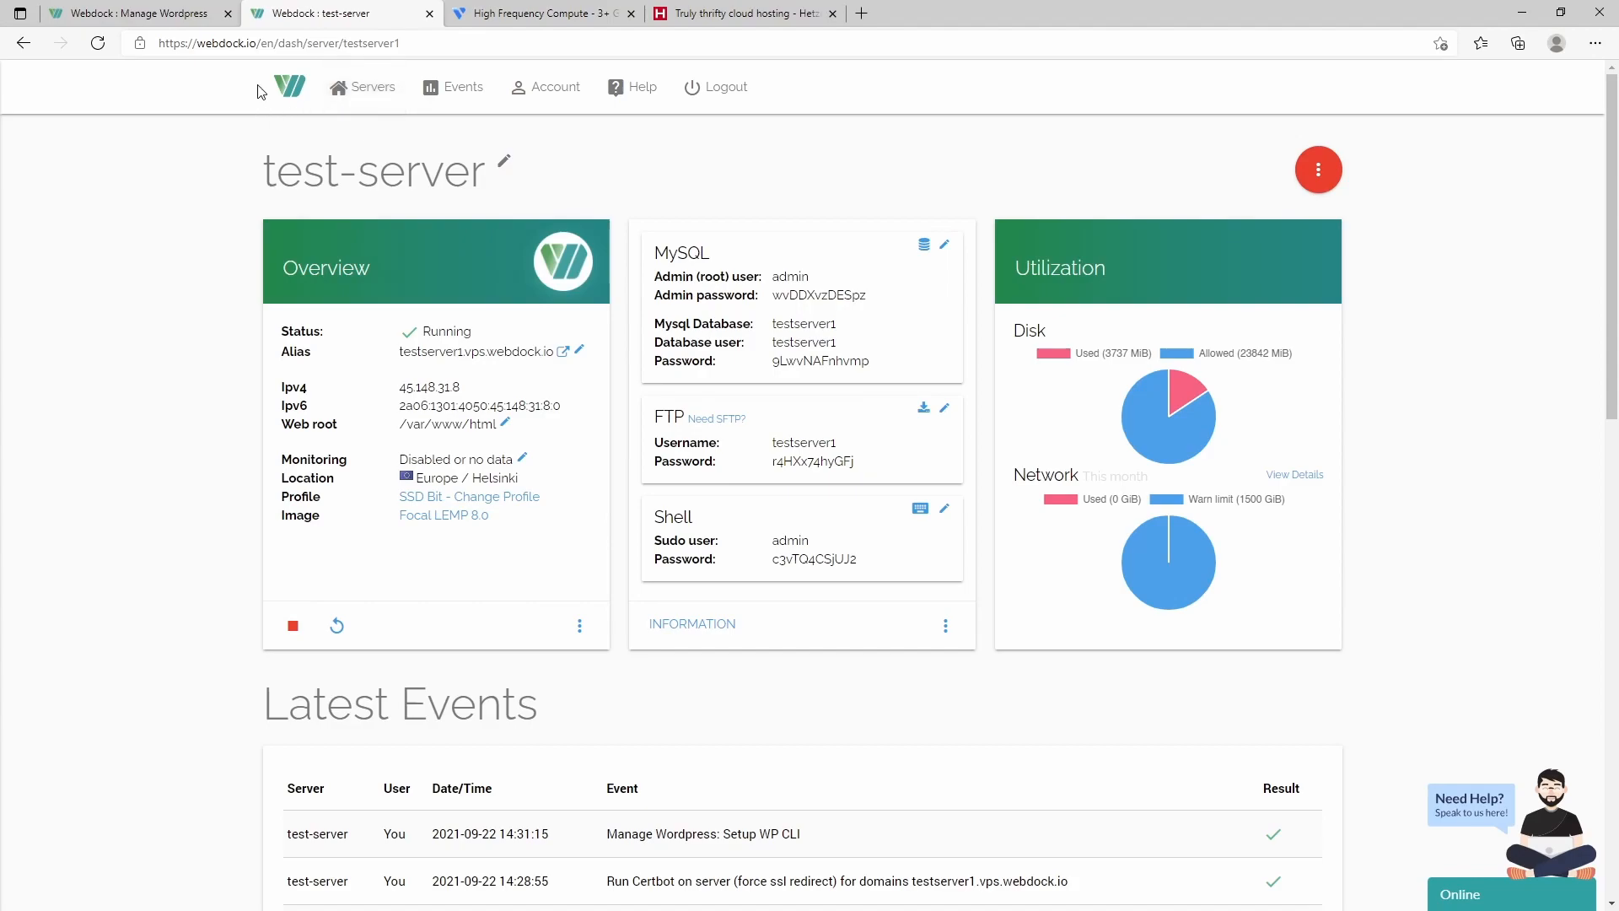
{"action": "left_click", "coordinate": [127, 13]}
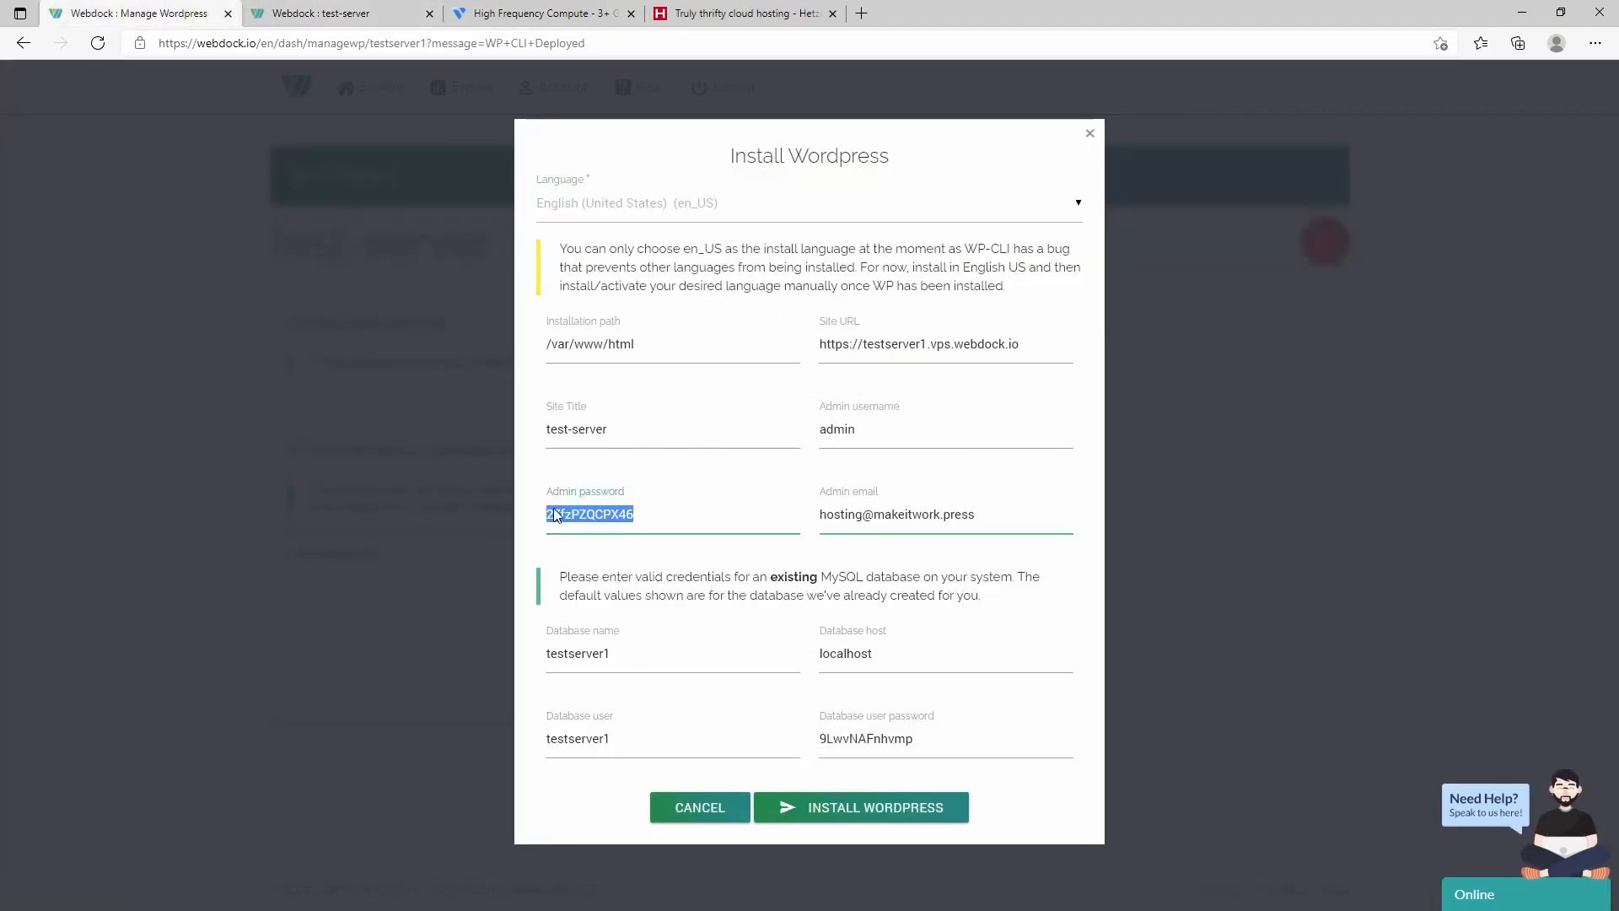
- Set the admin username to 'makeitworkpress', copy the password, and install WordPress
{"action": "double_click", "coordinate": [848, 435]}
{"action": "type", "text": "m"}
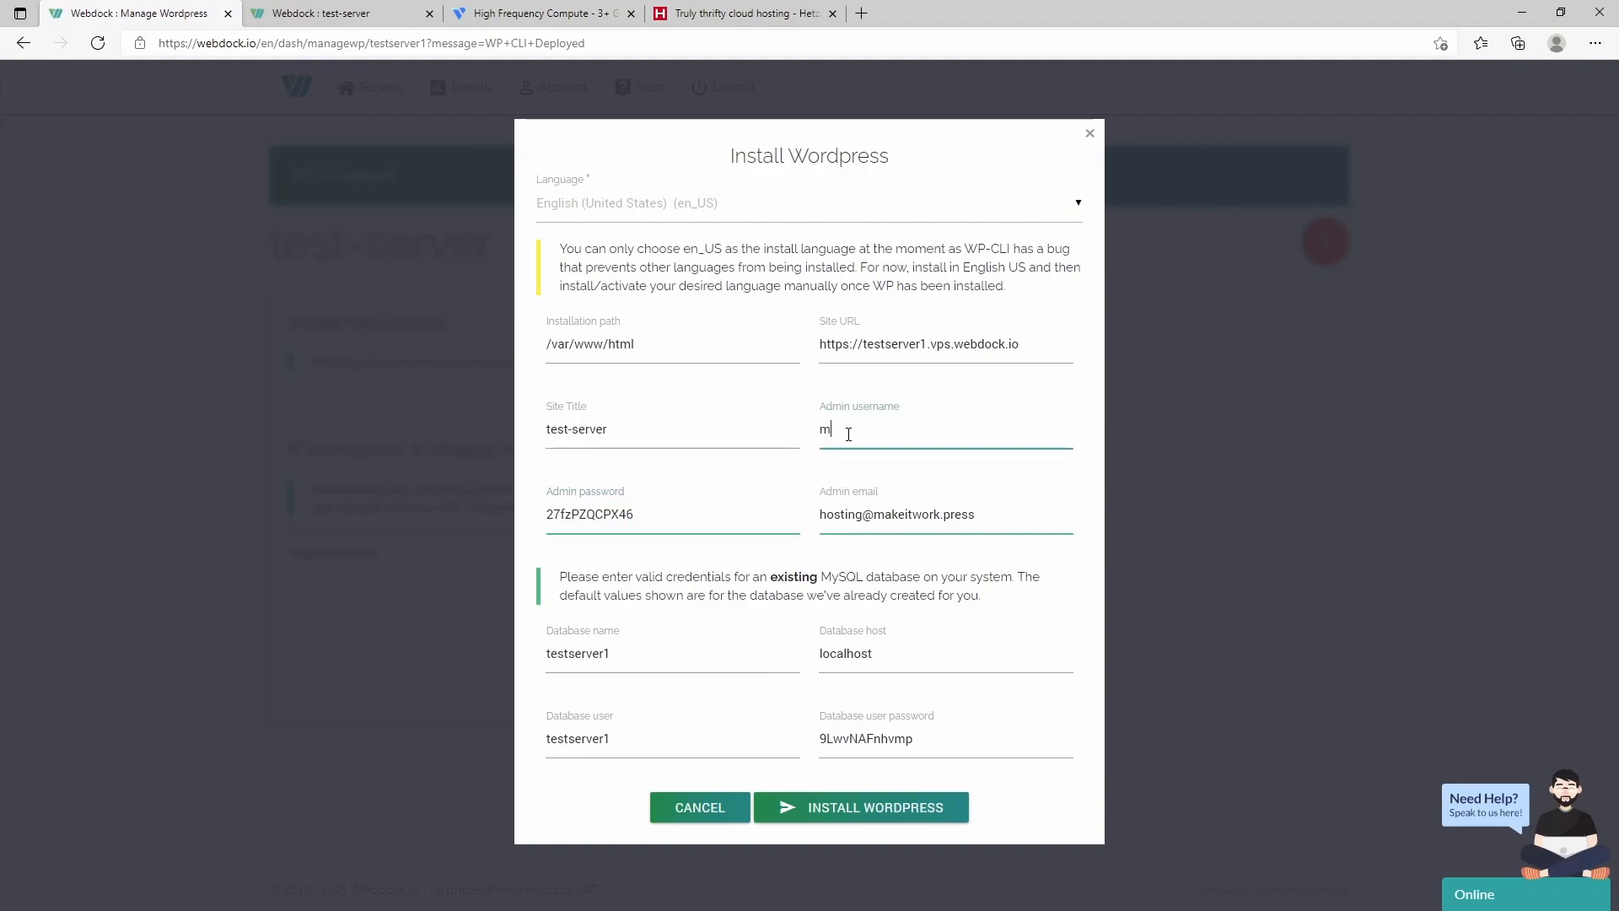
{"action": "type", "text": "akeitworkpress"}
{"action": "double_click", "coordinate": [605, 511]}
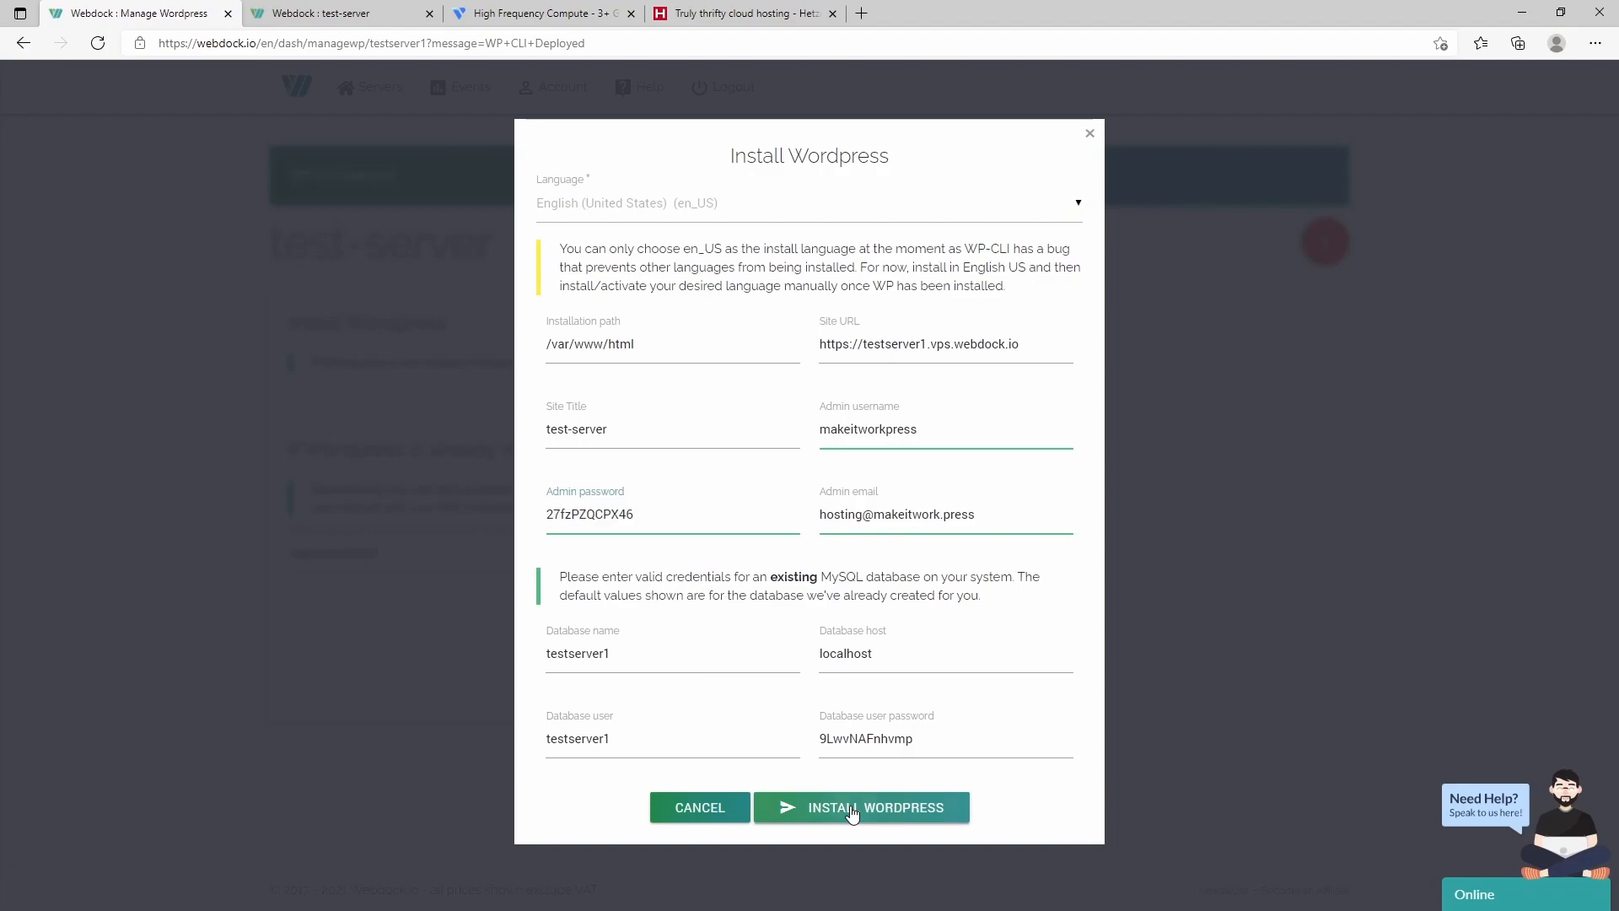
{"action": "left_click", "coordinate": [824, 808]}
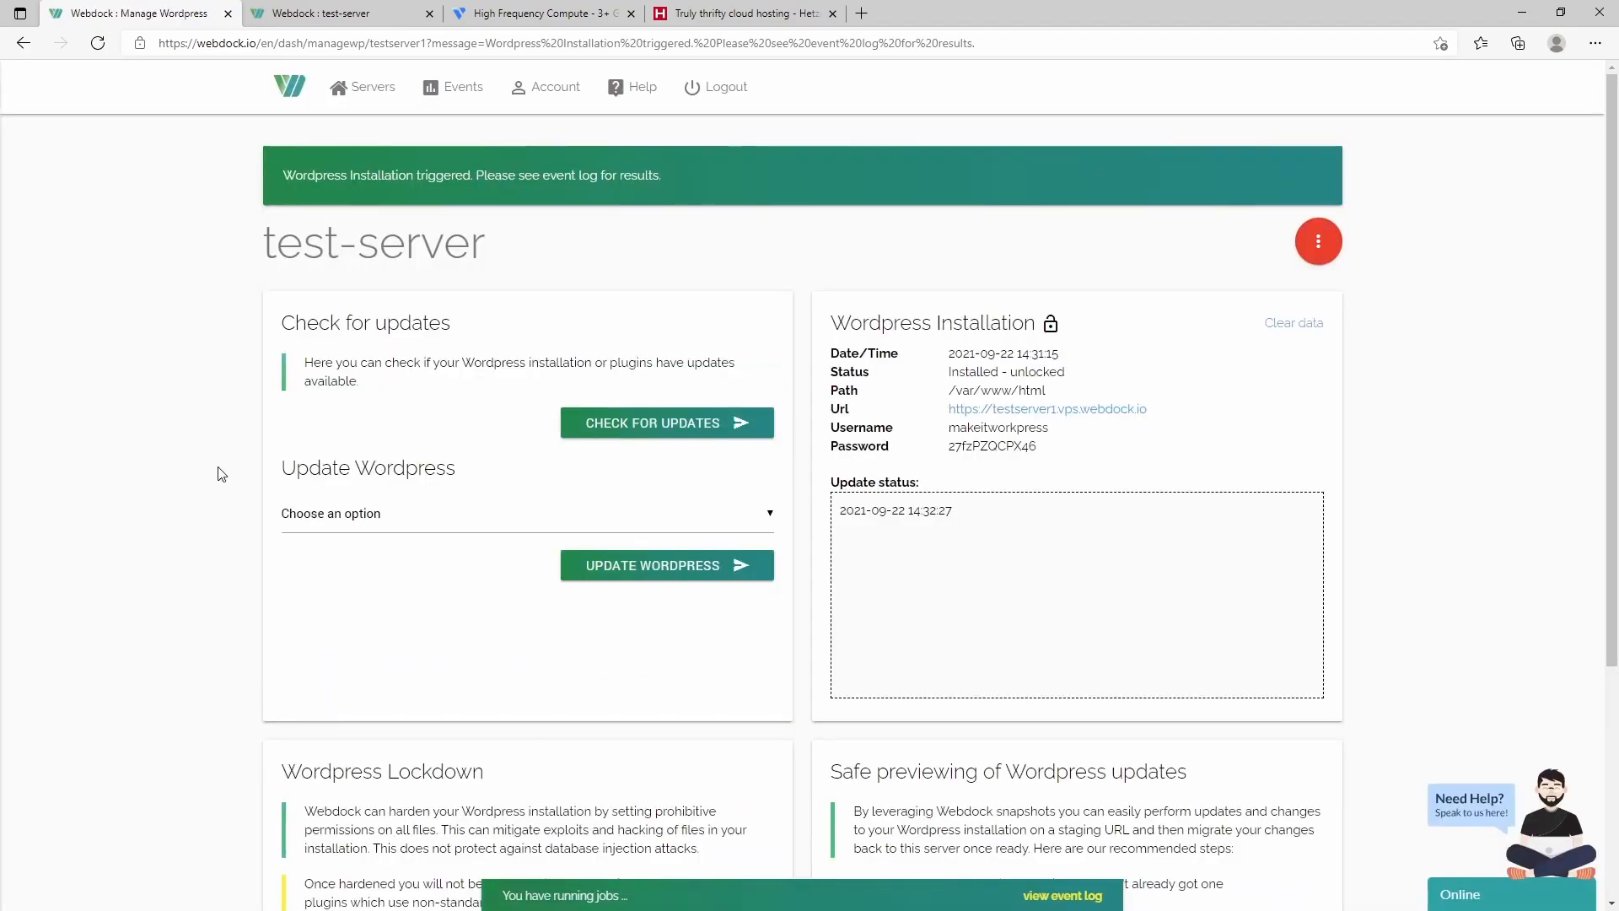
{"action": "scroll", "coordinate": [299, 408], "scroll_direction": "down", "scroll_amount": 1}
{"action": "scroll", "coordinate": [297, 408], "scroll_direction": "down", "scroll_amount": 3}
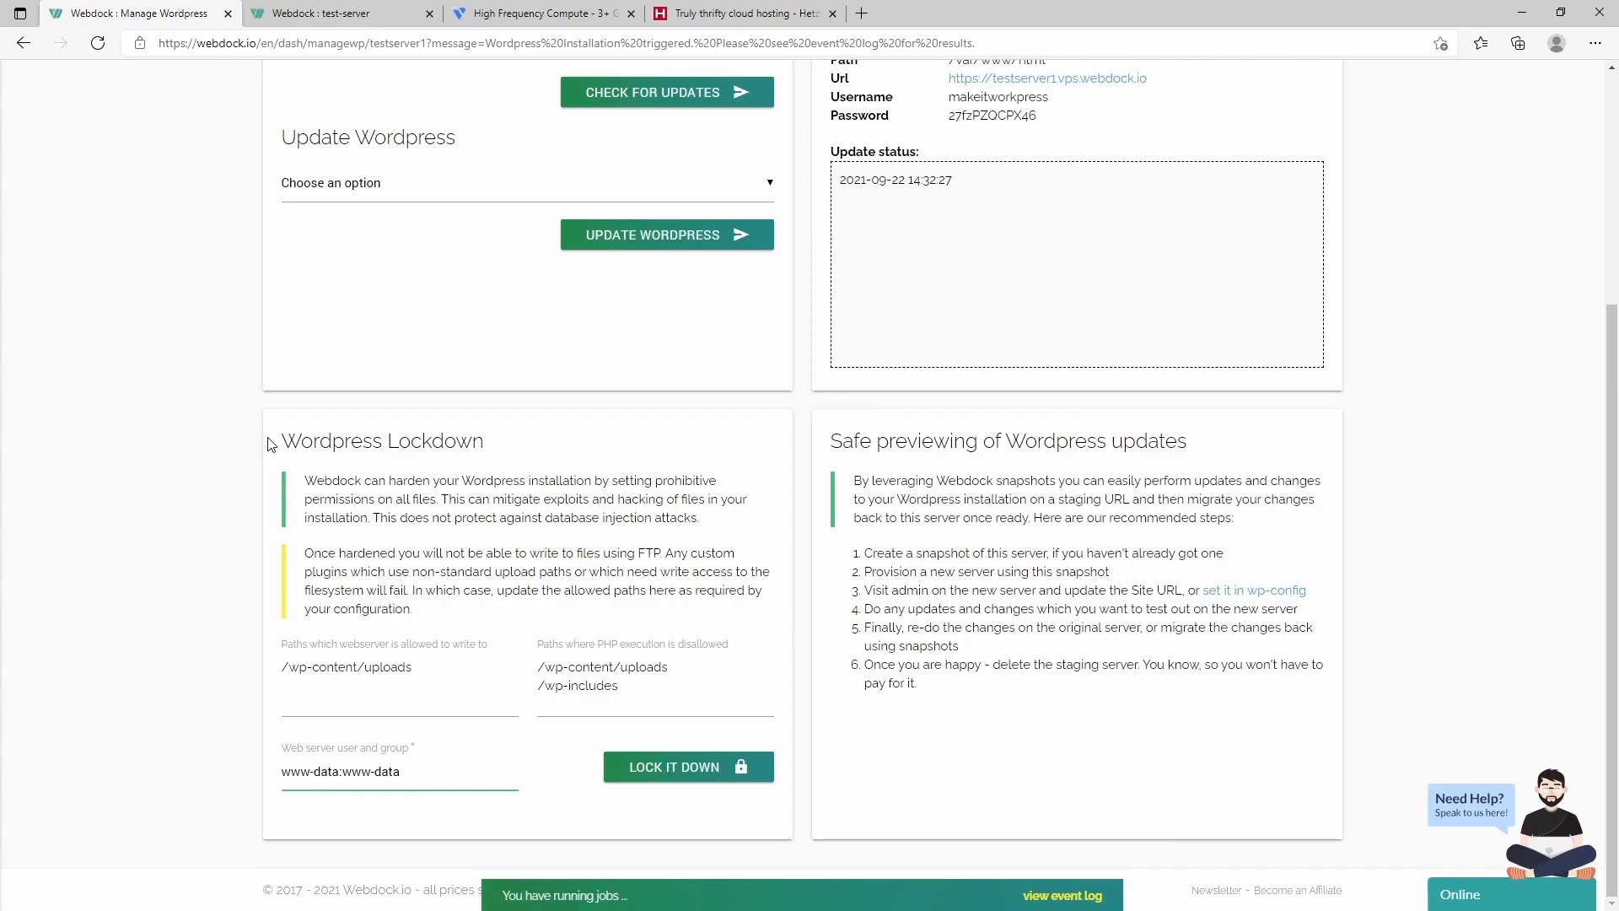
{"action": "scroll", "coordinate": [271, 445], "scroll_direction": "up", "scroll_amount": 2}
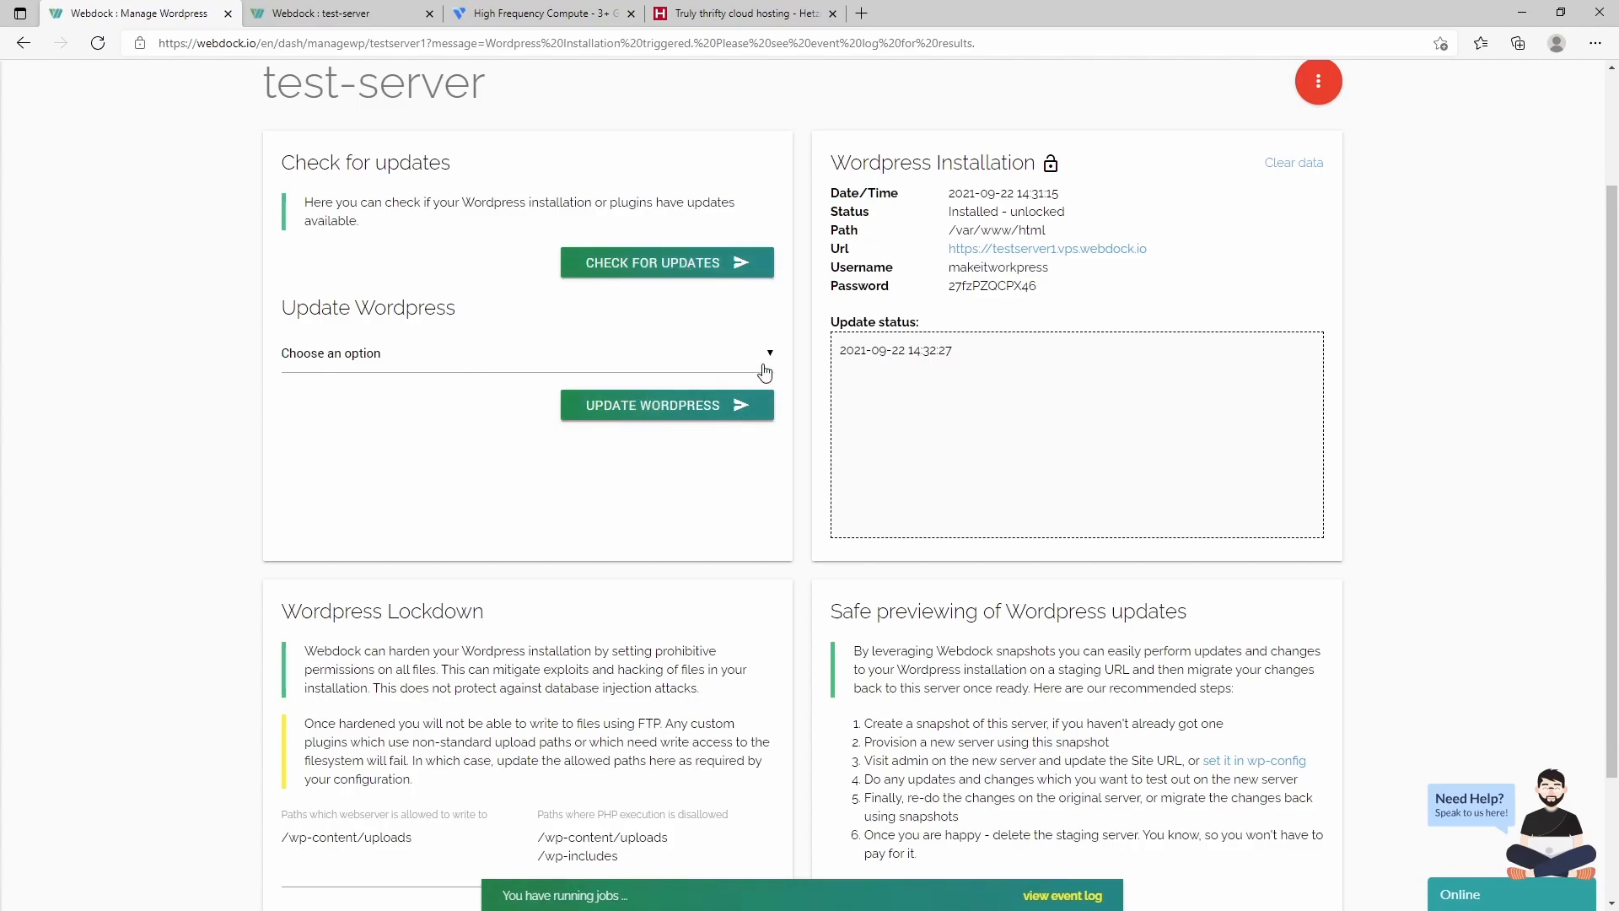
{"action": "scroll", "coordinate": [195, 489], "scroll_direction": "down", "scroll_amount": 2}
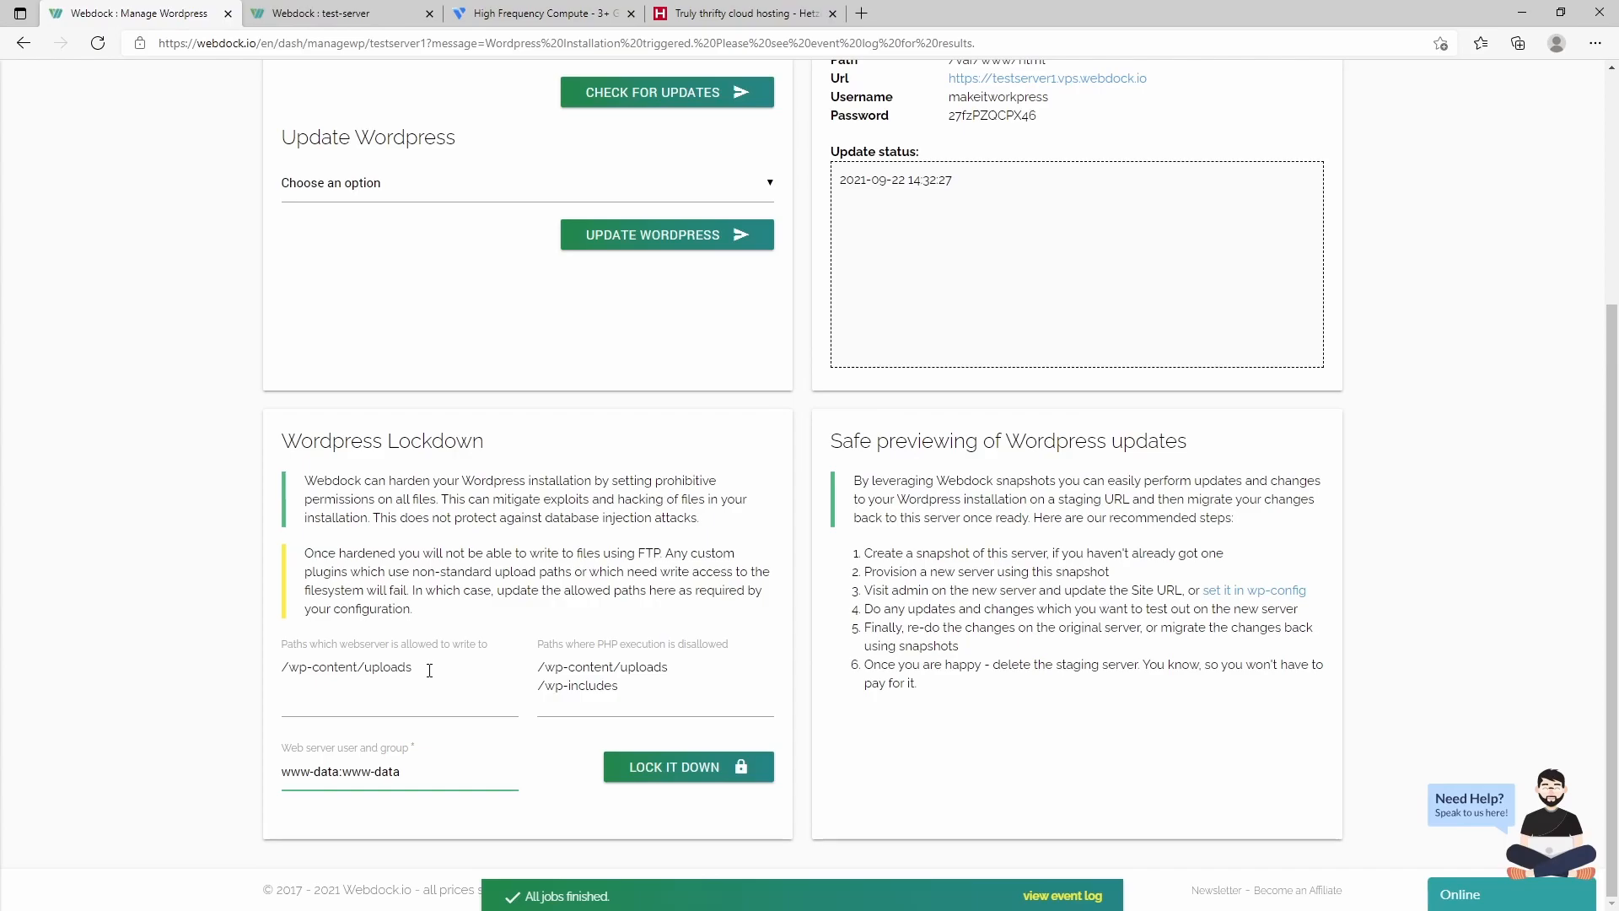
{"action": "scroll", "coordinate": [430, 670], "scroll_direction": "up", "scroll_amount": 4}
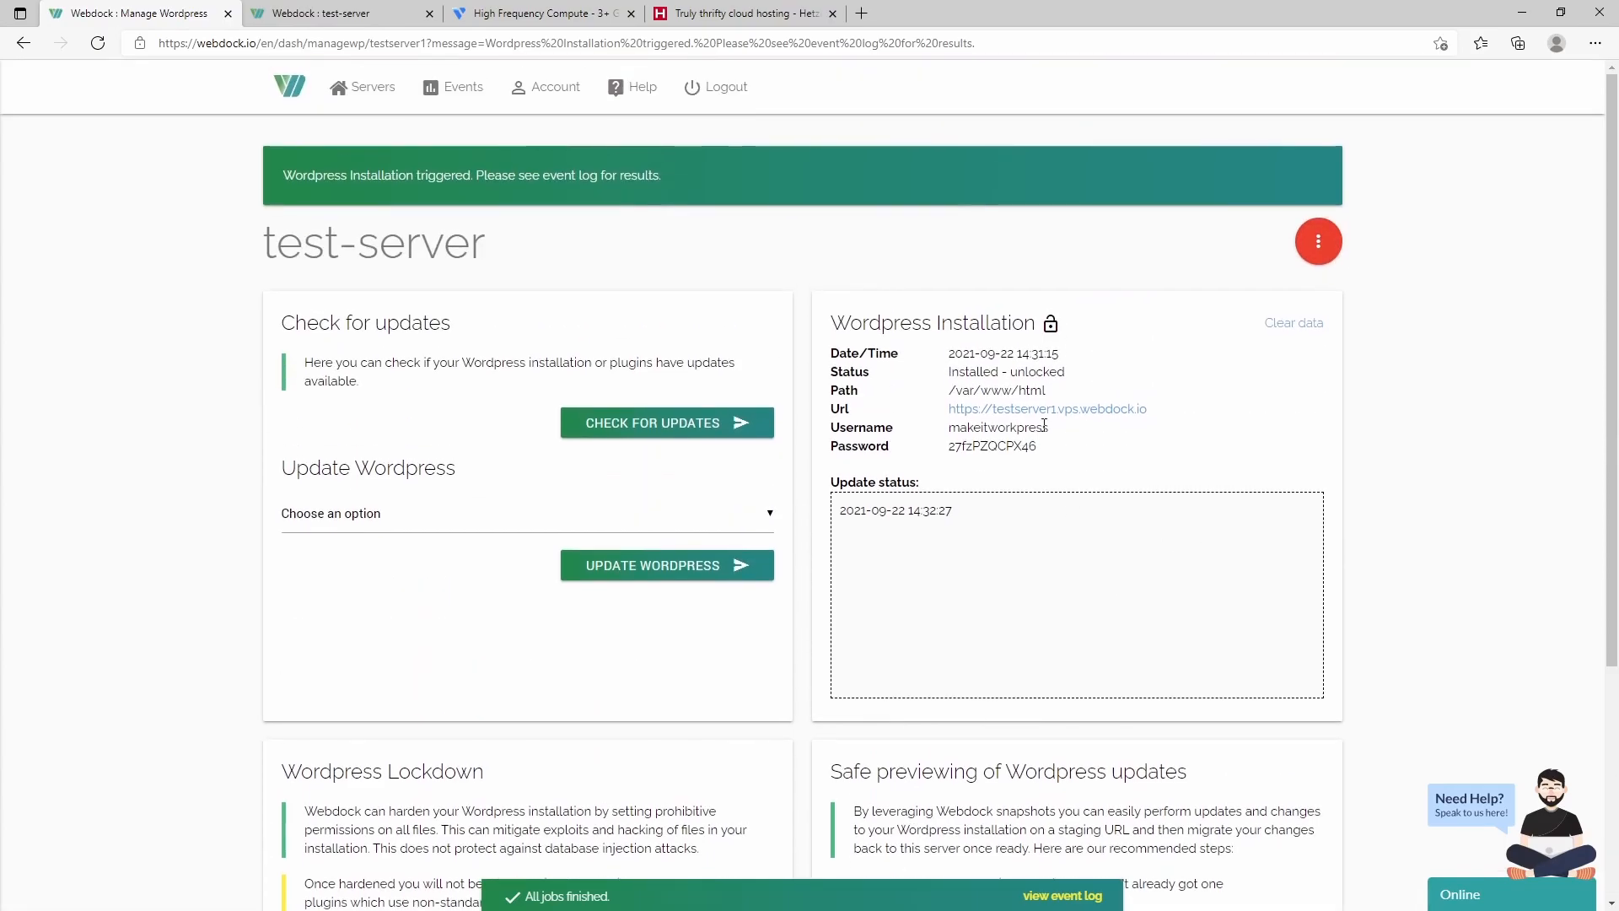
- Open the newly installed WordPress site and go to its /wp-admin/ login page
{"action": "left_click", "coordinate": [1101, 417]}
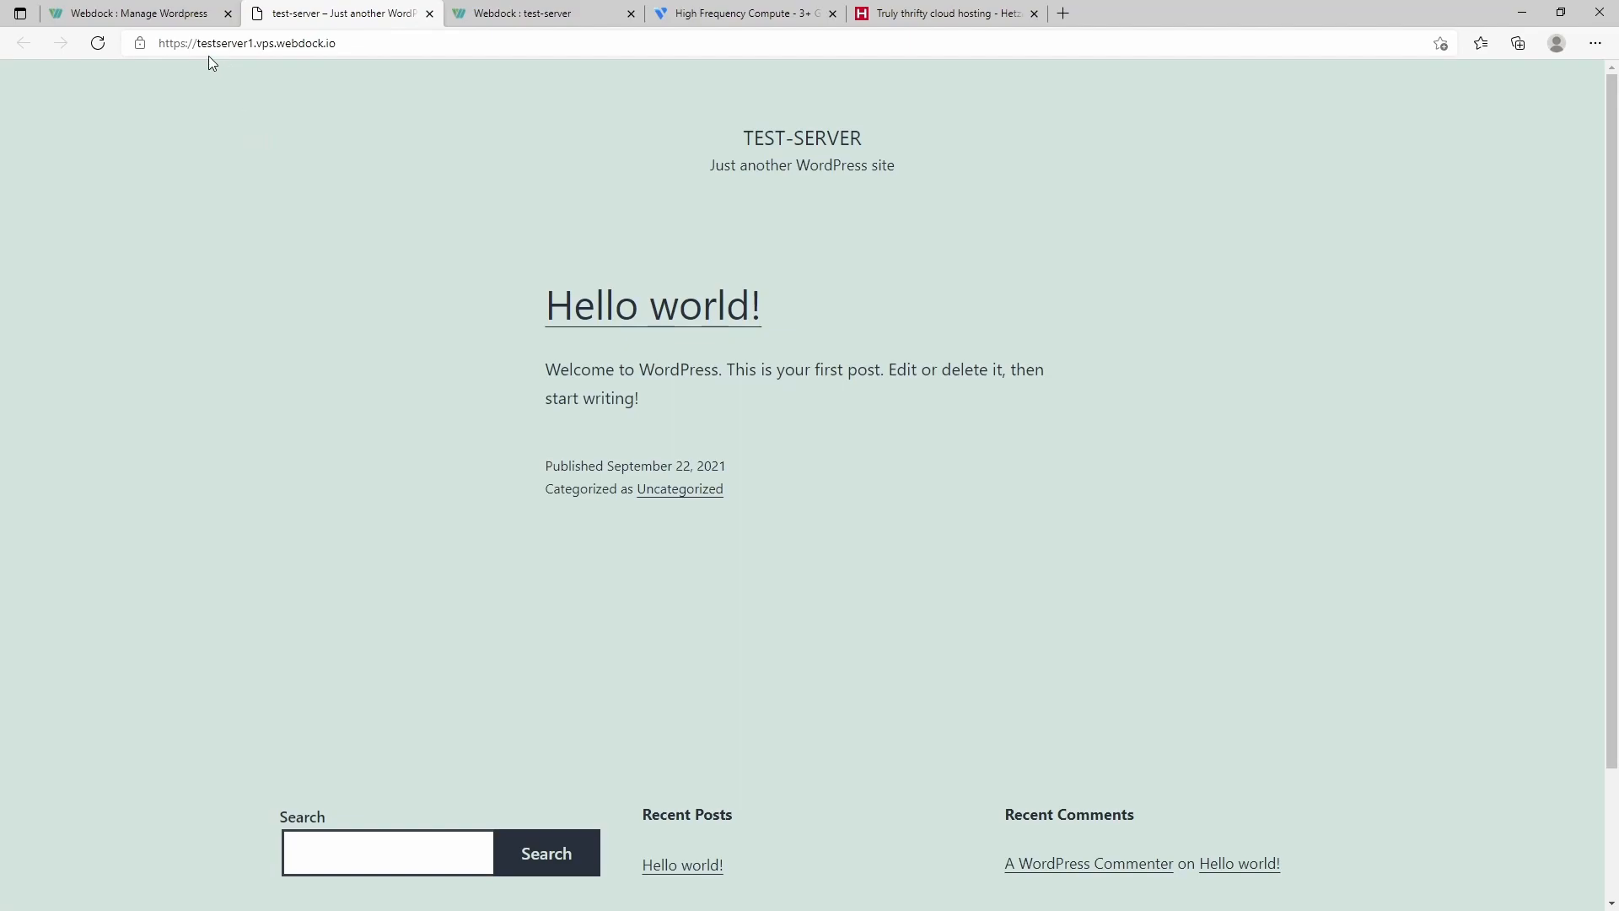
{"action": "left_click", "coordinate": [398, 43]}
{"action": "left_click", "coordinate": [402, 44]}
{"action": "type", "text": "/wp-admin/"}
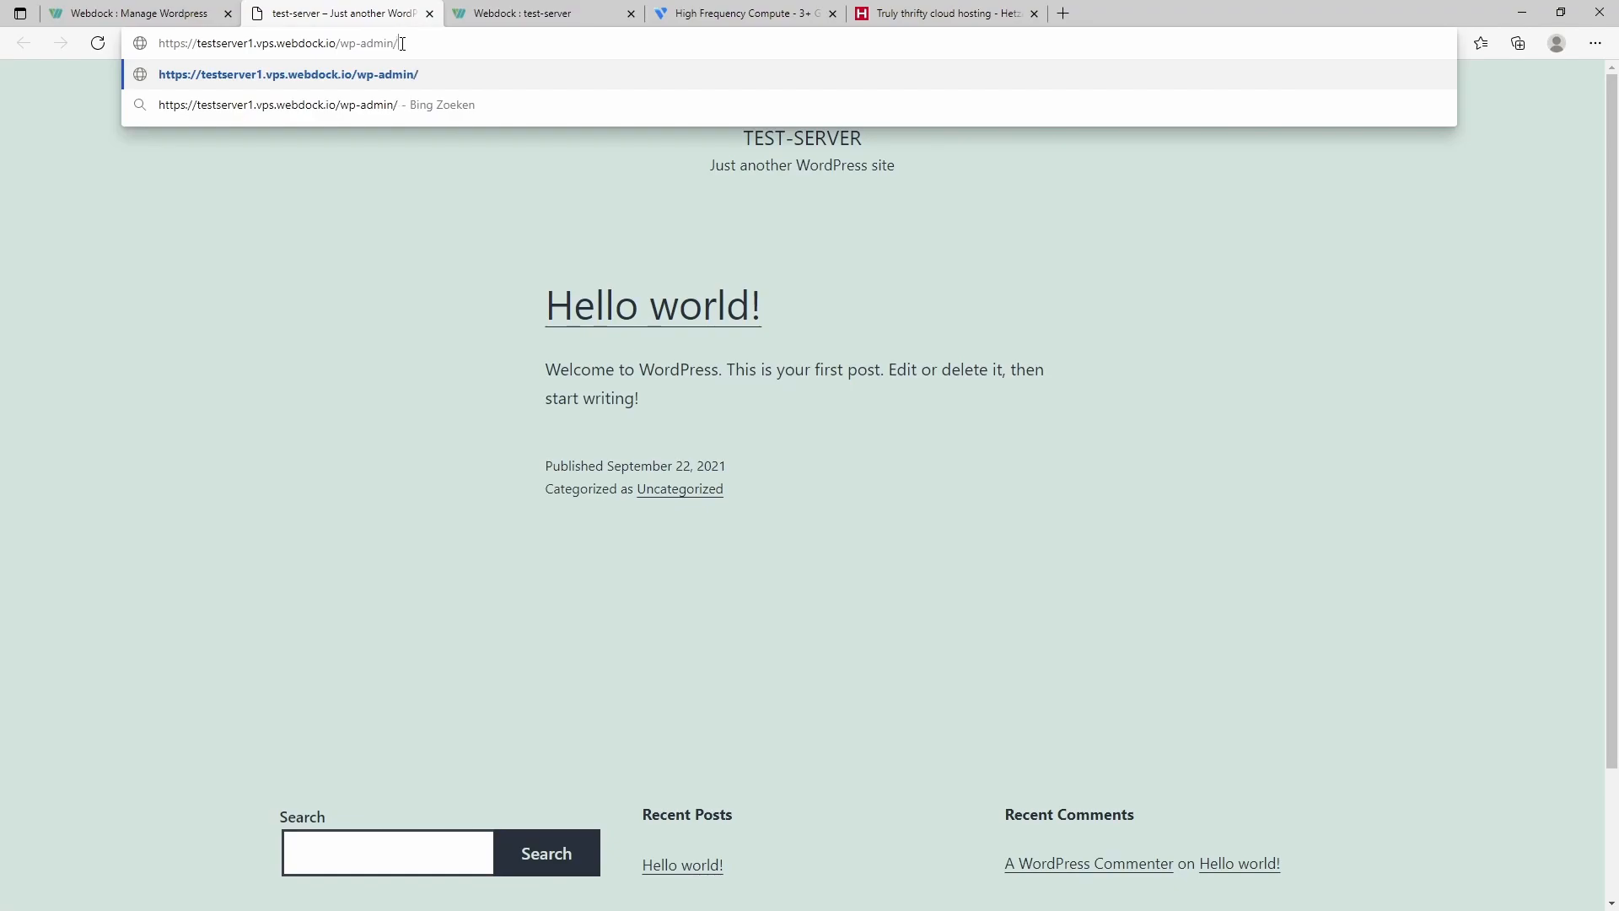
{"action": "key", "text": "Return"}
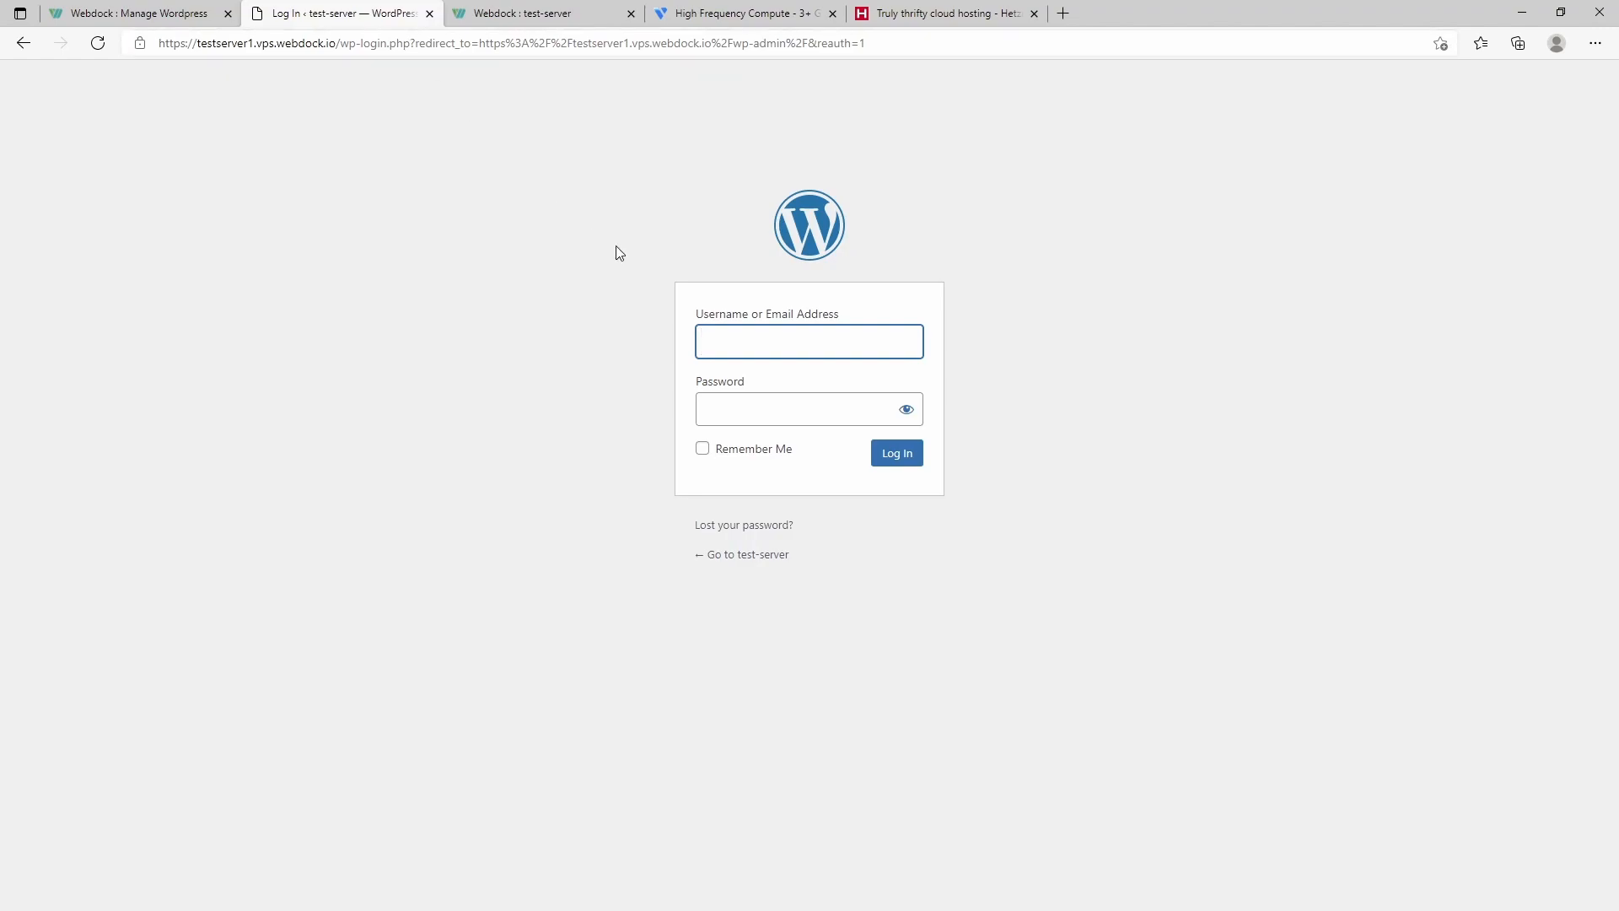
- Log in with the admin username and the password copied from Webdock, then return to Webdock
{"action": "type", "text": "makeitworkpress"}
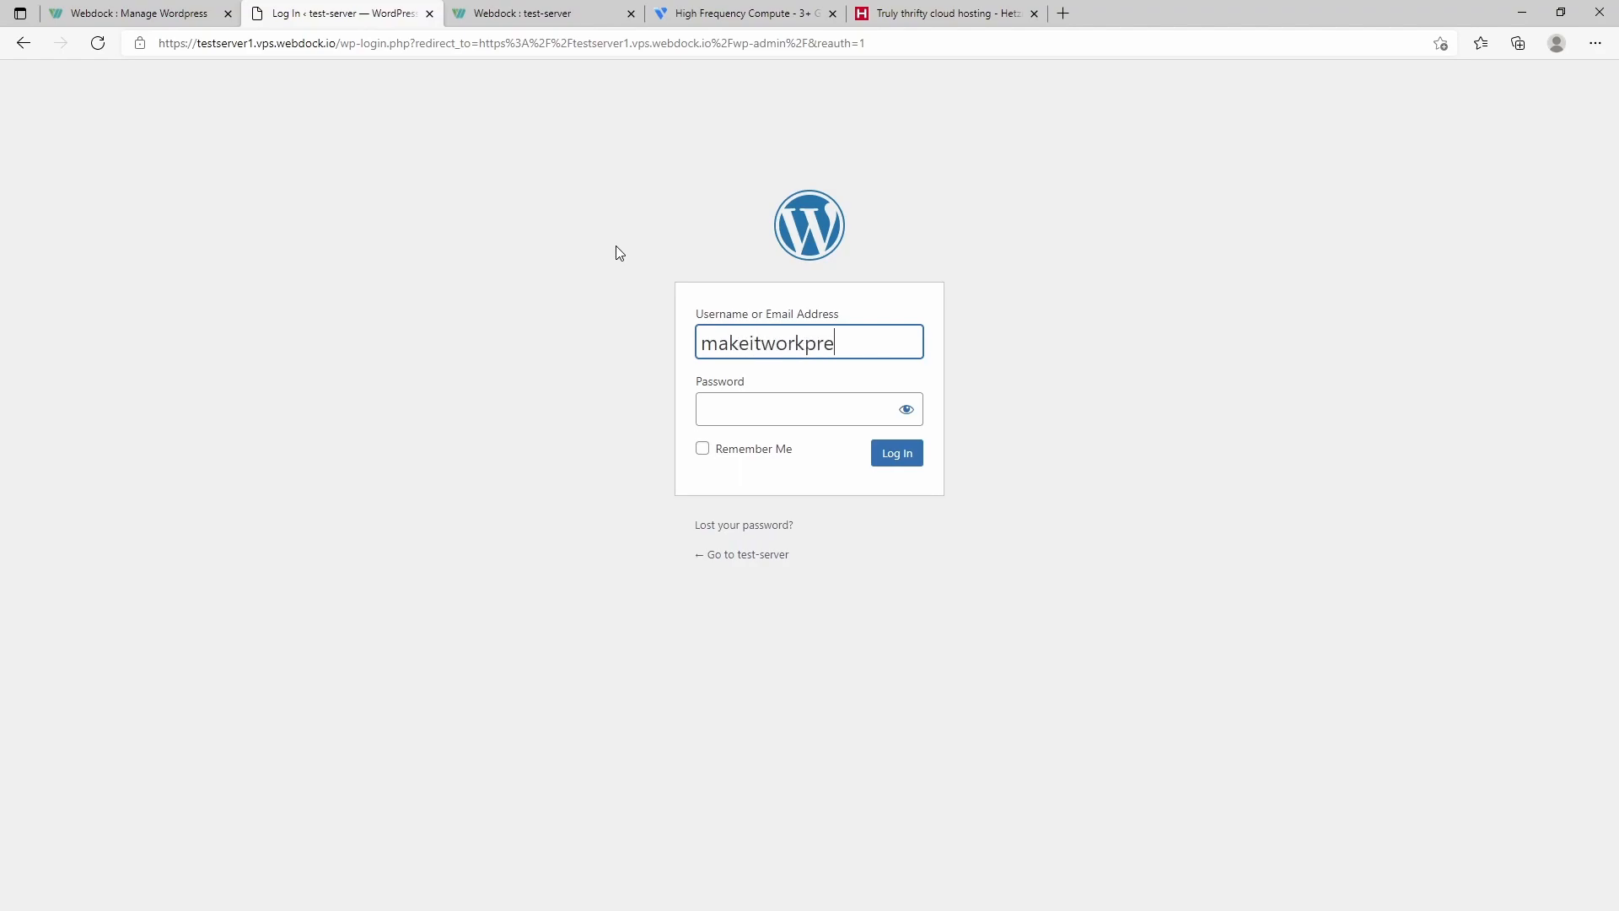
{"action": "left_click", "coordinate": [148, 13]}
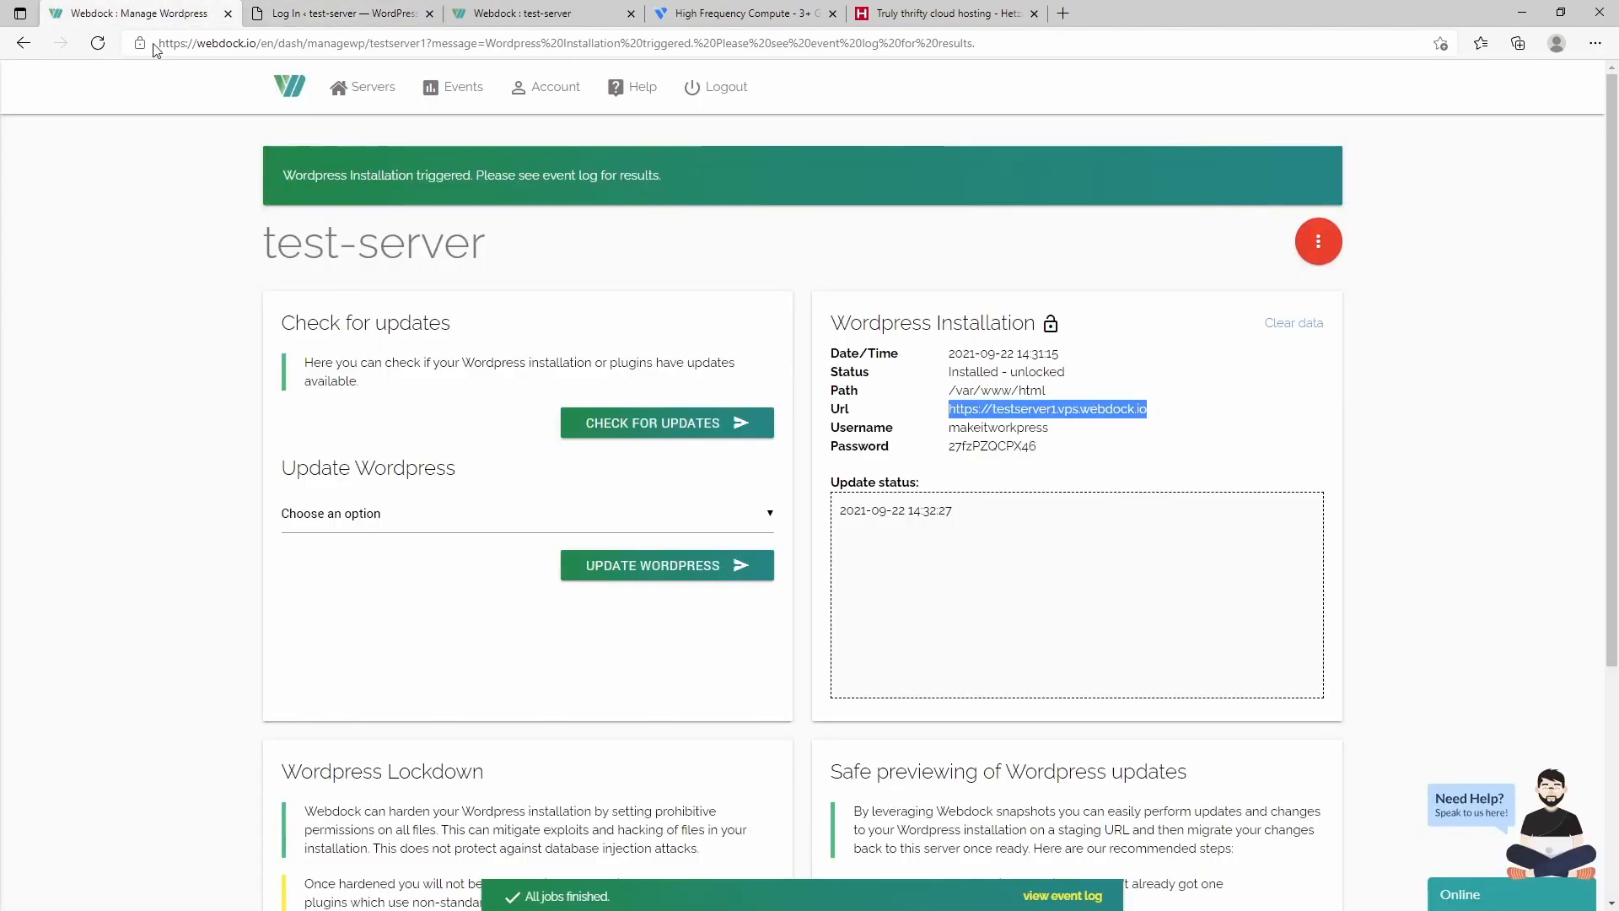
{"action": "double_click", "coordinate": [1003, 446]}
{"action": "key", "text": "ctrl+c"}
{"action": "left_click", "coordinate": [342, 13]}
{"action": "left_click", "coordinate": [784, 413]}
{"action": "key", "text": "ctrl+v"}
{"action": "left_click", "coordinate": [889, 466]}
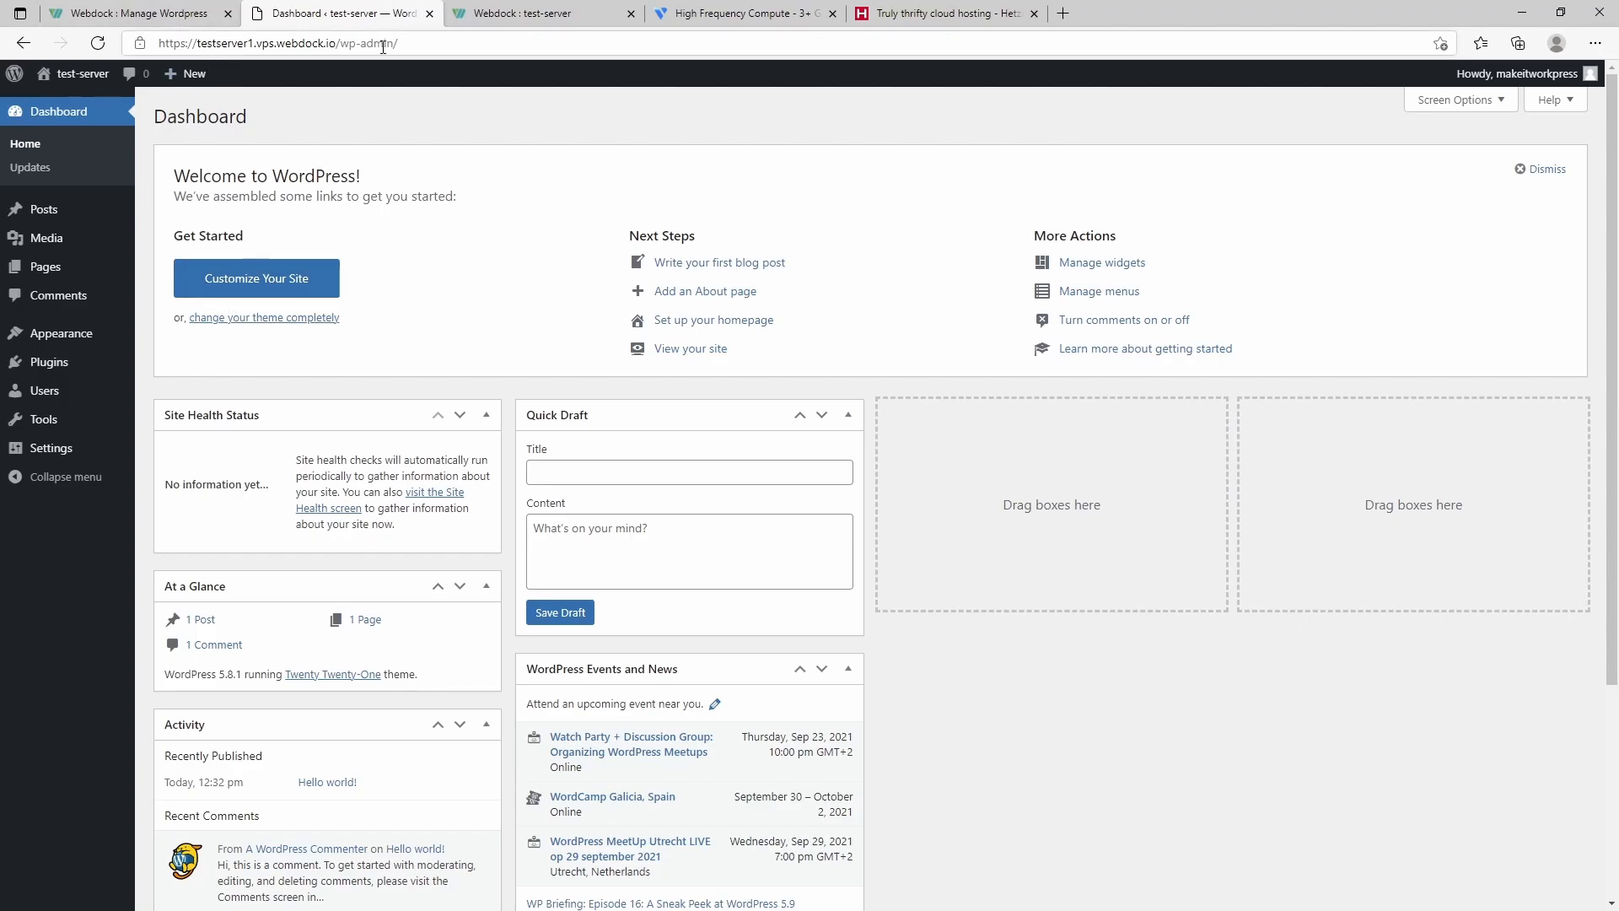
{"action": "left_click", "coordinate": [135, 12]}
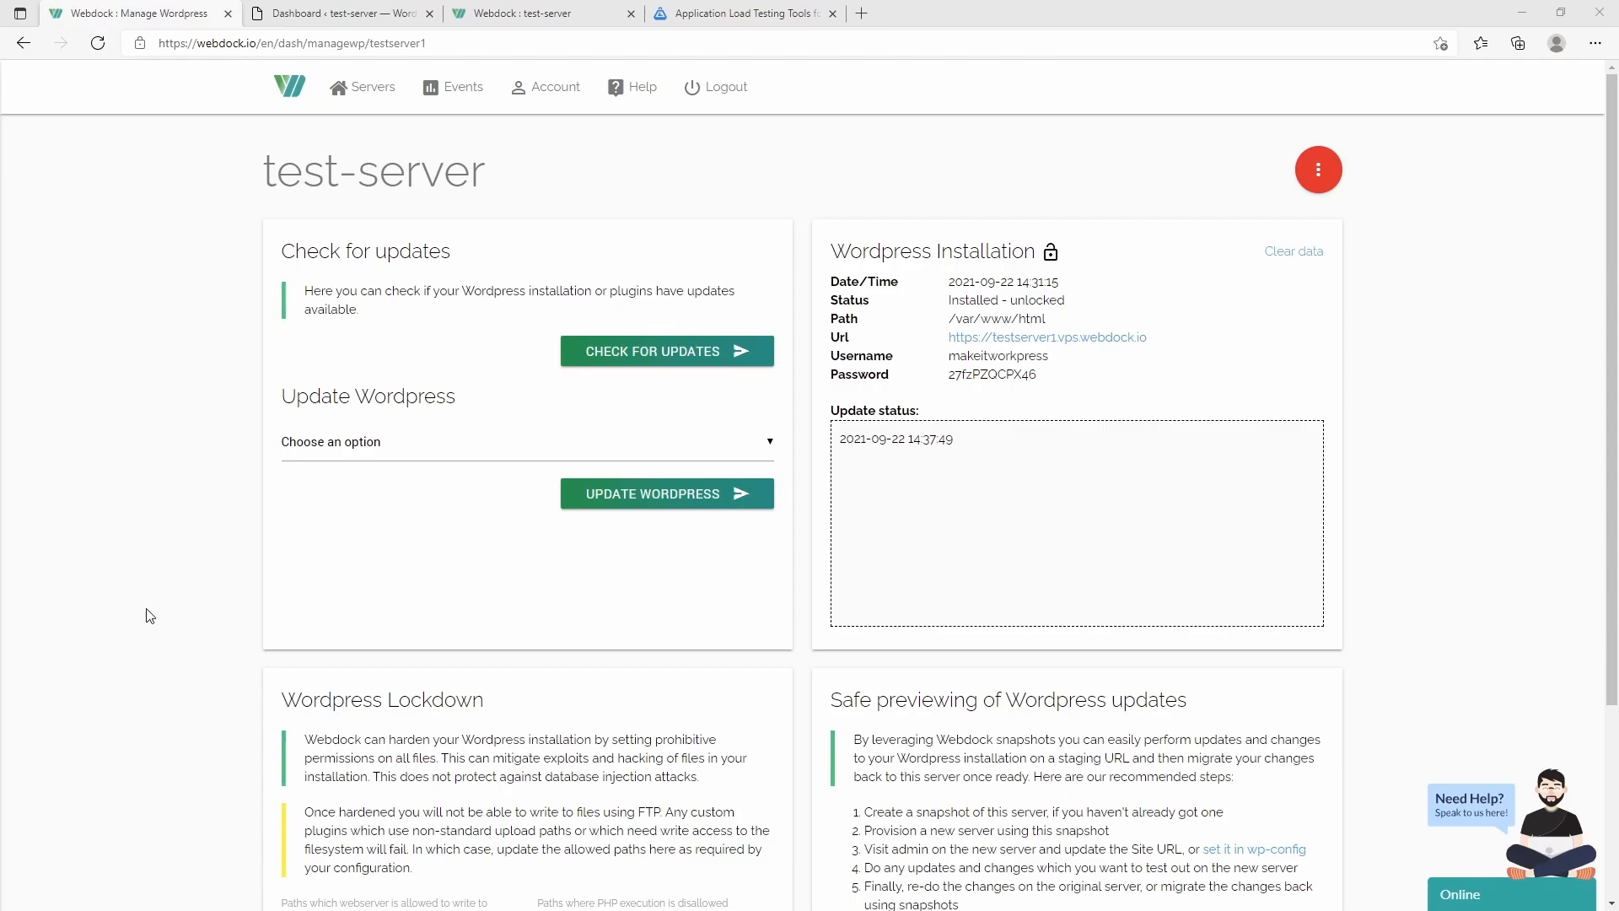
- Leave the WordPress update choices untouched and go to test-server's Server Overview page
{"action": "left_click", "coordinate": [375, 447]}
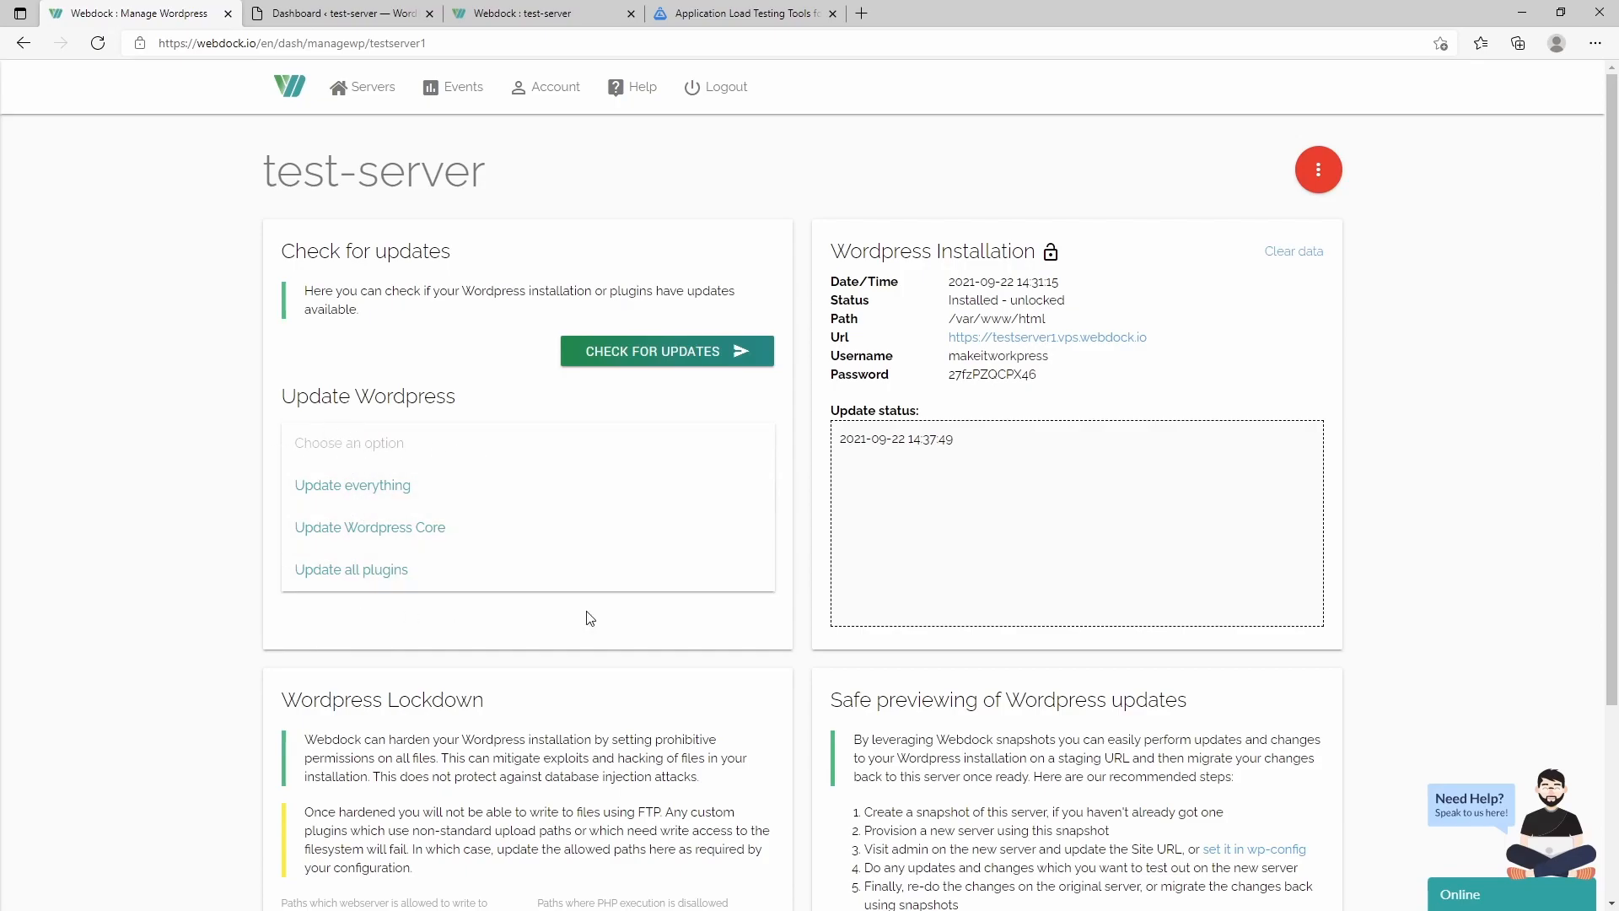
{"action": "left_click", "coordinate": [184, 524]}
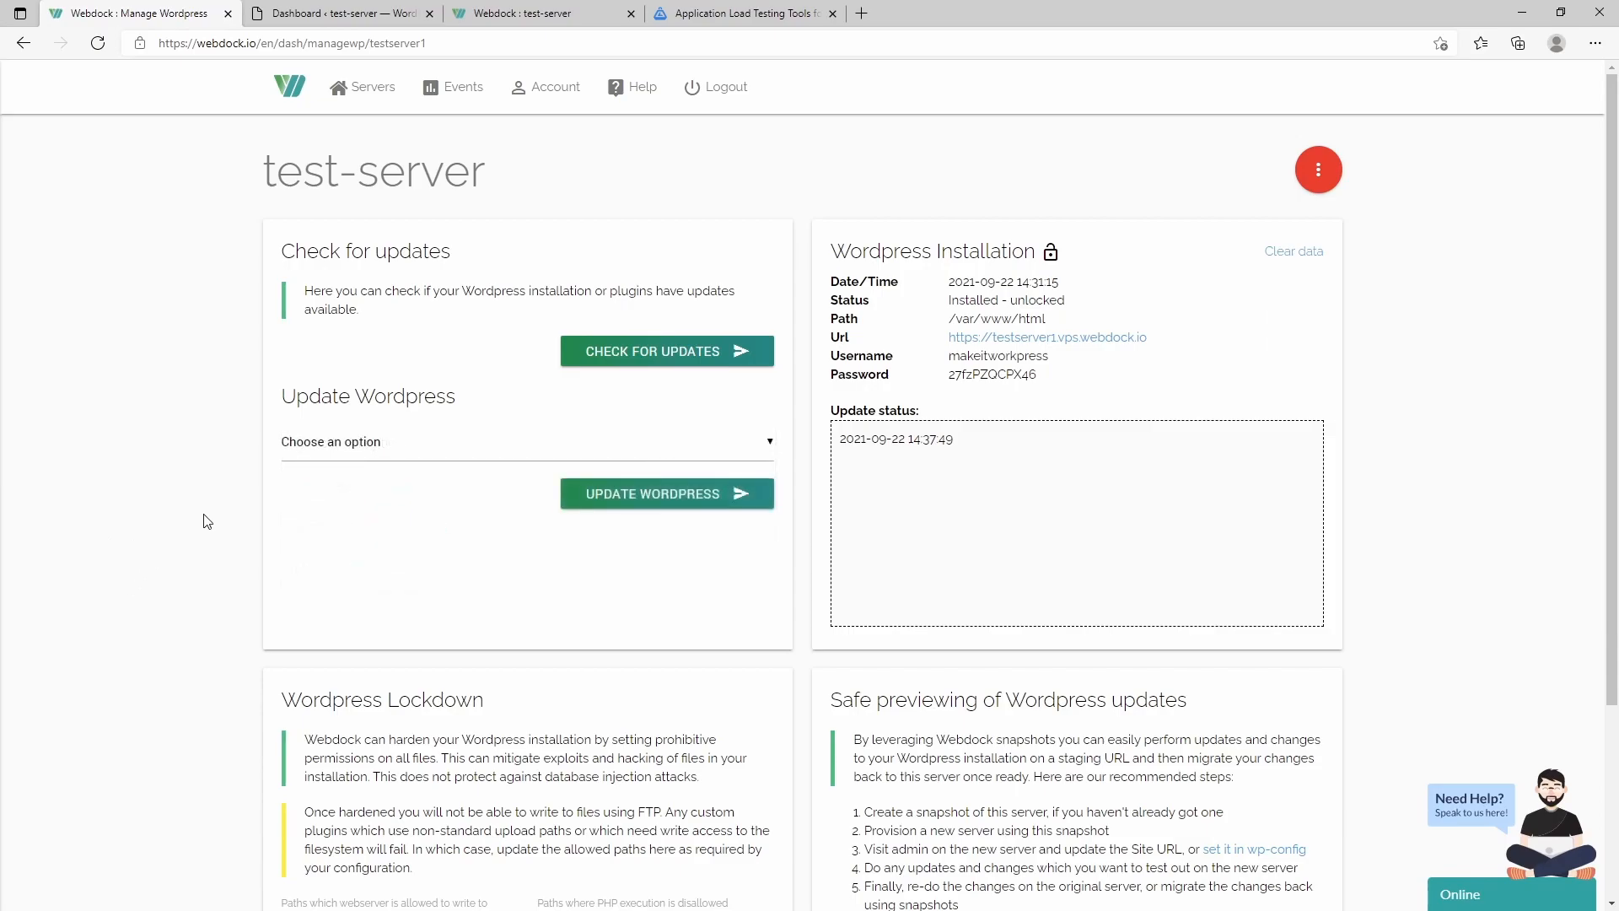
{"action": "left_click", "coordinate": [1302, 167]}
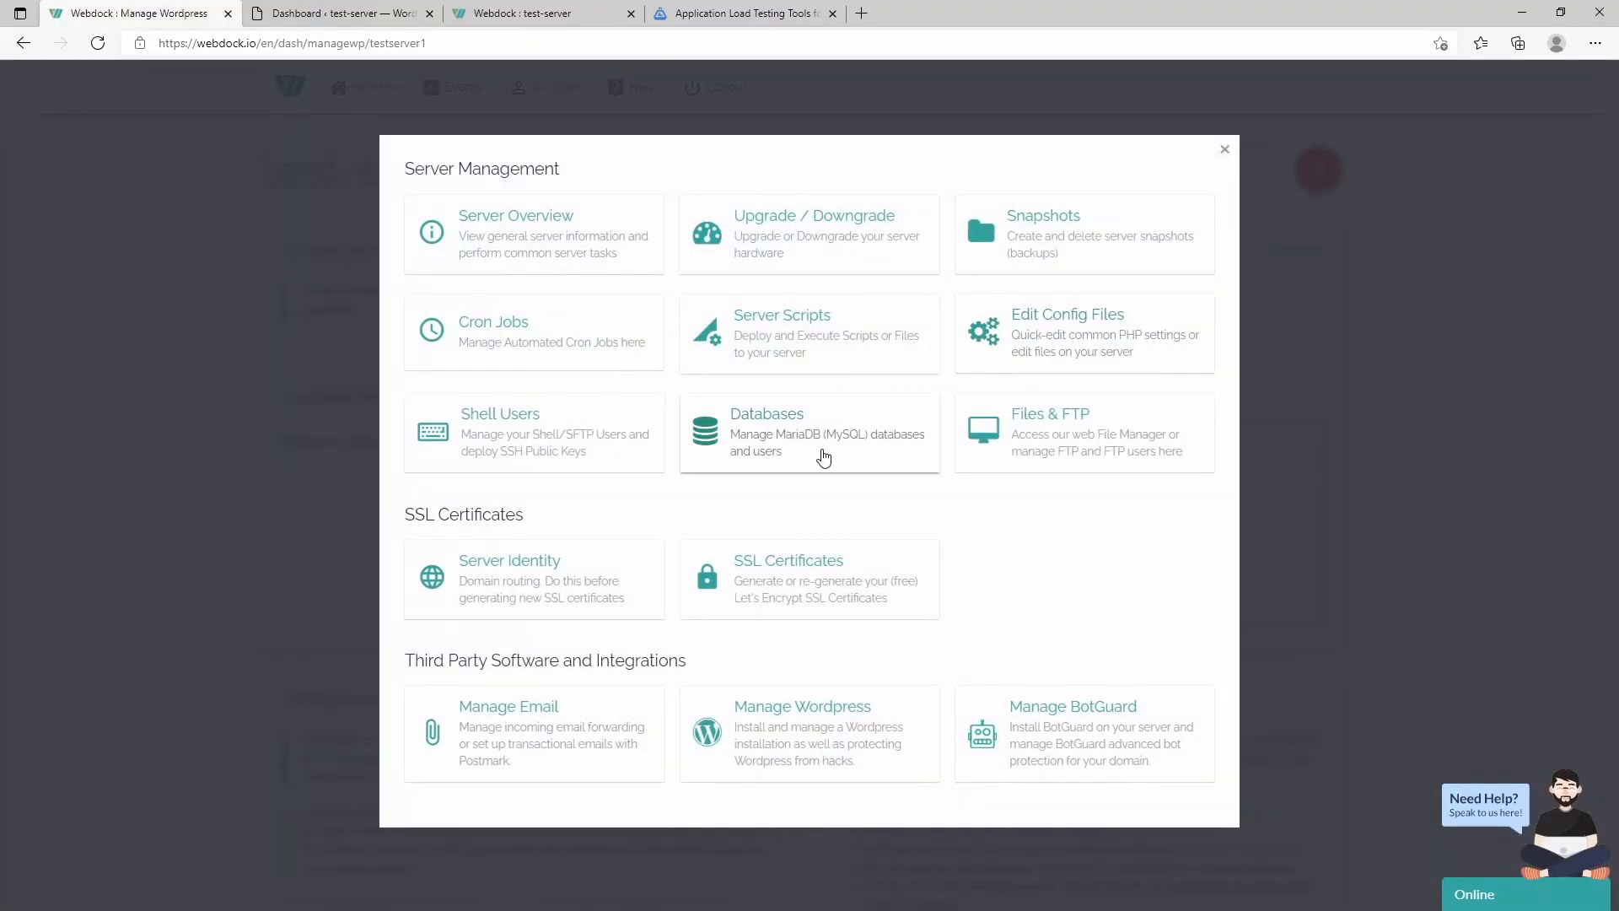
{"action": "left_click", "coordinate": [1227, 152]}
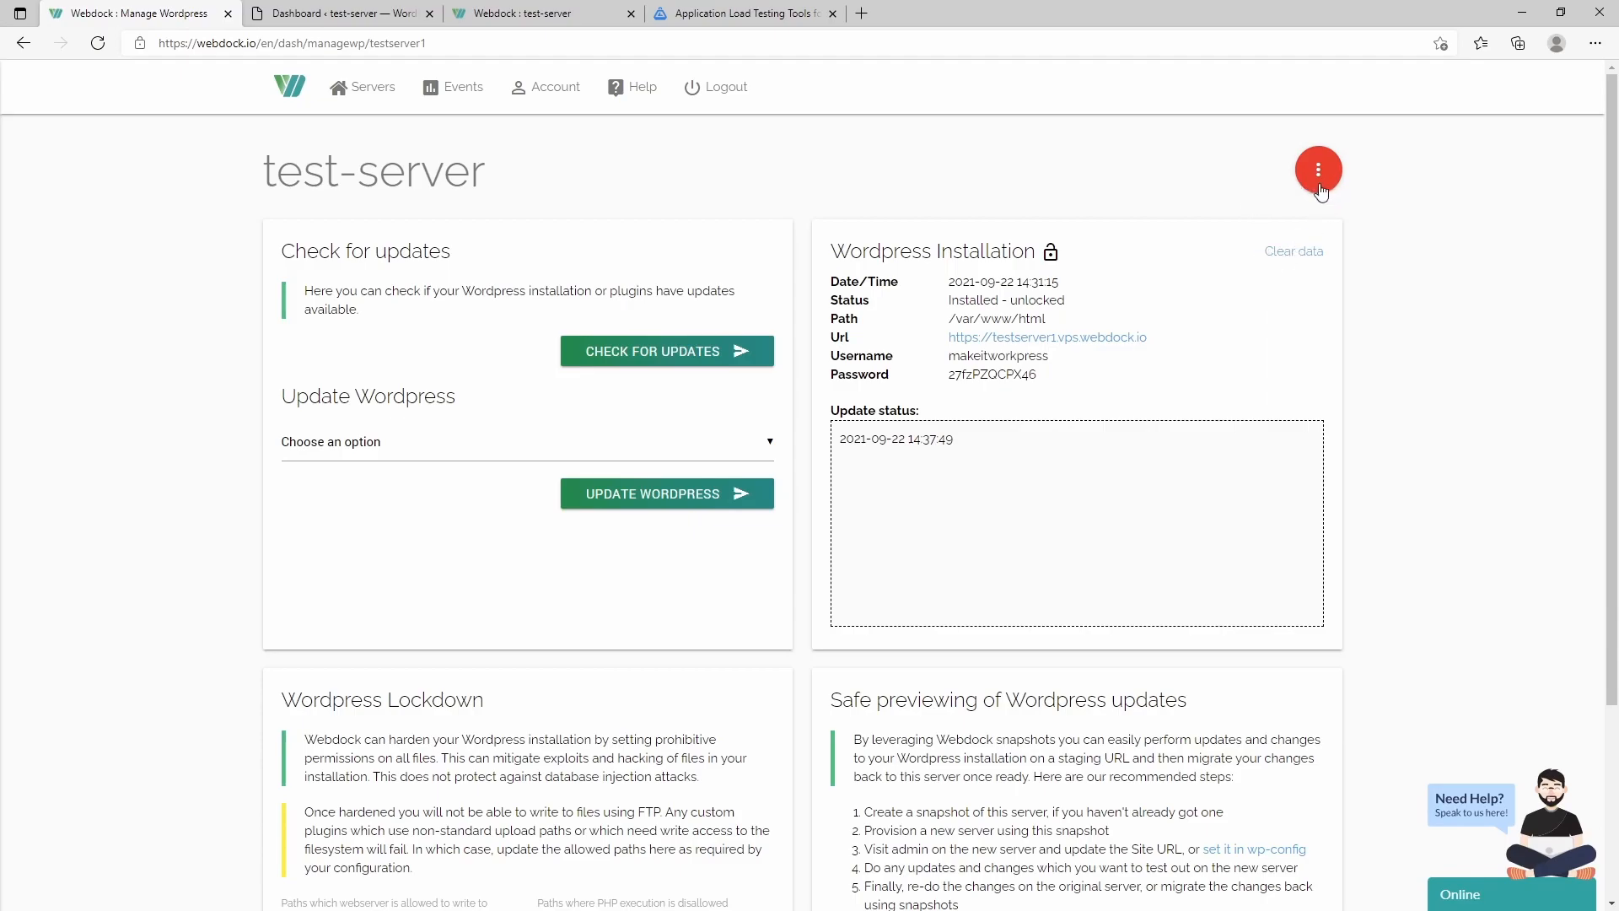
{"action": "left_click", "coordinate": [1320, 174]}
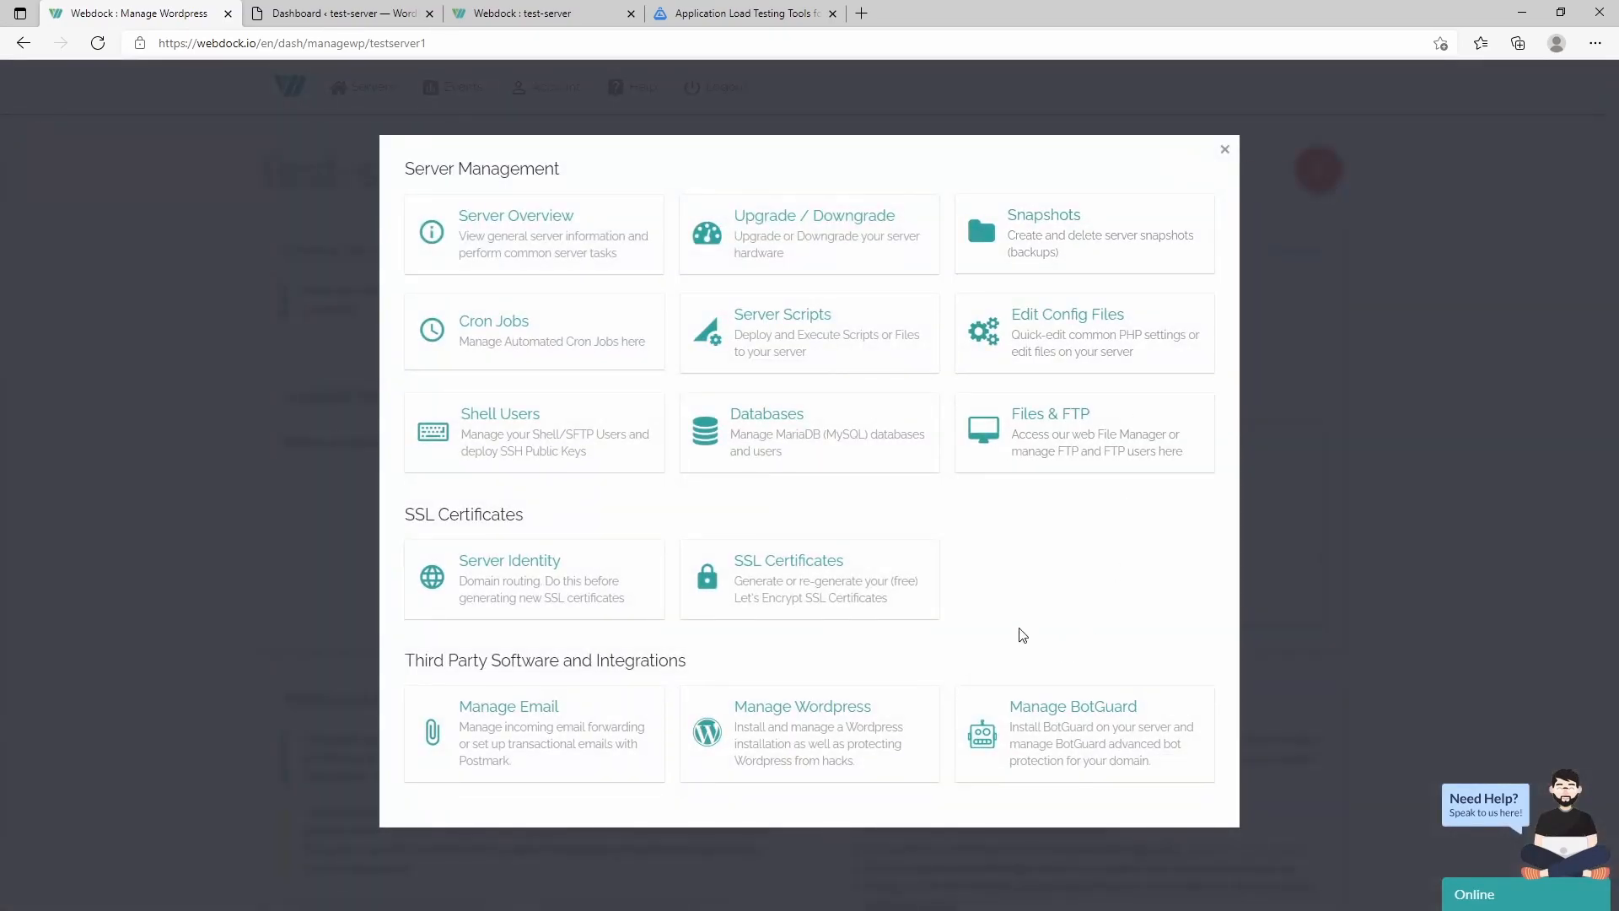
{"action": "left_click", "coordinate": [524, 239]}
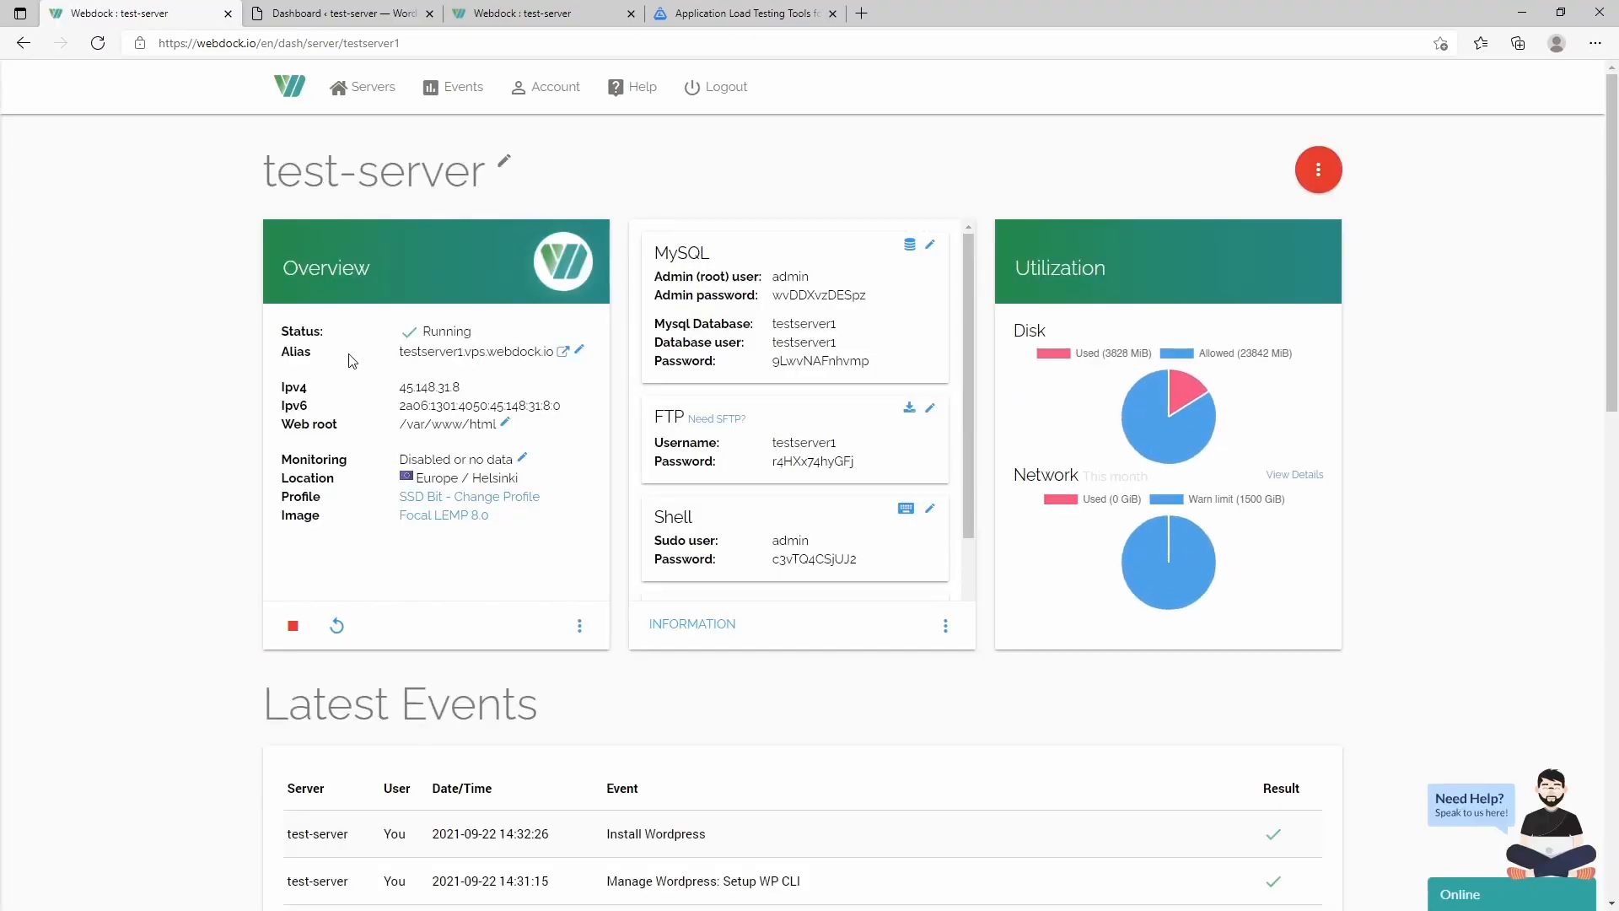
- Scroll through the overview's Latest Events, then reopen the server management menu
{"action": "scroll", "coordinate": [874, 612], "scroll_direction": "down", "scroll_amount": 10}
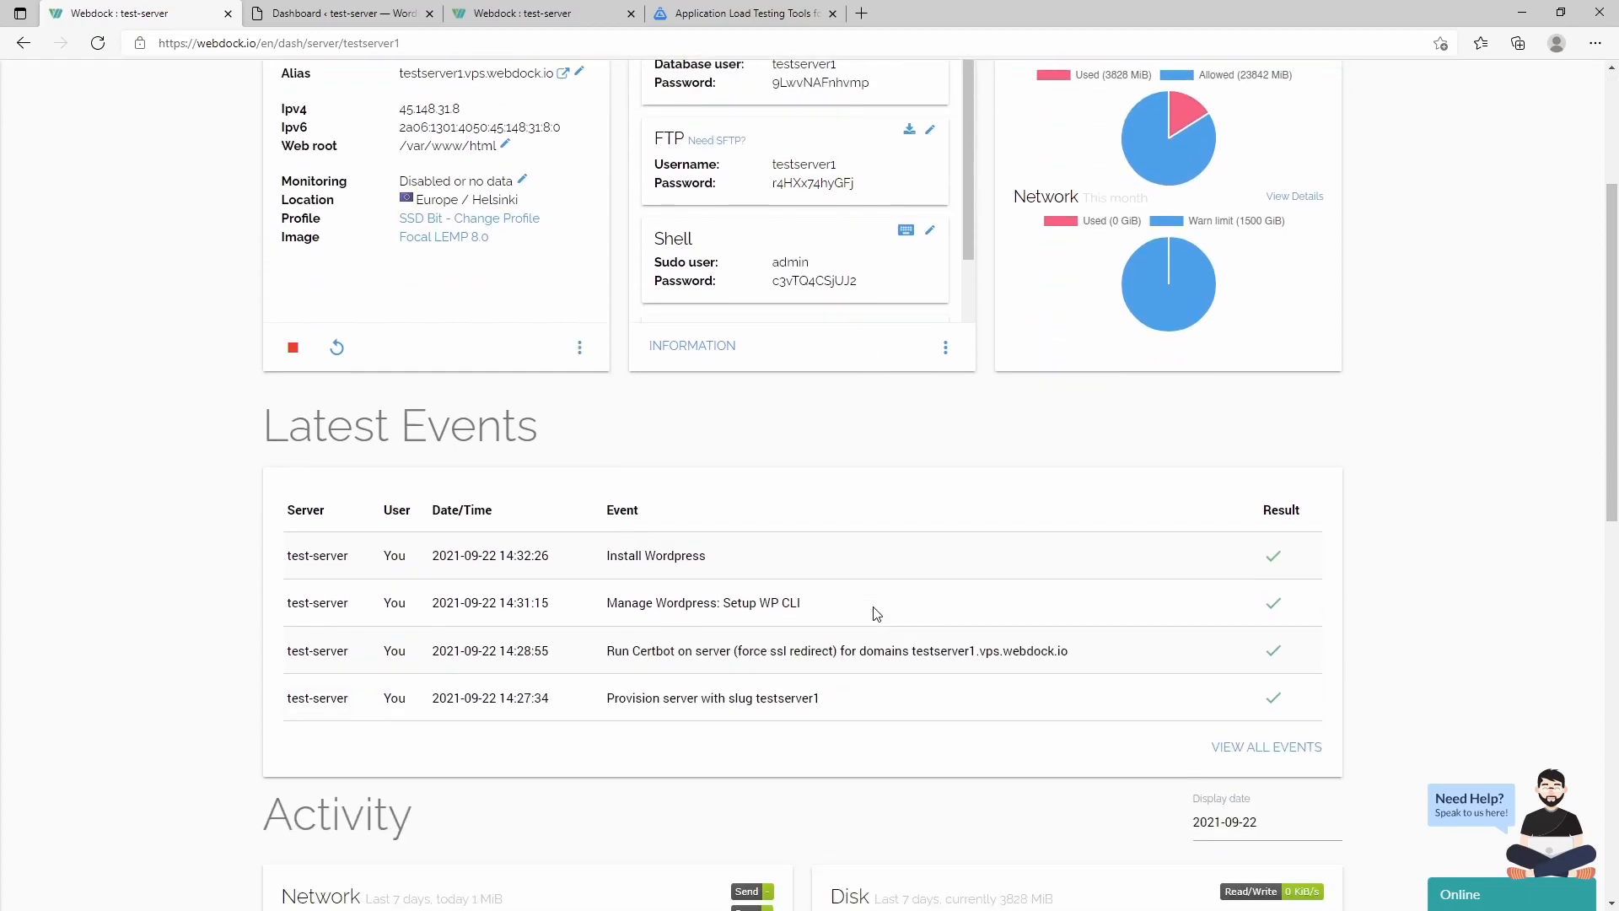
{"action": "scroll", "coordinate": [843, 582], "scroll_direction": "up", "scroll_amount": 10}
{"action": "scroll", "coordinate": [802, 578], "scroll_direction": "down", "scroll_amount": 14}
{"action": "scroll", "coordinate": [805, 578], "scroll_direction": "up", "scroll_amount": 9}
{"action": "scroll", "coordinate": [805, 578], "scroll_direction": "up", "scroll_amount": 5}
{"action": "left_click", "coordinate": [1319, 166]}
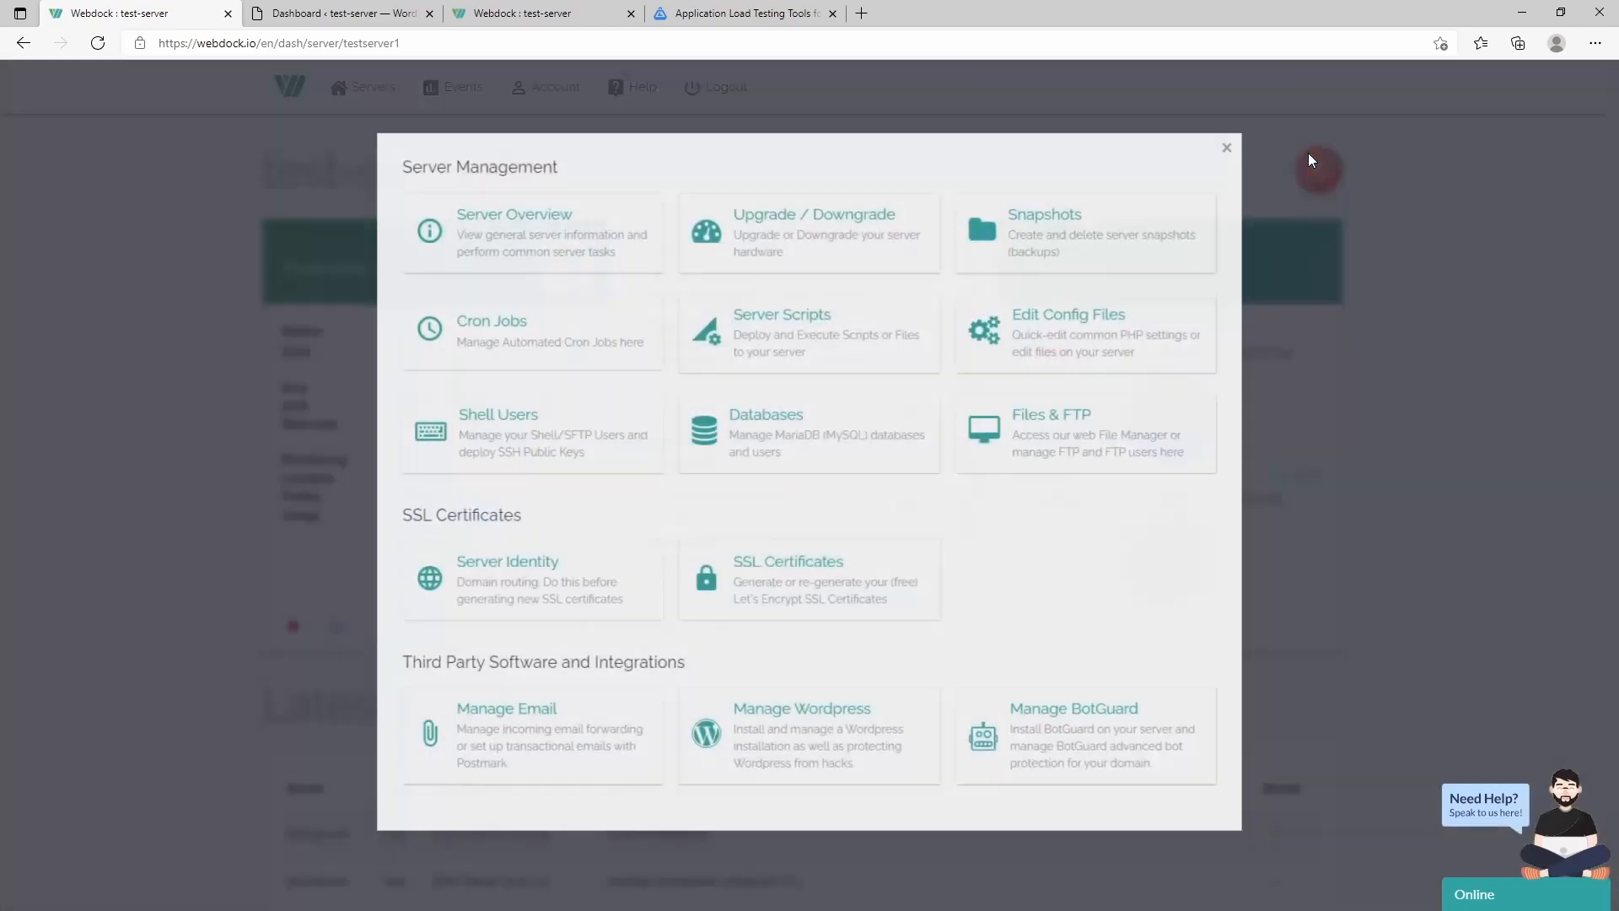
- View test-server's Upgrade / Downgrade hardware profiles, then open its Snapshots page
{"action": "left_click", "coordinate": [856, 248]}
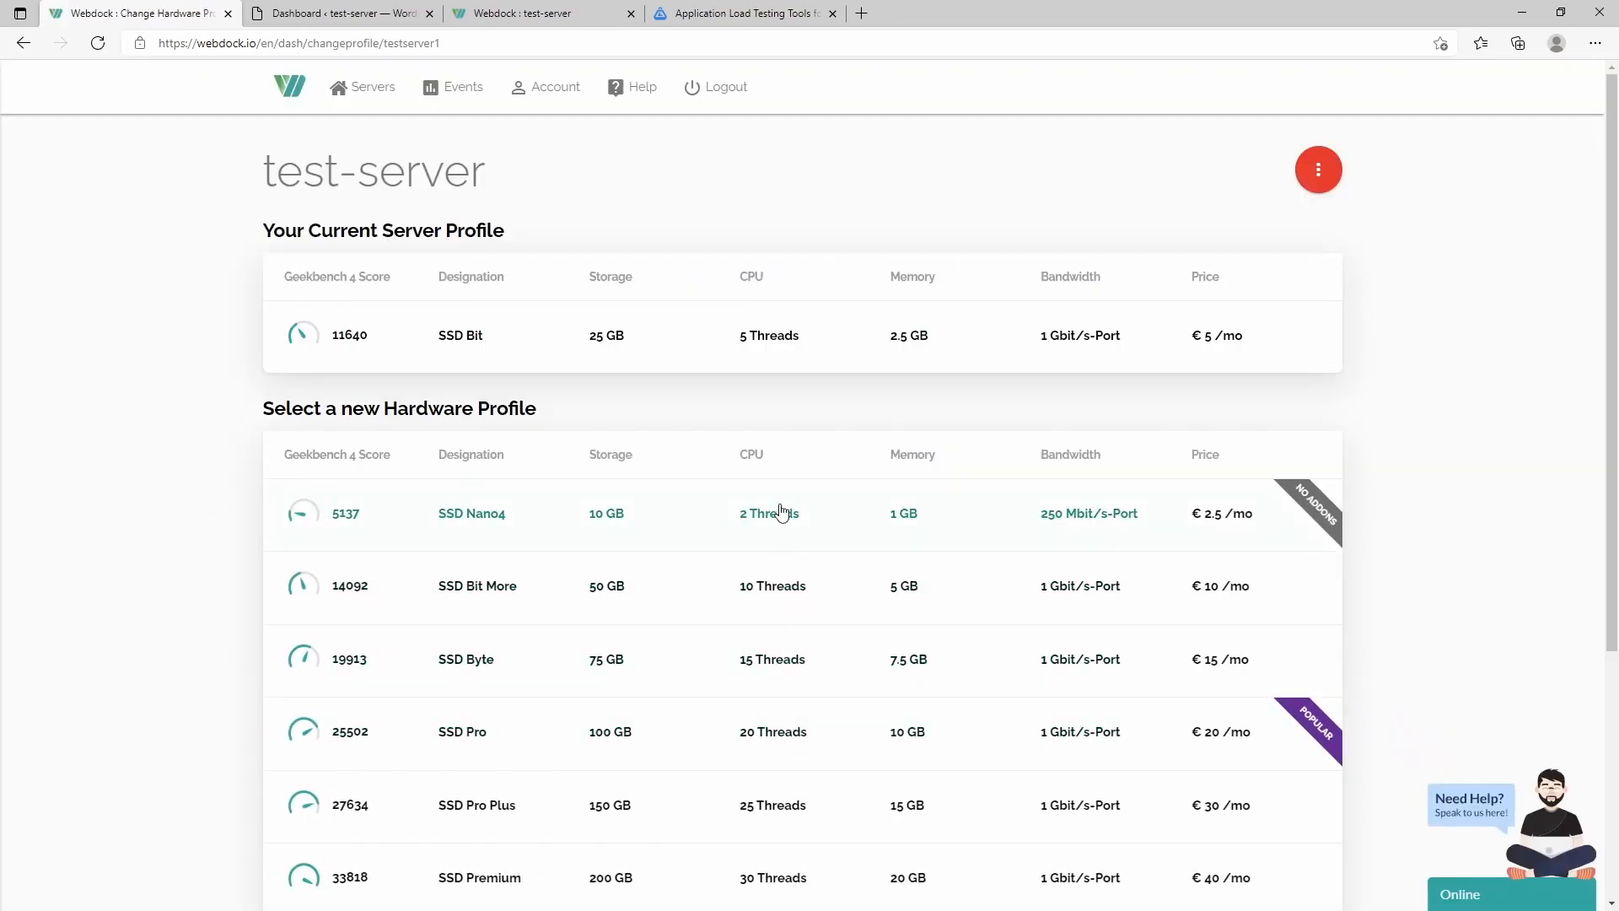
{"action": "left_click", "coordinate": [1312, 173]}
{"action": "left_click", "coordinate": [1075, 245]}
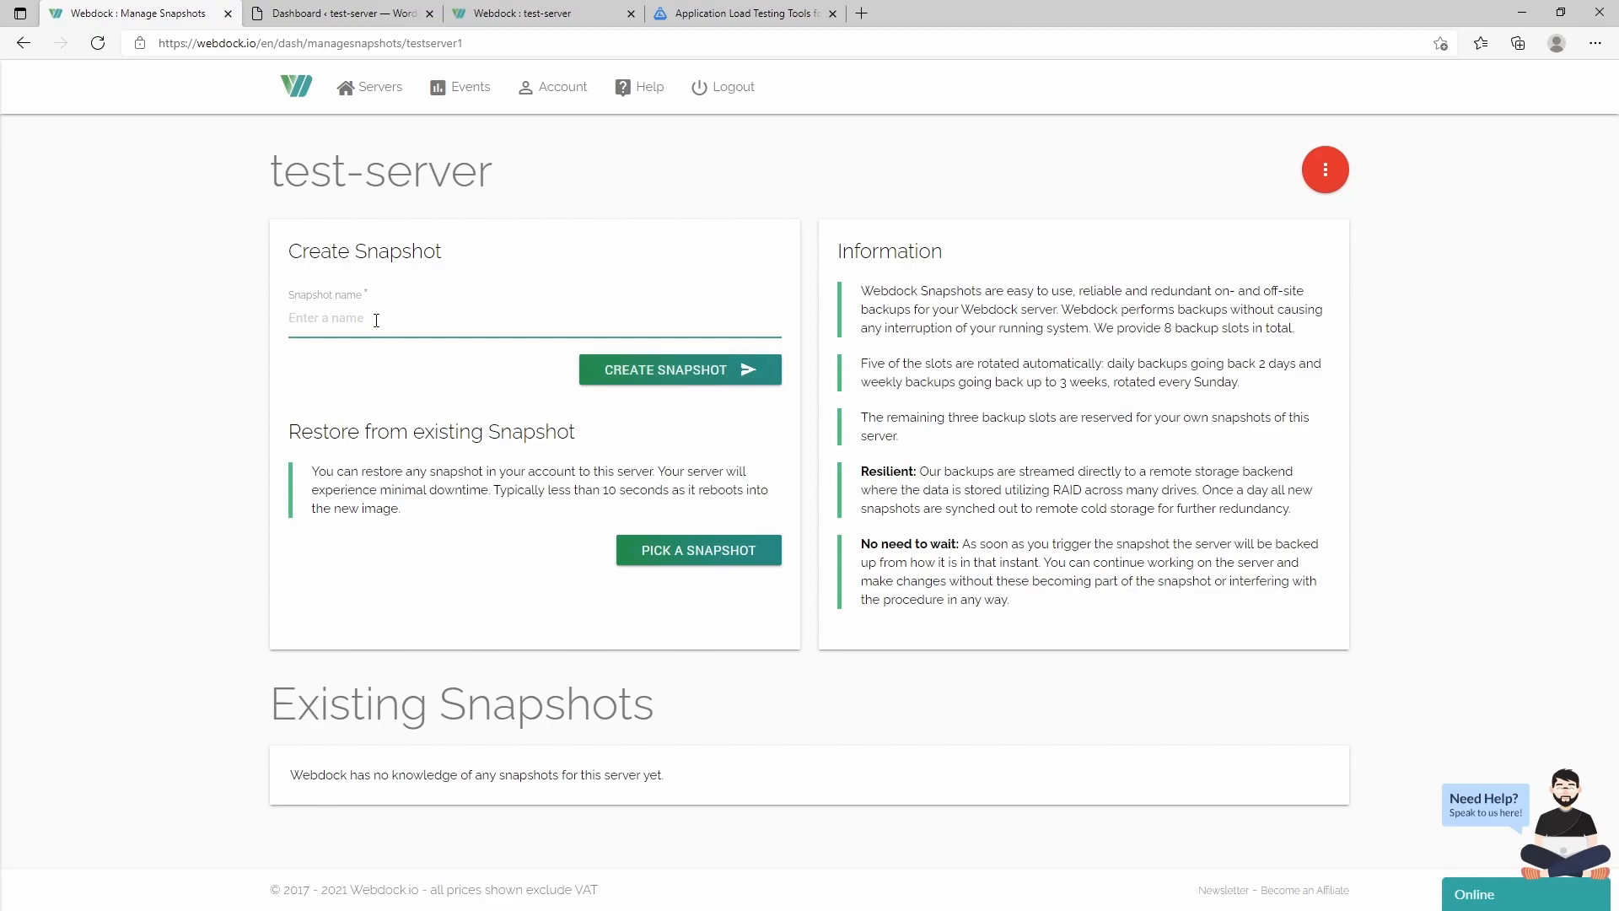
- Name the snapshot 'a-new-shapsnot' and create it
{"action": "type", "text": "a-new-shapsnot"}
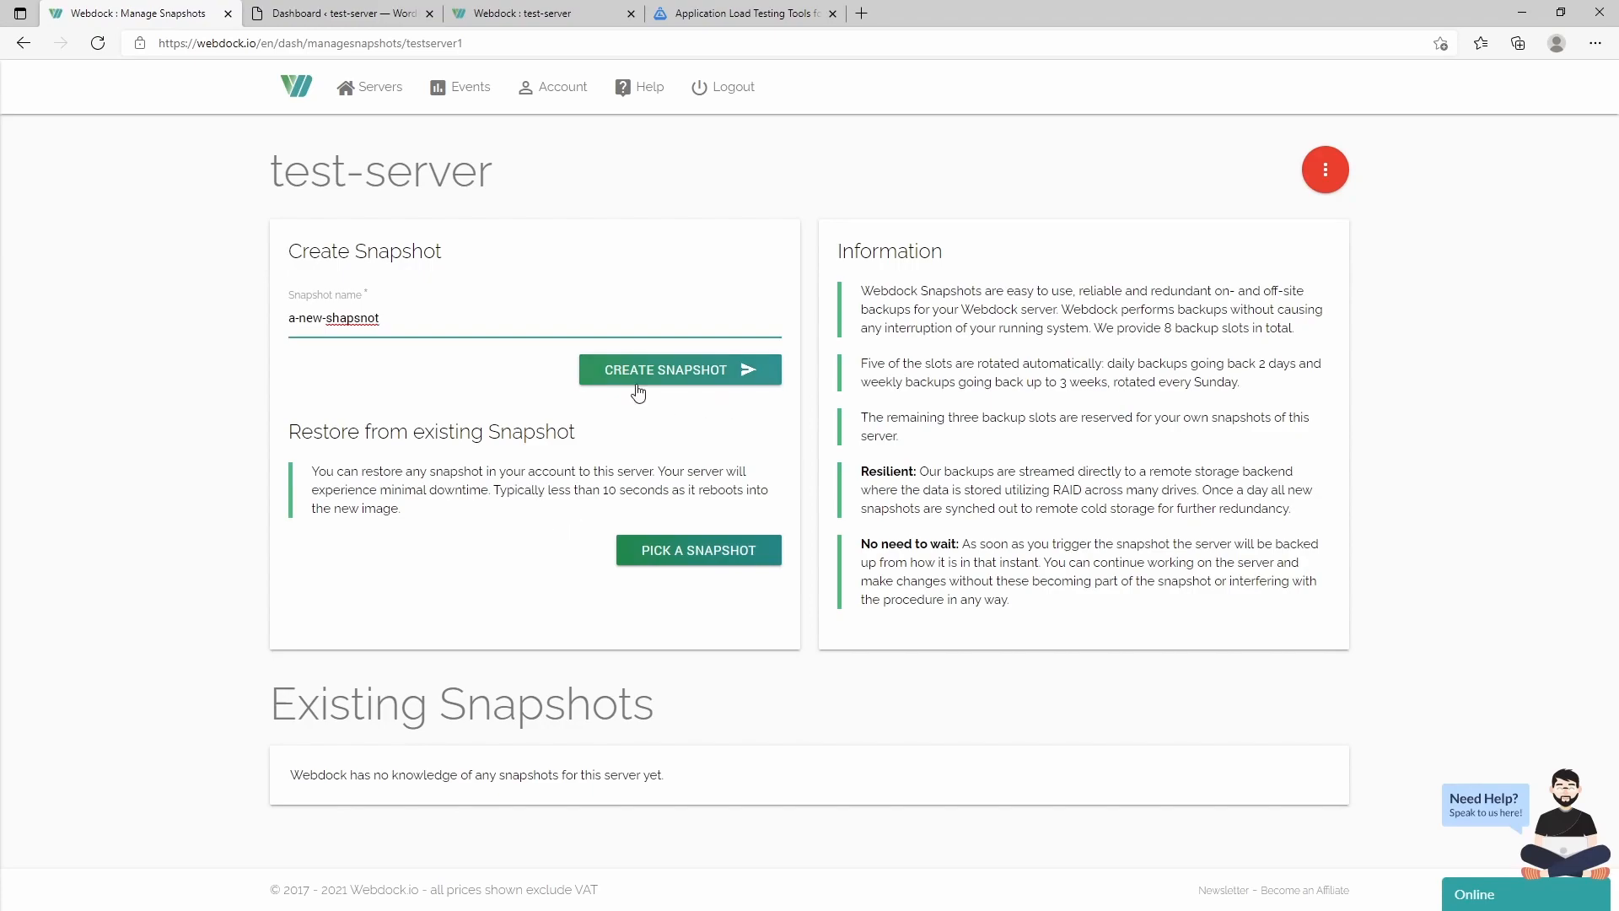
{"action": "left_click", "coordinate": [672, 377]}
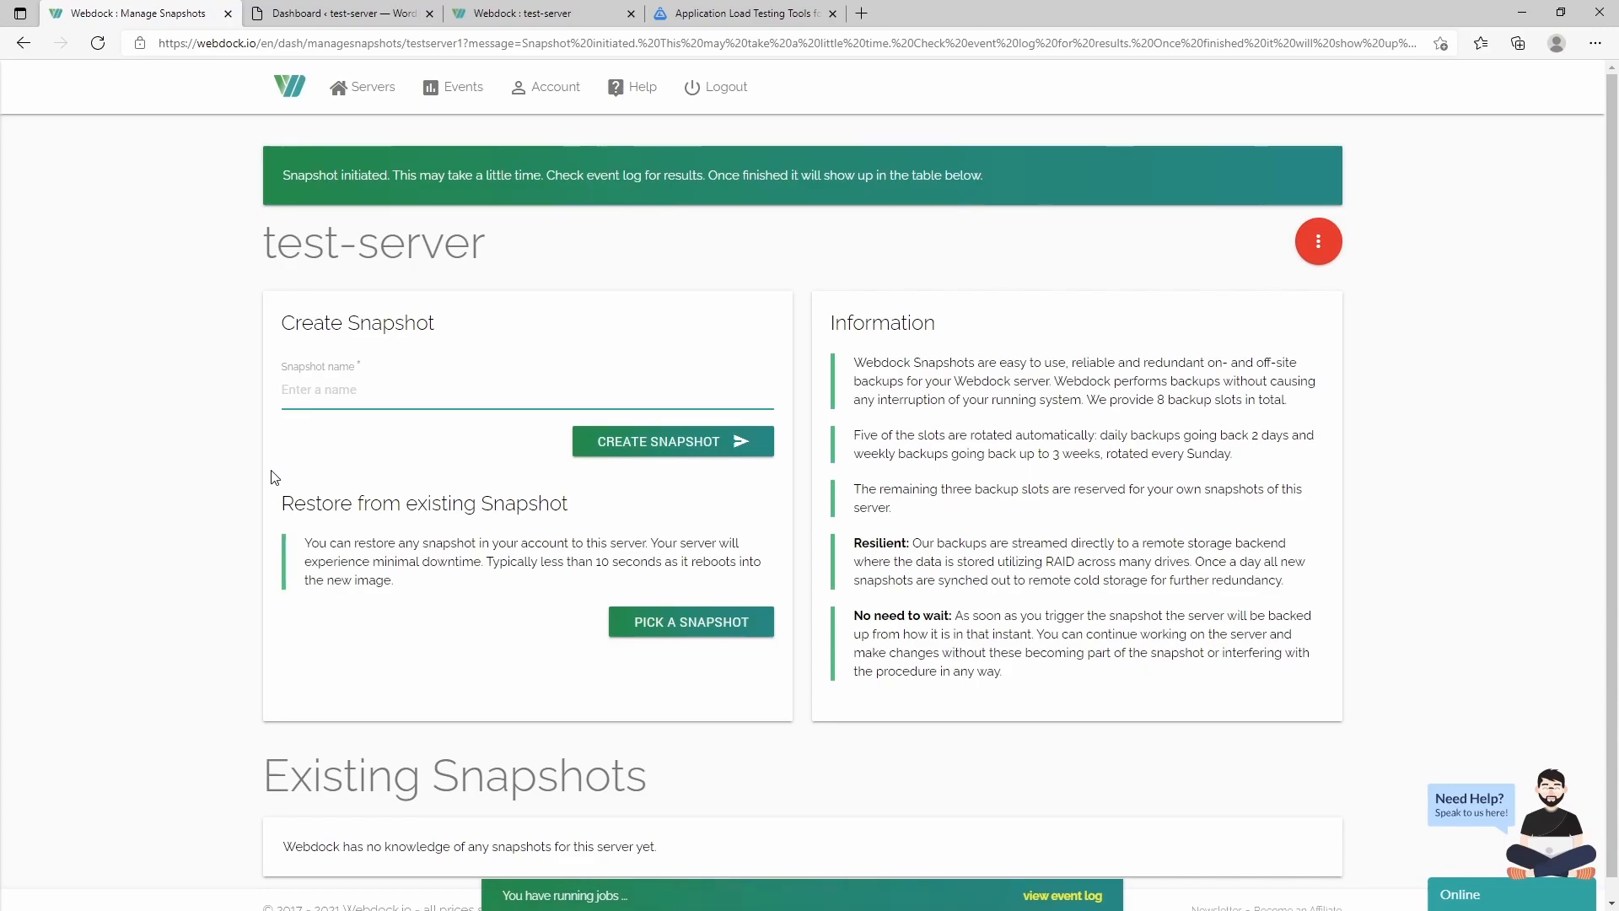
- Open test-server's Cron Jobs page and pick the 'GET request to a URL' example
{"action": "left_click", "coordinate": [1317, 243]}
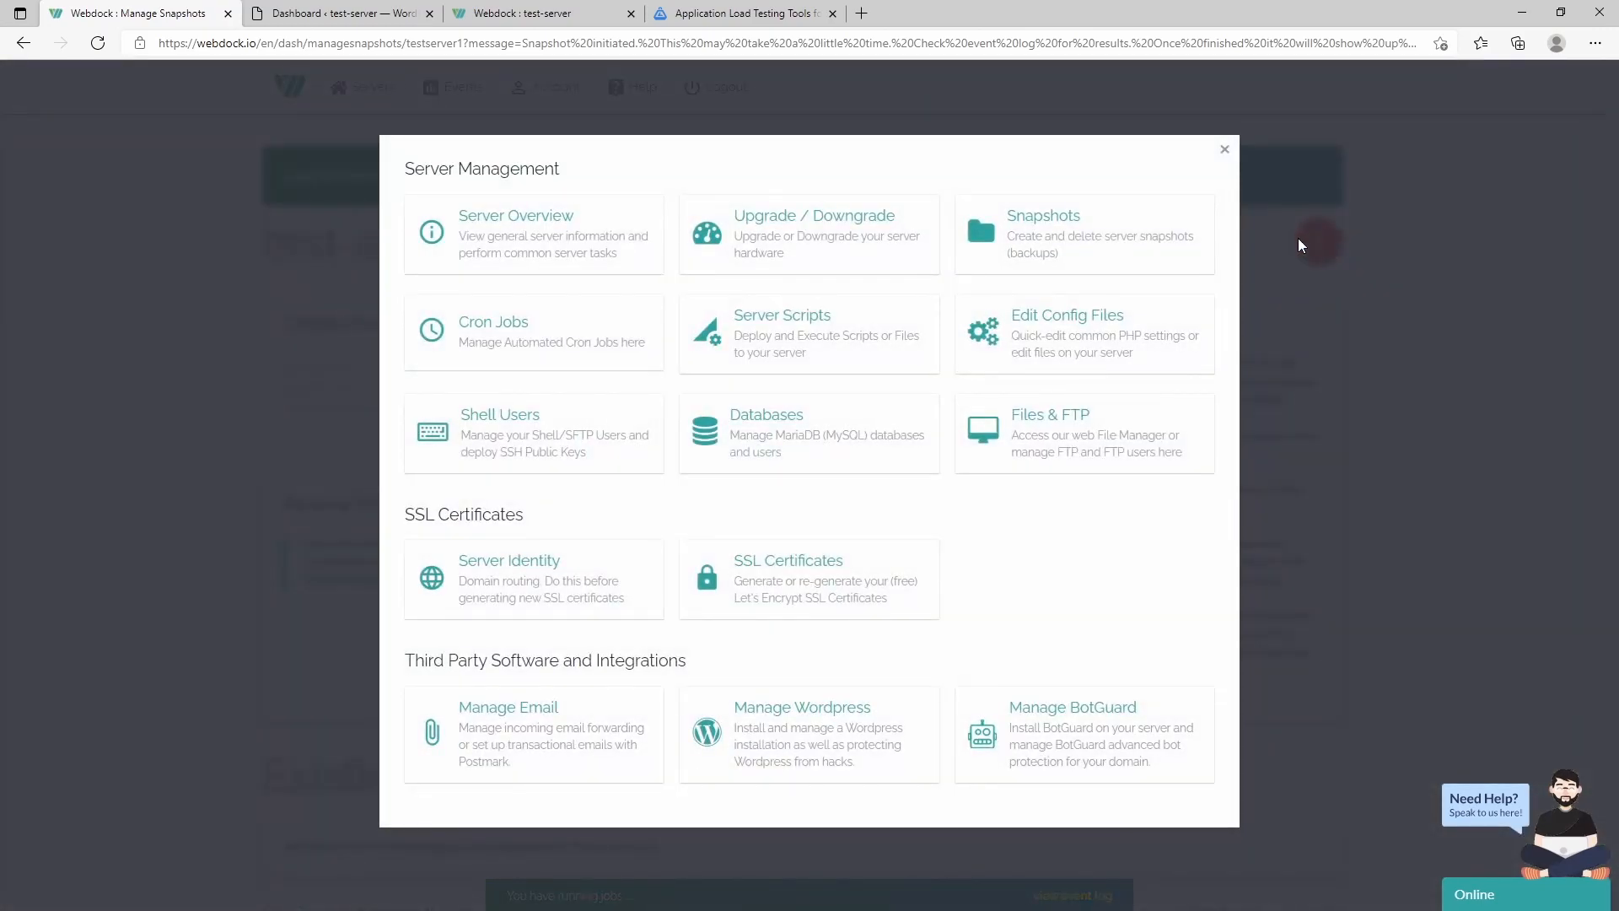
{"action": "left_click", "coordinate": [501, 336]}
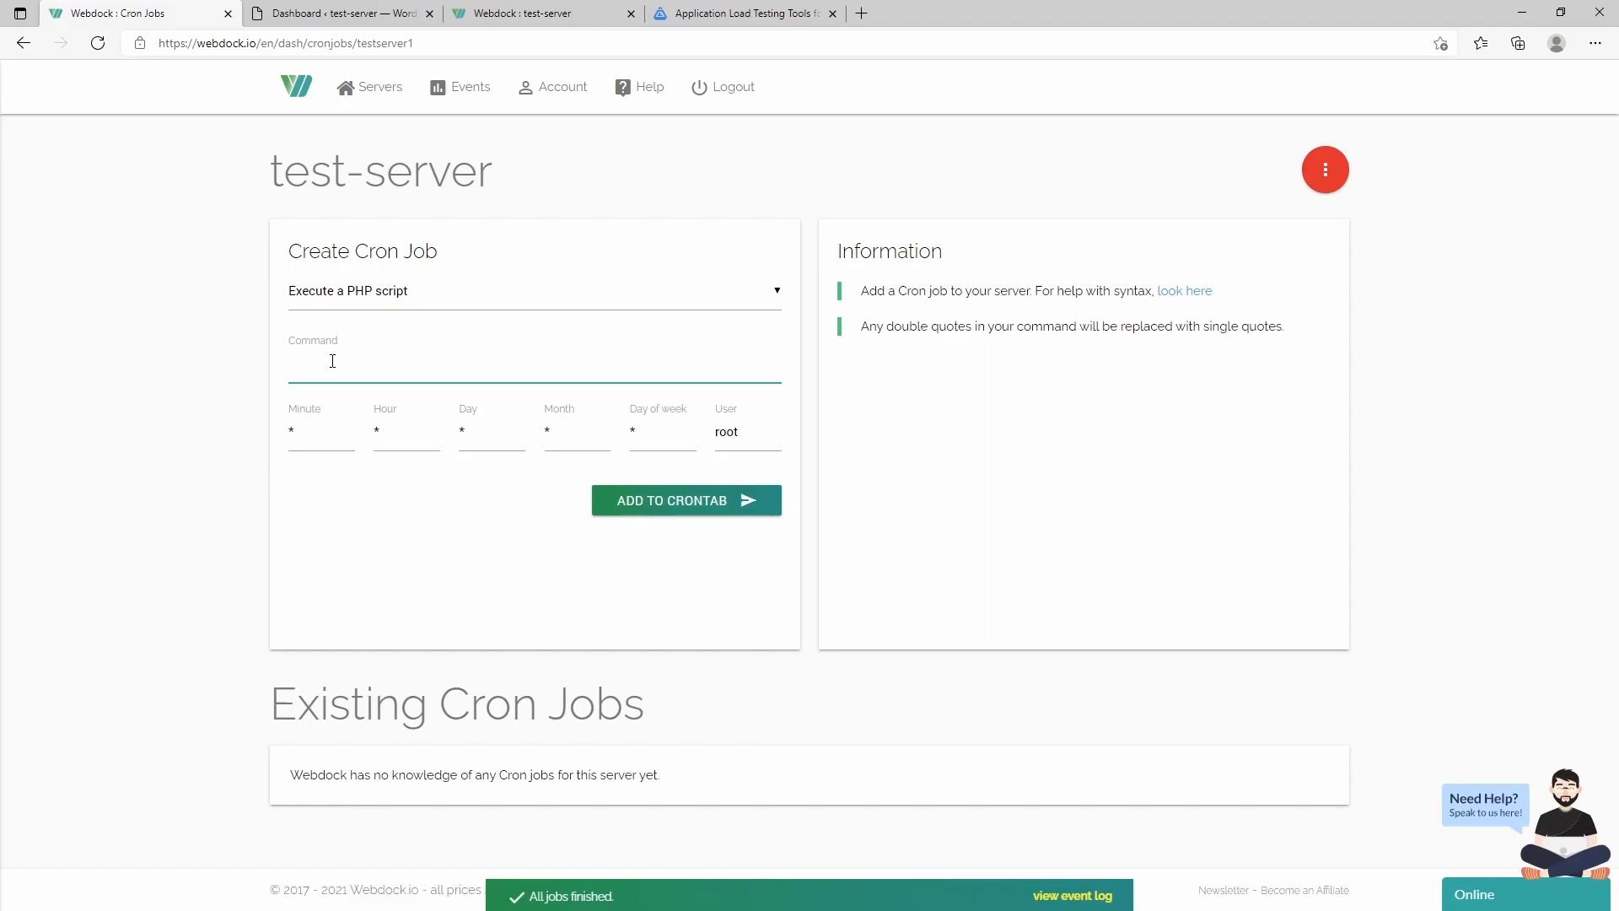
{"action": "left_click", "coordinate": [383, 295]}
{"action": "left_click", "coordinate": [379, 332]}
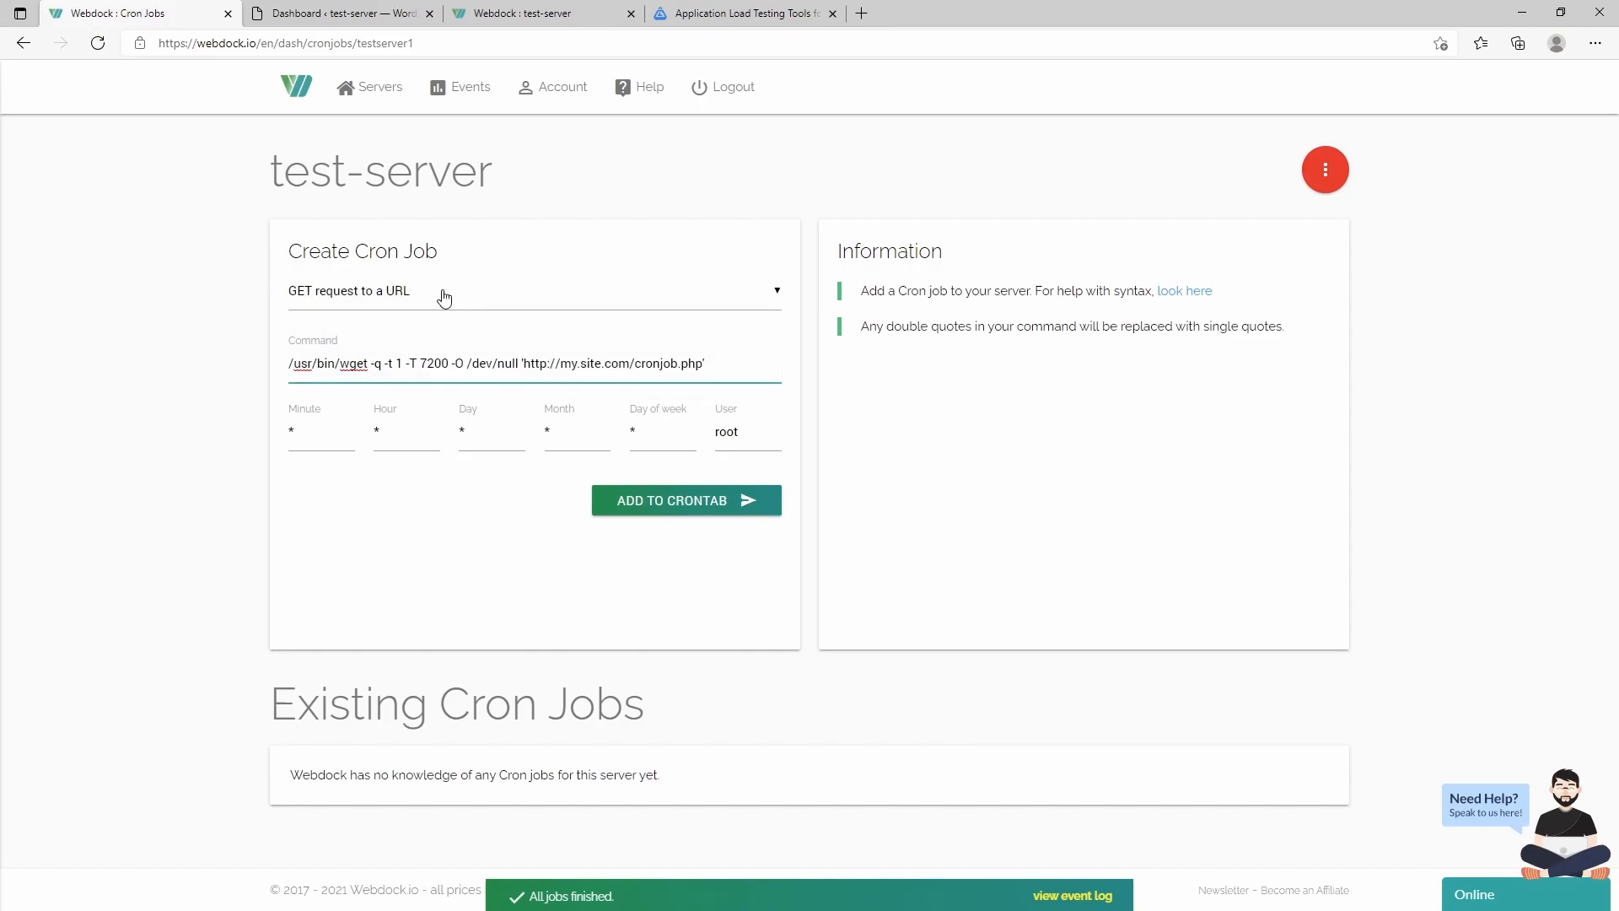
{"action": "left_click", "coordinate": [440, 304]}
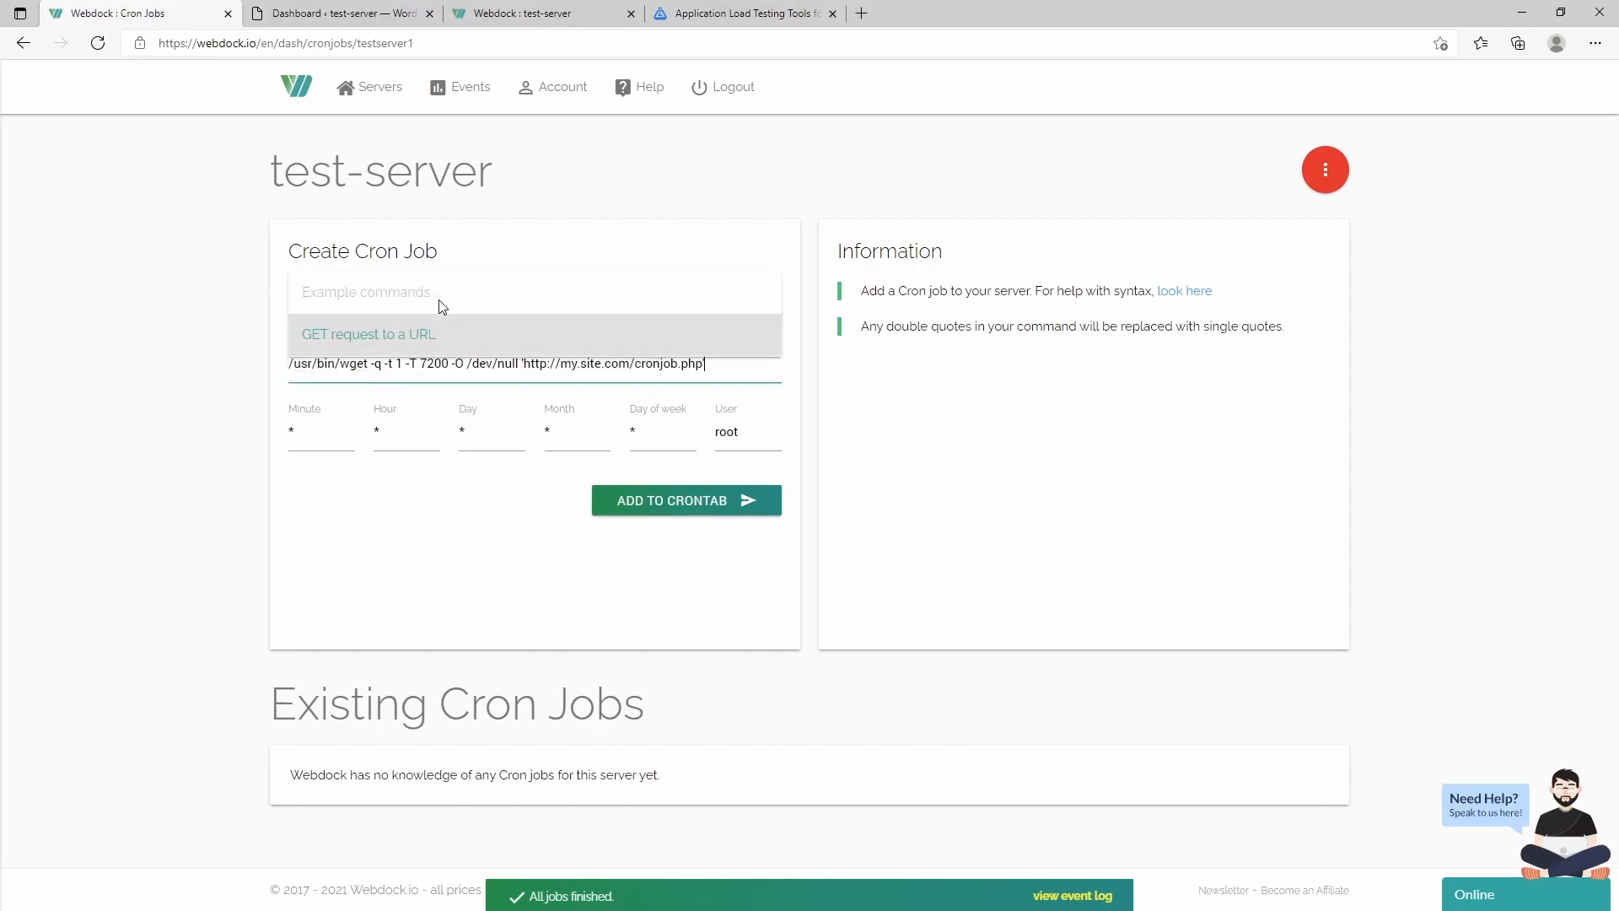
{"action": "left_click", "coordinate": [405, 376]}
{"action": "left_click", "coordinate": [459, 300]}
{"action": "left_click", "coordinate": [411, 333]}
- Replace the command with a pasted wp-cron.php wget request and select domain.com in it
{"action": "left_click_drag", "start_coordinate": [705, 363], "coordinate": [282, 360]}
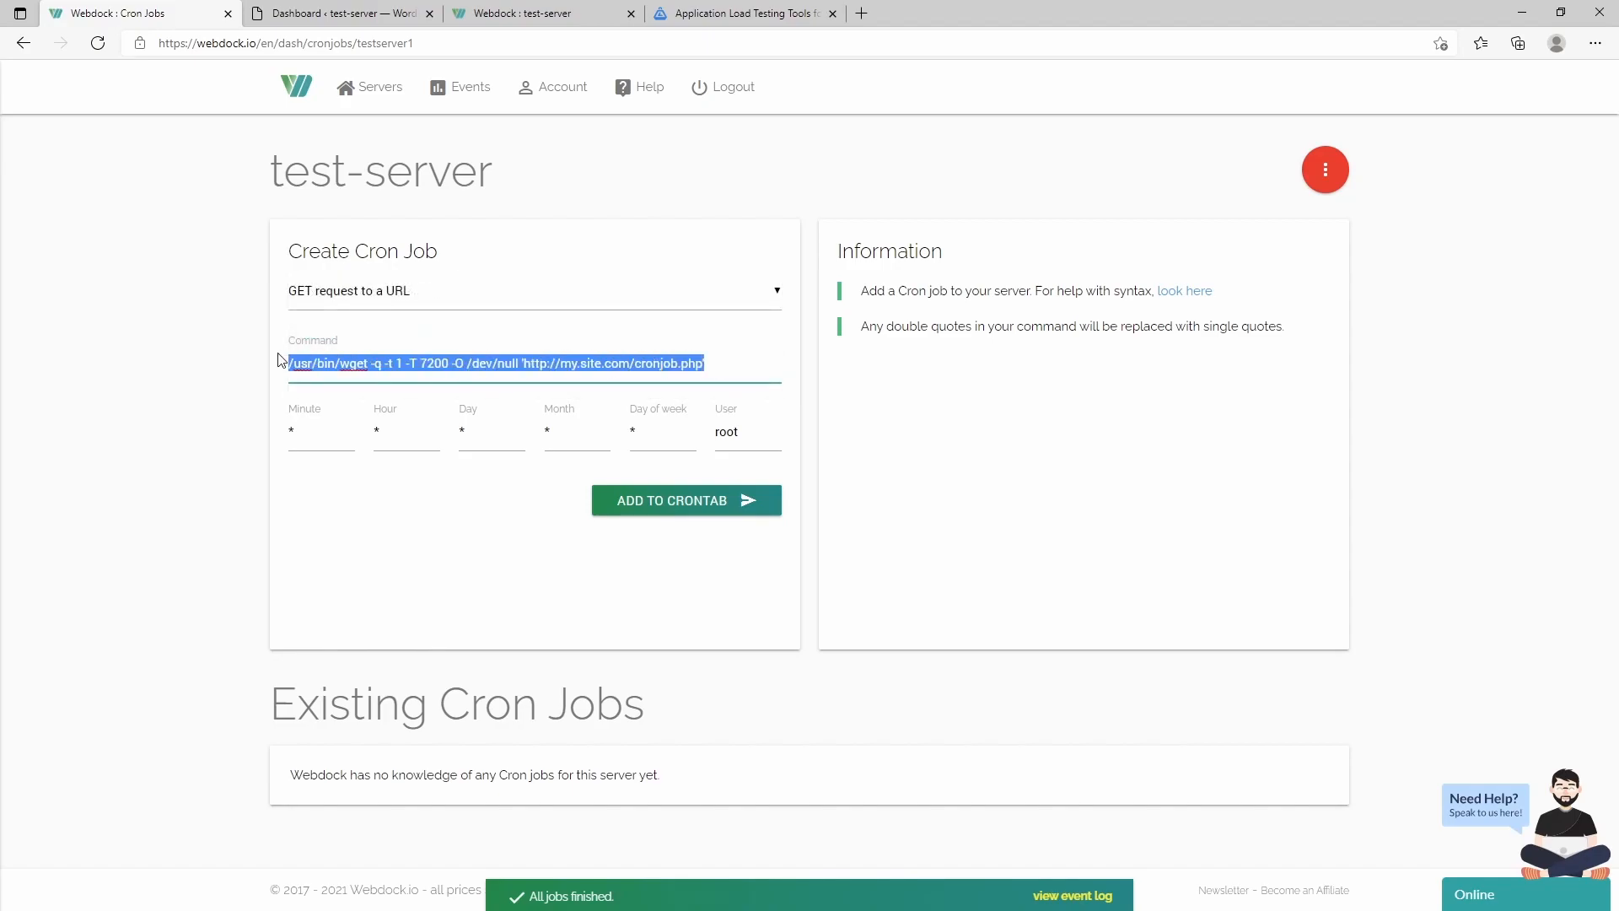
{"action": "type", "text": "wget -q -O - https://domain.com/wp-cron.php?doing_wp_cron >/dev/null 2>&1"}
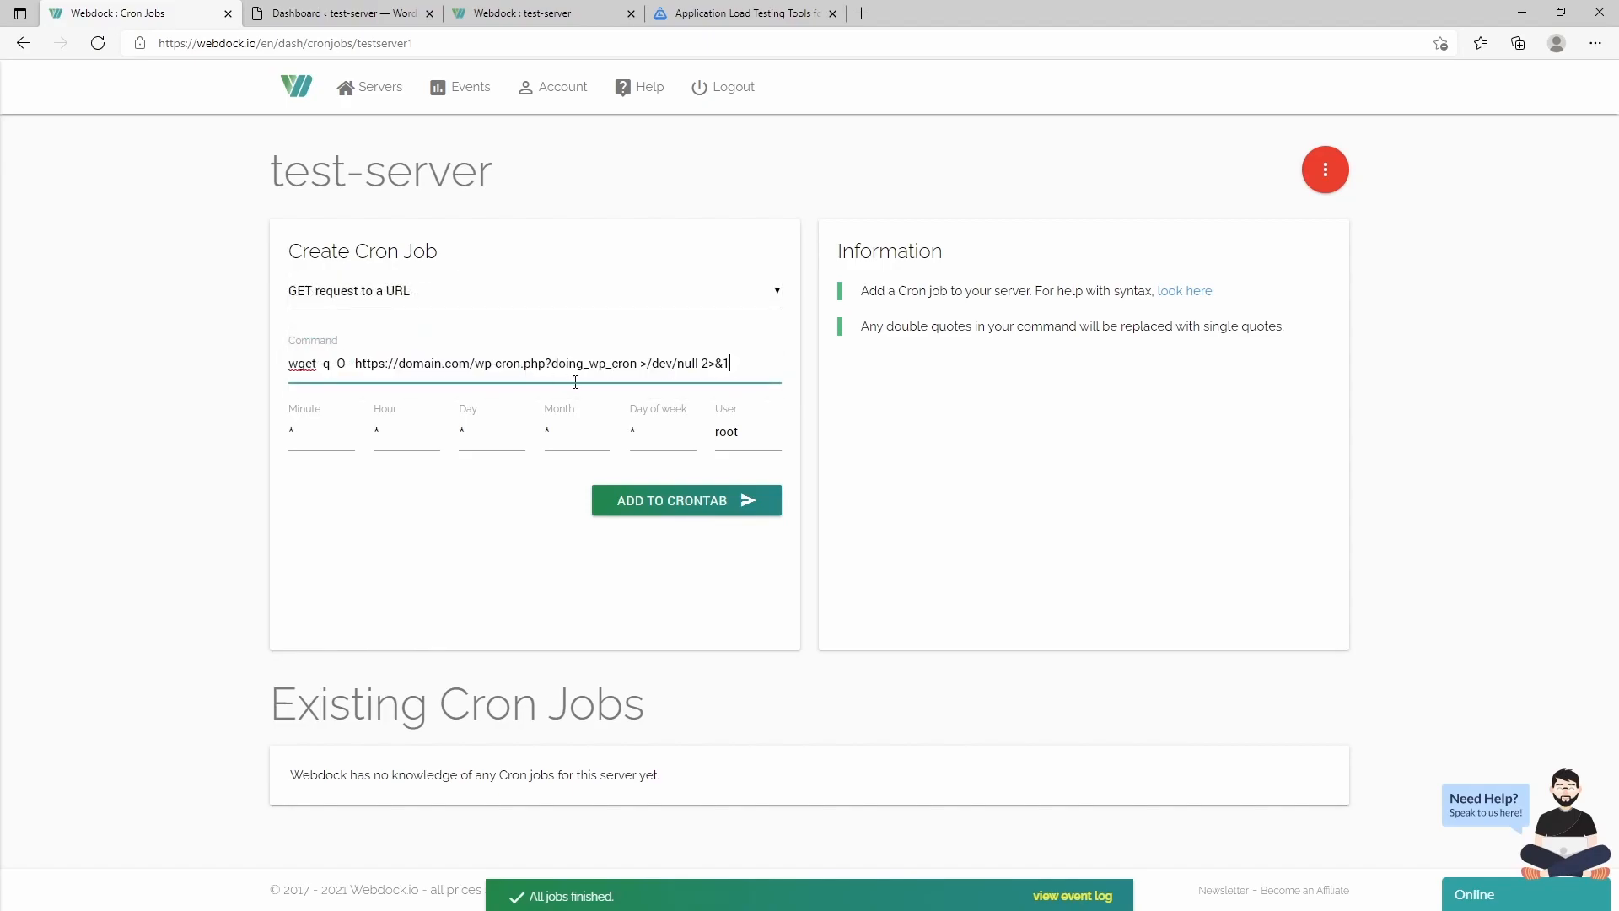
{"action": "left_click_drag", "start_coordinate": [401, 364], "coordinate": [472, 363]}
- Open Server Scripts and browse the deployable scripts list without choosing one
{"action": "left_click", "coordinate": [1324, 171]}
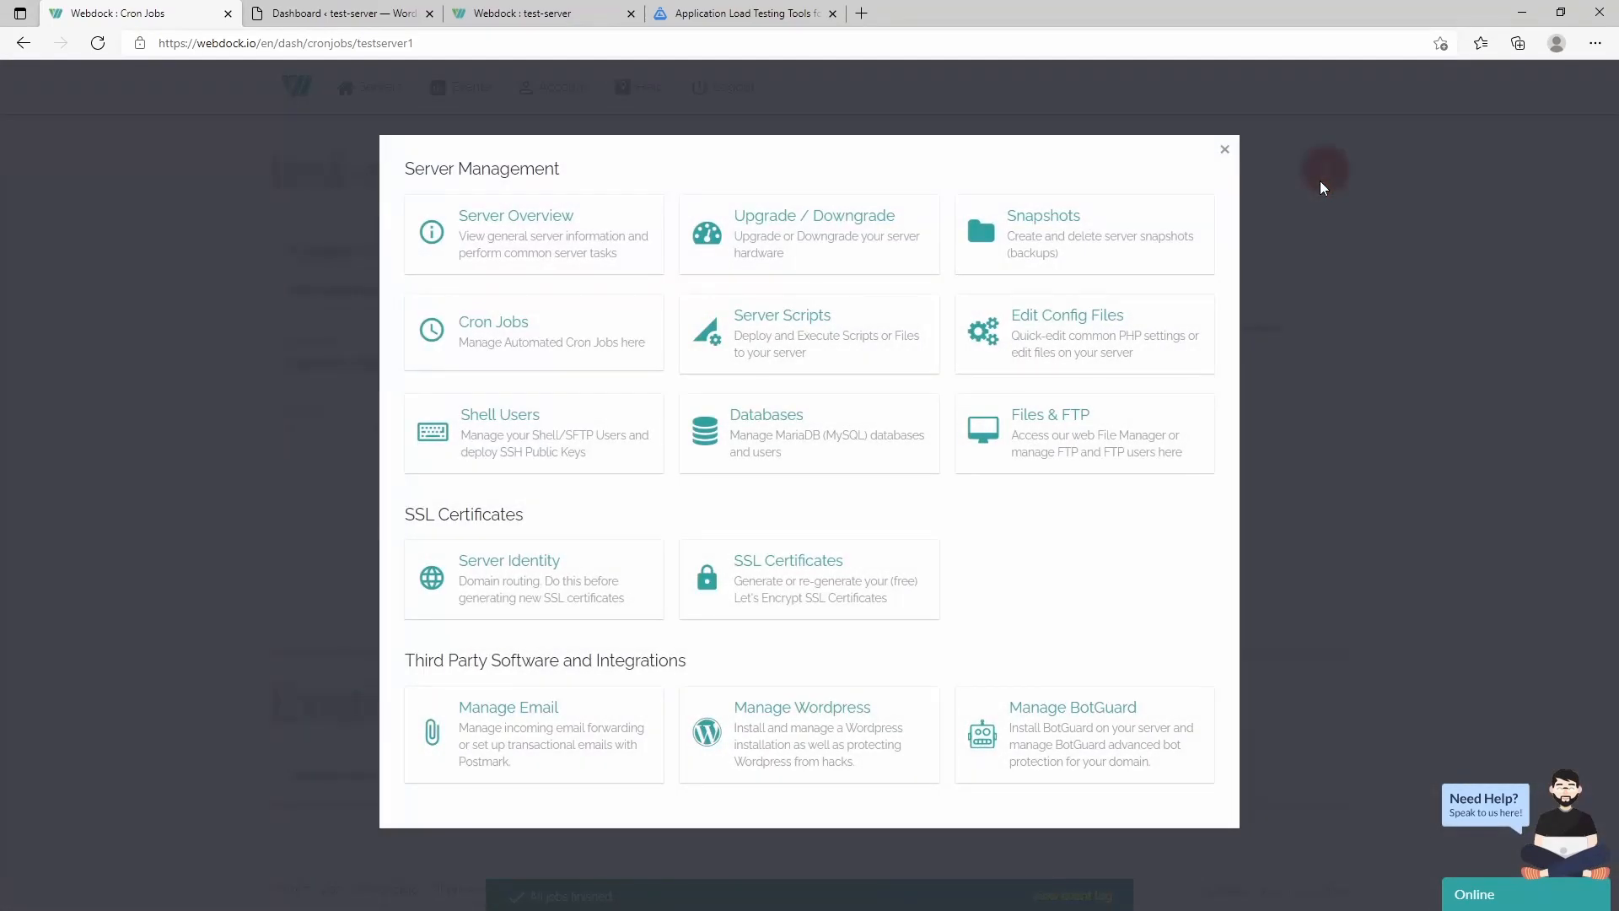
{"action": "left_click", "coordinate": [786, 331]}
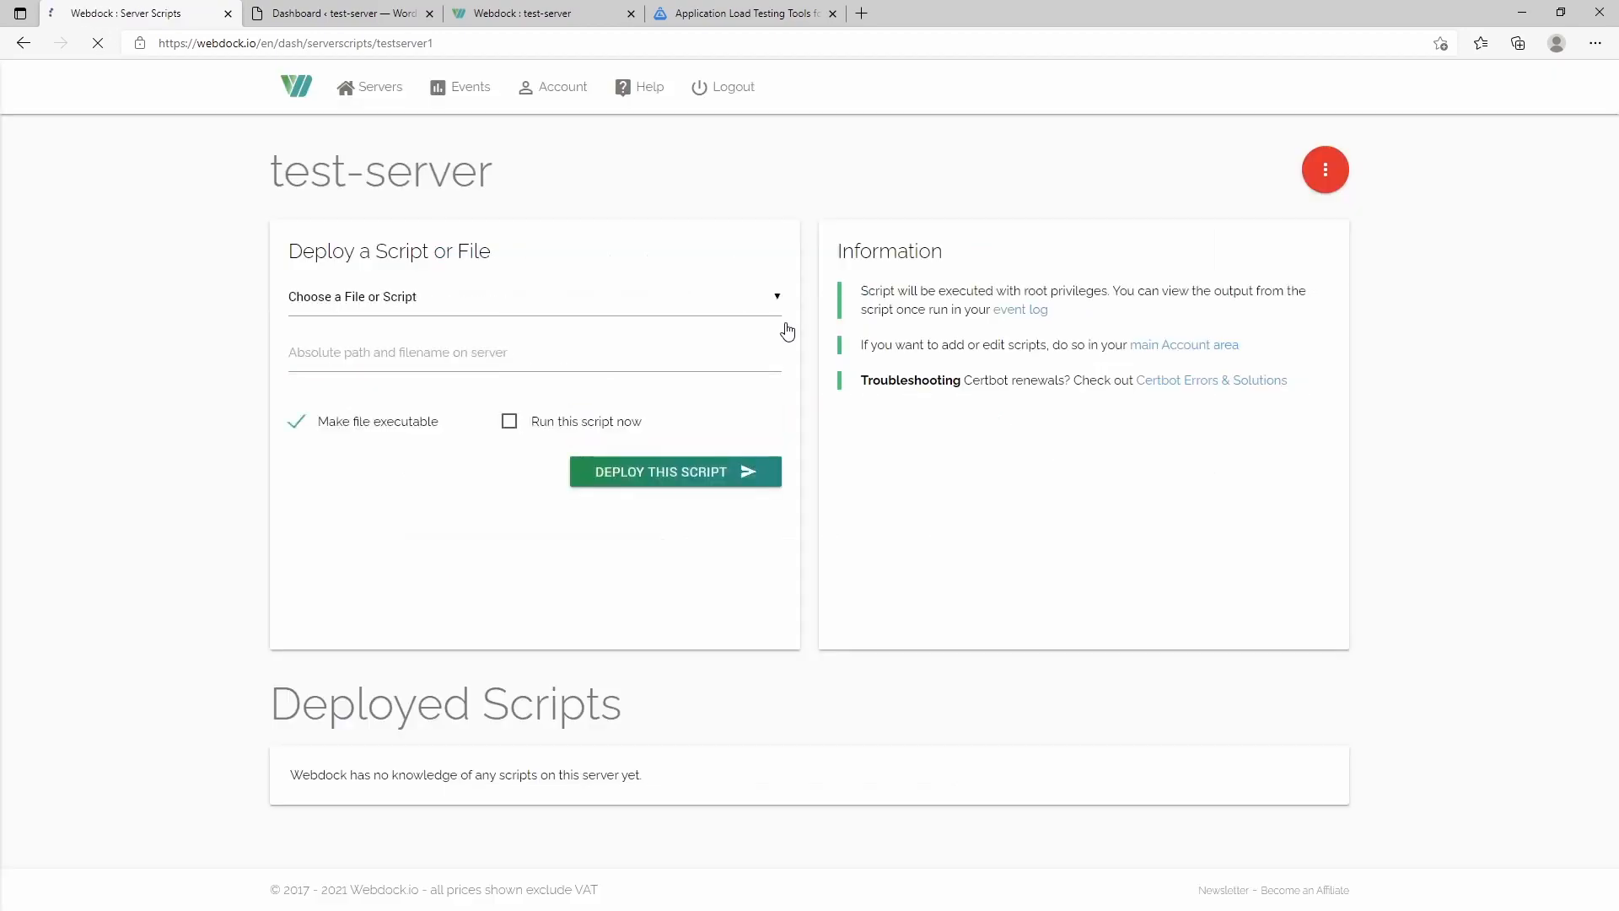
{"action": "left_click", "coordinate": [424, 302]}
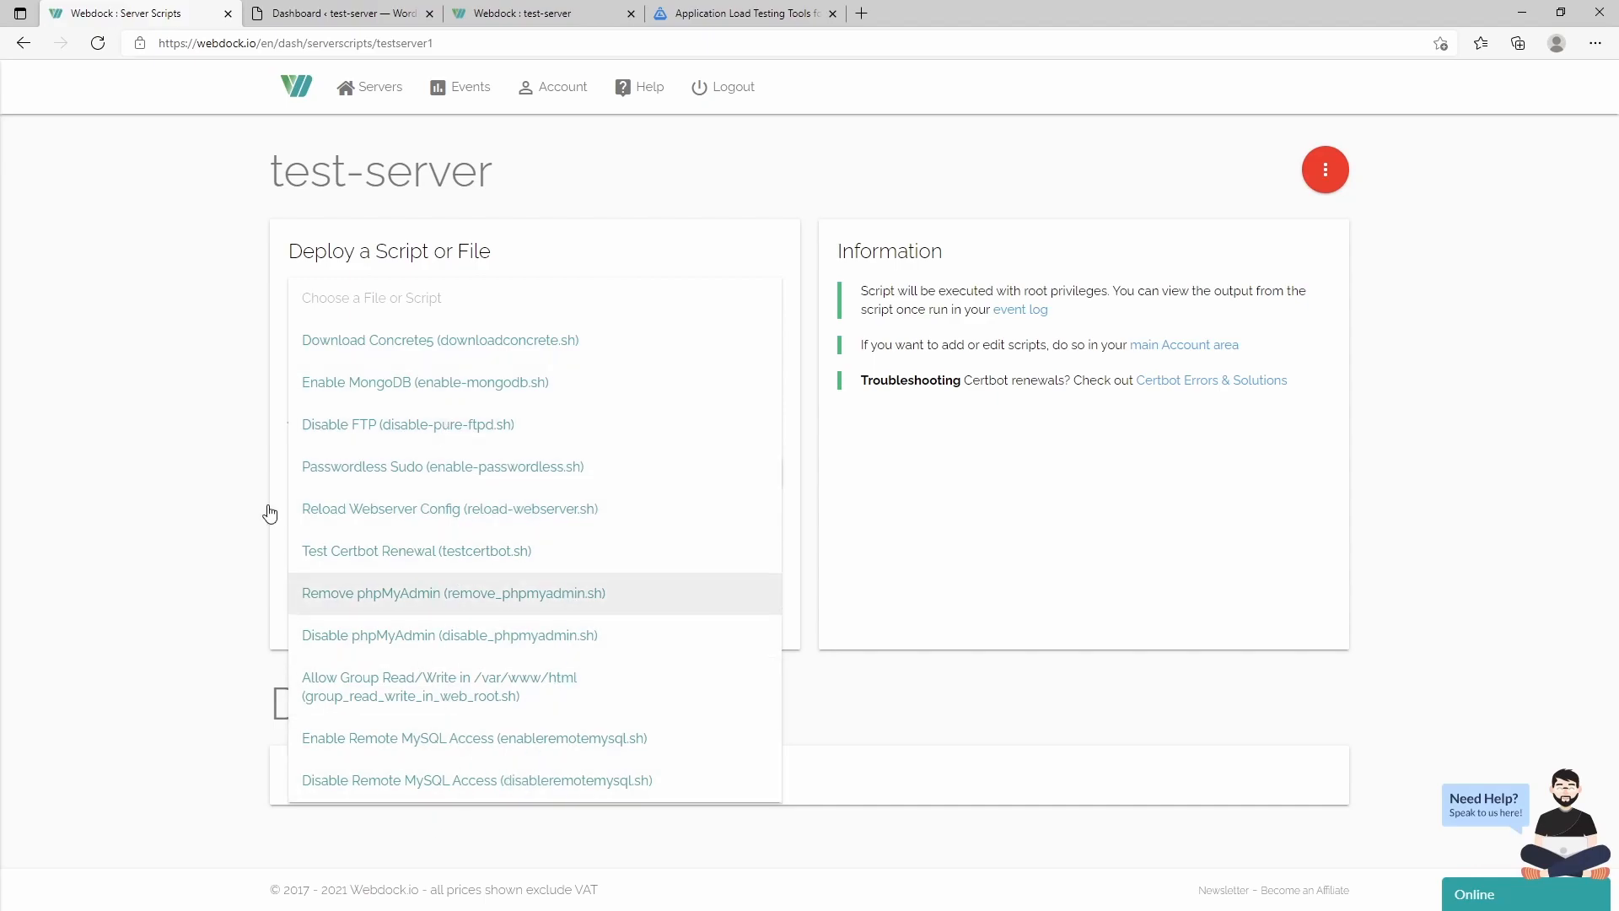
{"action": "left_click", "coordinate": [131, 453]}
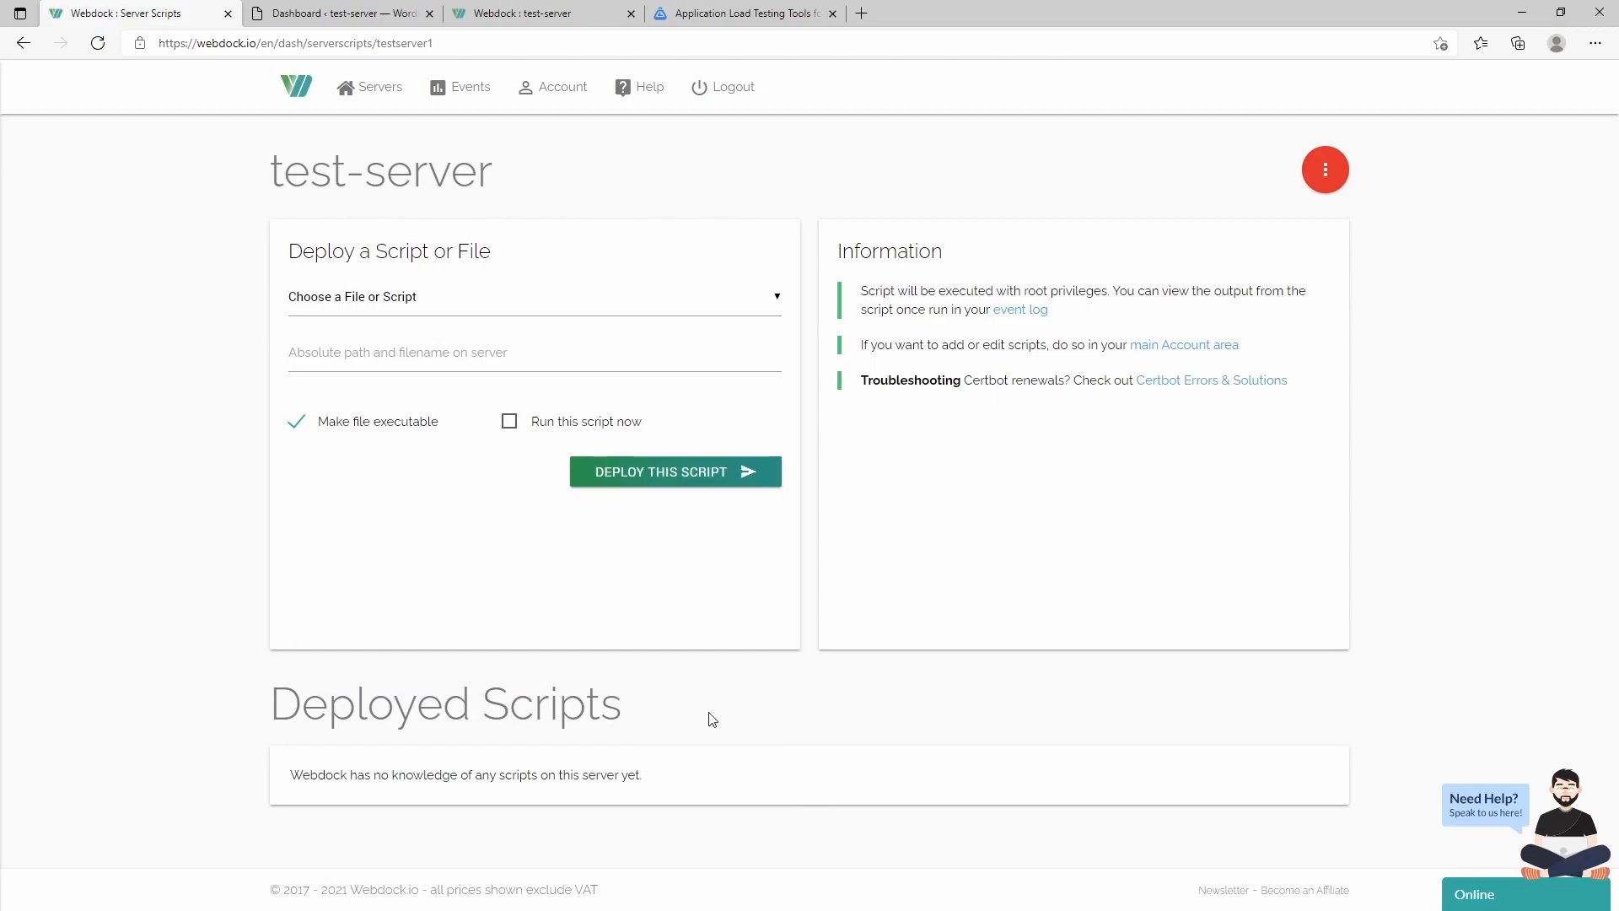
{"action": "left_click", "coordinate": [548, 305]}
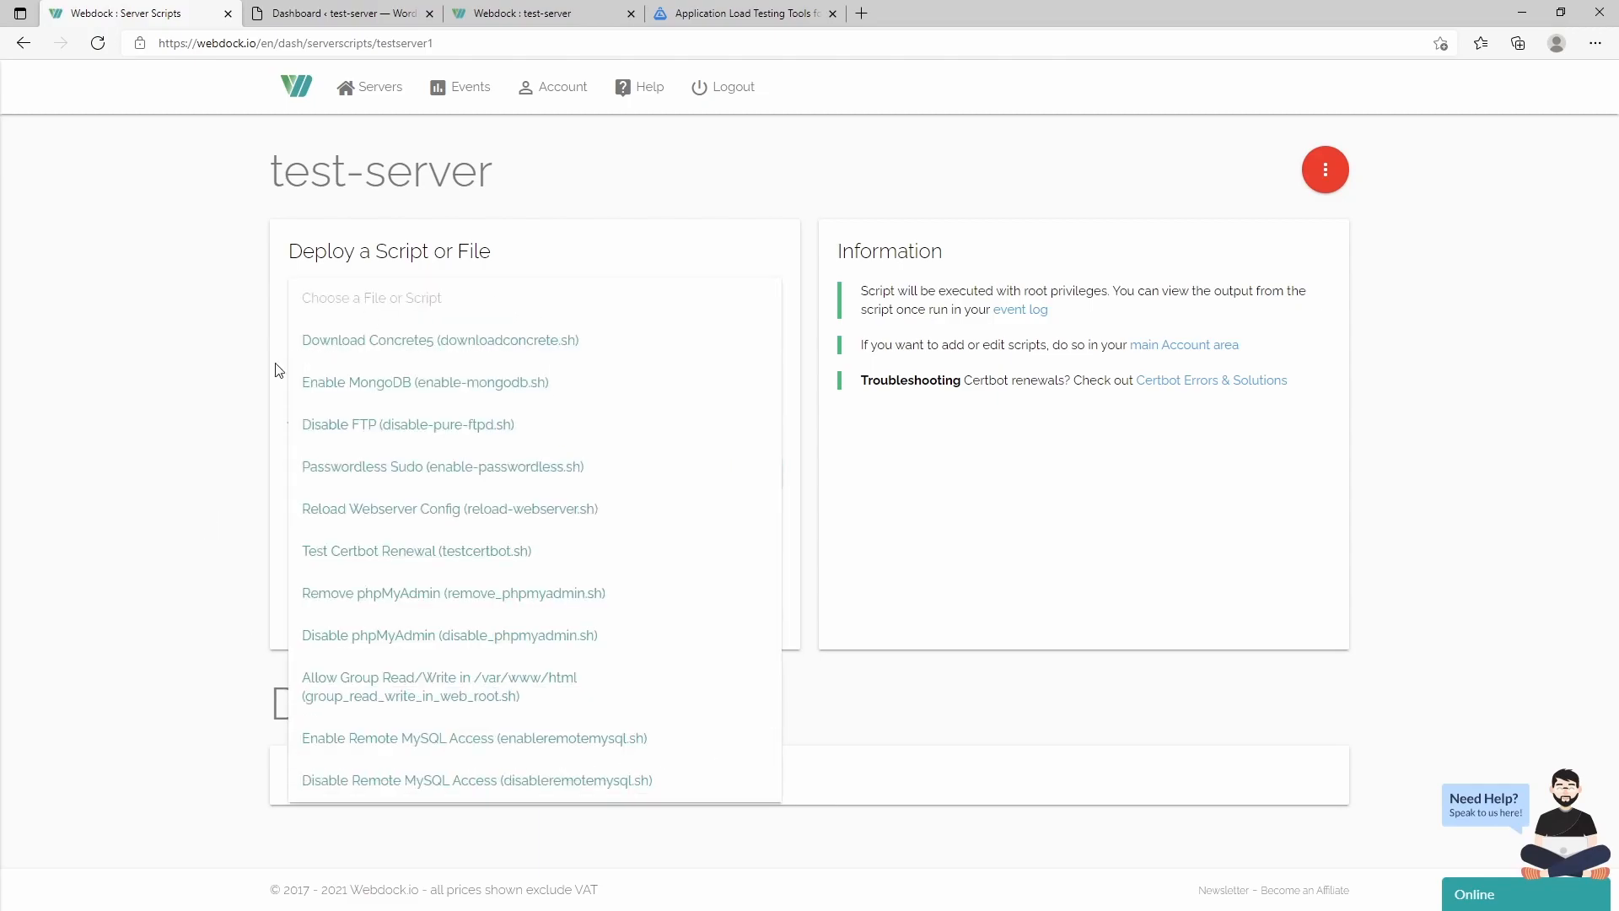
{"action": "left_click", "coordinate": [168, 468]}
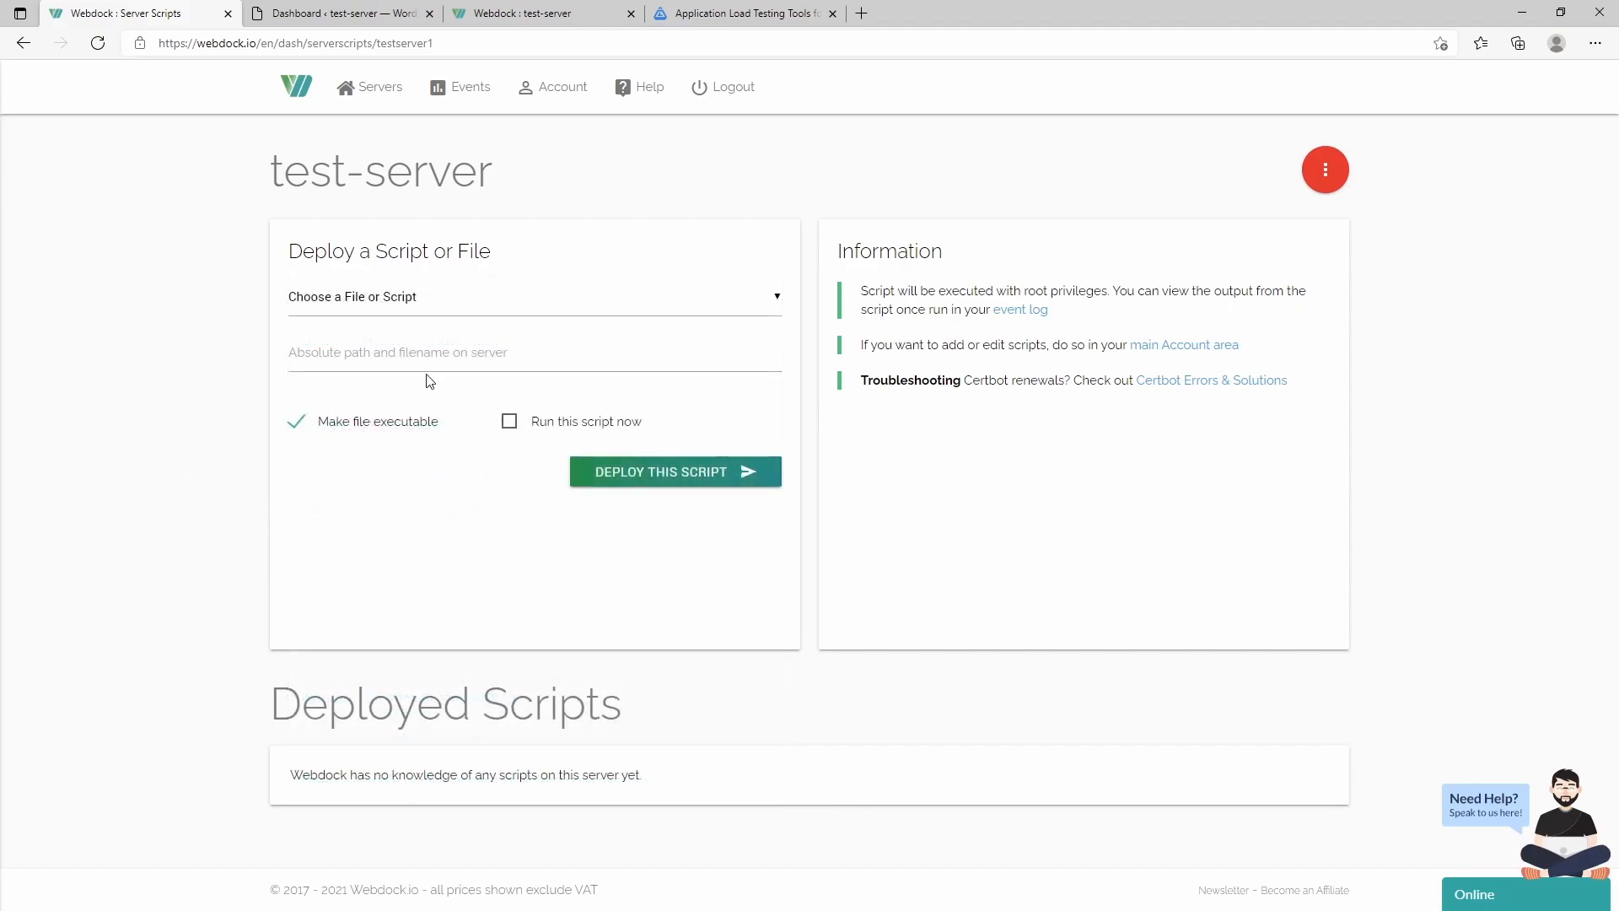
- Check the script list and server path field once more, then open the PHP settings editor
{"action": "left_click", "coordinate": [445, 357]}
{"action": "left_click", "coordinate": [386, 314]}
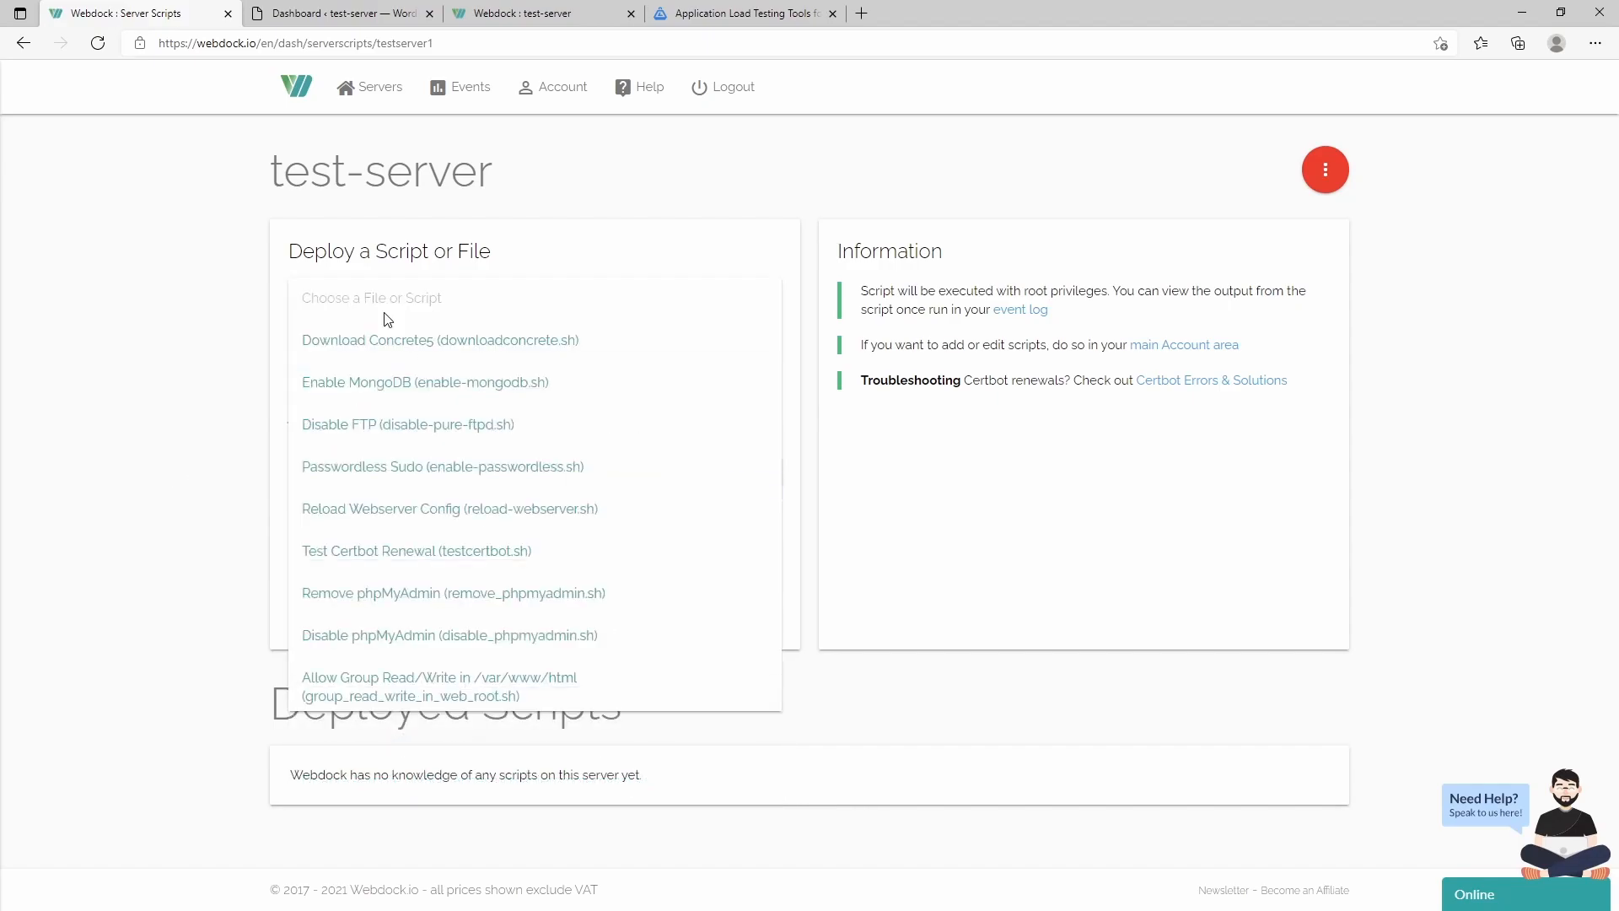
{"action": "left_click", "coordinate": [249, 344]}
{"action": "left_click", "coordinate": [342, 355]}
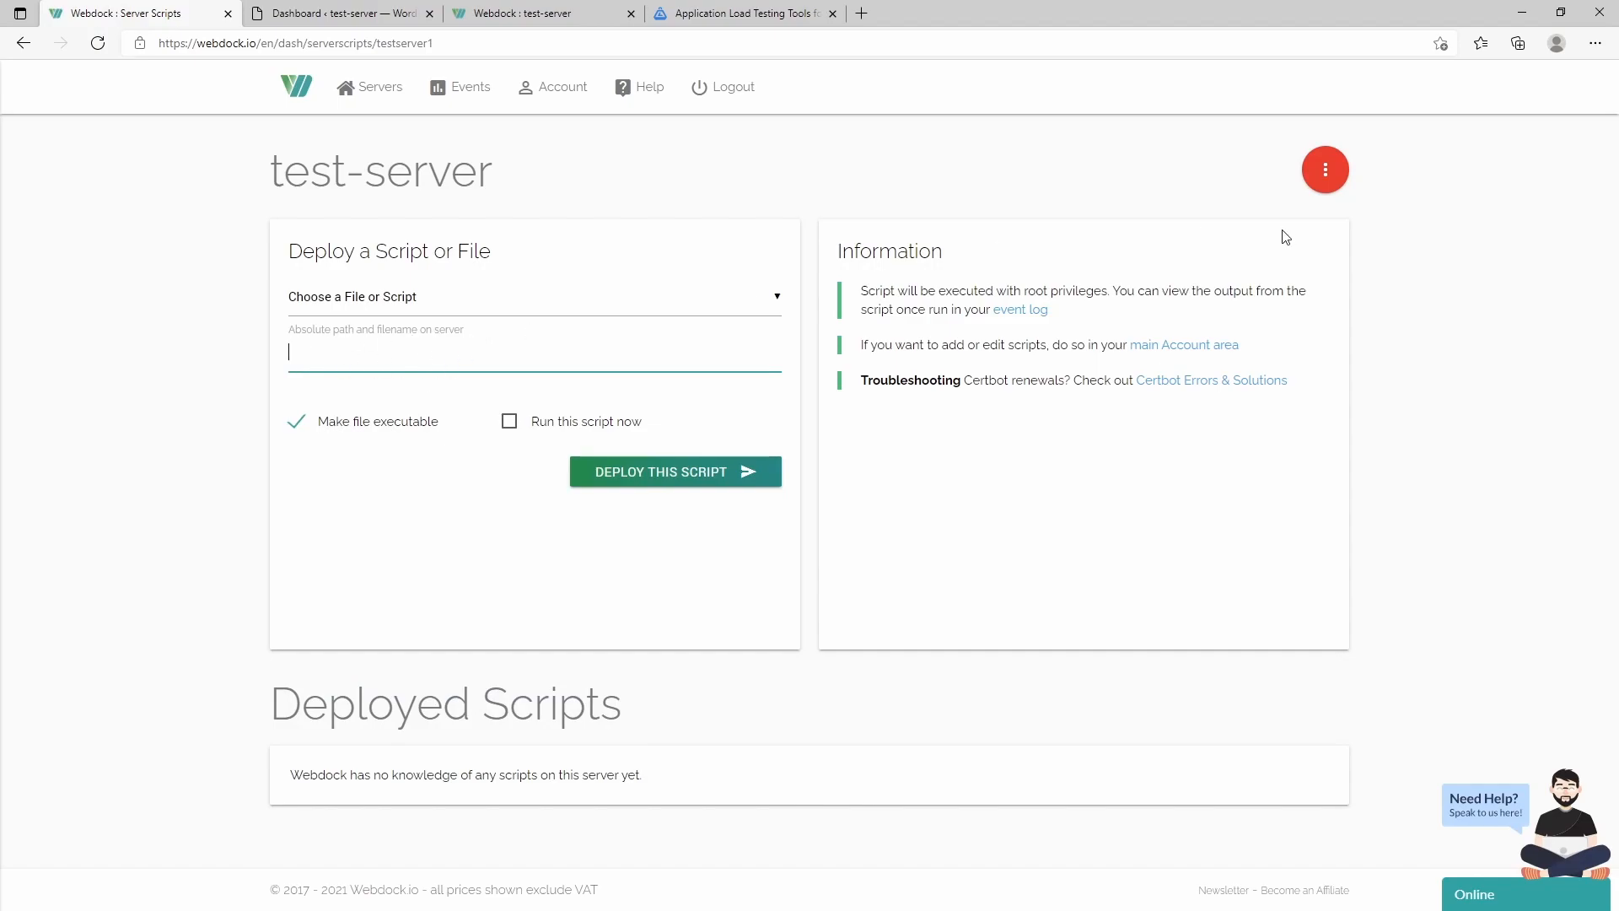
{"action": "left_click", "coordinate": [1317, 172]}
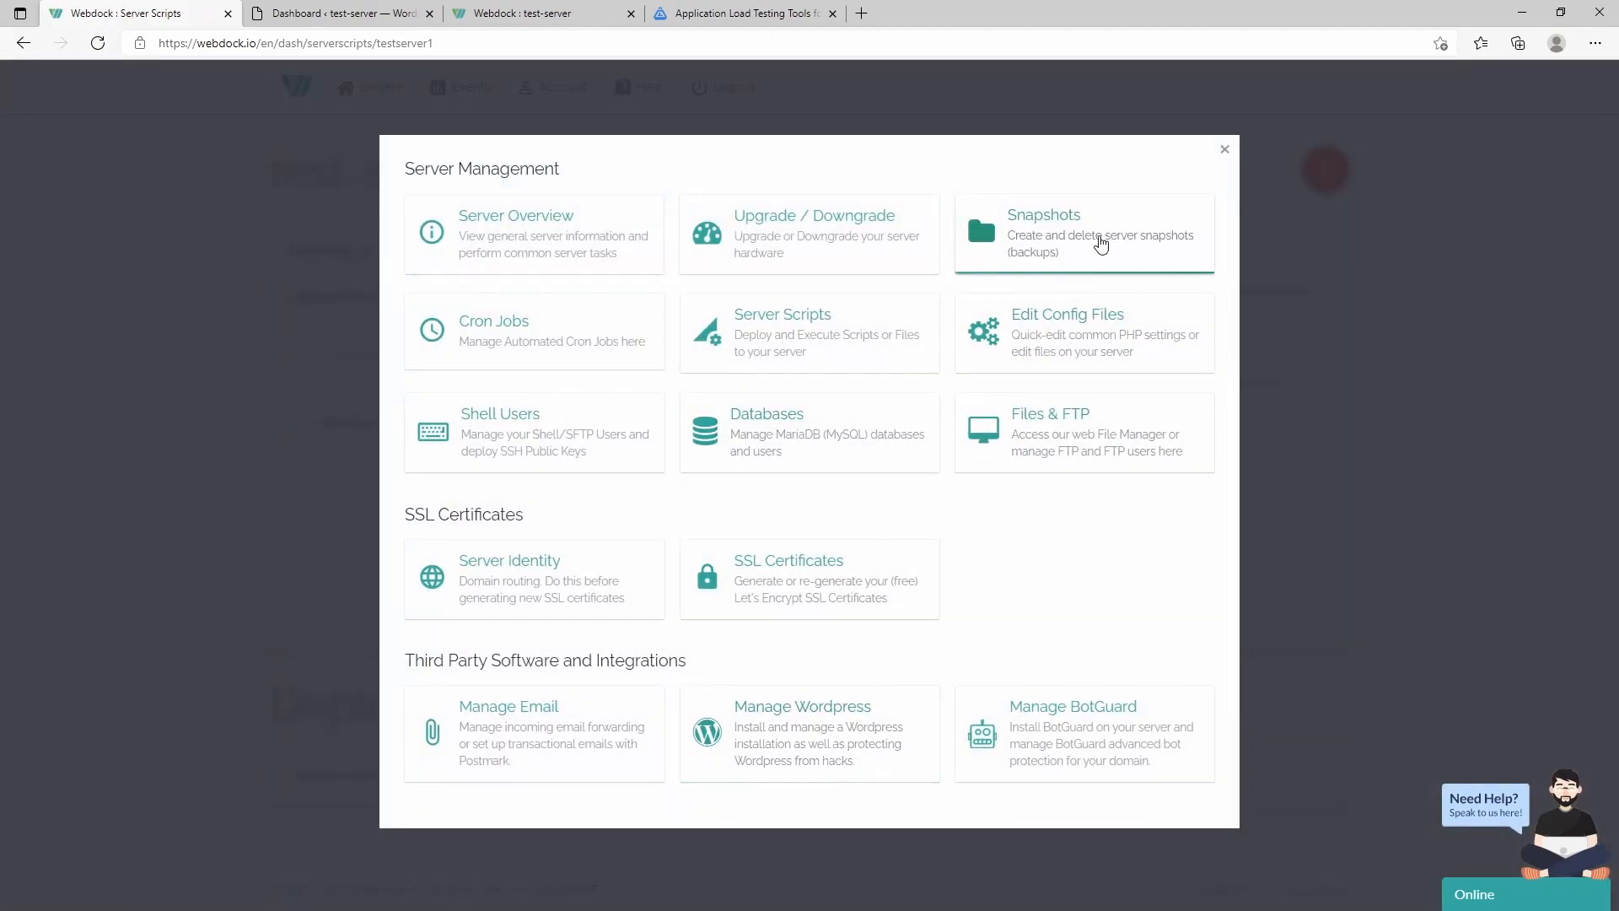
{"action": "left_click", "coordinate": [1064, 319]}
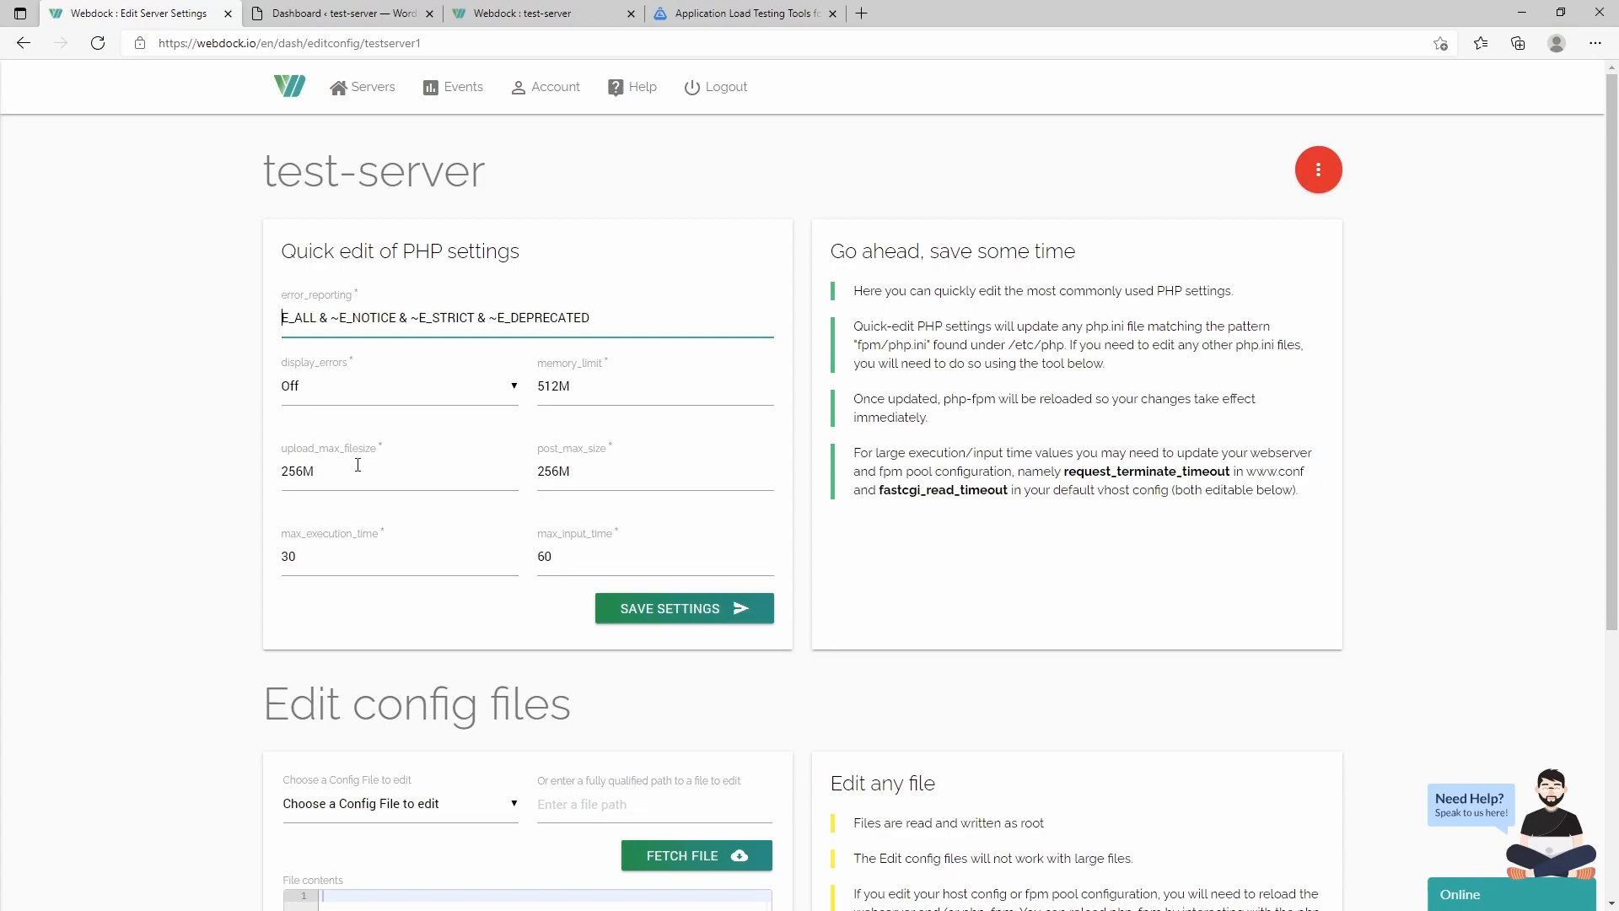
- Look over the 'Choose a Config File to edit' list without fetching a file, then reopen the menu
{"action": "scroll", "coordinate": [200, 533], "scroll_direction": "down", "scroll_amount": 5}
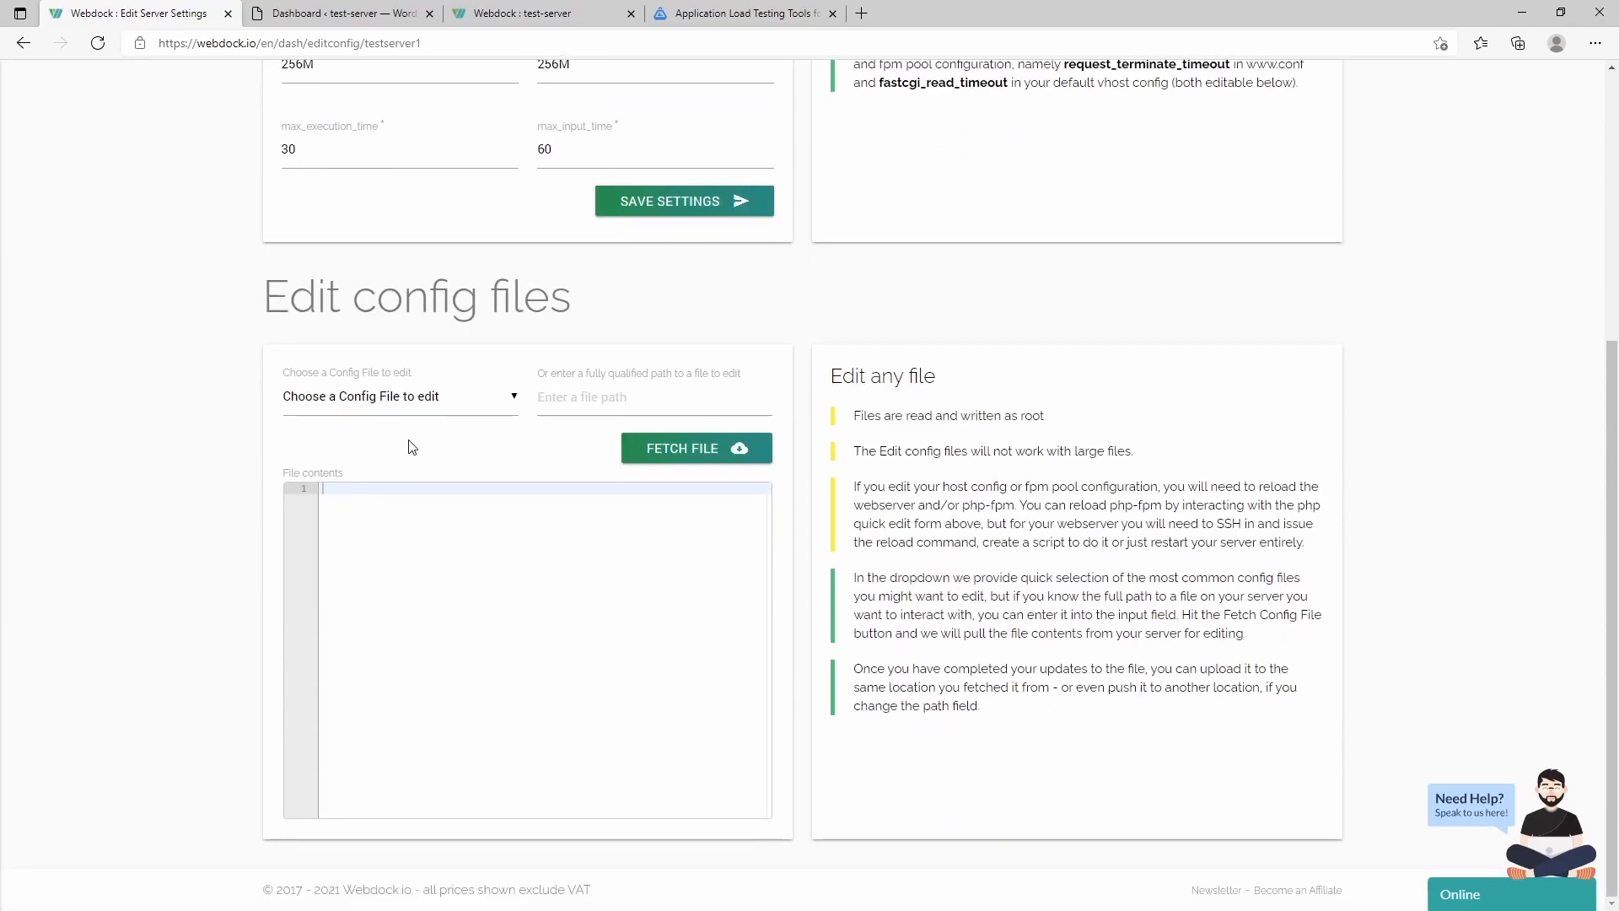
{"action": "left_click", "coordinate": [427, 411]}
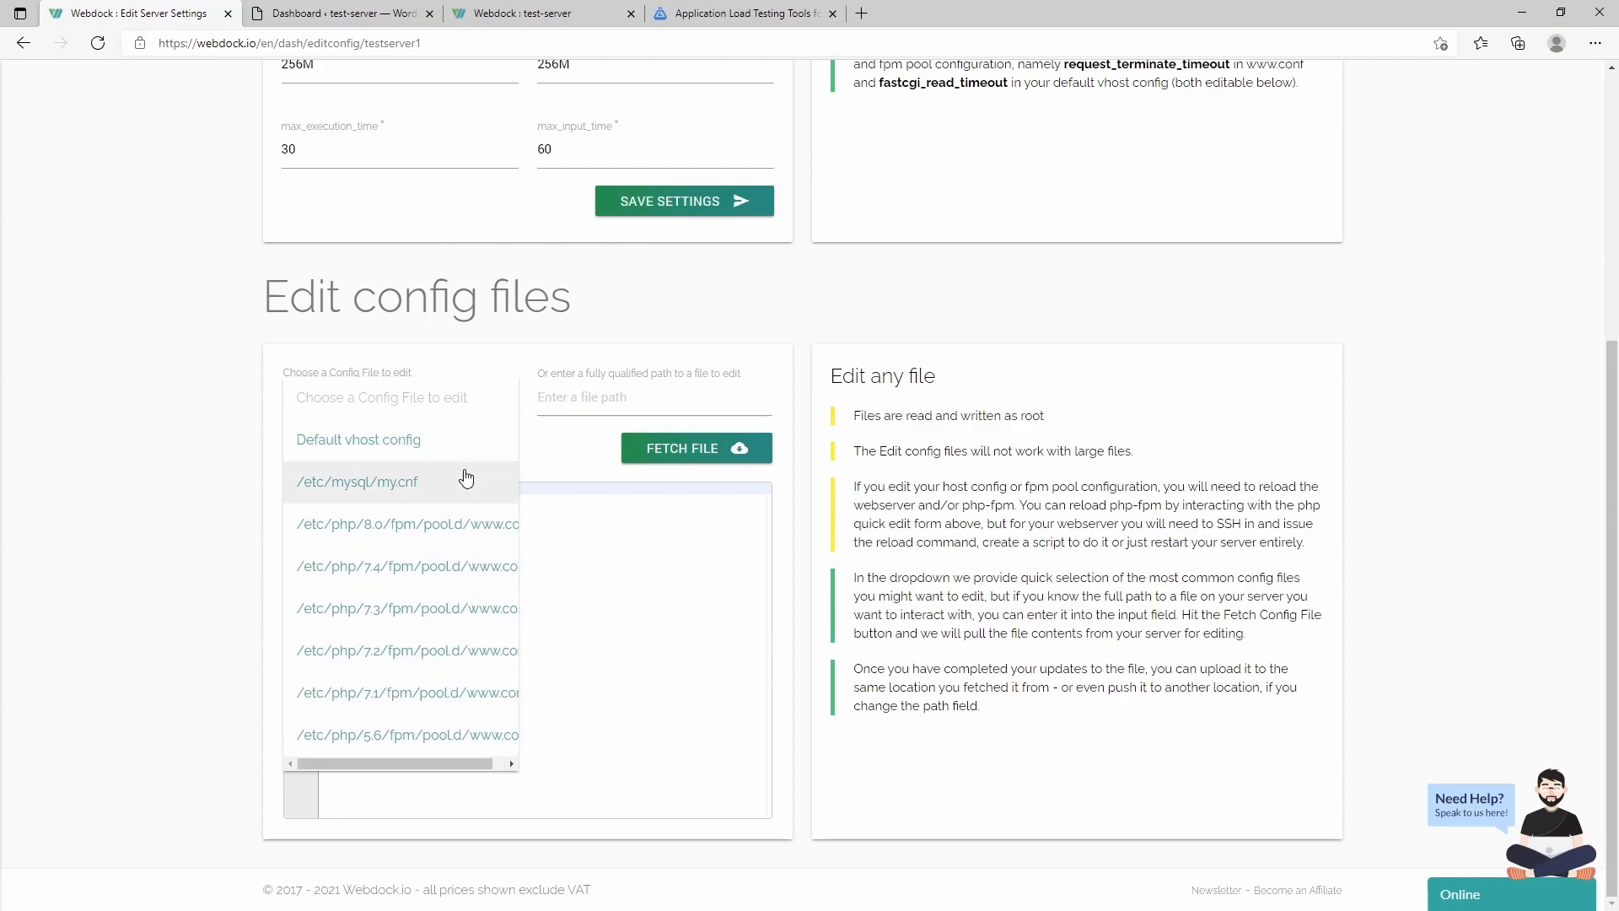
{"action": "left_click", "coordinate": [209, 605]}
{"action": "scroll", "coordinate": [209, 604], "scroll_direction": "up", "scroll_amount": 5}
{"action": "left_click", "coordinate": [1320, 176]}
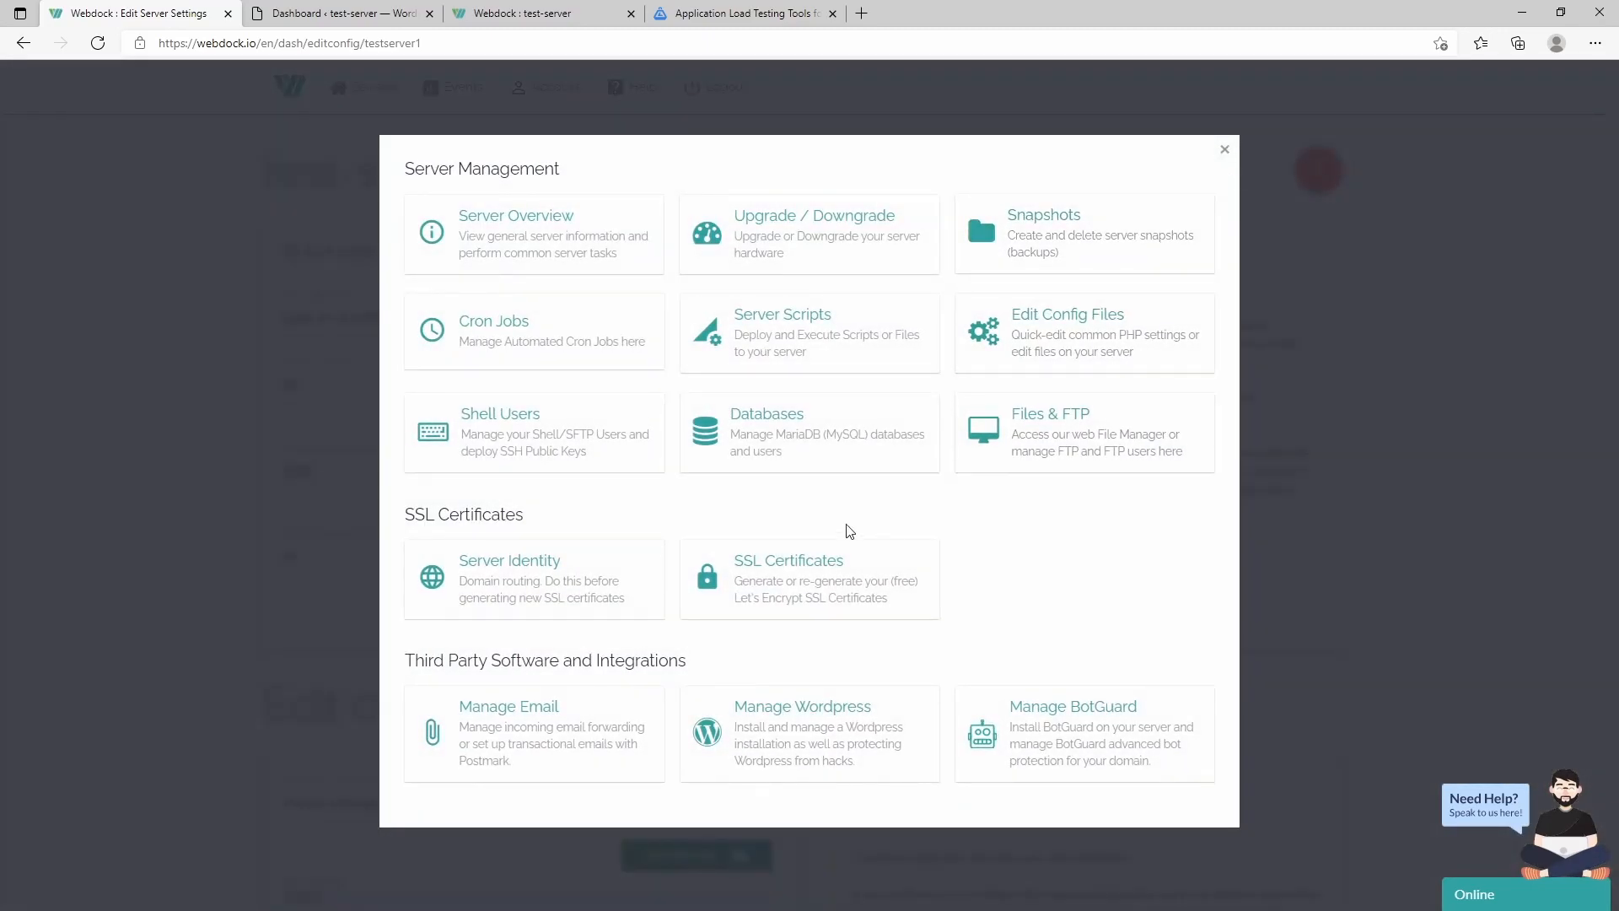
- Open Shell Users, scroll to the one existing sudo user, then reopen the management menu
{"action": "left_click", "coordinate": [533, 463]}
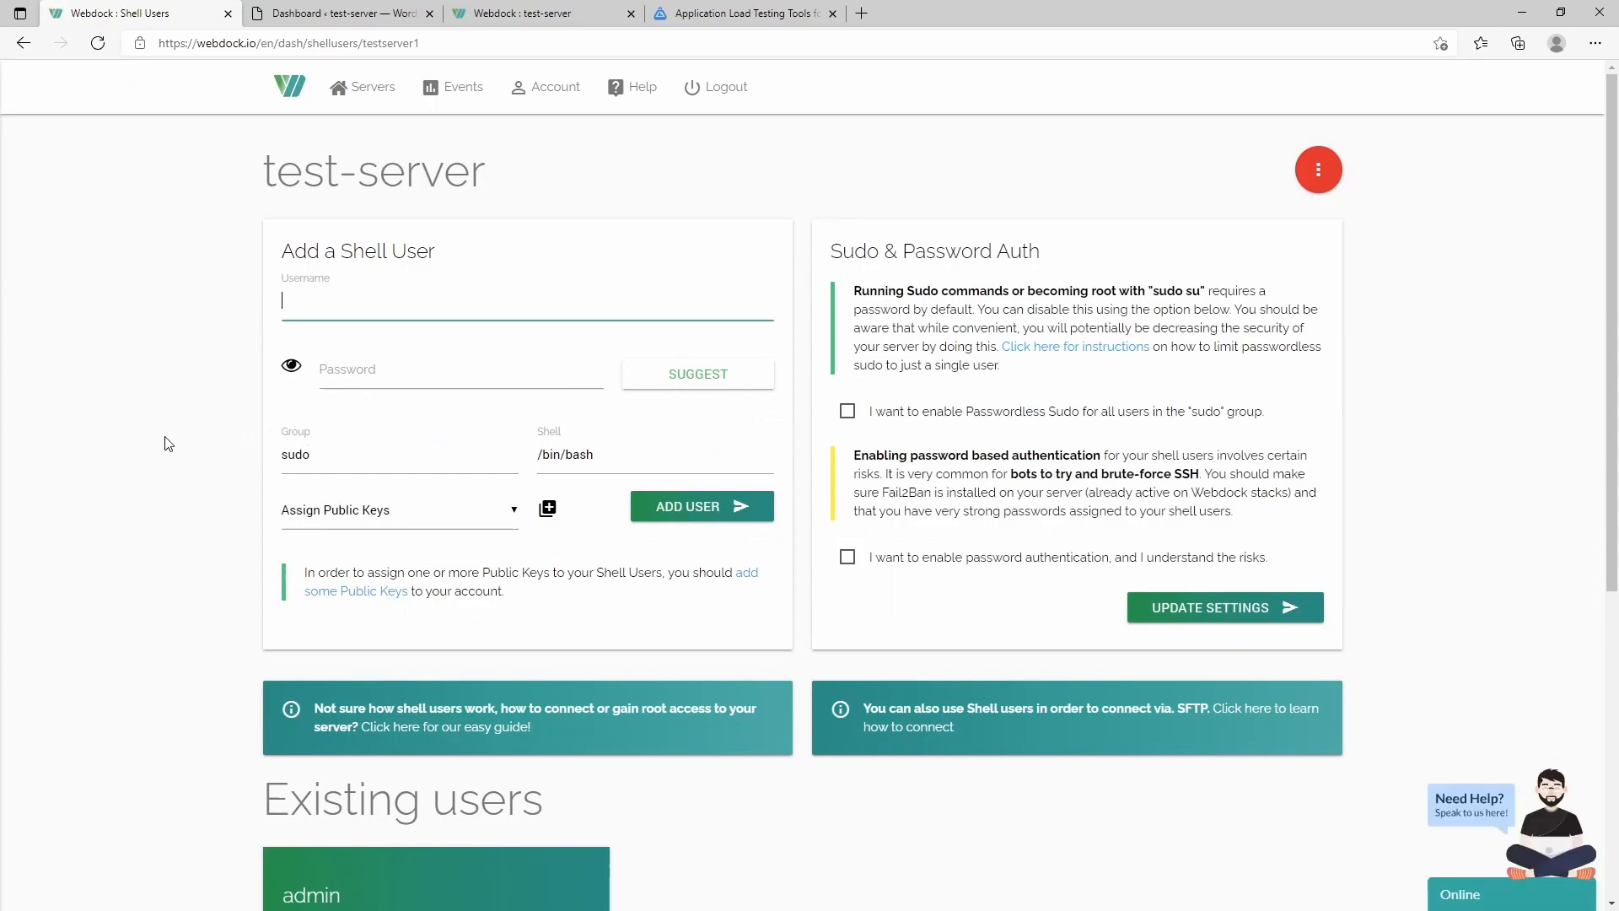
{"action": "scroll", "coordinate": [165, 443], "scroll_direction": "down", "scroll_amount": 4}
{"action": "scroll", "coordinate": [163, 441], "scroll_direction": "down", "scroll_amount": 2}
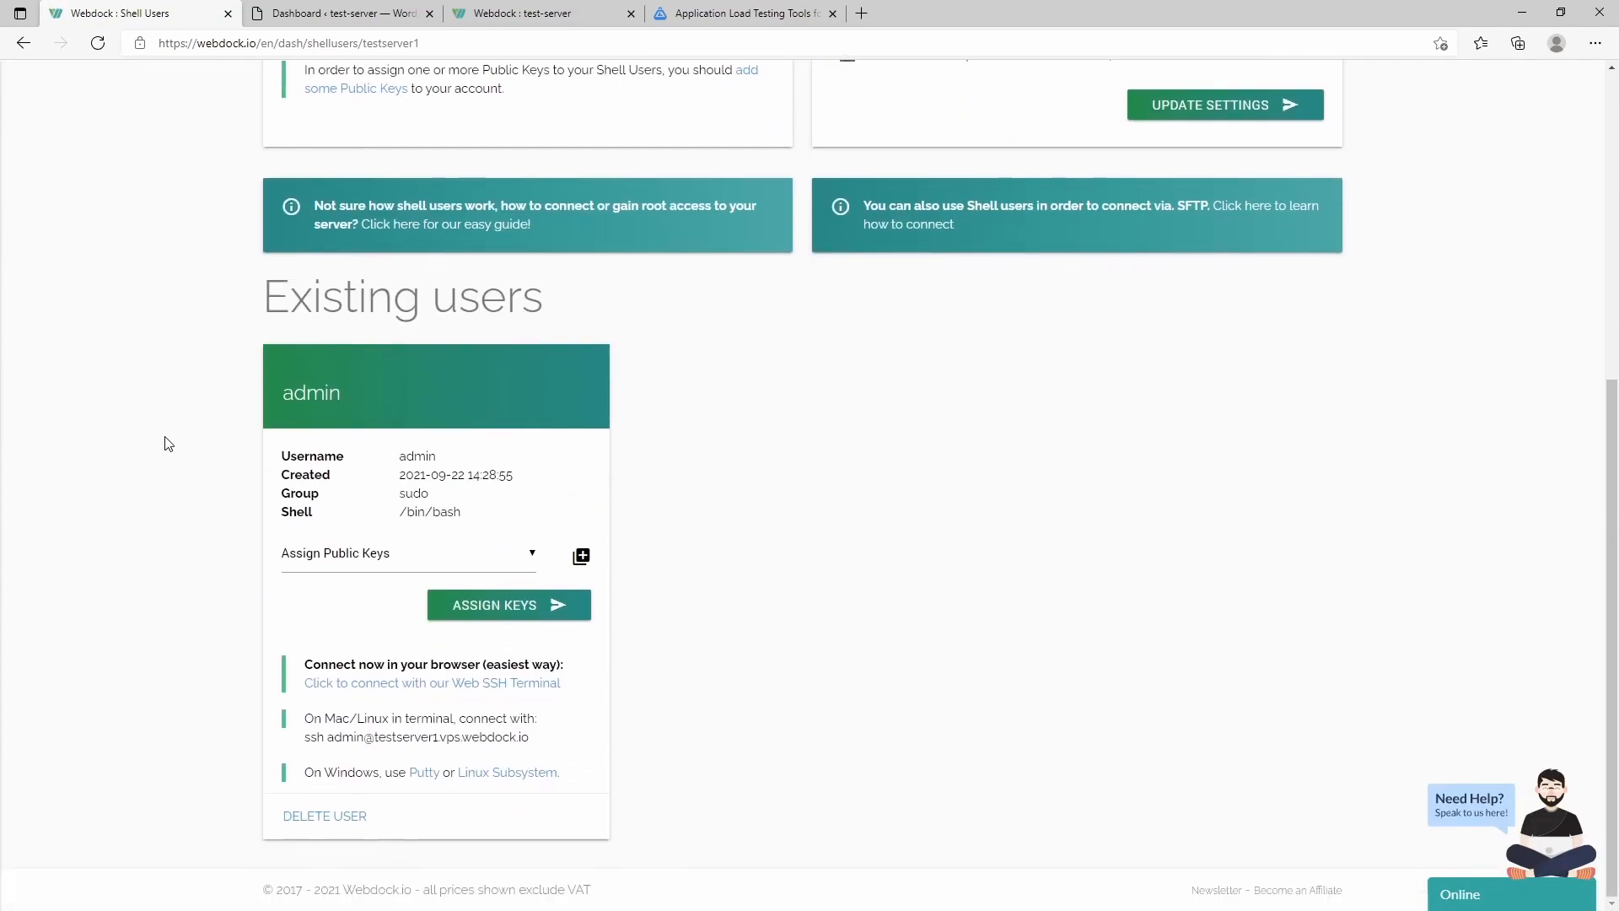
{"action": "scroll", "coordinate": [215, 520], "scroll_direction": "up", "scroll_amount": 5}
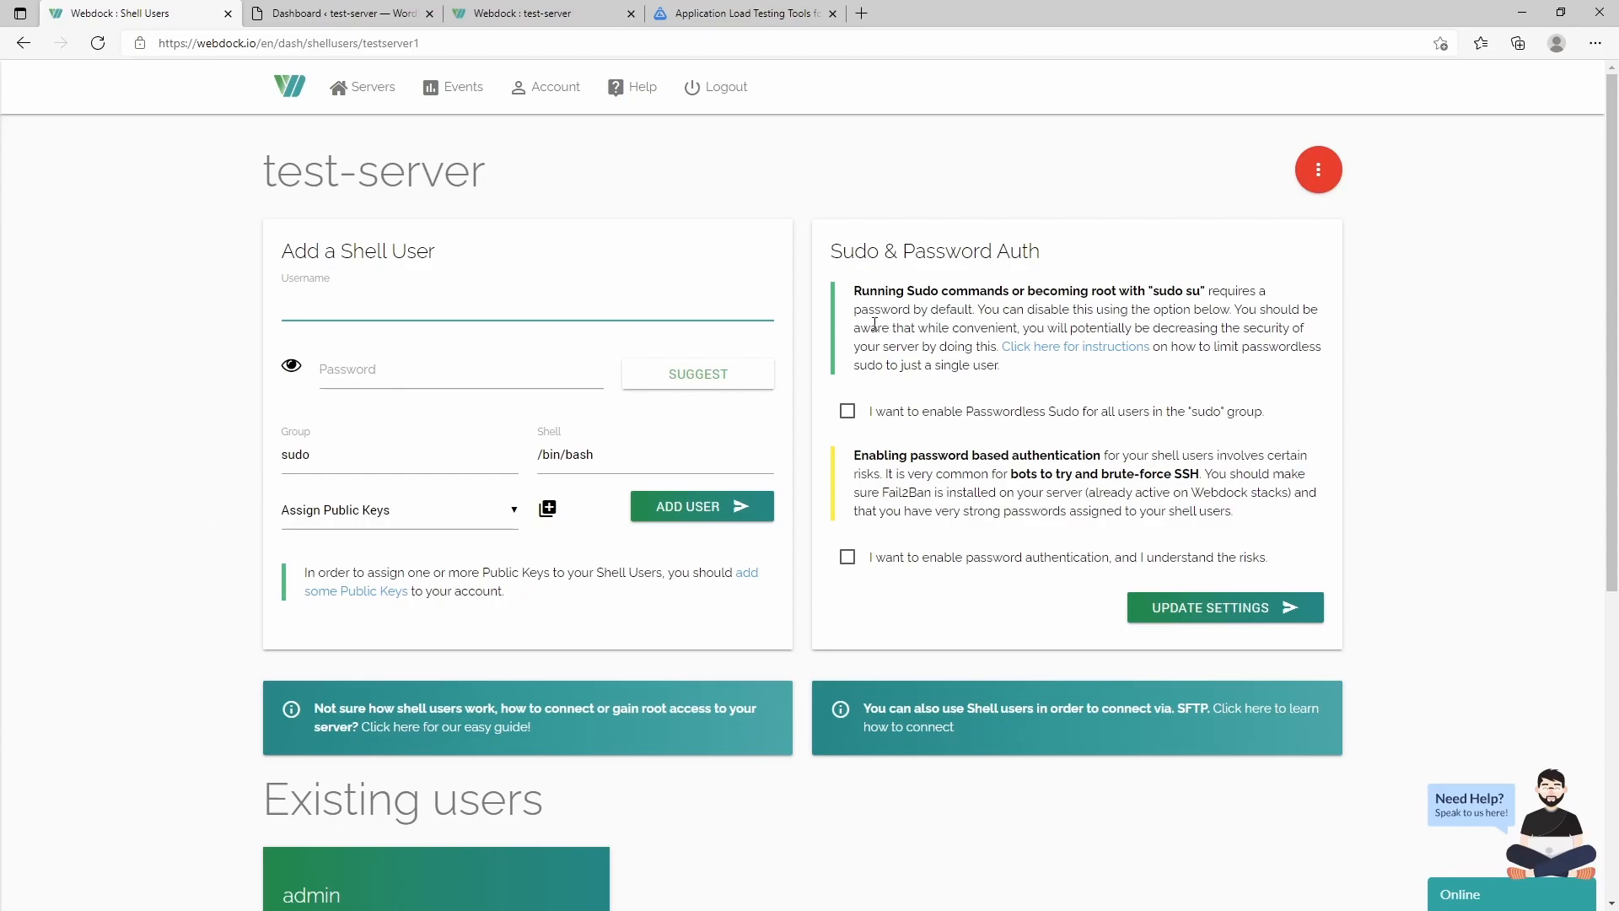
{"action": "left_click", "coordinate": [1321, 170]}
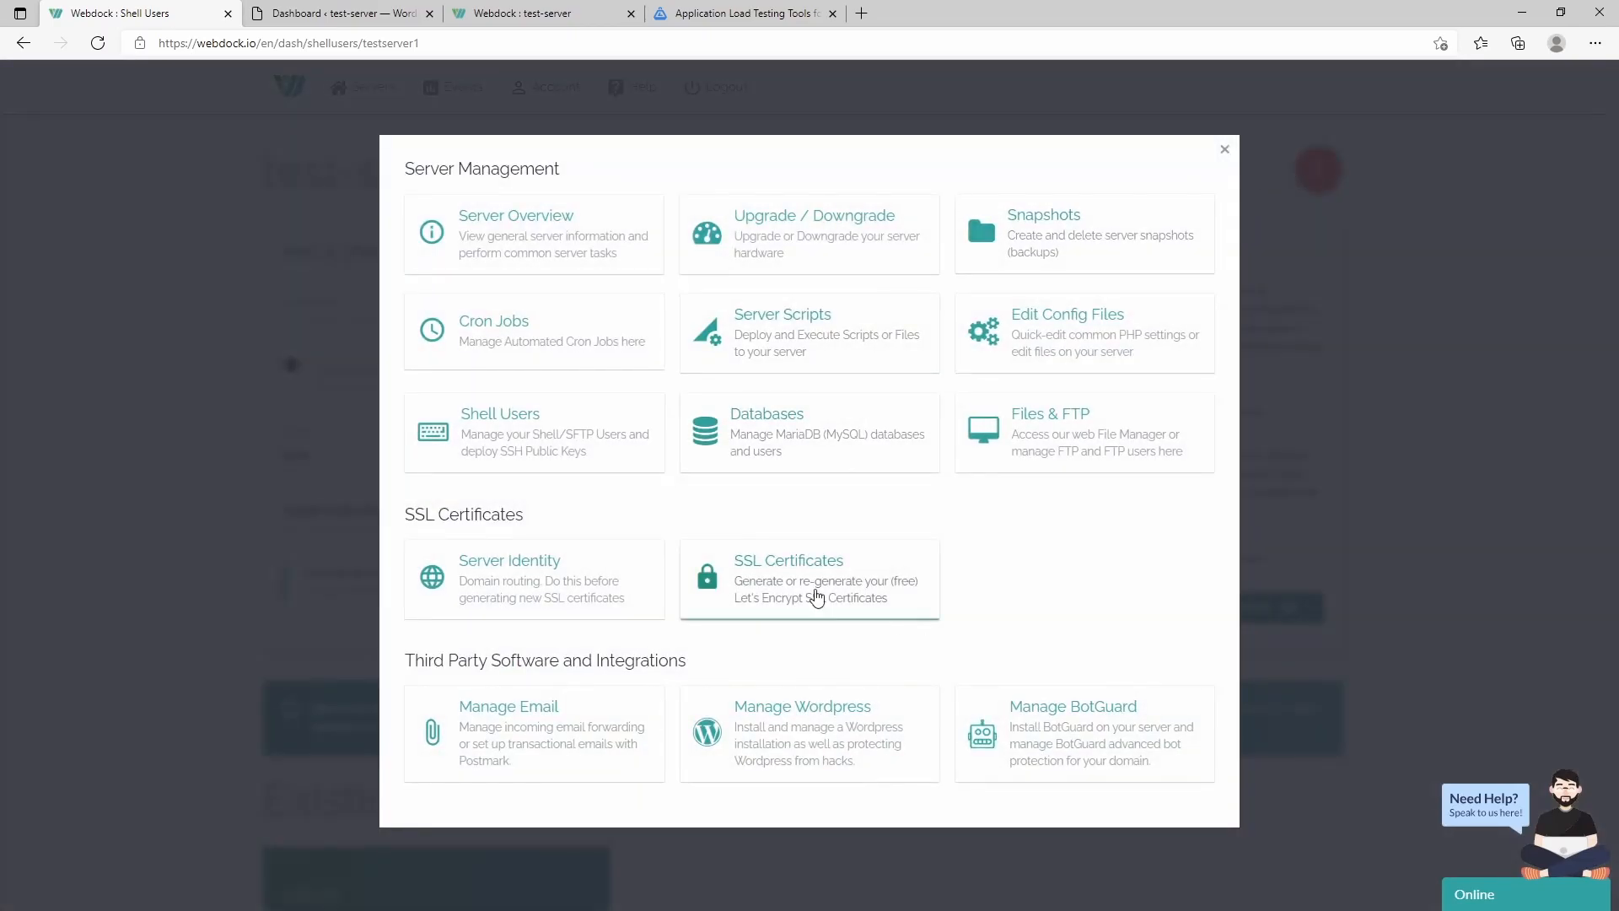
- Open the Databases page and its phpMyAdmin login, then go to Files & FTP
{"action": "left_click", "coordinate": [847, 431]}
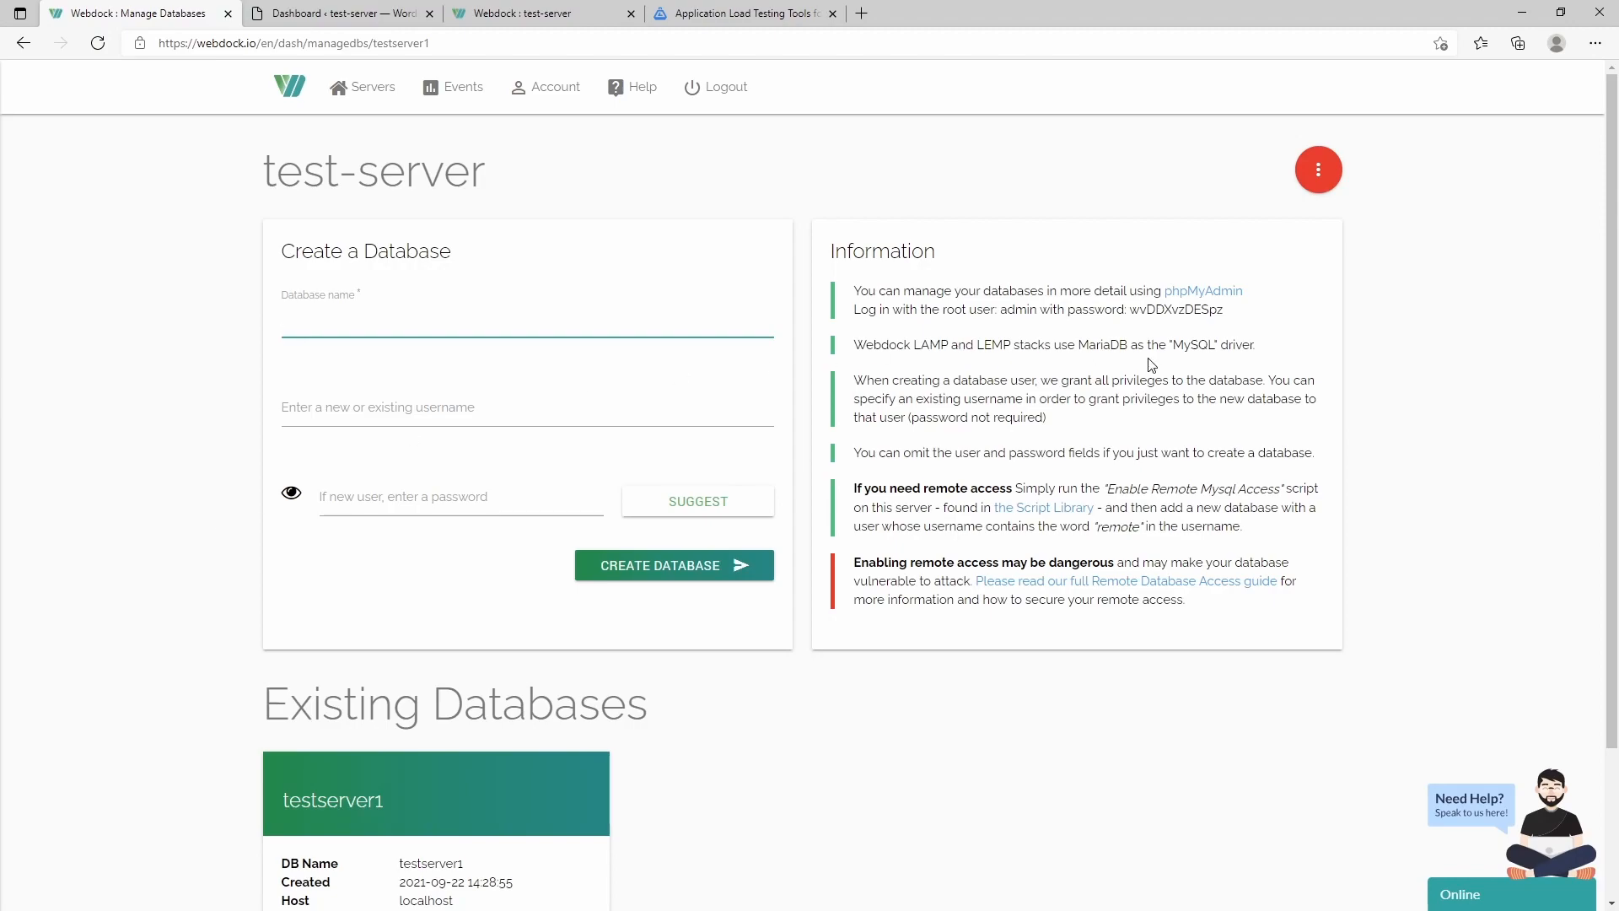
{"action": "left_click", "coordinate": [1196, 293]}
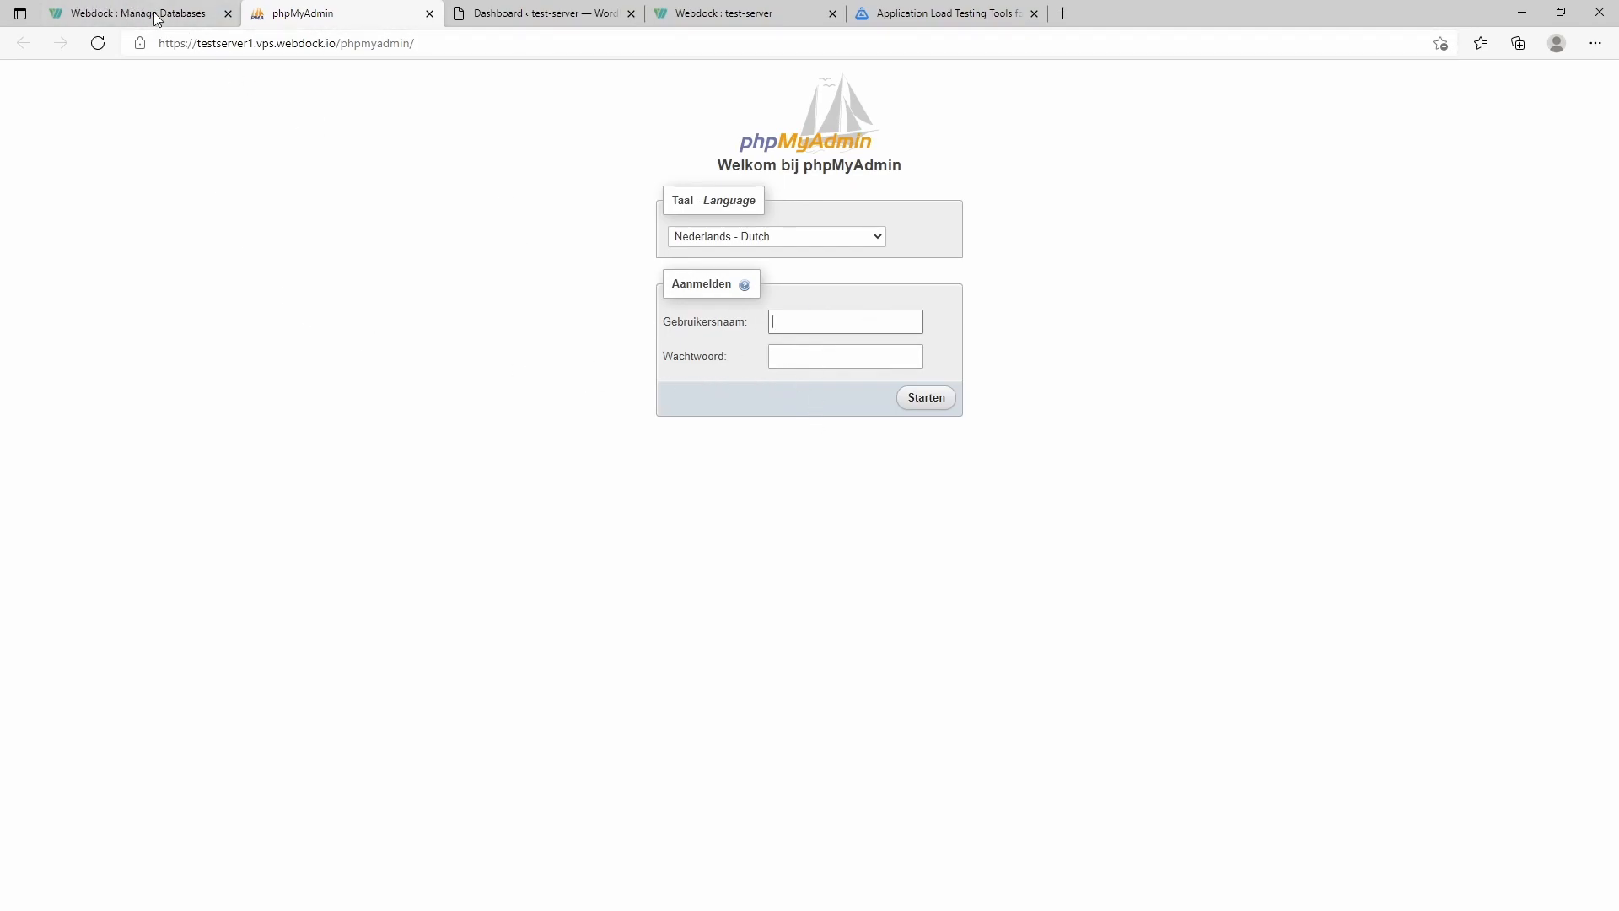
{"action": "left_click", "coordinate": [429, 14]}
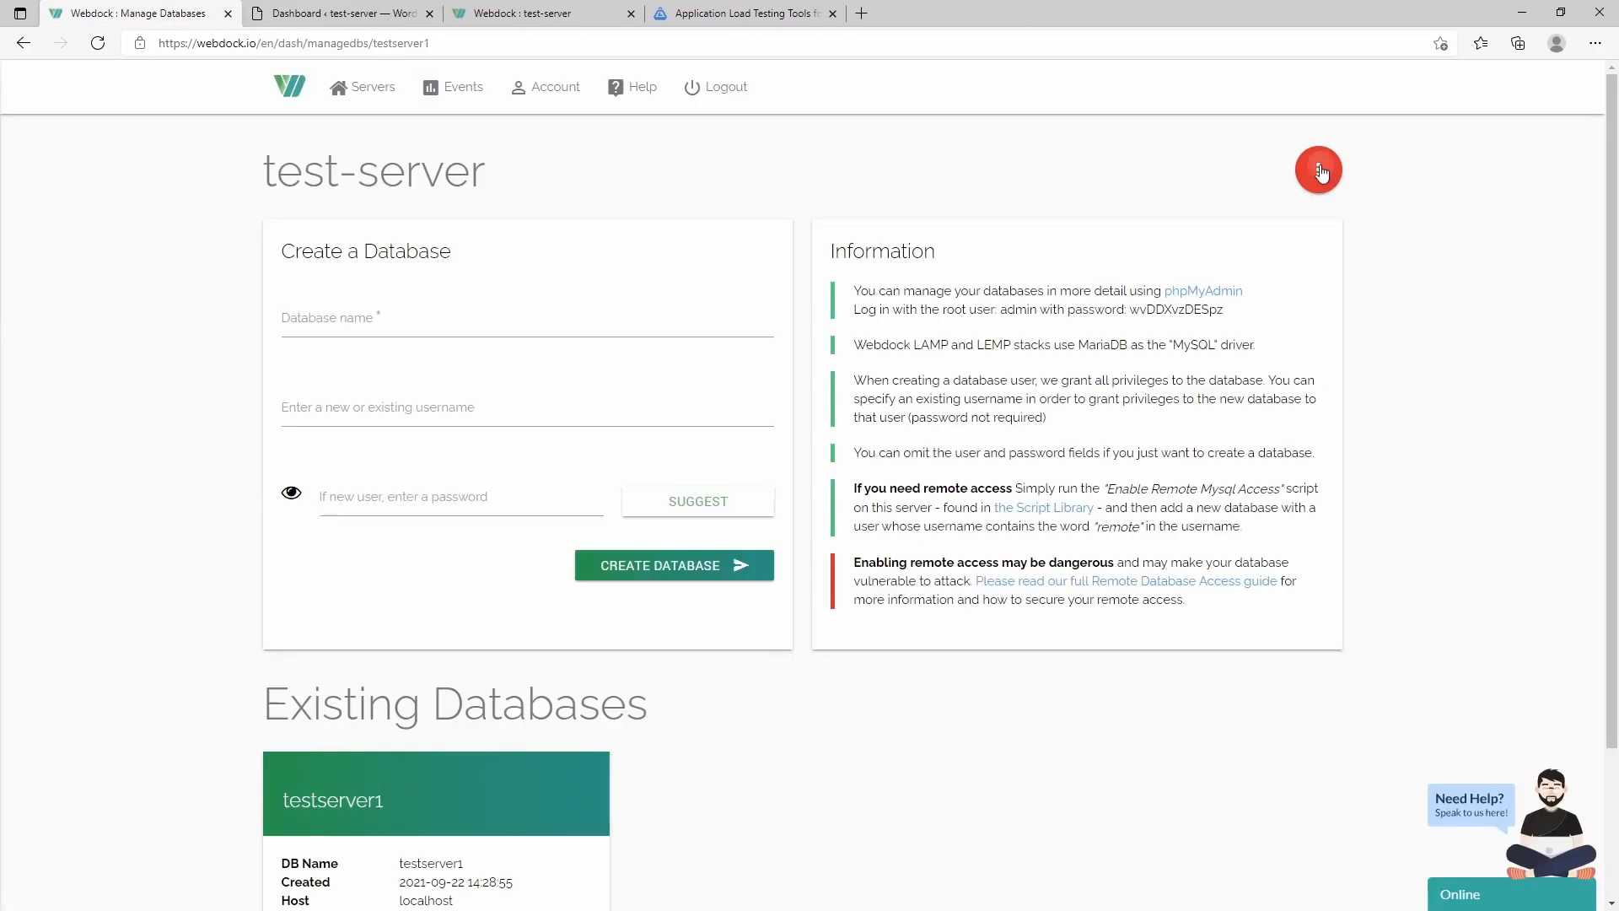
{"action": "left_click", "coordinate": [1317, 169]}
{"action": "left_click", "coordinate": [1086, 424]}
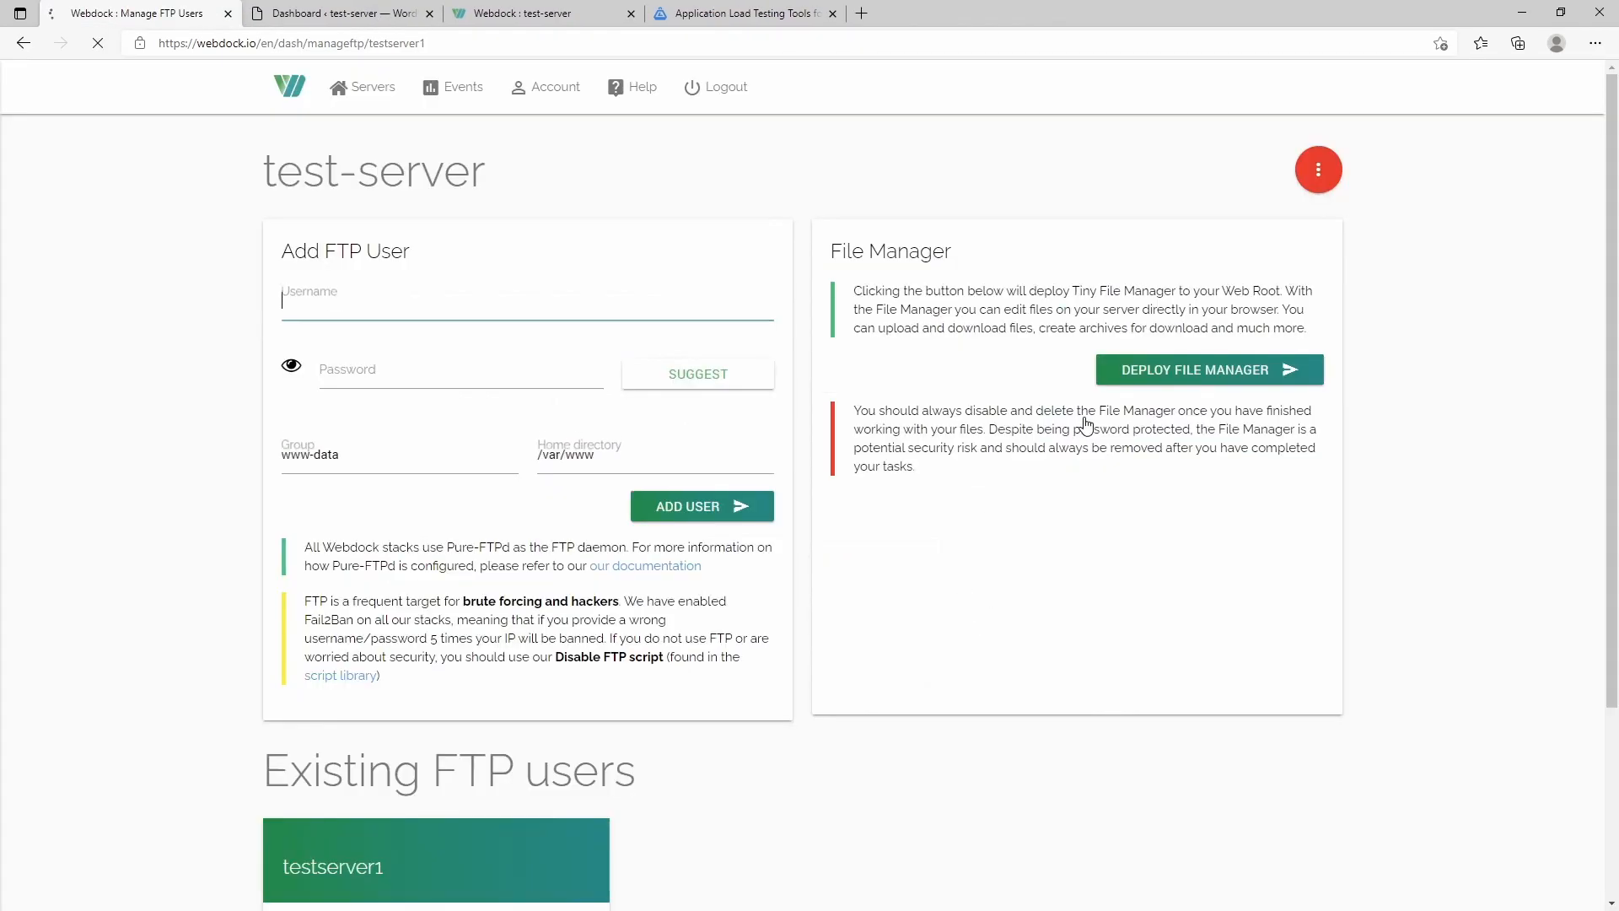
- Deploy the File Manager to /var/www/html and open it in a new tab
{"action": "left_click", "coordinate": [310, 289]}
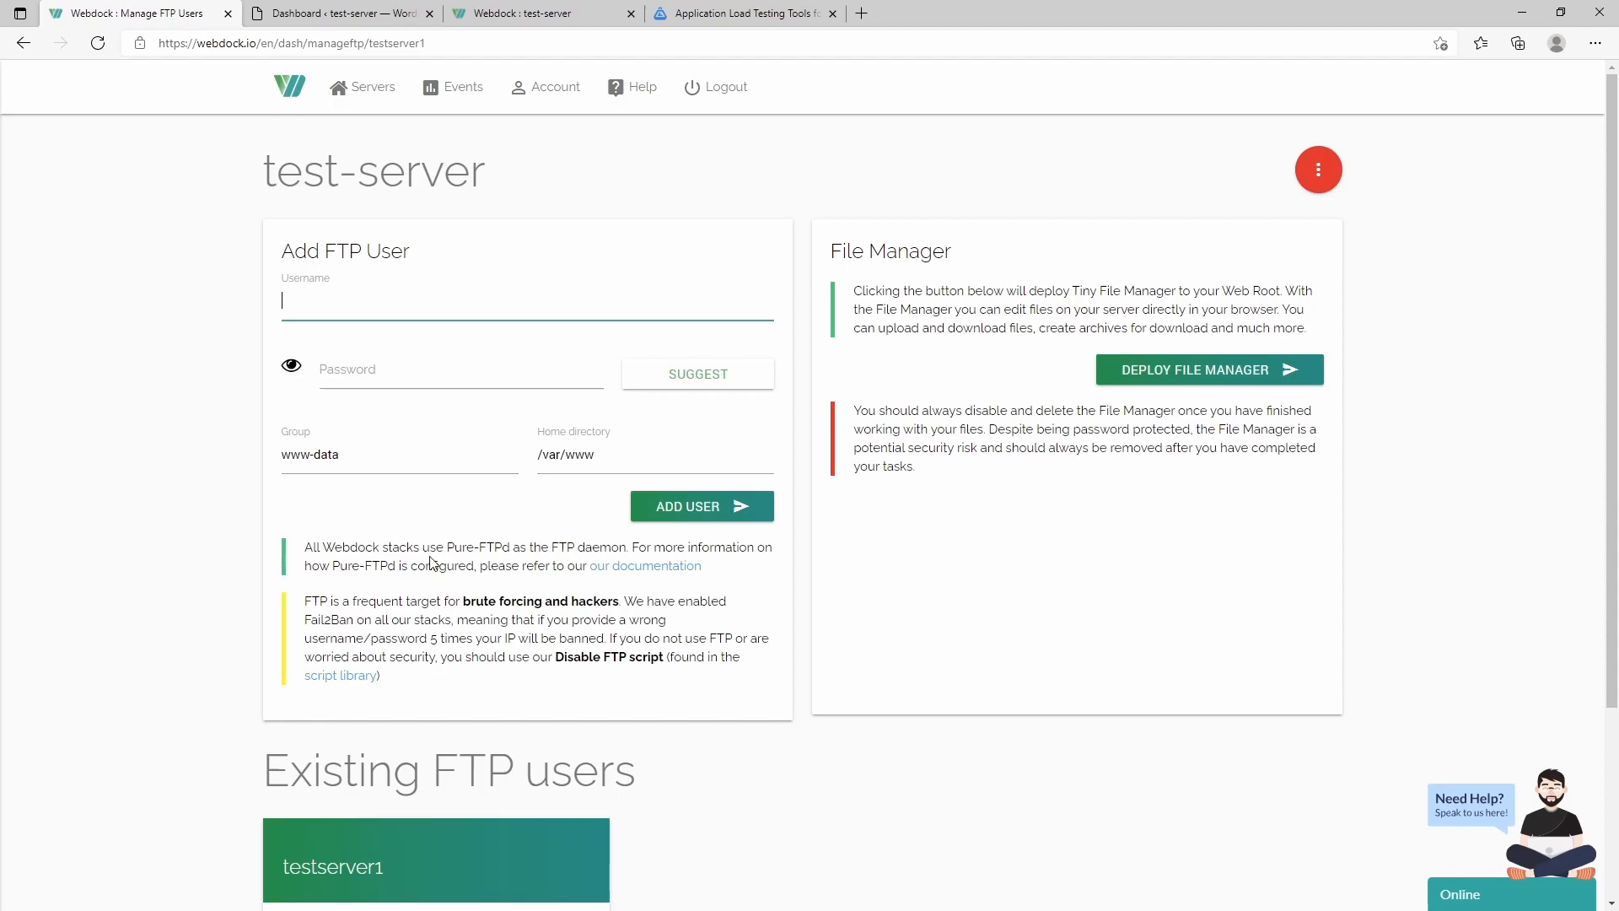
{"action": "scroll", "coordinate": [510, 455], "scroll_direction": "down", "scroll_amount": 3}
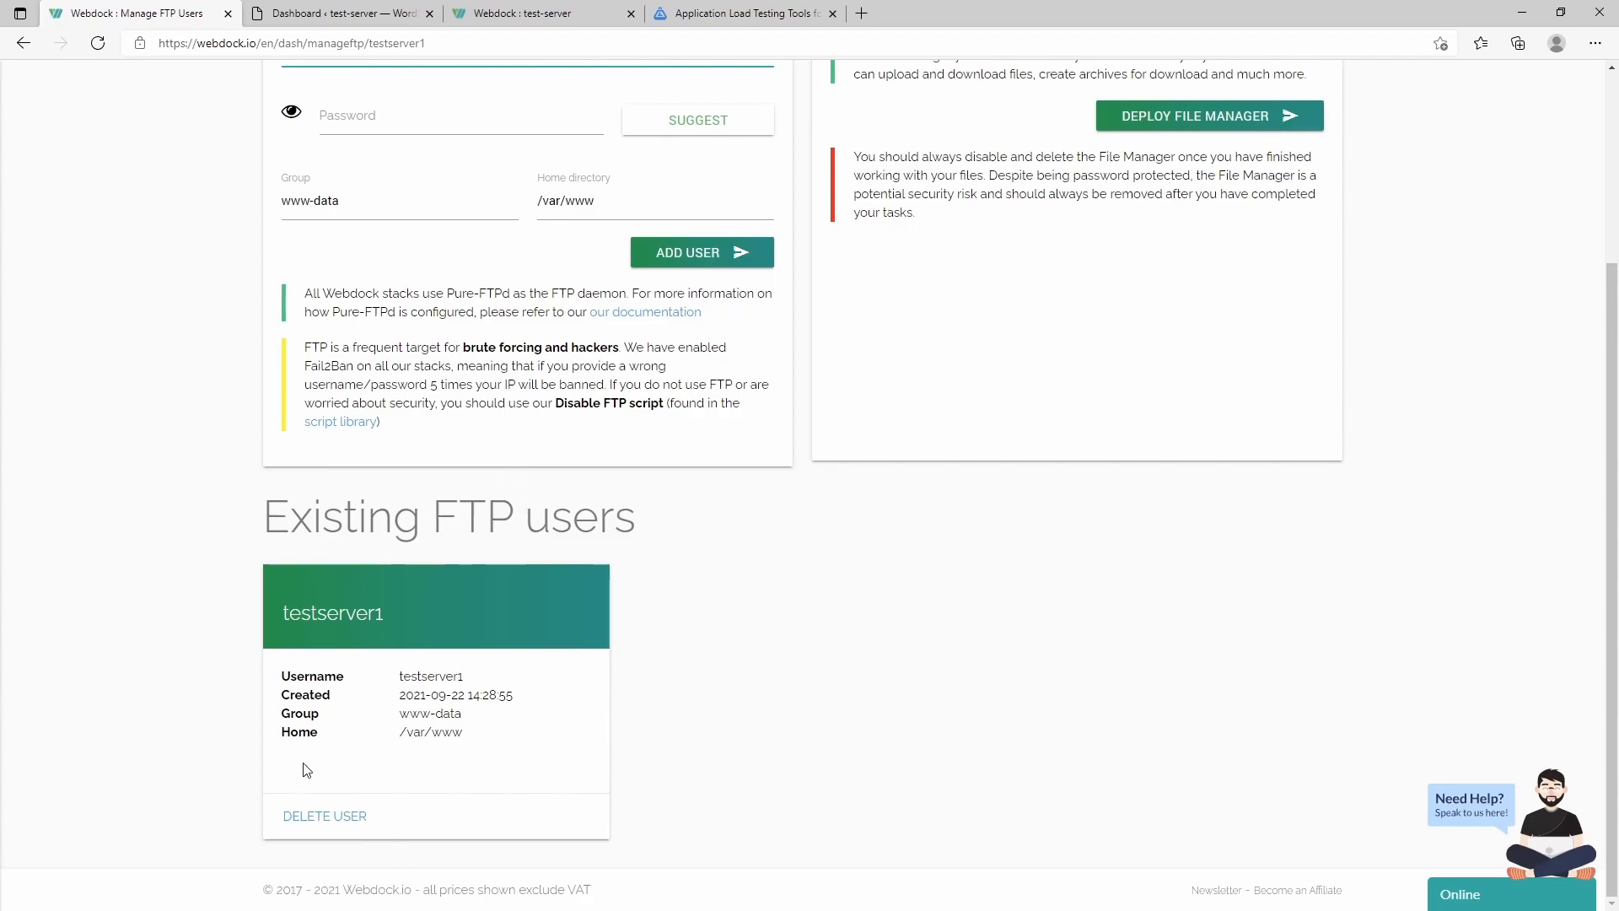
{"action": "scroll", "coordinate": [502, 501], "scroll_direction": "up", "scroll_amount": 3}
{"action": "left_click", "coordinate": [1195, 371]}
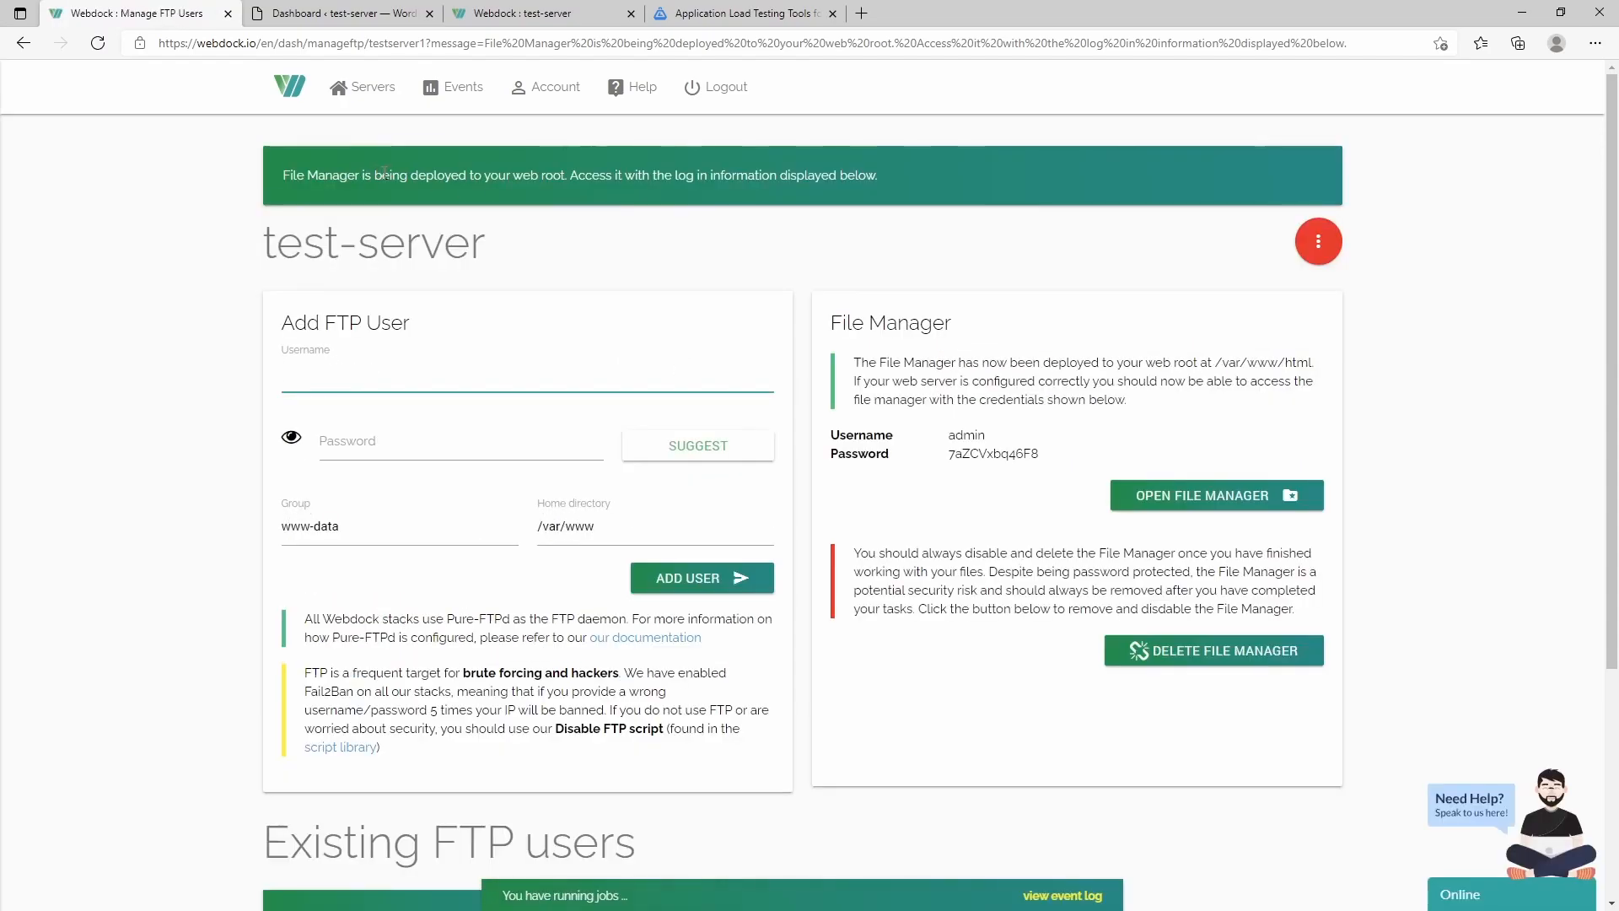
{"action": "left_click", "coordinate": [1260, 496]}
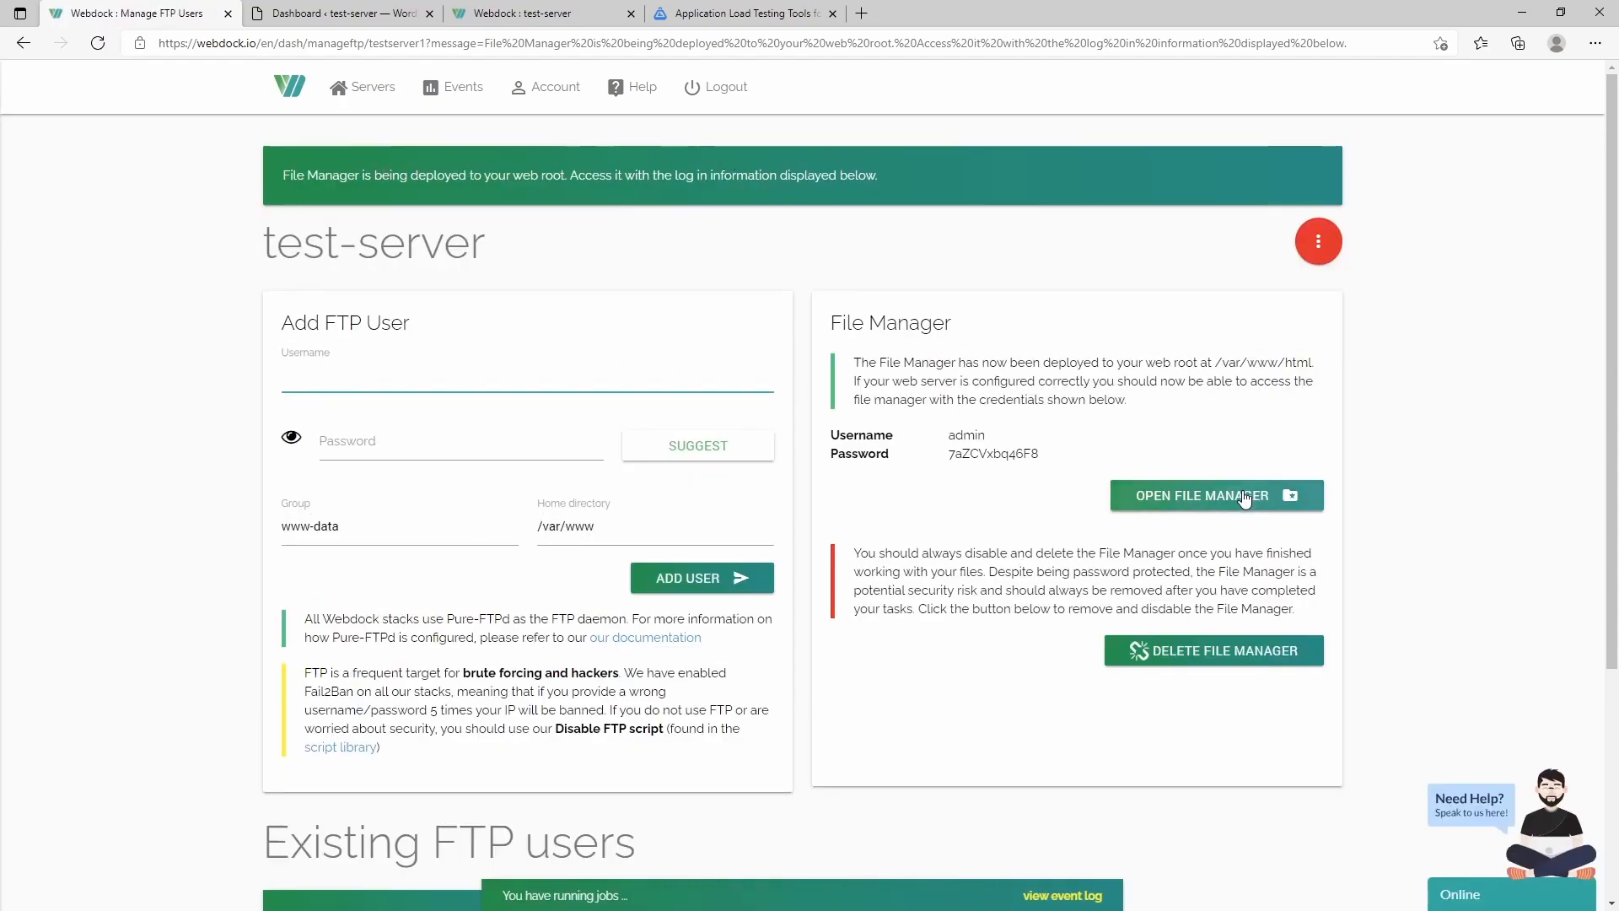
- Copy the username from Webdock's FTP details into the Tiny File Manager login
{"action": "left_click", "coordinate": [631, 14]}
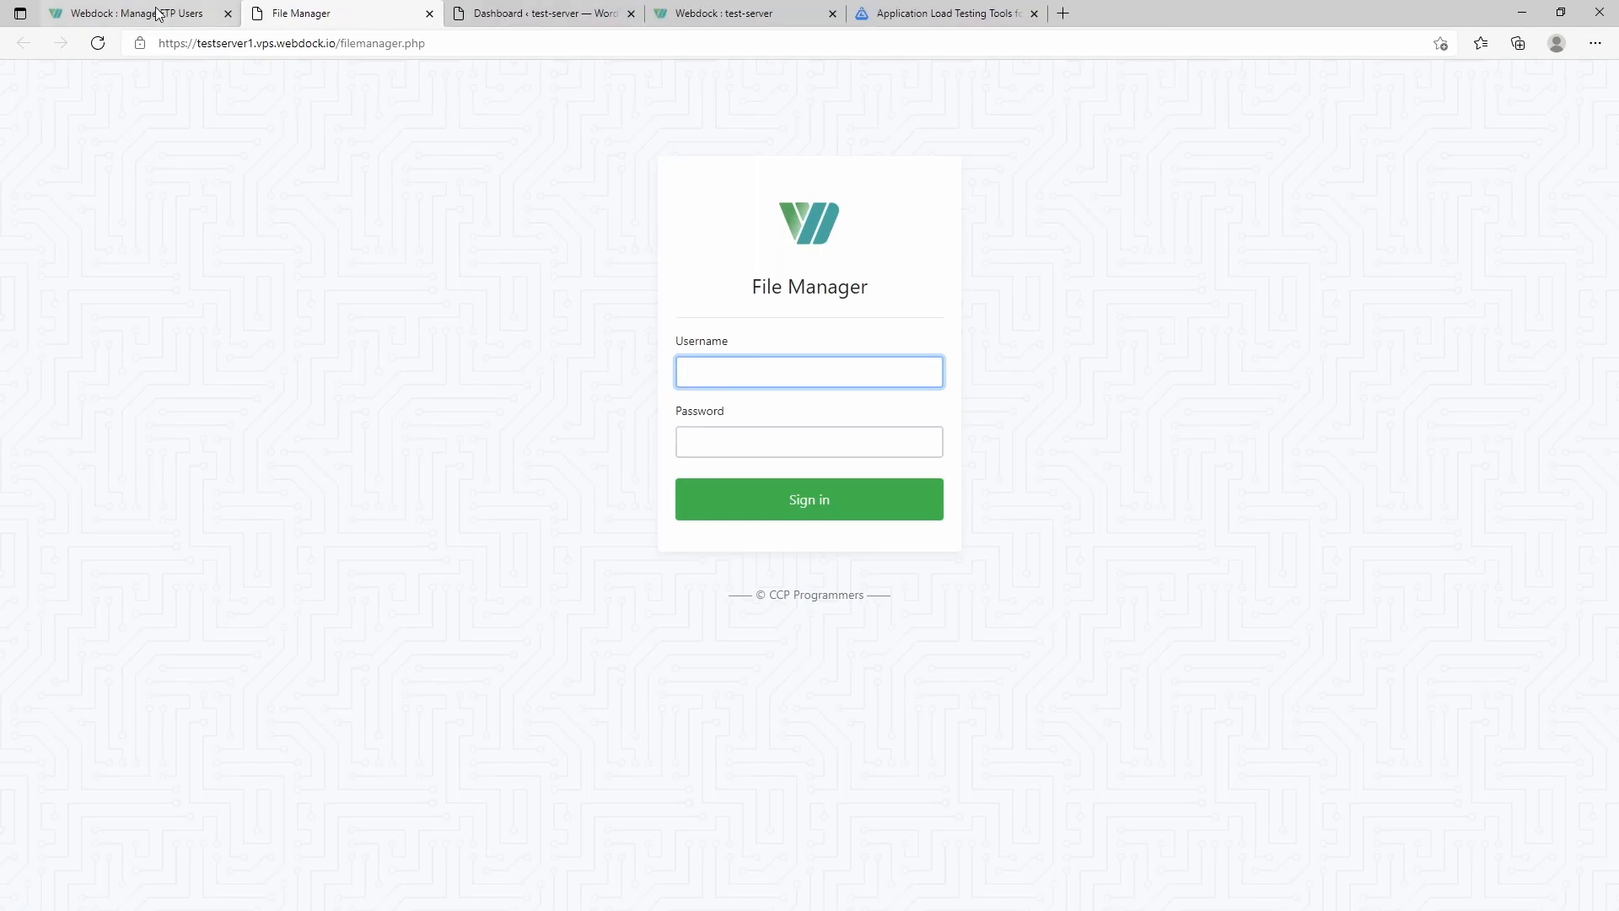
{"action": "left_click", "coordinate": [157, 19]}
{"action": "double_click", "coordinate": [967, 435]}
{"action": "key", "text": "ctrl+c"}
{"action": "left_click", "coordinate": [301, 14]}
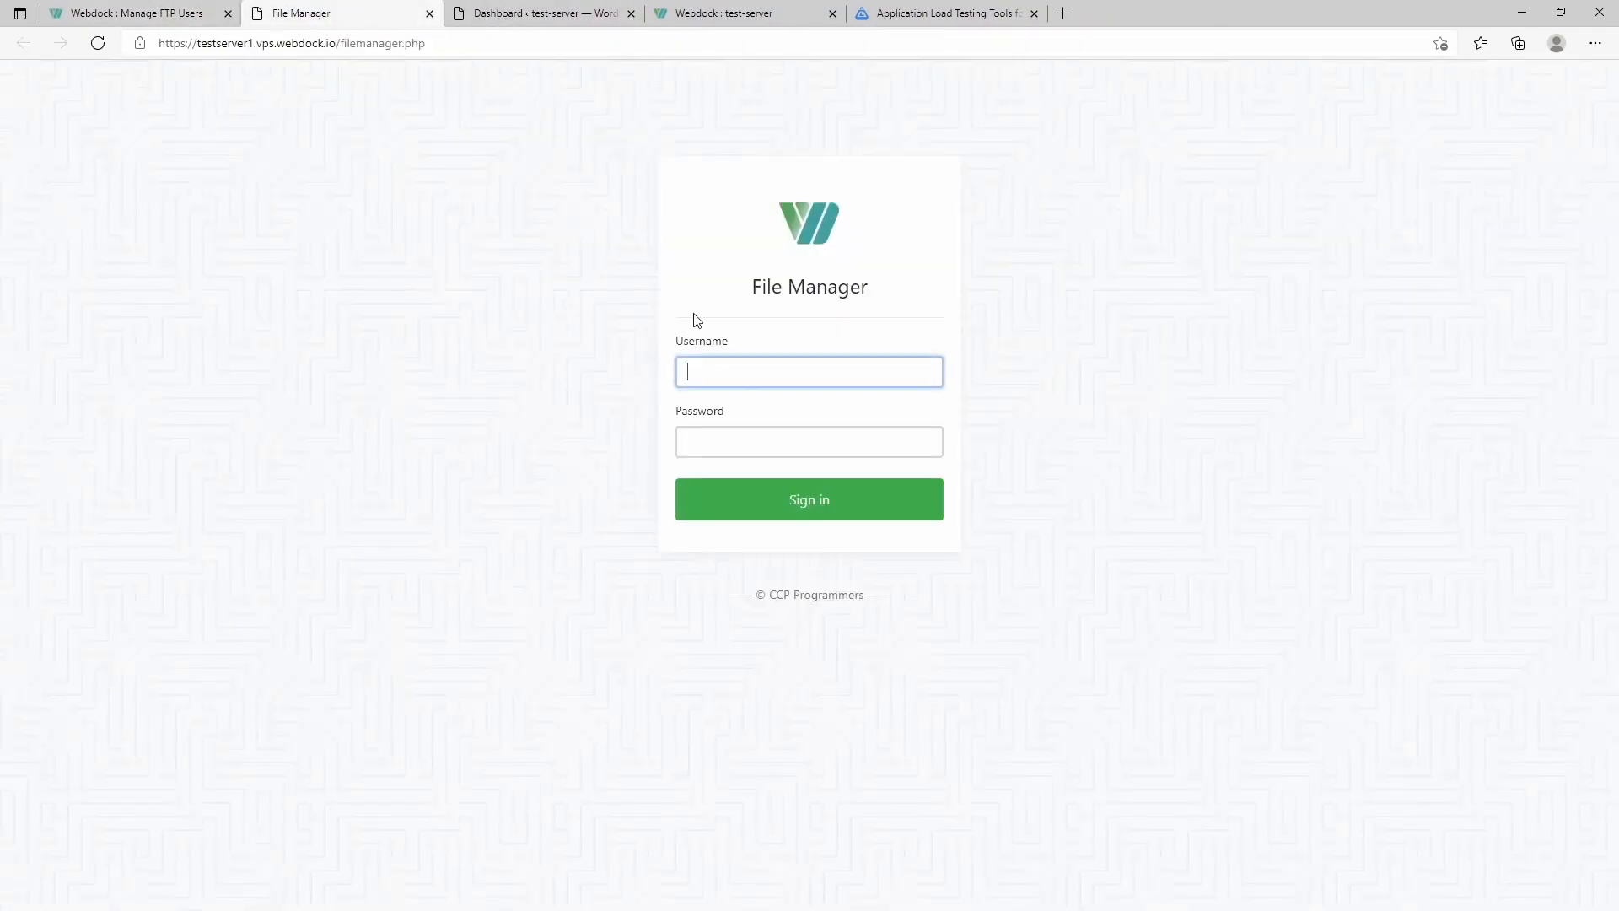
{"action": "key", "text": "ctrl+v"}
- Copy the password into the File Manager password field and sign in
{"action": "left_click", "coordinate": [145, 13]}
{"action": "double_click", "coordinate": [993, 451]}
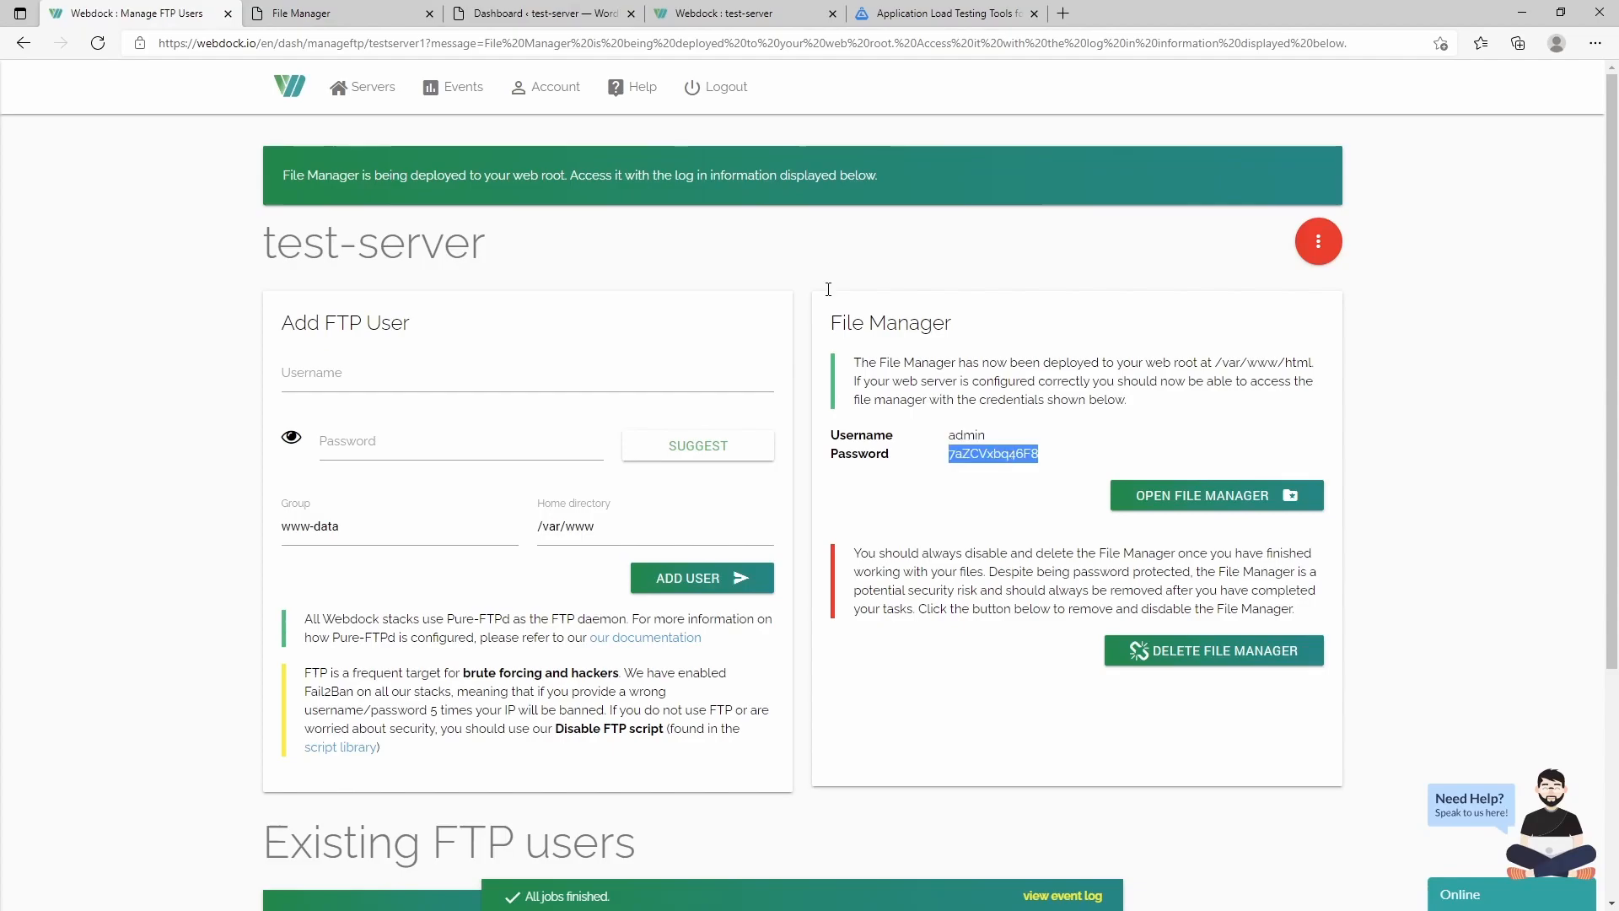
{"action": "left_click", "coordinate": [301, 13]}
{"action": "left_click", "coordinate": [687, 439]}
{"action": "key", "text": "ctrl+v"}
{"action": "left_click", "coordinate": [794, 509]}
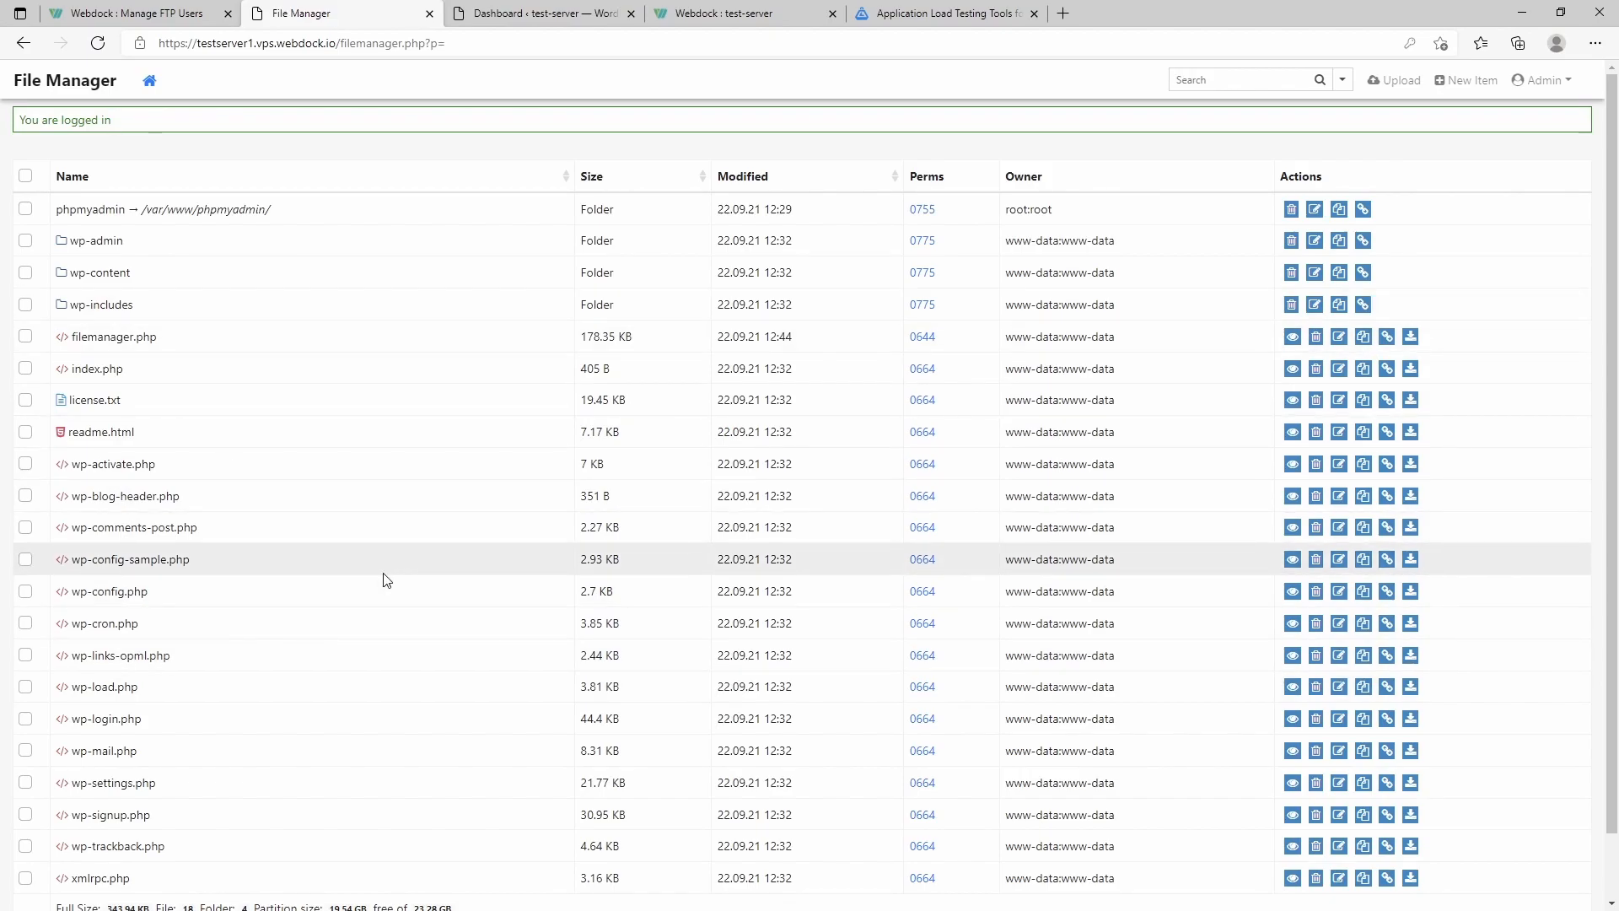
- Look over the web root listing, then return to Webdock's FTP page and open the server sections menu
{"action": "scroll", "coordinate": [385, 579], "scroll_direction": "down", "scroll_amount": 1}
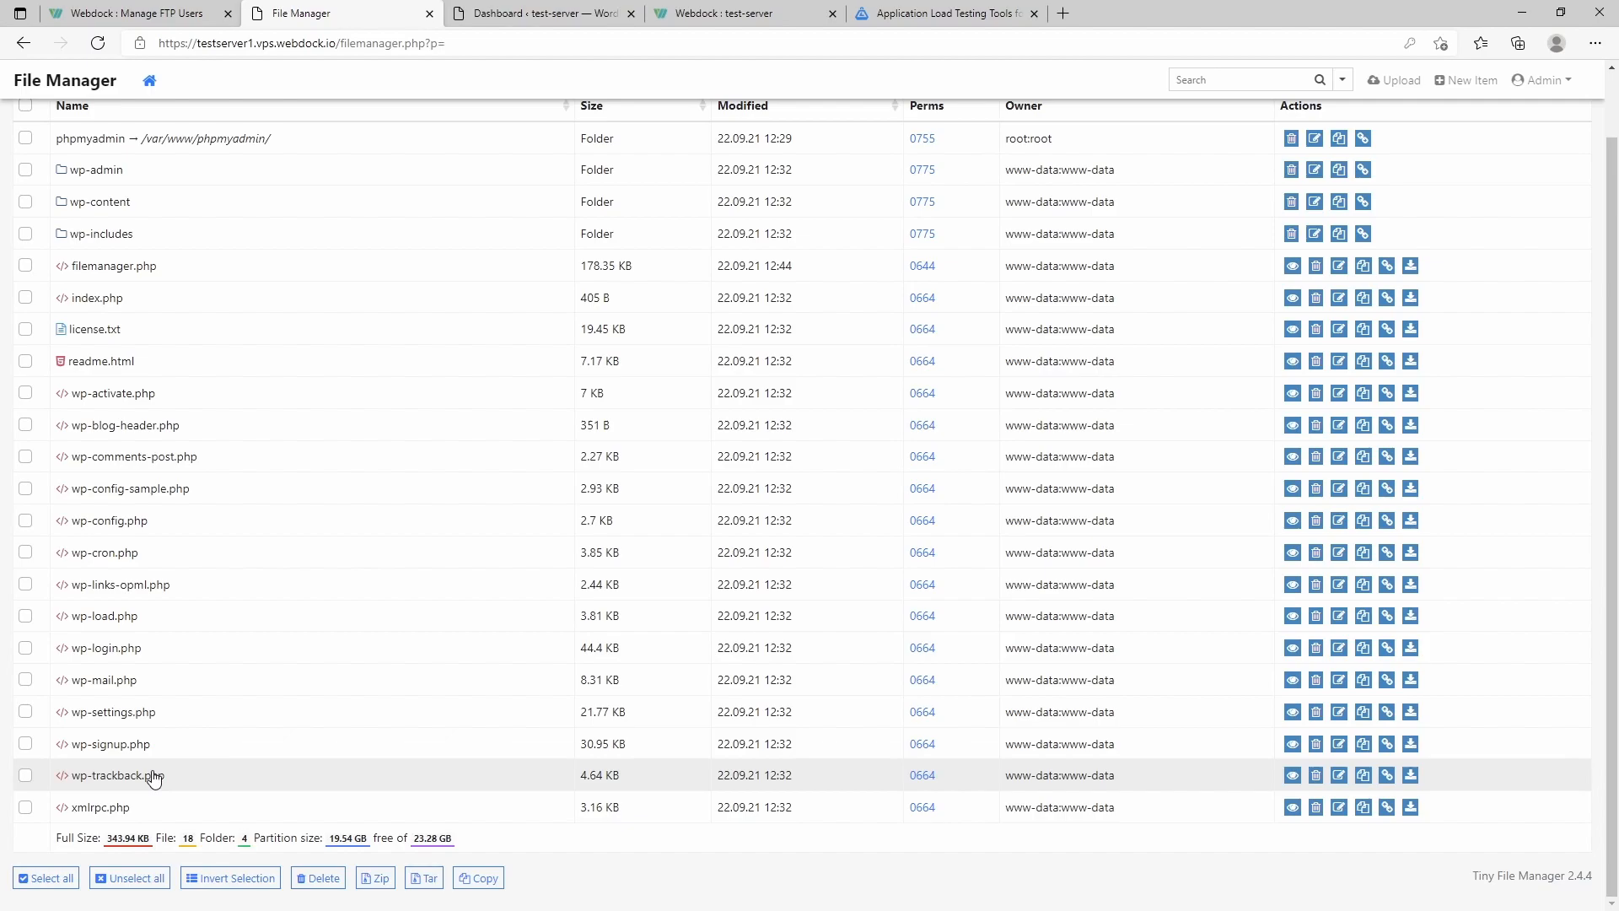
{"action": "scroll", "coordinate": [224, 618], "scroll_direction": "up", "scroll_amount": 1}
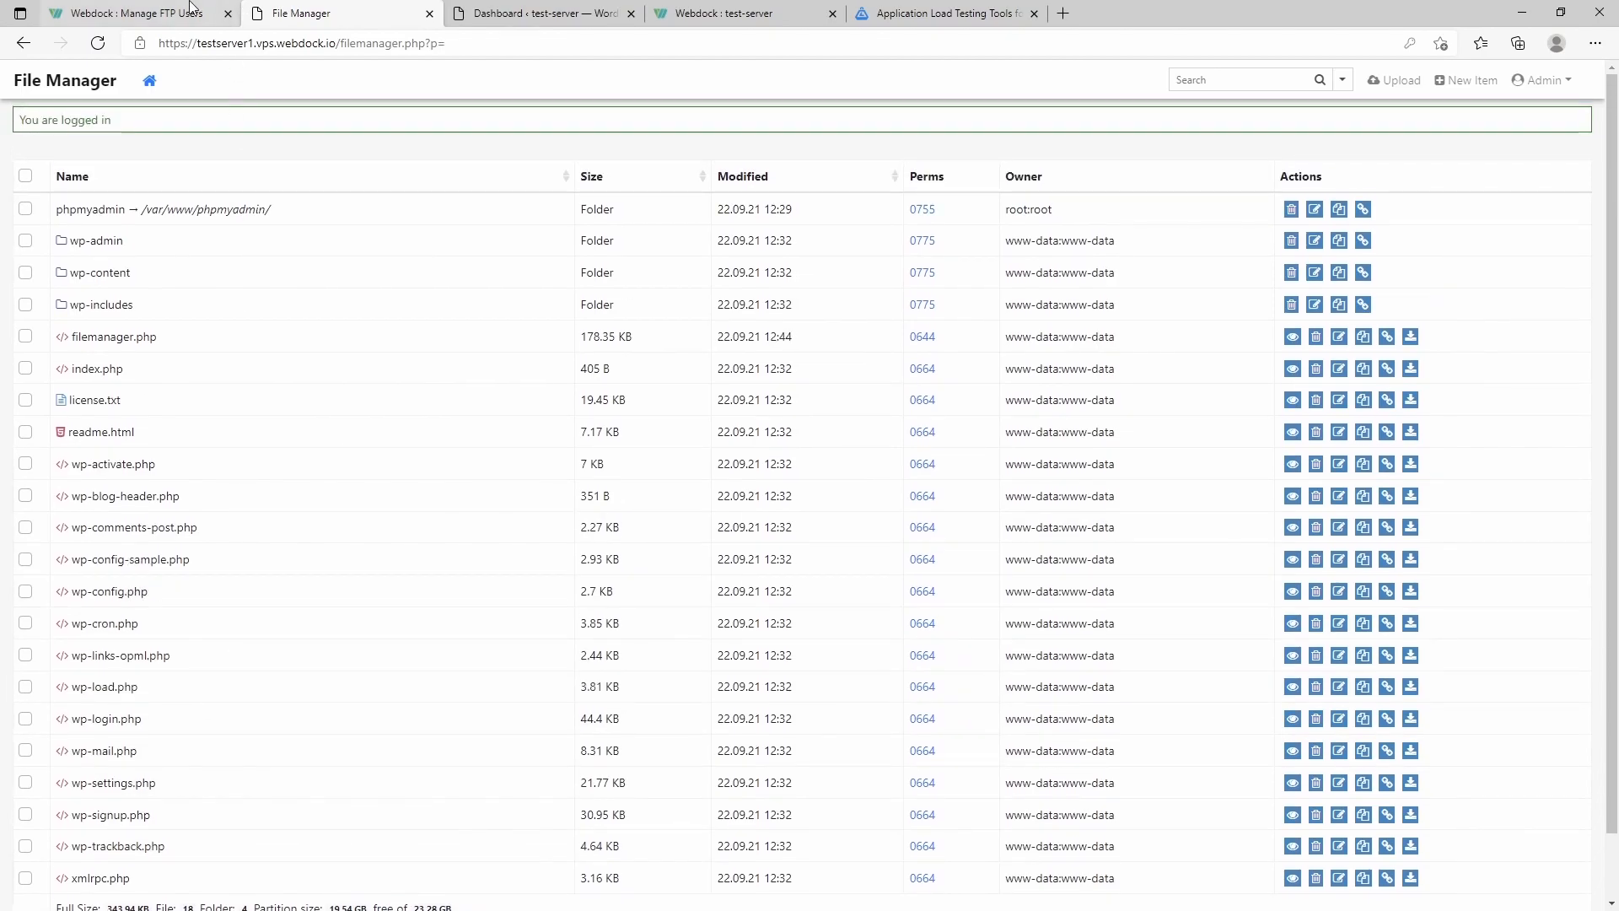
{"action": "left_click", "coordinate": [126, 13]}
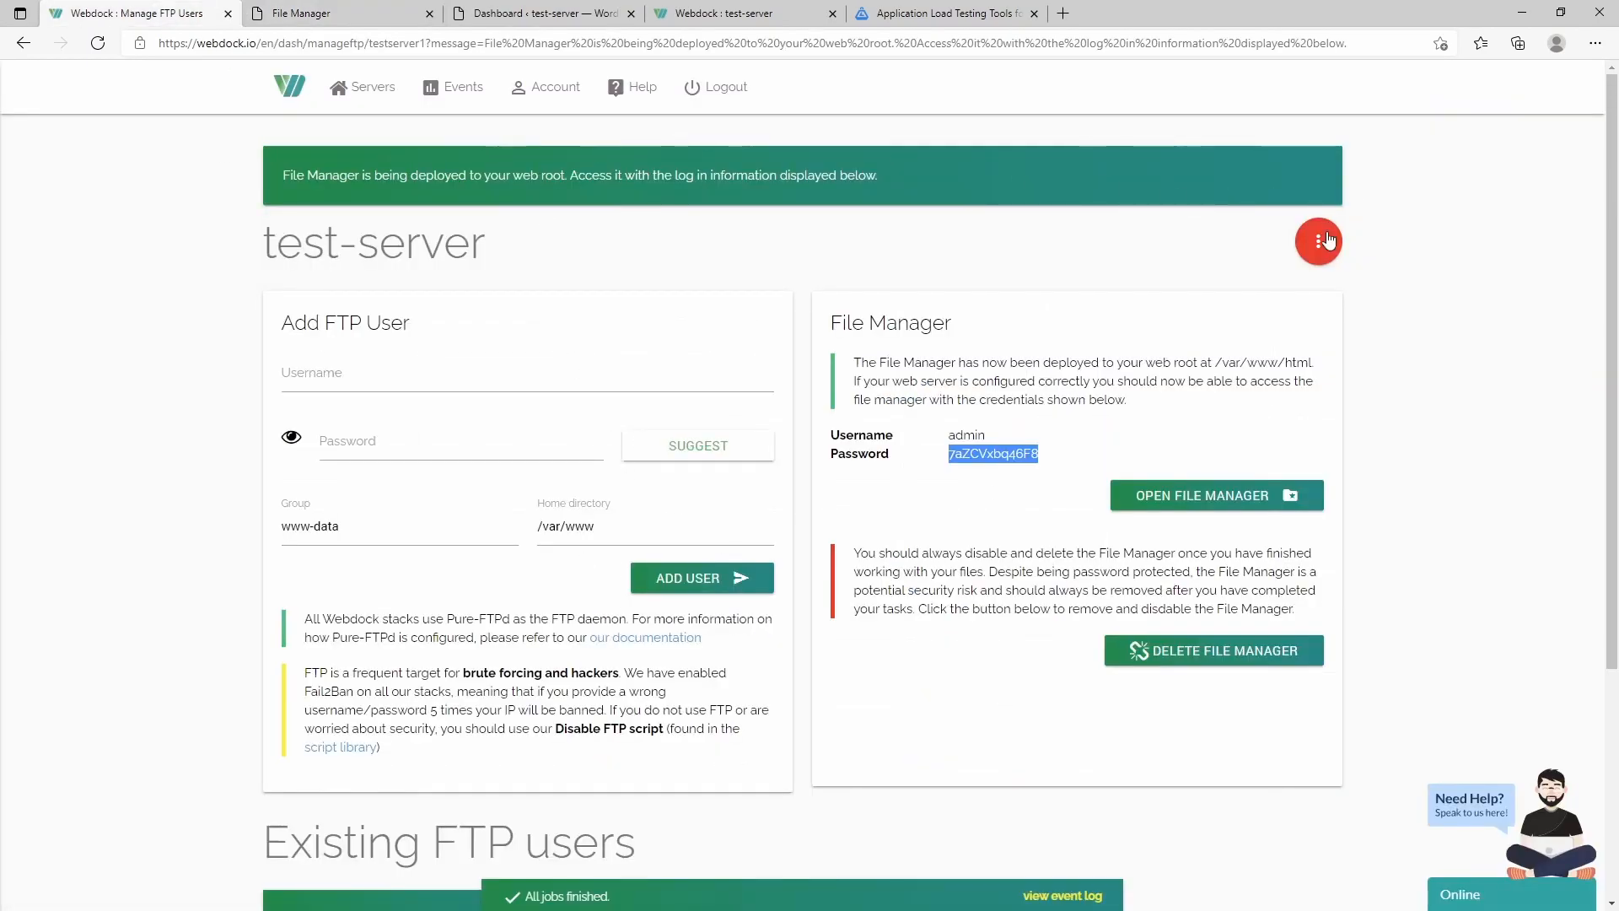
{"action": "left_click", "coordinate": [1319, 242]}
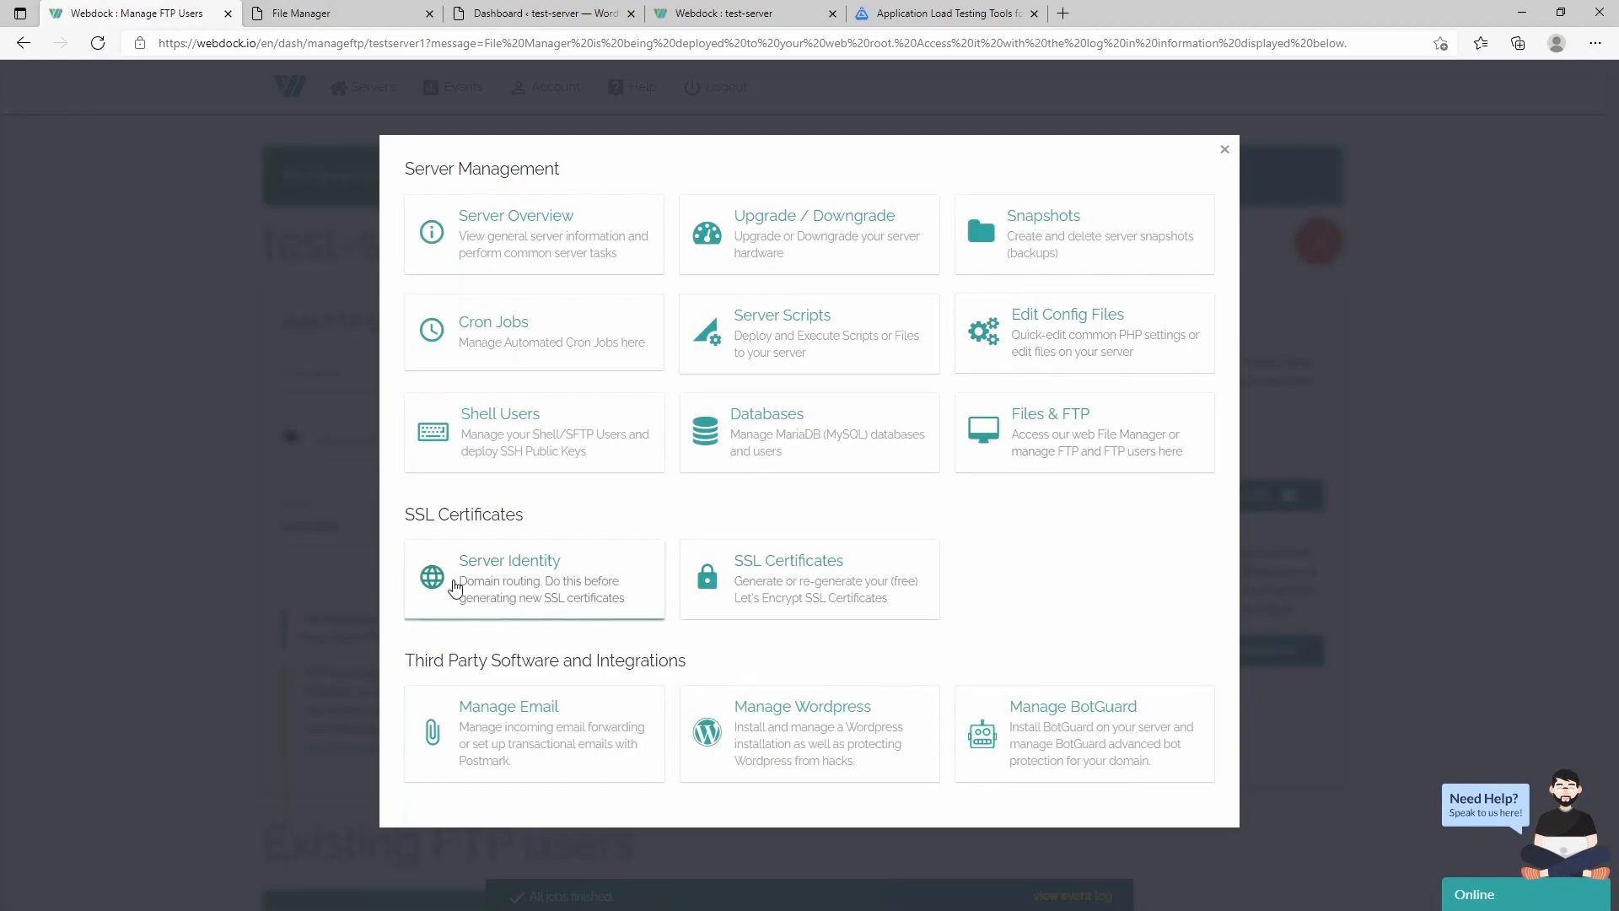
- Glance at SSL Certificates, then open Manage Server Identity for main domain testserver1.vps.webdock.io
{"action": "left_click", "coordinate": [521, 582]}
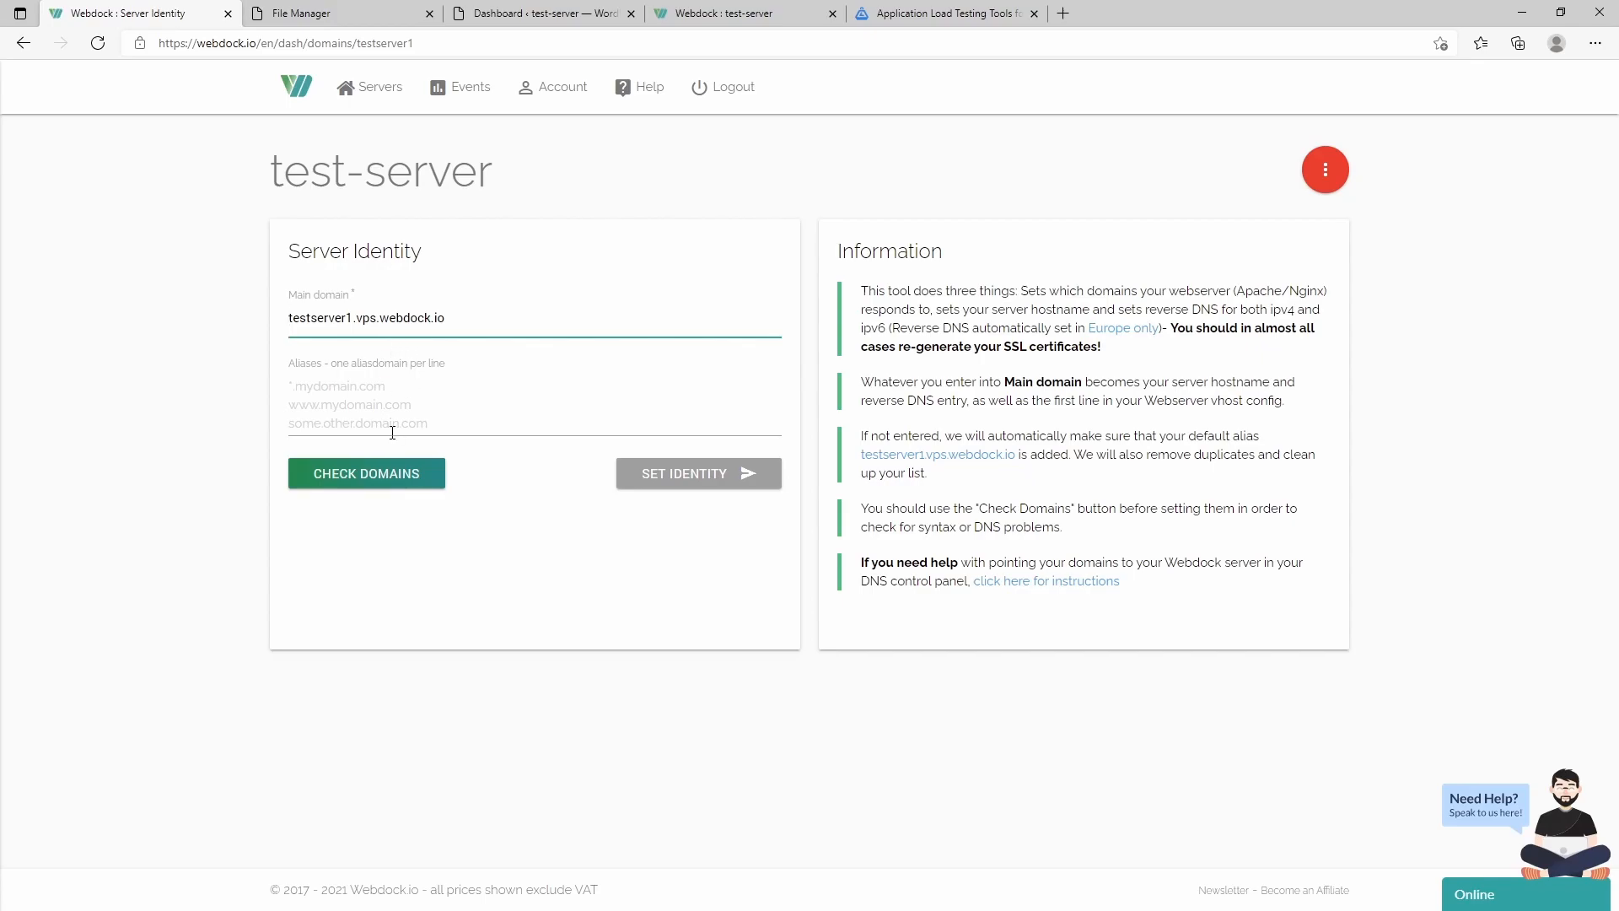
{"action": "left_click", "coordinate": [1326, 169]}
{"action": "left_click", "coordinate": [811, 578]}
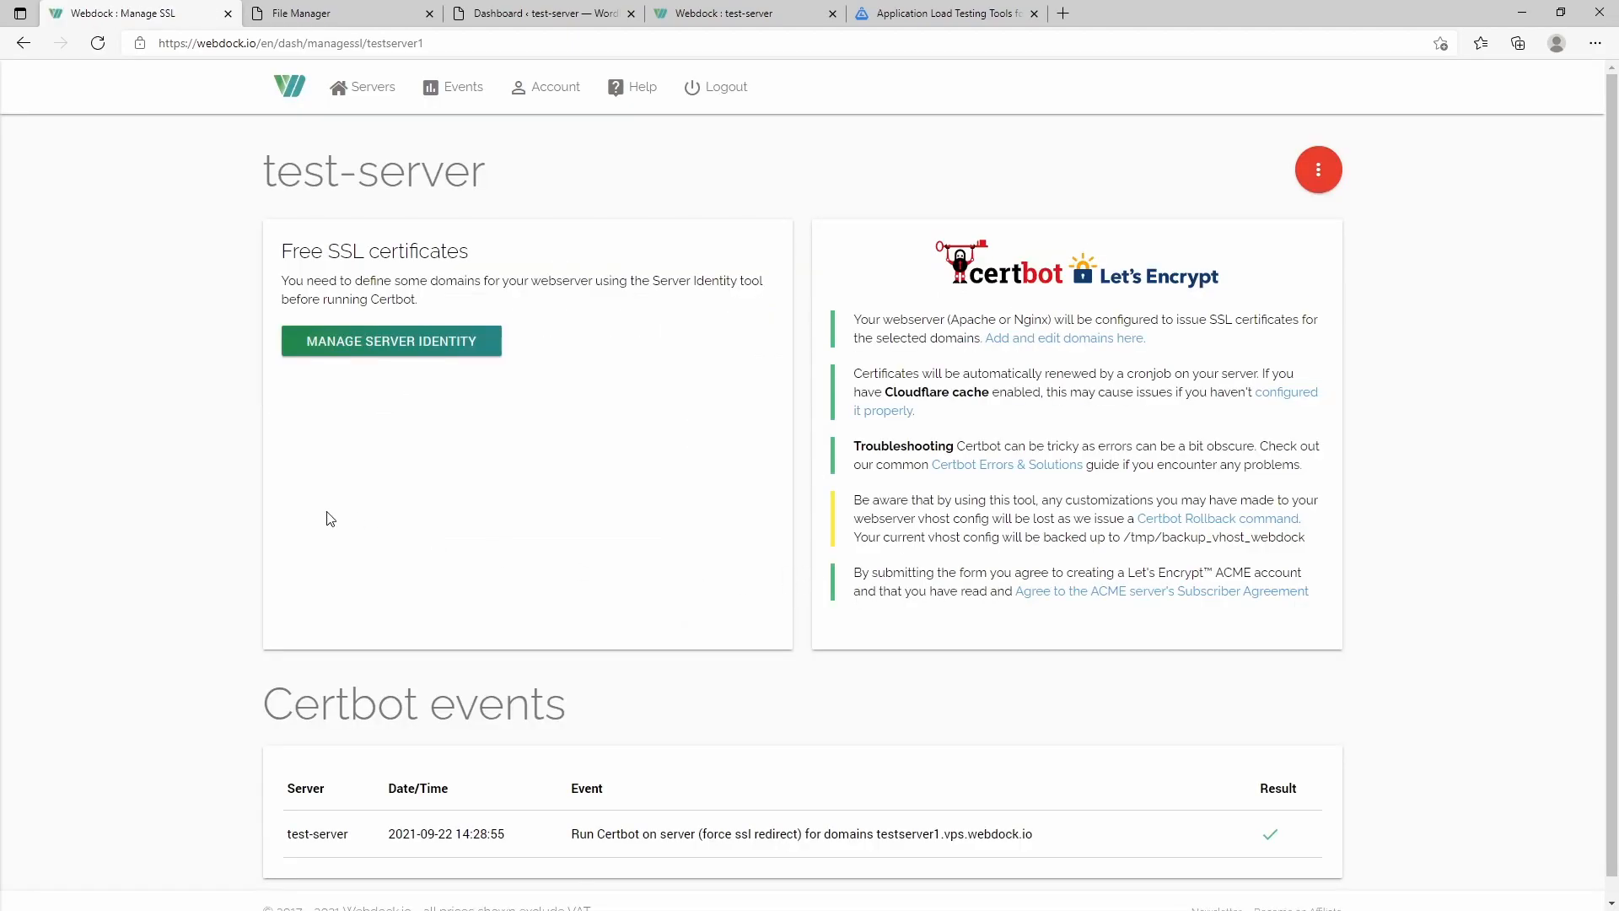
{"action": "left_click", "coordinate": [455, 342]}
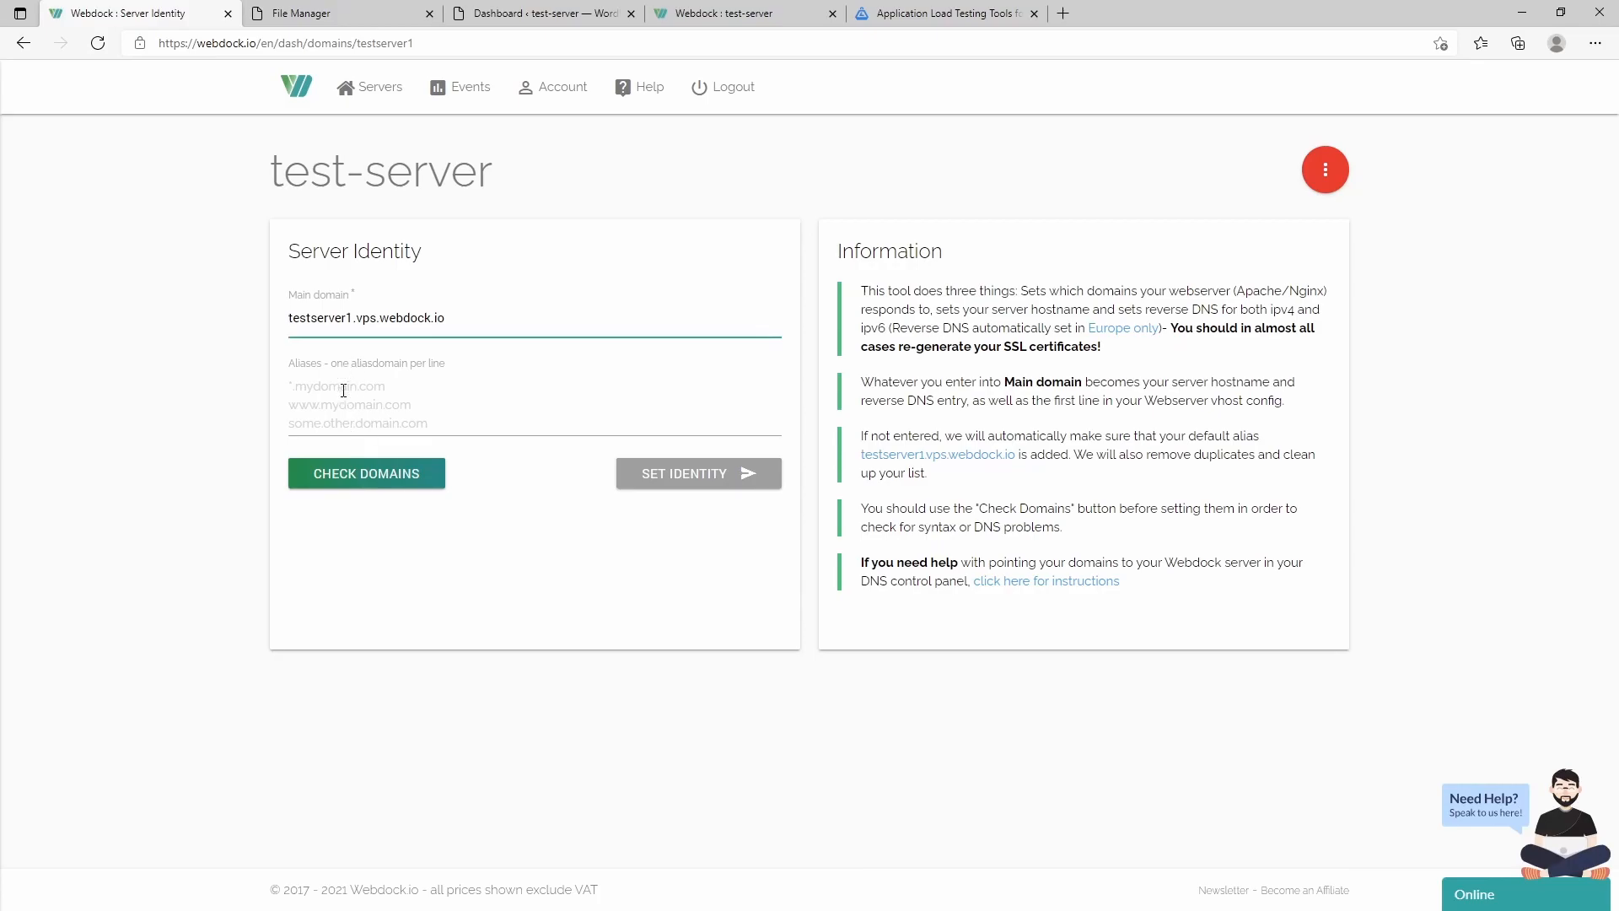
- Add makeitworkpress.com as a server alias and run Check Domains
{"action": "left_click", "coordinate": [356, 385]}
{"action": "type", "text": "makeitworkpress.com"}
{"action": "left_click", "coordinate": [405, 477]}
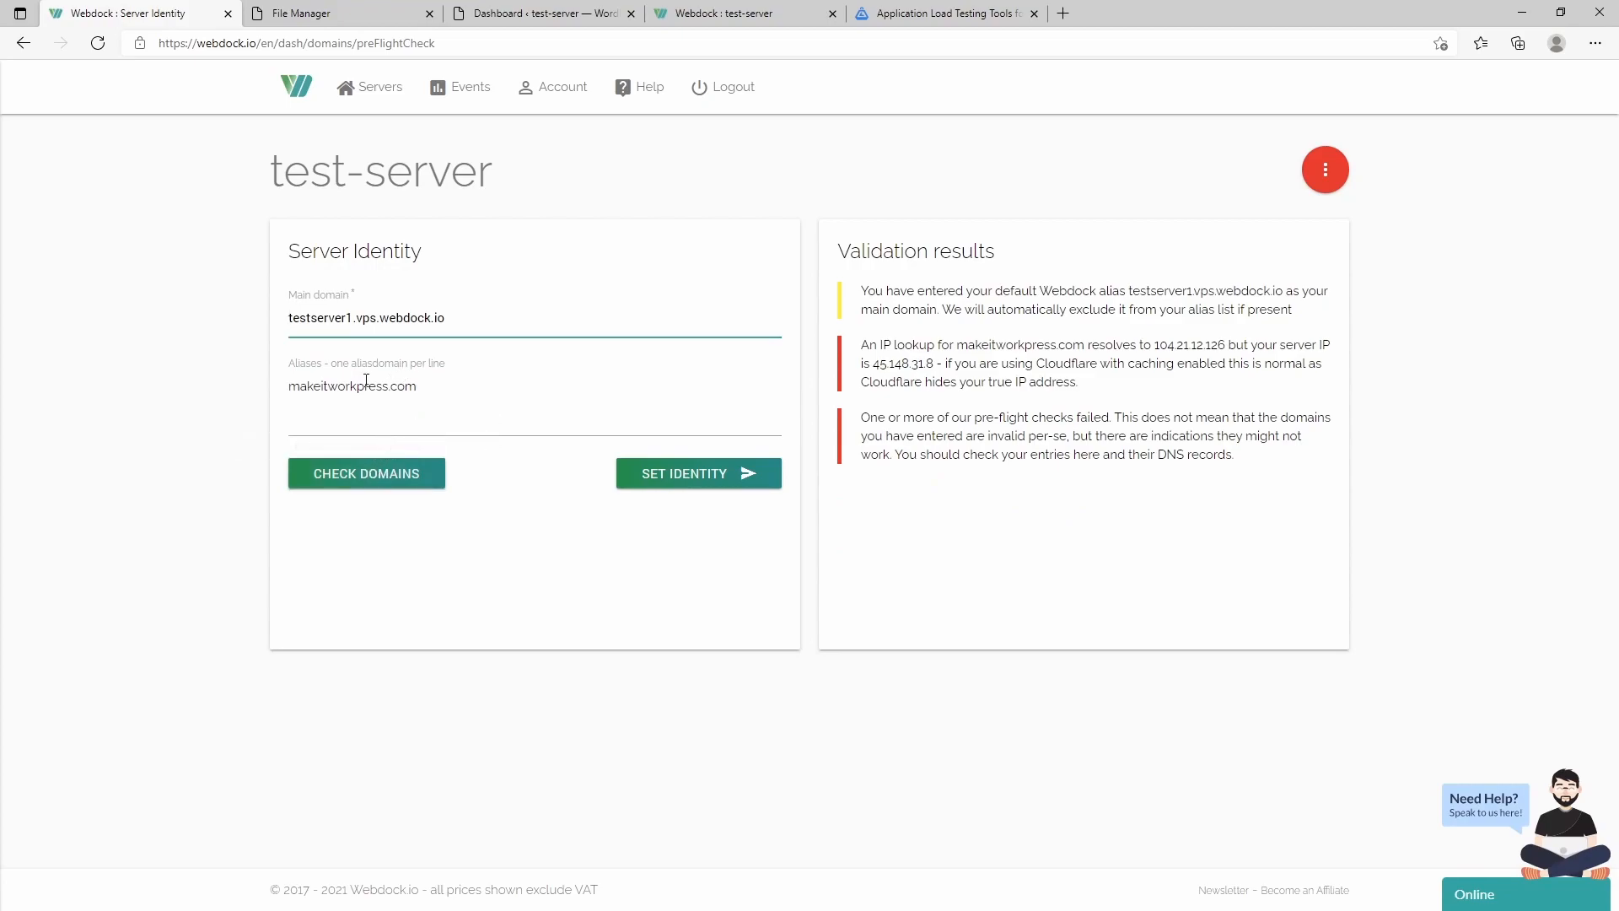
{"action": "left_click_drag", "start_coordinate": [300, 385], "coordinate": [463, 370]}
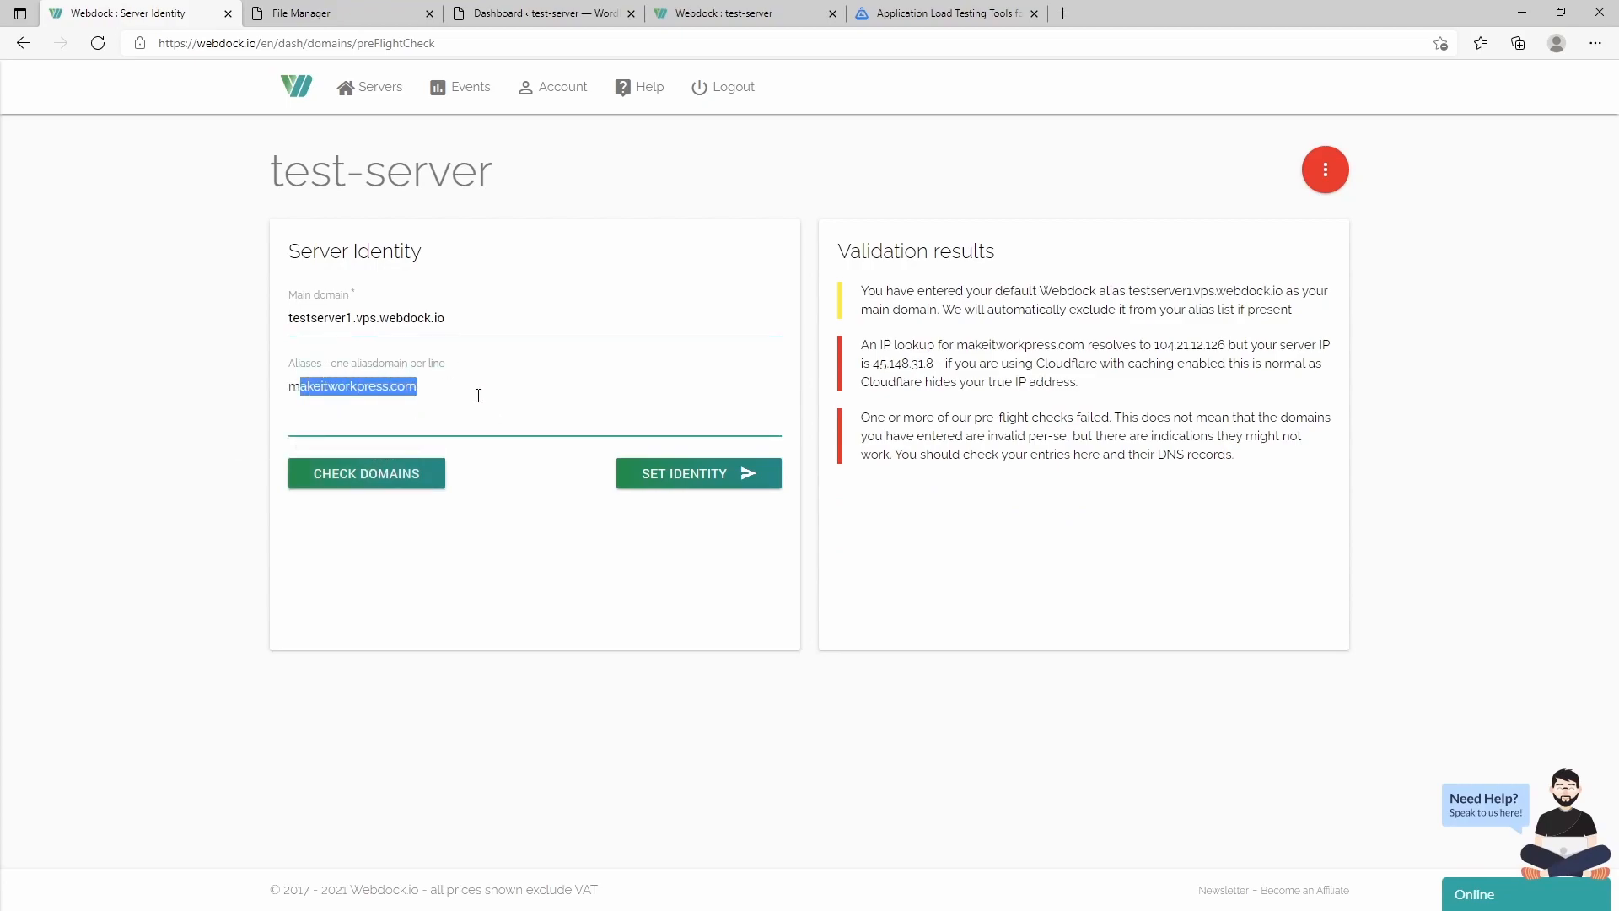
{"action": "left_click", "coordinate": [479, 395]}
{"action": "left_click_drag", "start_coordinate": [289, 388], "coordinate": [498, 376]}
{"action": "left_click", "coordinate": [435, 389]}
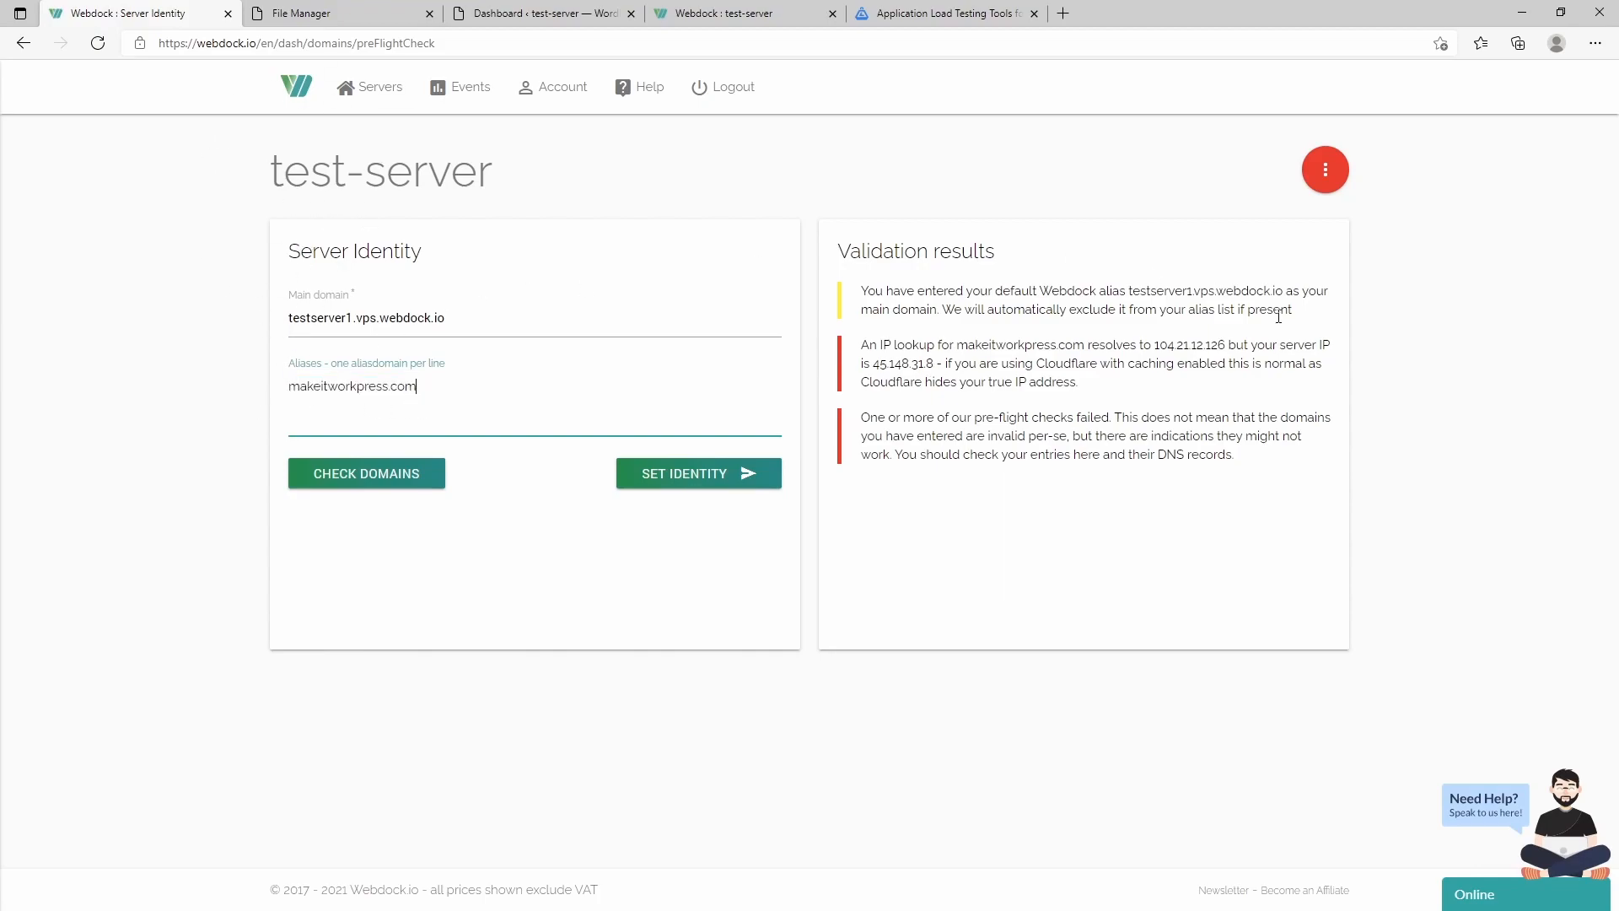
- Open and close the server management sections menu, then reopen it
{"action": "left_click", "coordinate": [1327, 167]}
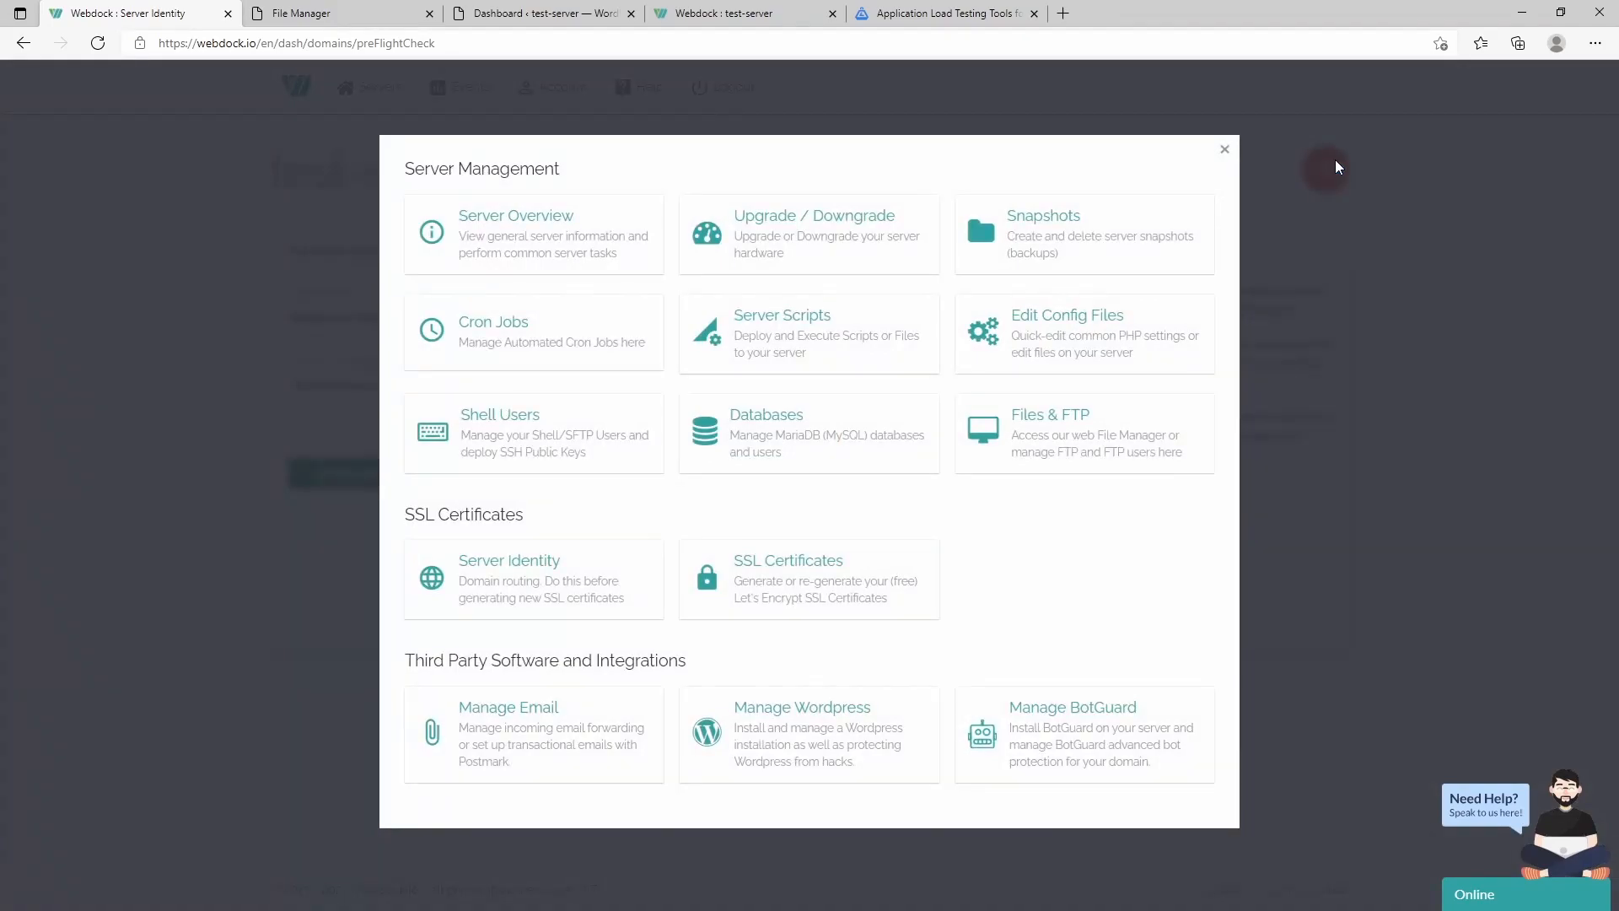
{"action": "left_click", "coordinate": [1224, 150]}
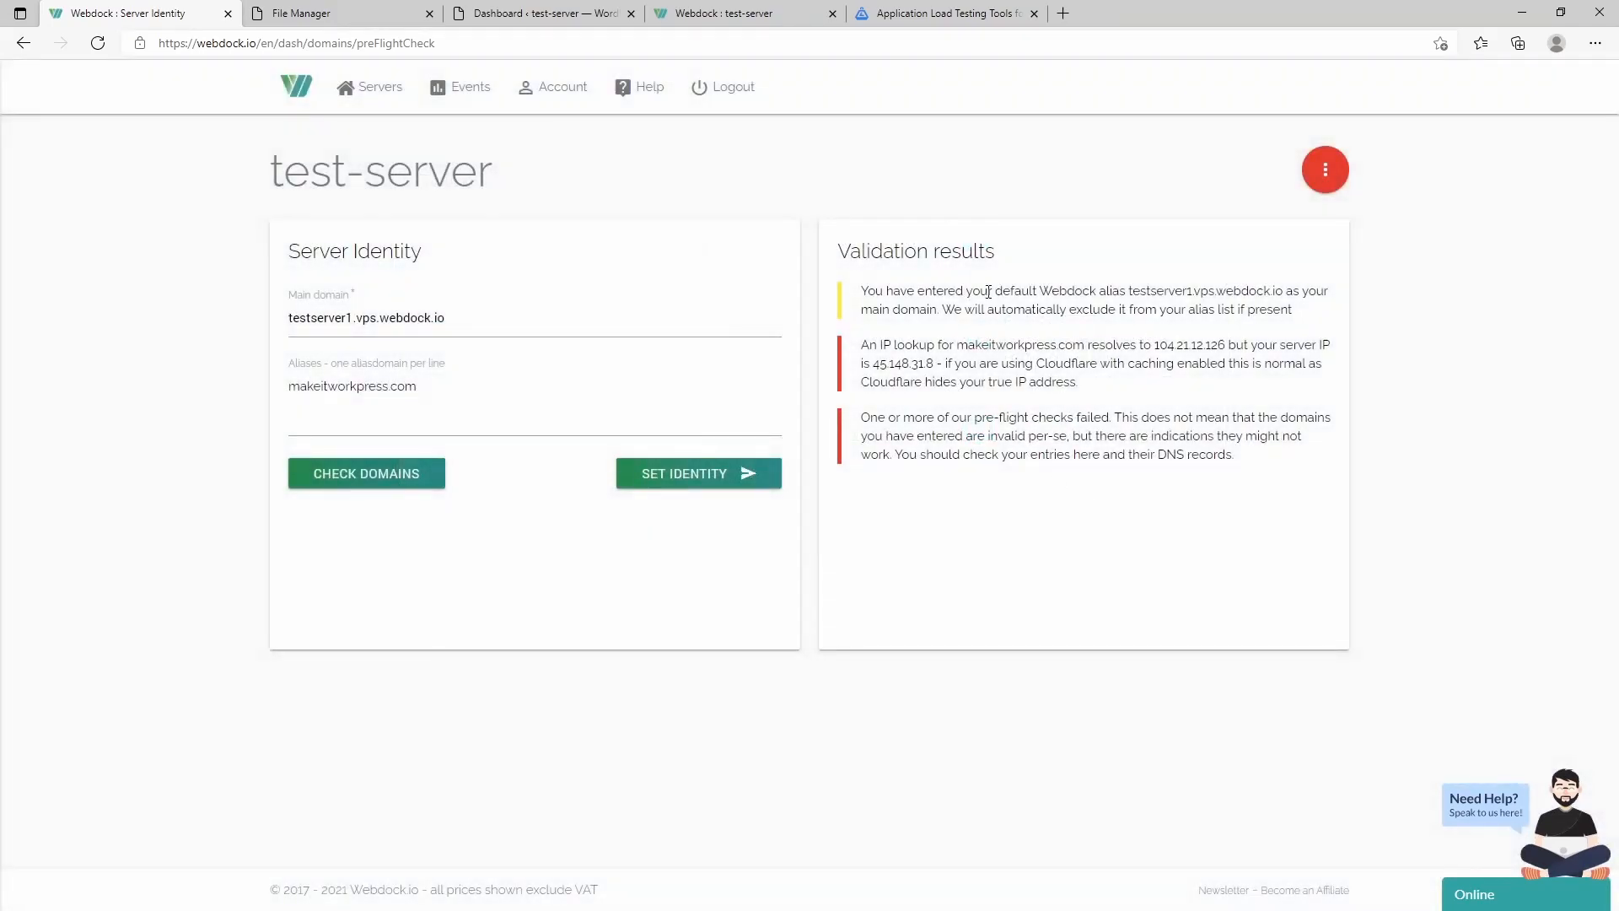
{"action": "left_click", "coordinate": [1318, 173]}
- Set up Postmark outgoing email for makeitworkpress.com and scroll to its DKIM and Return-Path records
{"action": "left_click", "coordinate": [509, 712]}
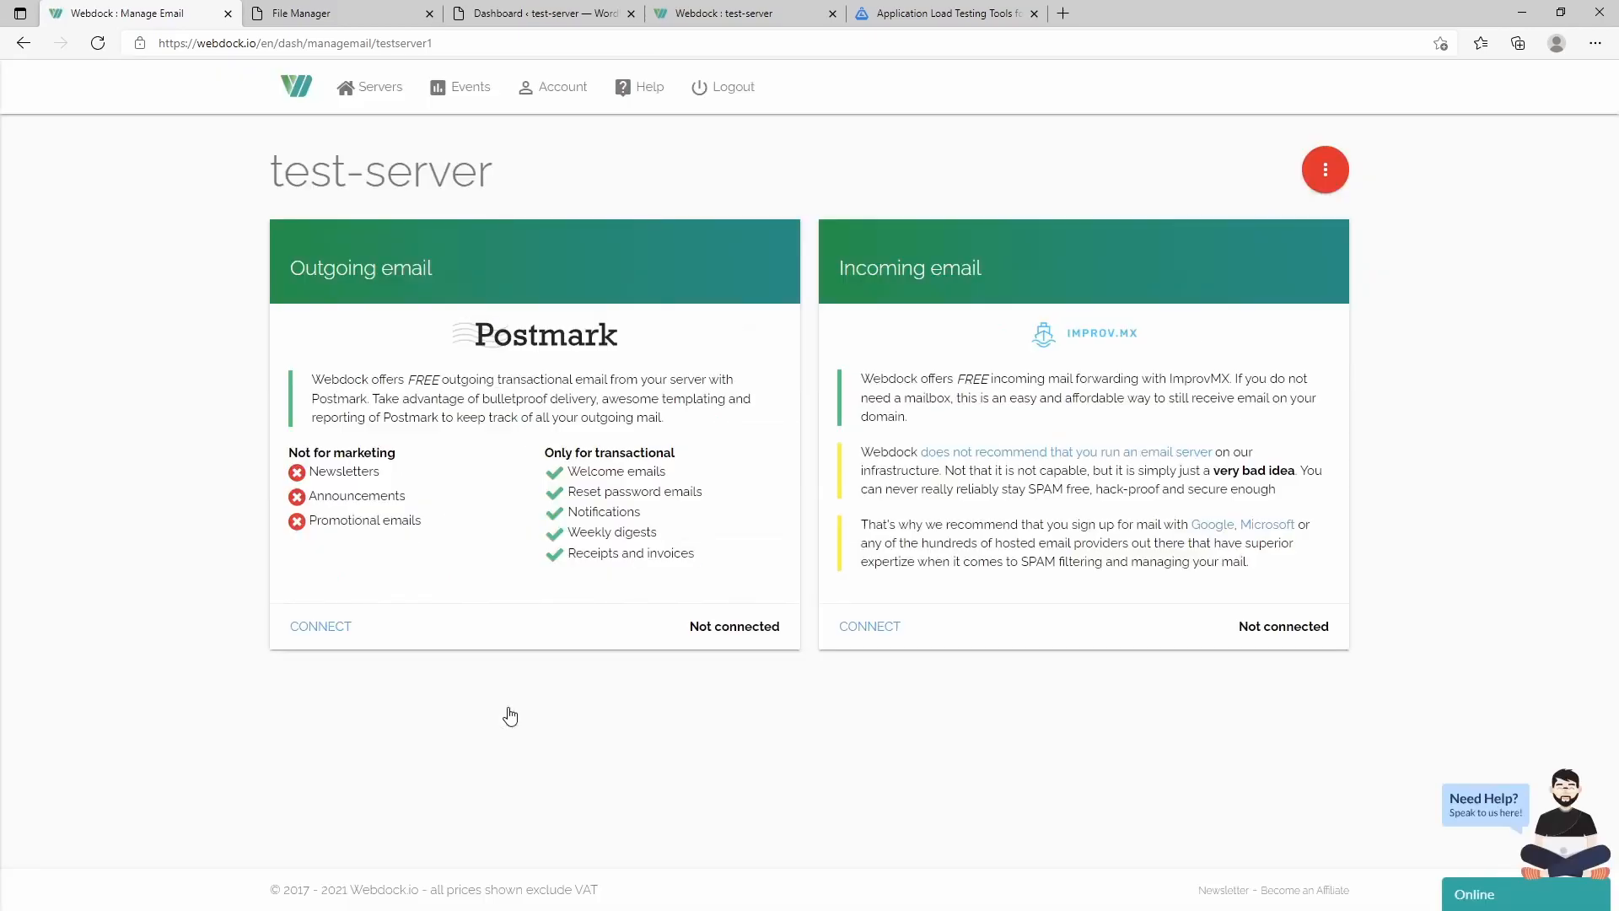
{"action": "left_click", "coordinate": [325, 633]}
{"action": "type", "text": "makeitwordpress.com"}
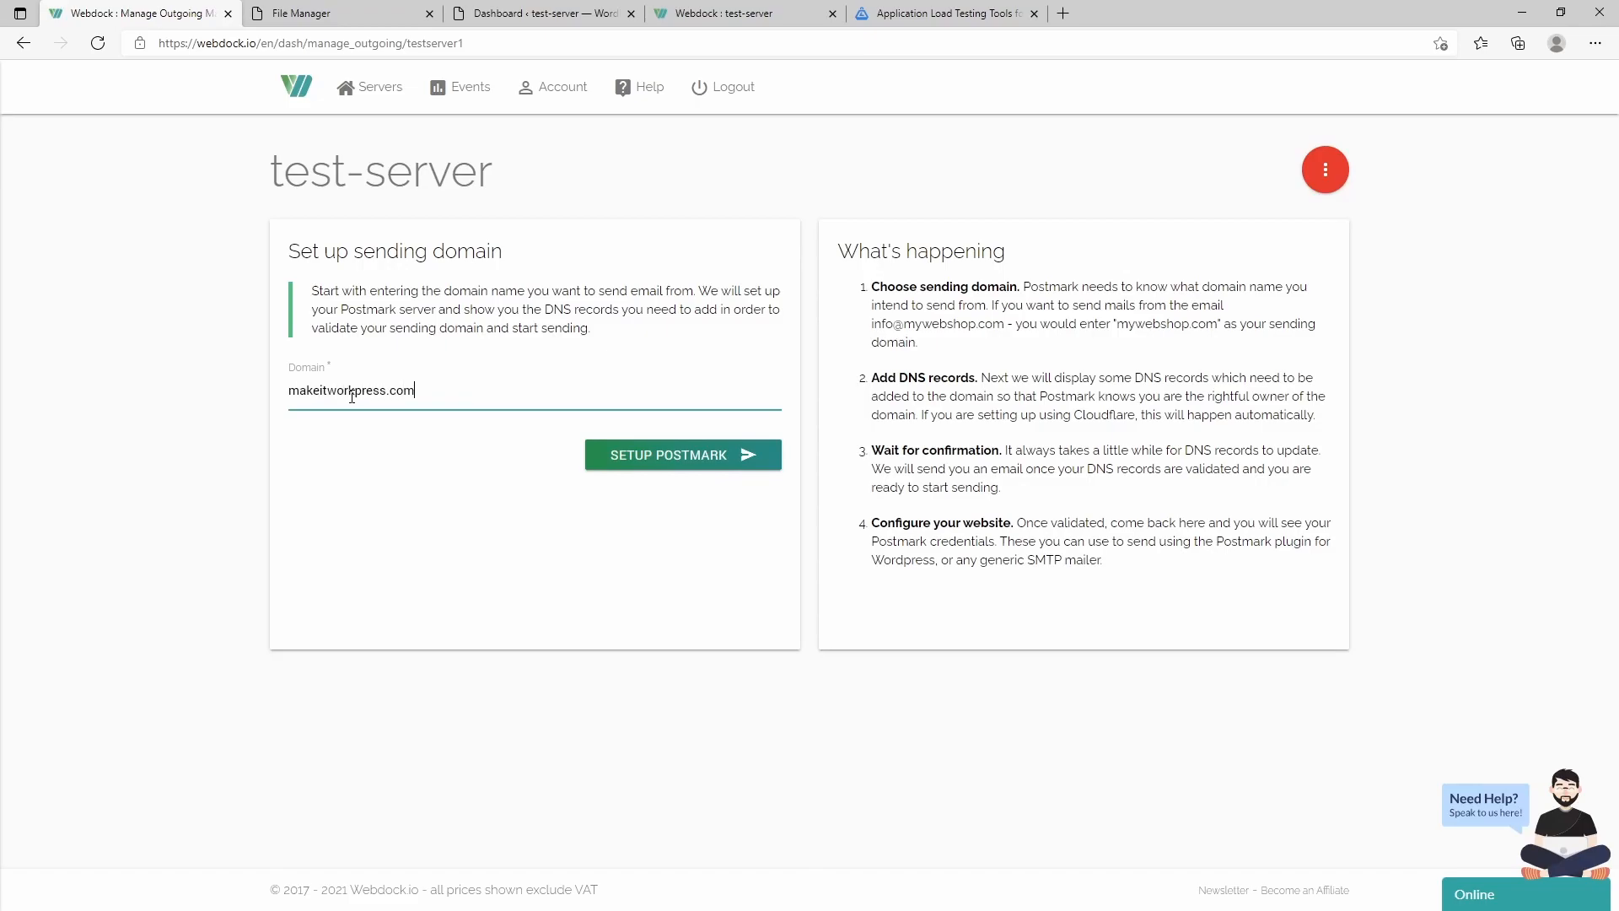
{"action": "left_click", "coordinate": [665, 459]}
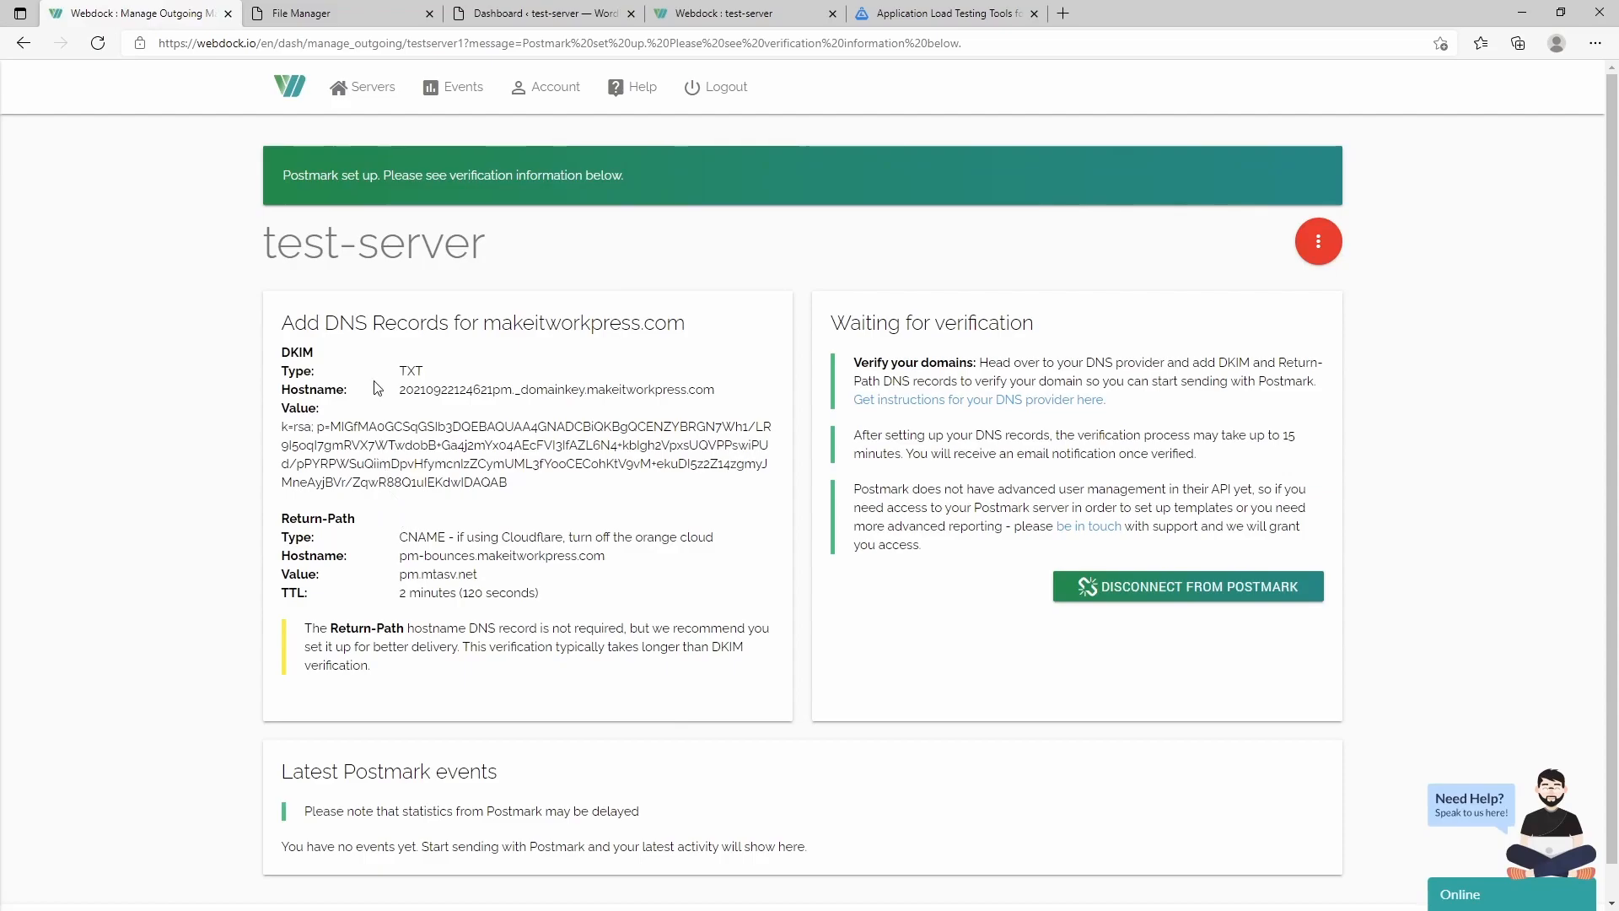
{"action": "scroll", "coordinate": [517, 464], "scroll_direction": "down", "scroll_amount": 1}
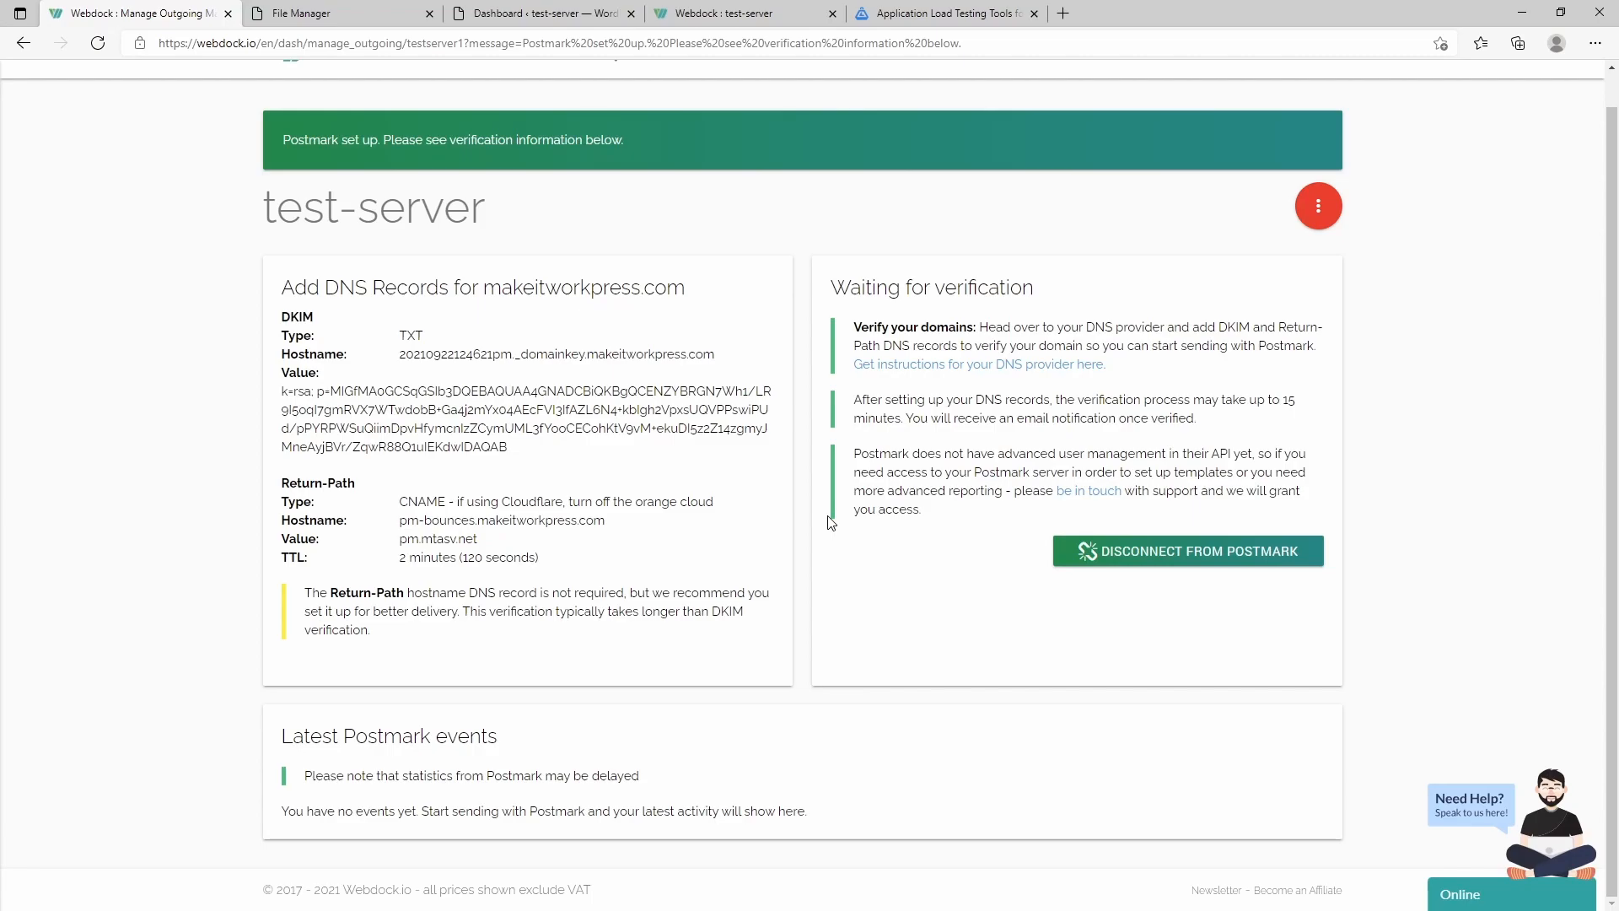
- View the Postmark outgoing mail details from Manage Email, go back, and reopen the management menu
{"action": "left_click", "coordinate": [1318, 206]}
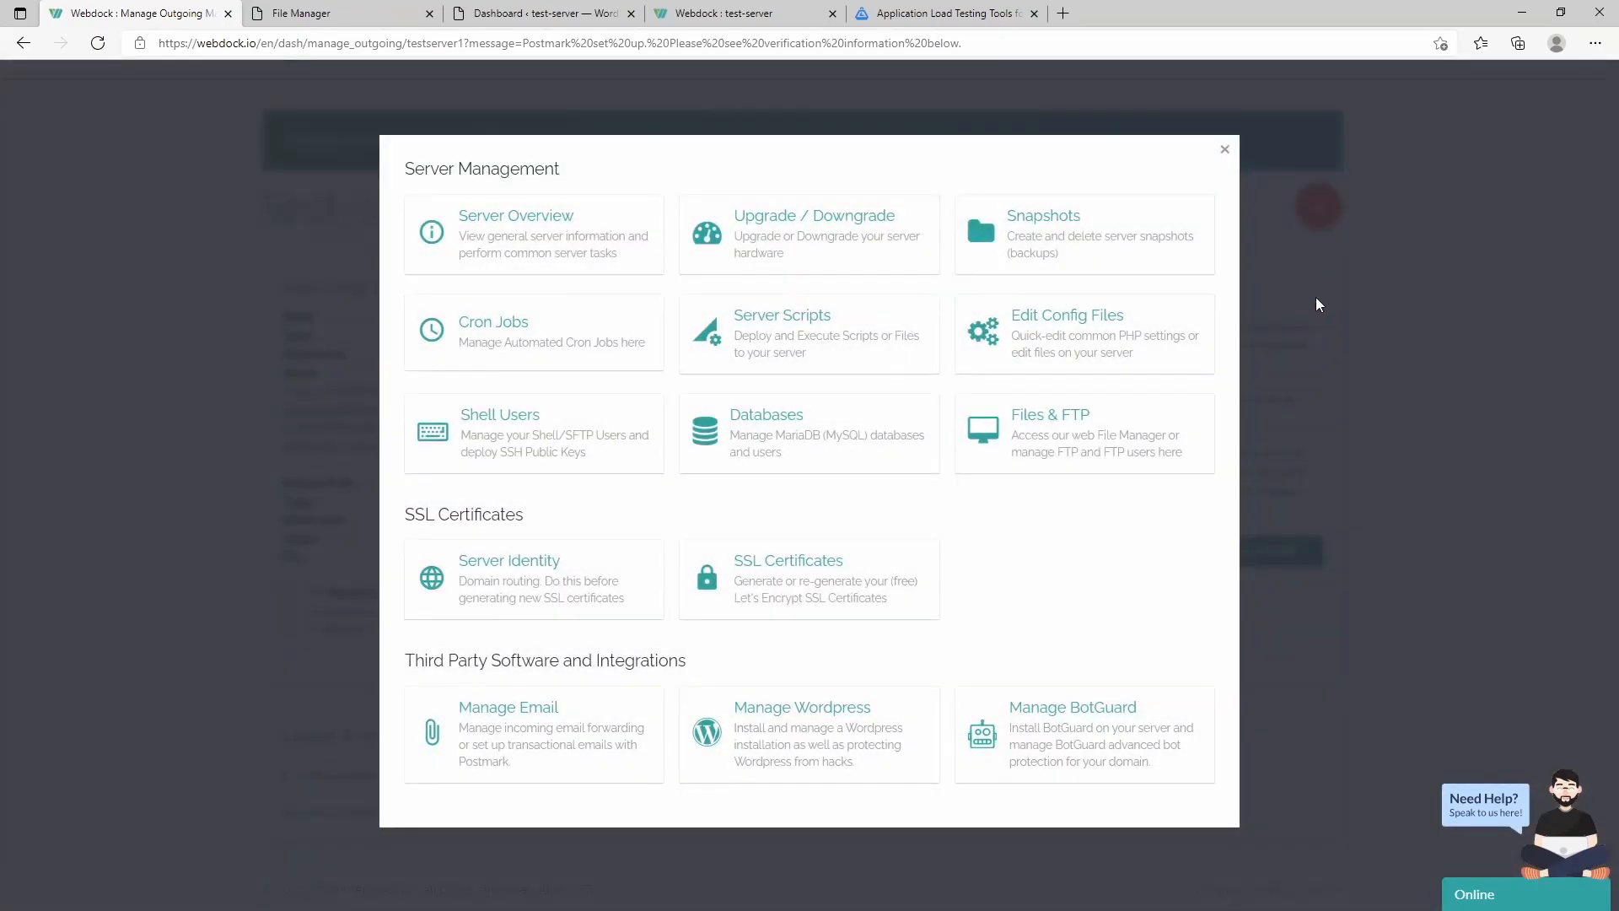
{"action": "left_click", "coordinate": [569, 728]}
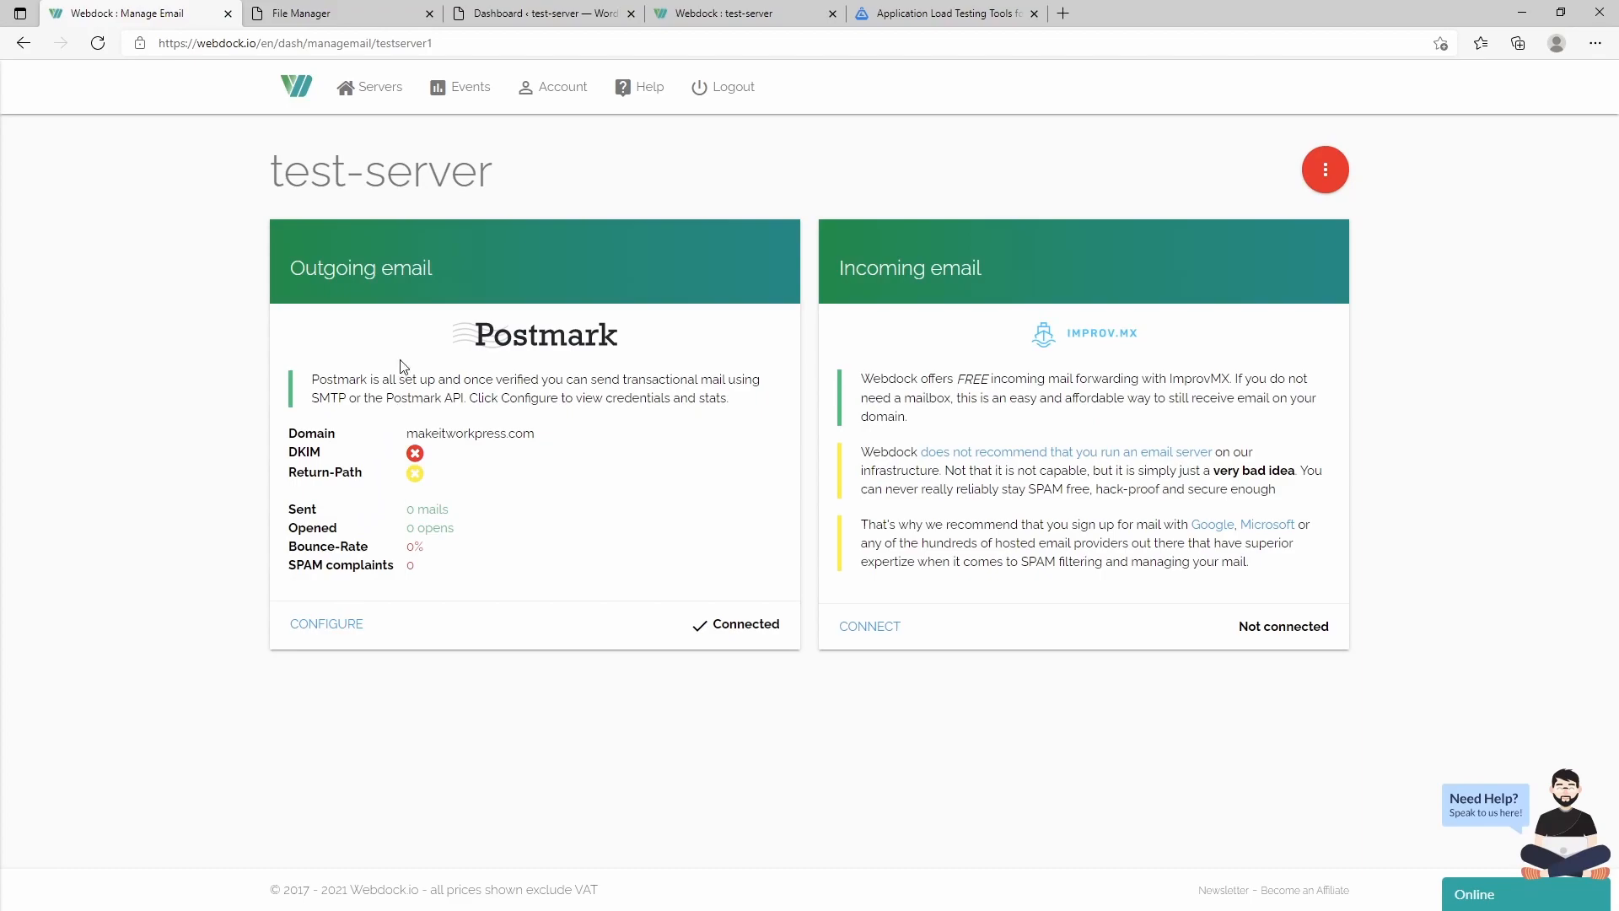
{"action": "left_click", "coordinate": [330, 628]}
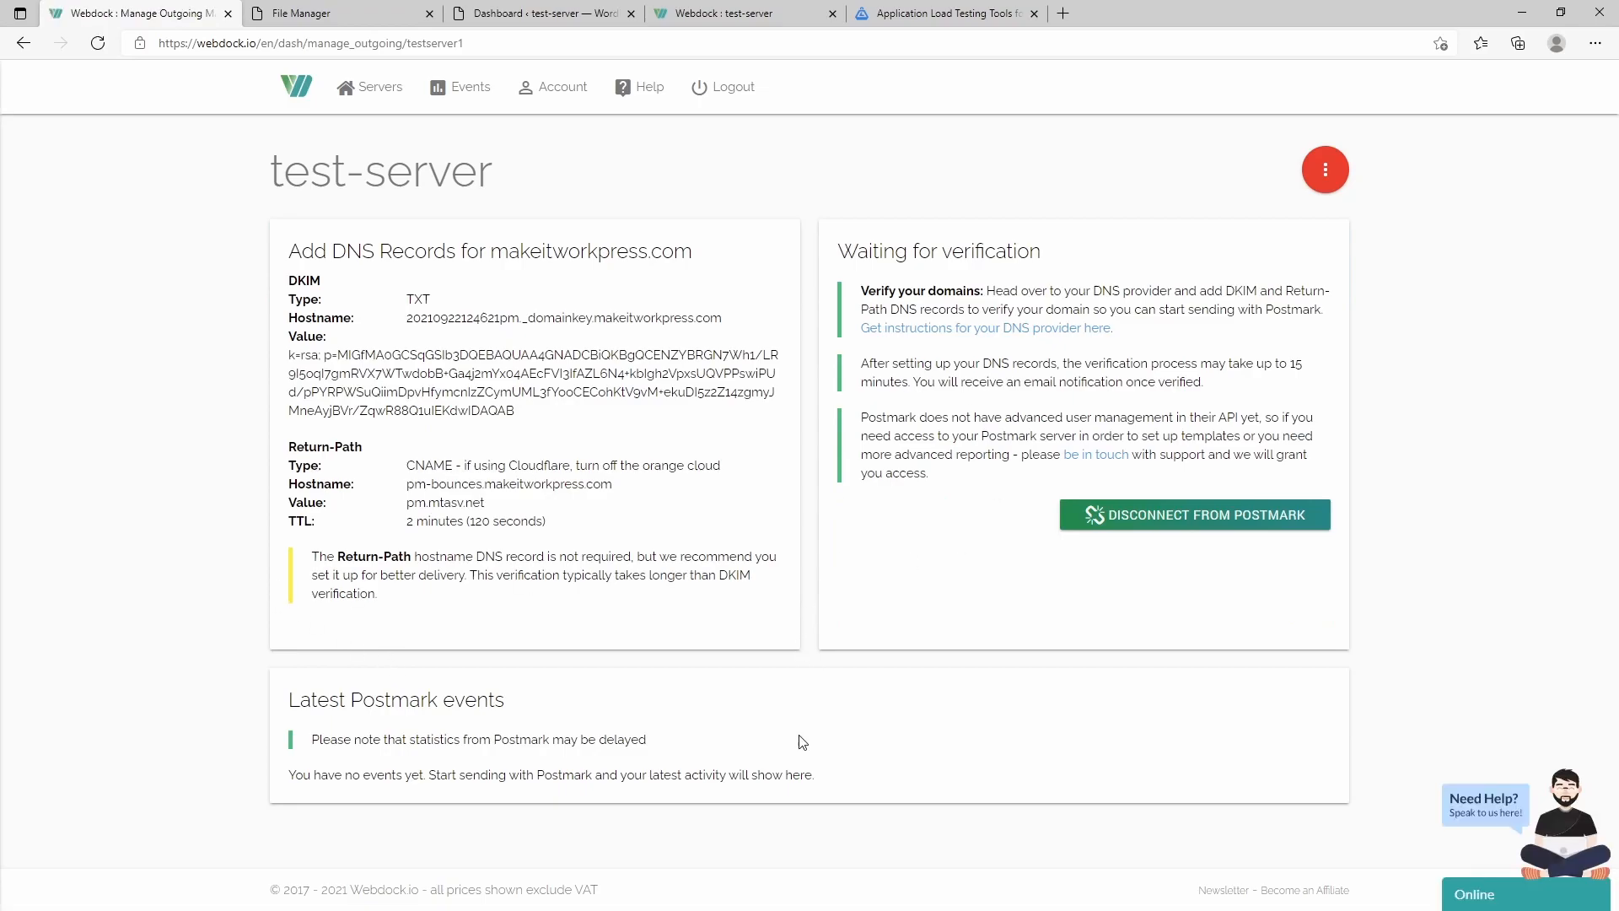
{"action": "left_click", "coordinate": [22, 48]}
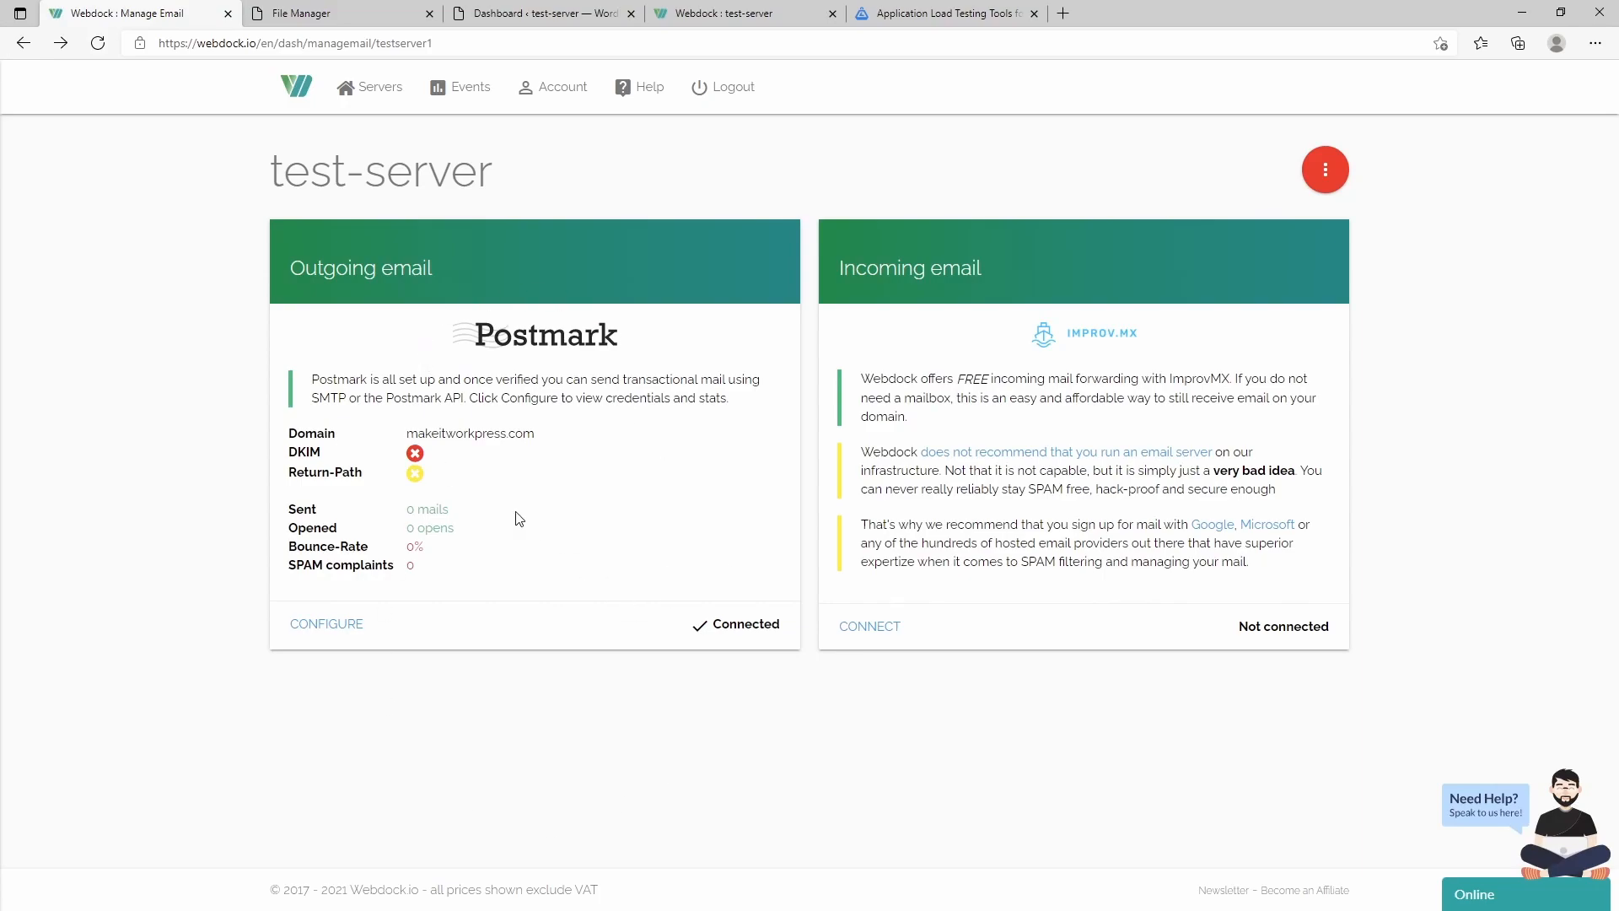
{"action": "left_click", "coordinate": [1341, 174]}
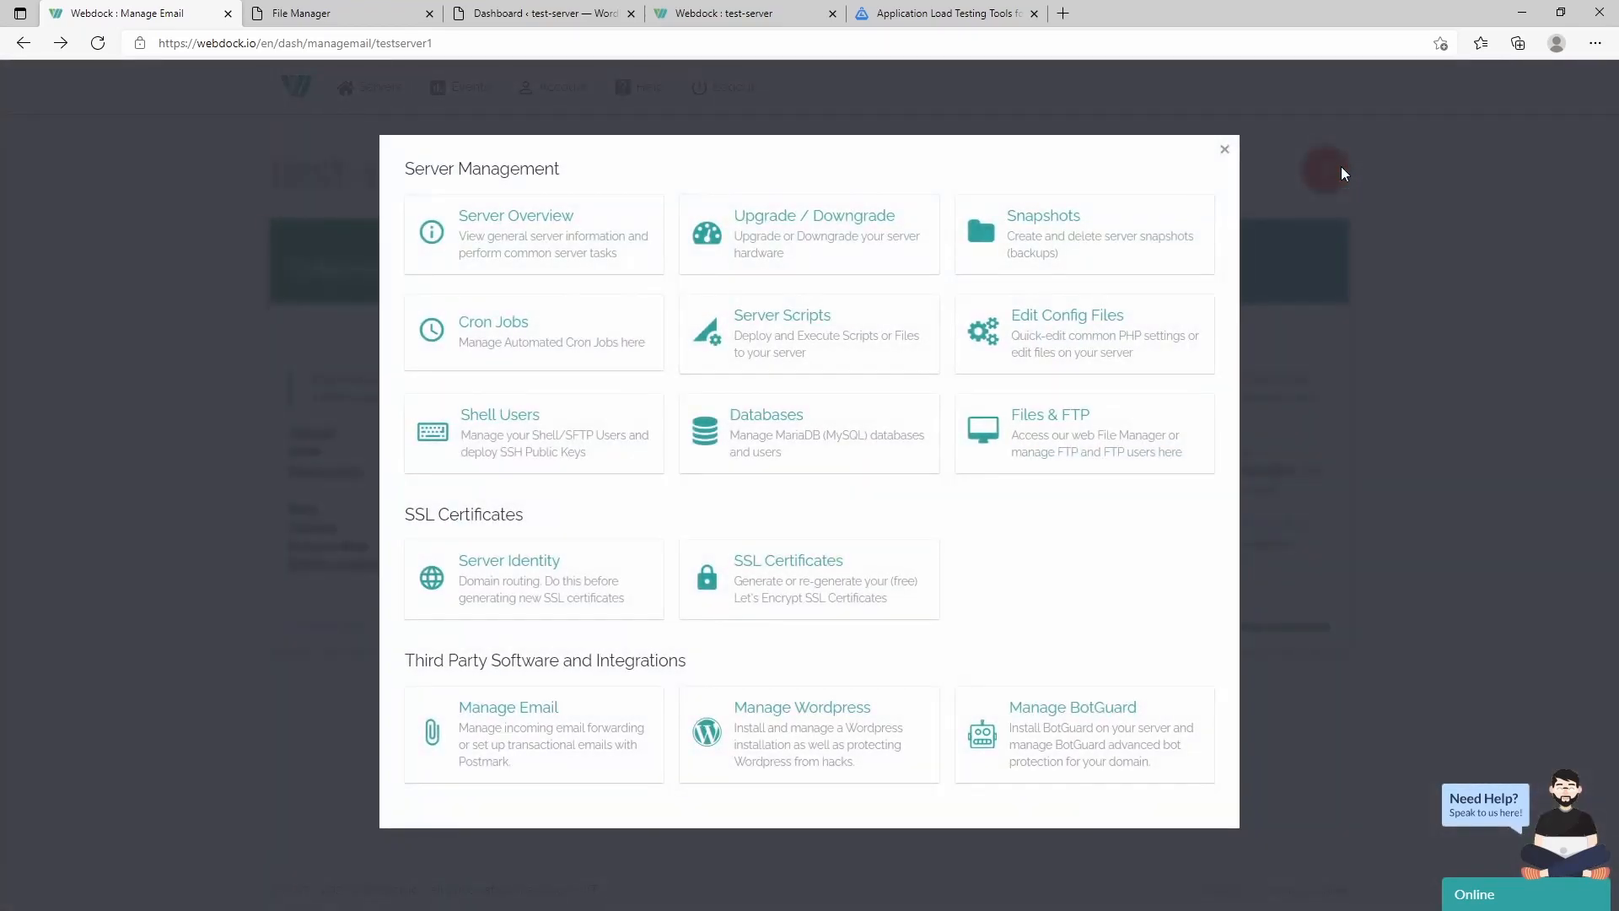
- Scroll through Manage Wordpress's installation and lockdown sections, then reopen the management menu
{"action": "left_click", "coordinate": [800, 706]}
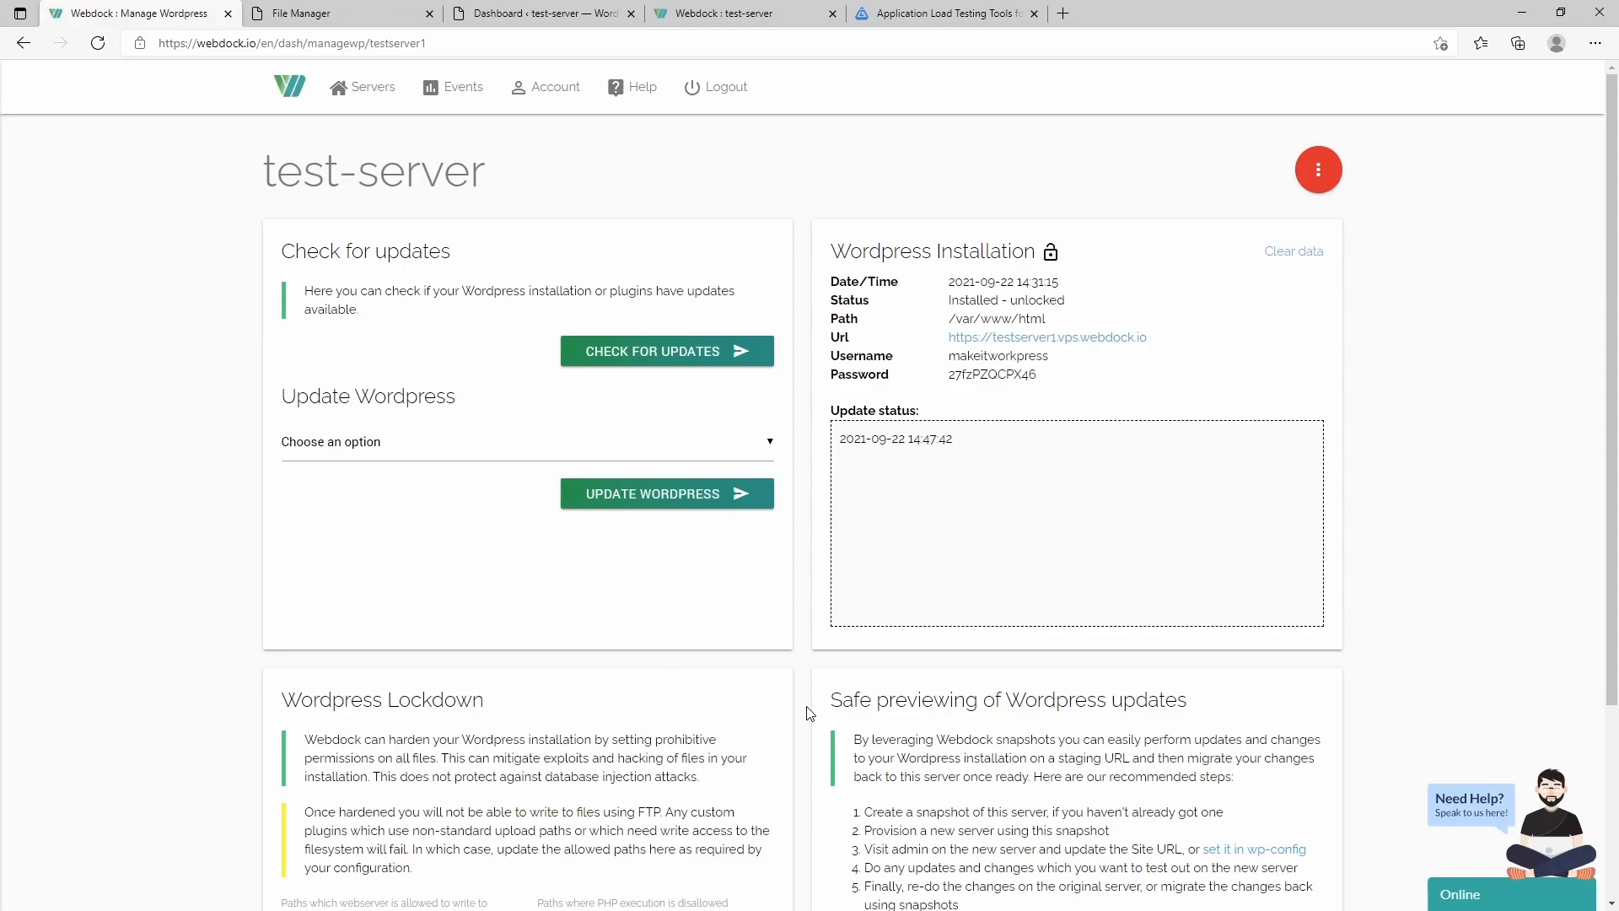
{"action": "scroll", "coordinate": [560, 603], "scroll_direction": "down", "scroll_amount": 3}
{"action": "scroll", "coordinate": [571, 621], "scroll_direction": "up", "scroll_amount": 3}
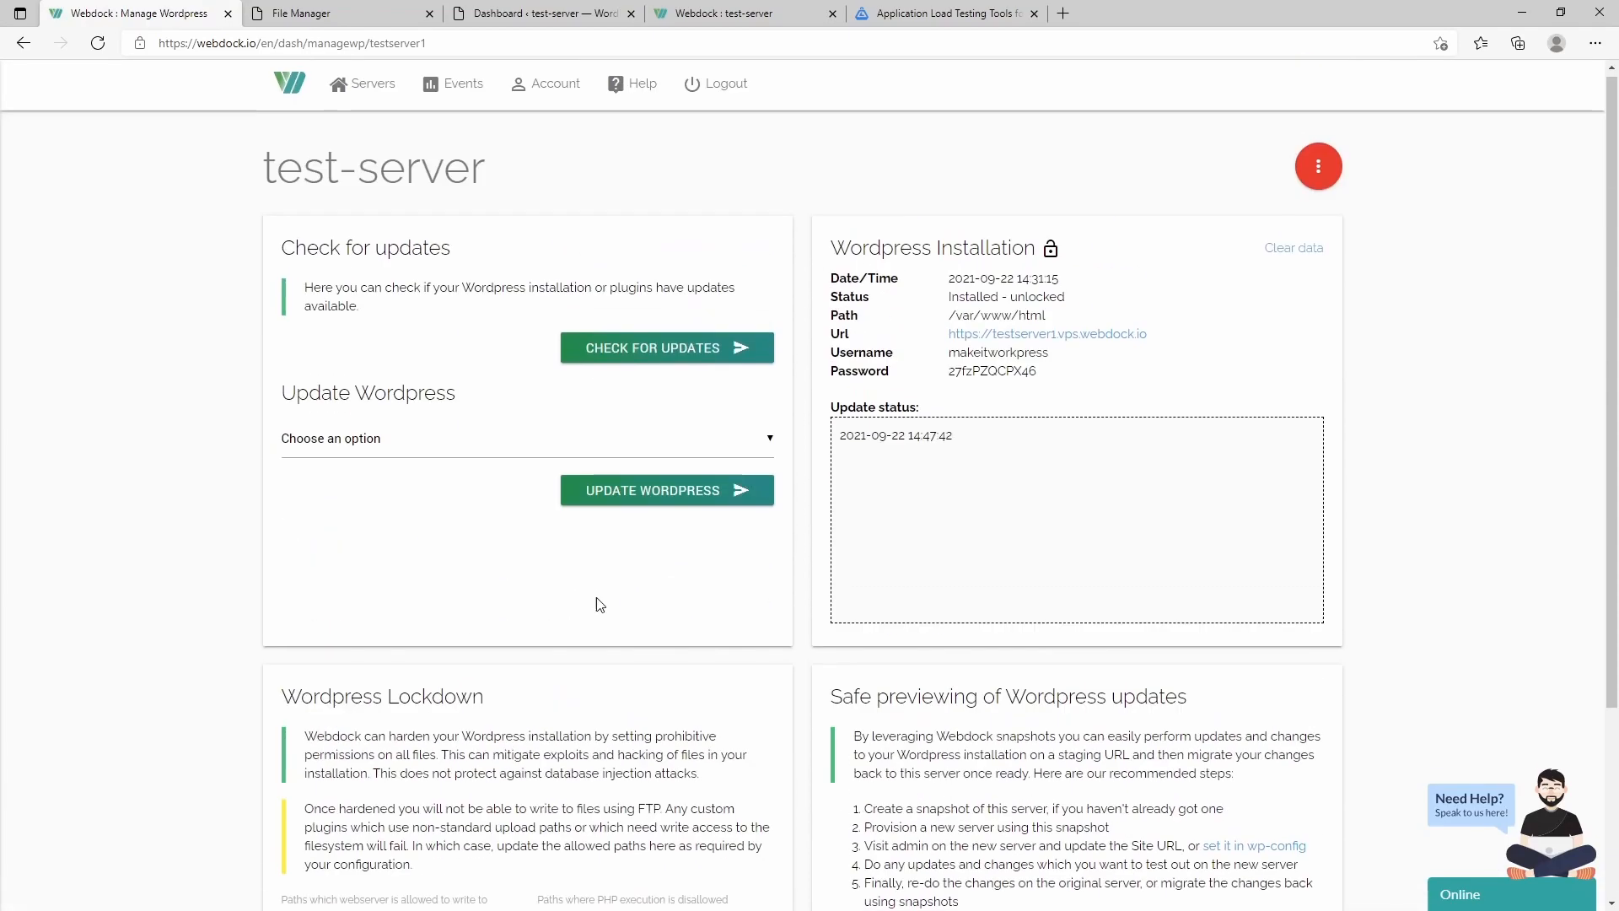
{"action": "left_click", "coordinate": [1319, 173]}
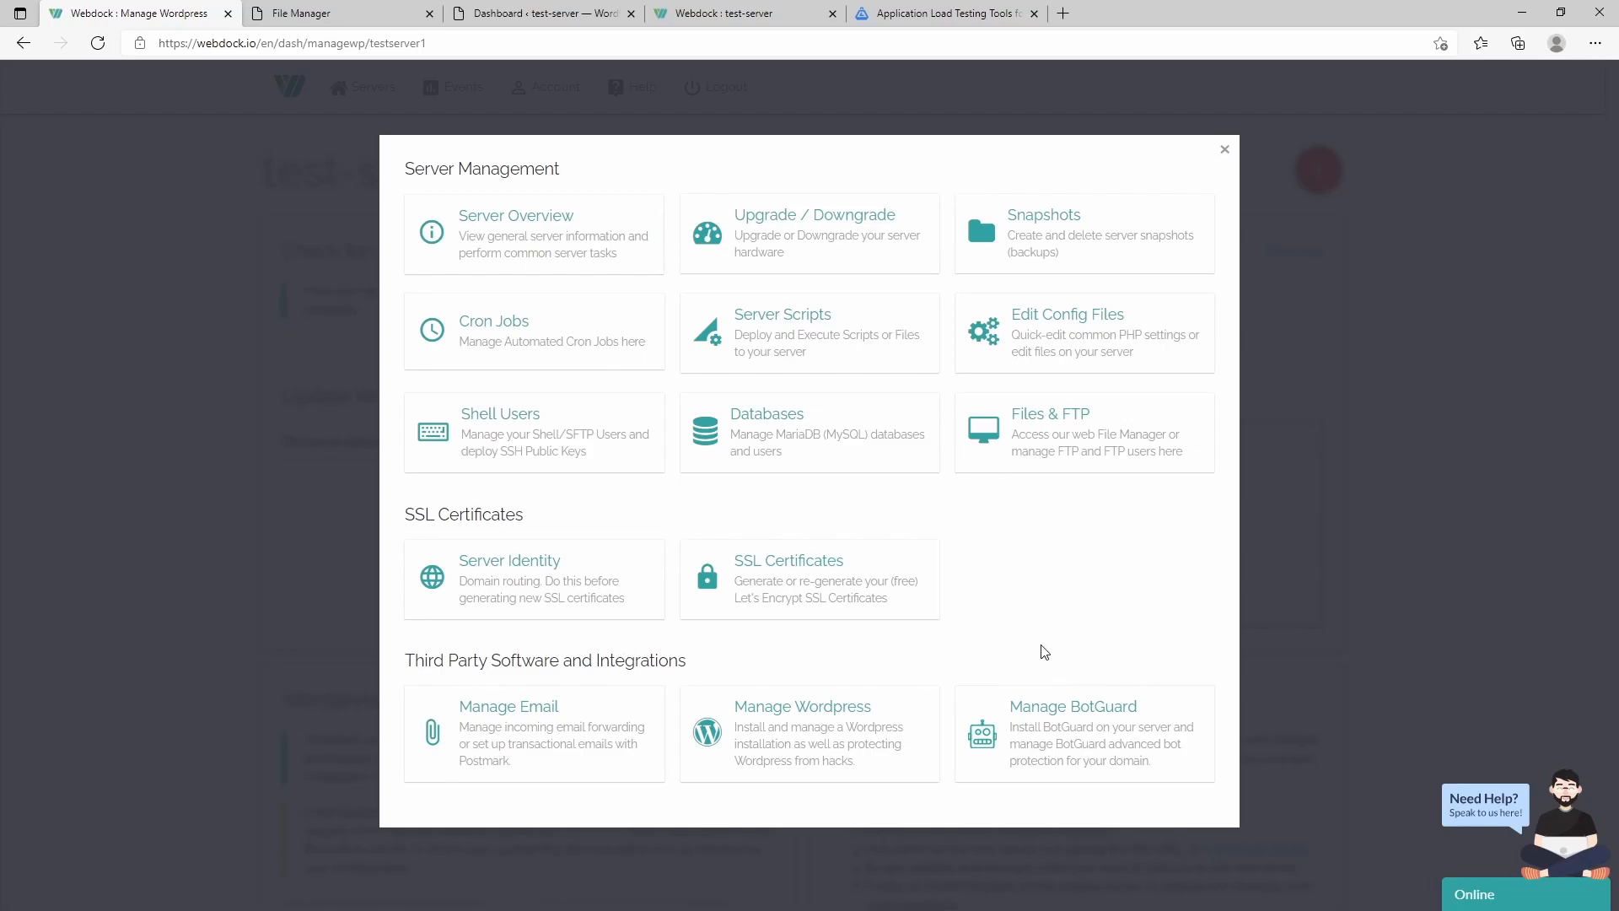
{"action": "left_click", "coordinate": [1224, 150]}
{"action": "scroll", "coordinate": [985, 524], "scroll_direction": "down", "scroll_amount": 10}
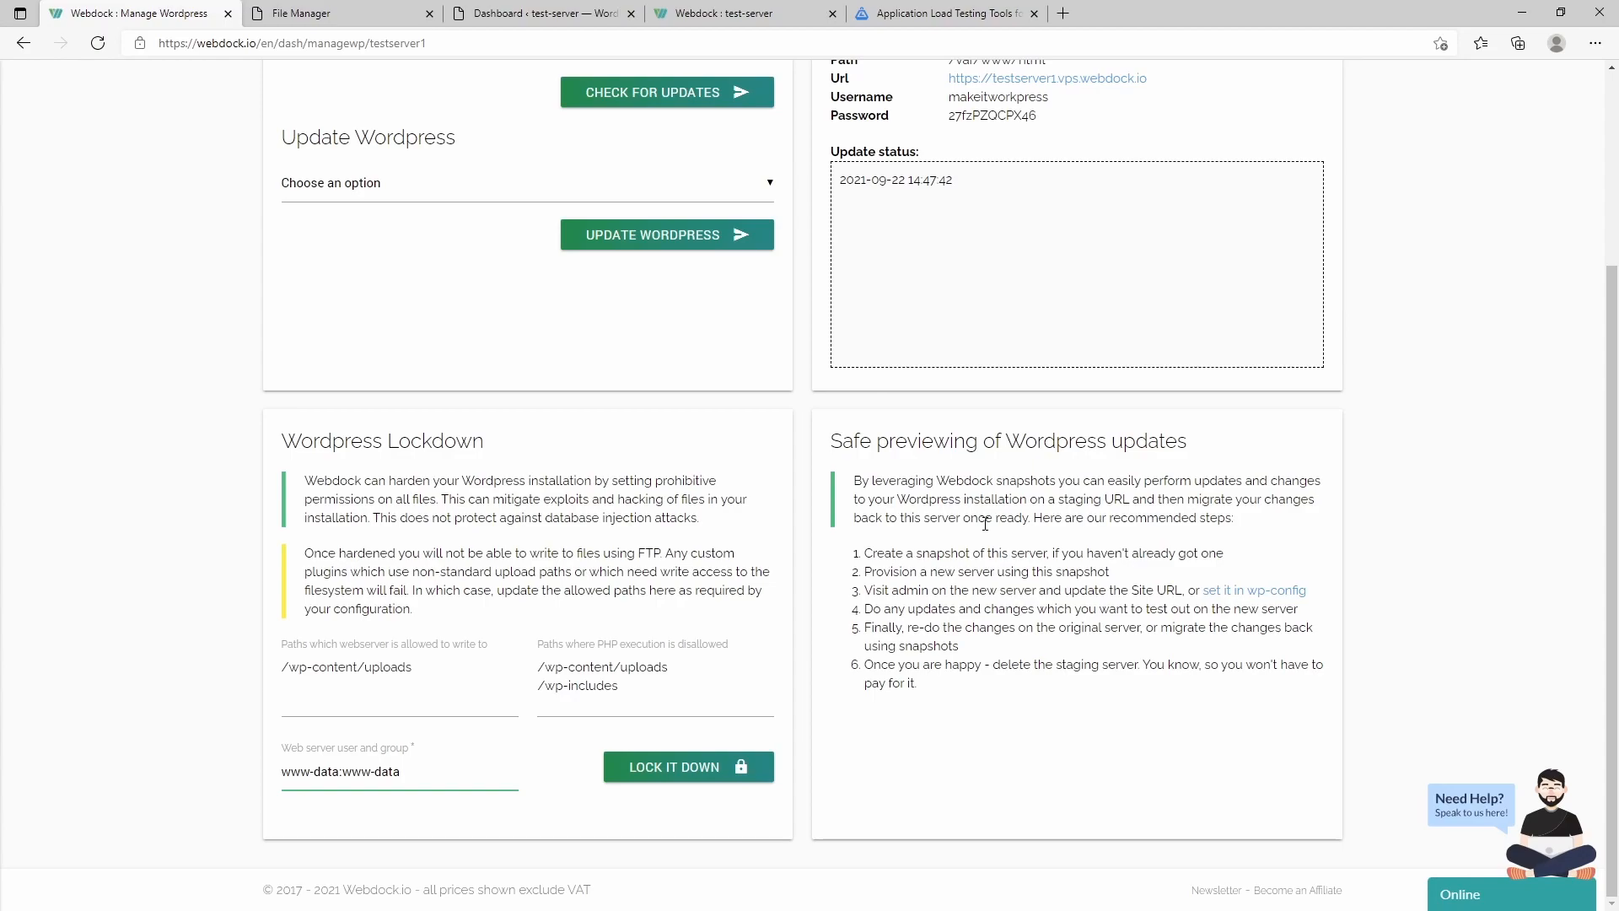
{"action": "scroll", "coordinate": [985, 524], "scroll_direction": "up", "scroll_amount": 3}
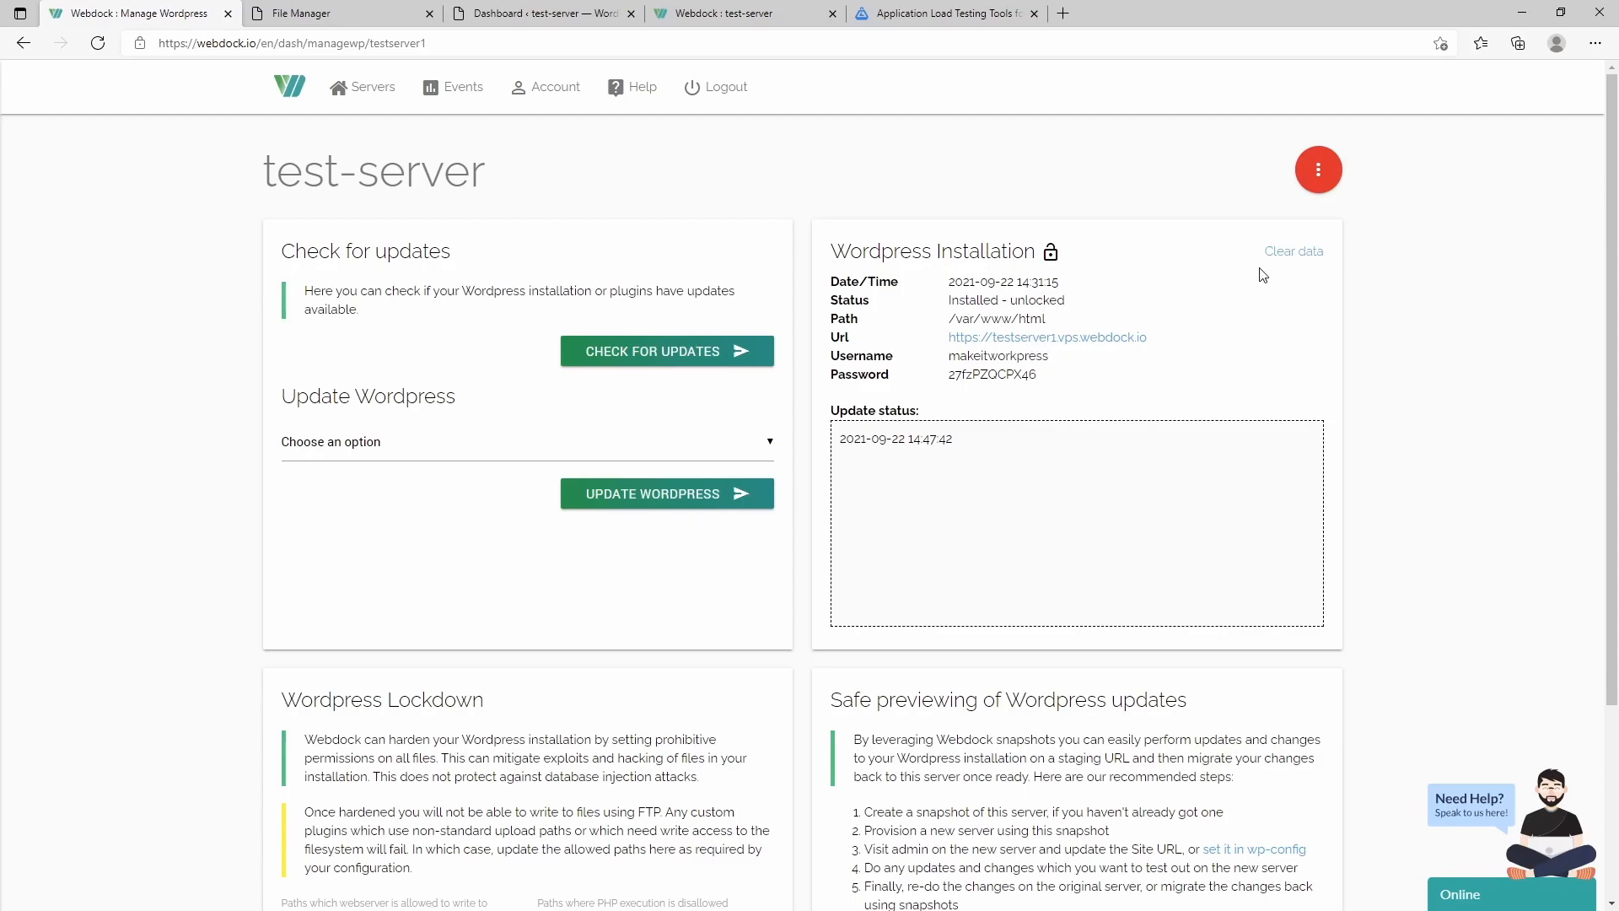
{"action": "left_click", "coordinate": [1316, 171]}
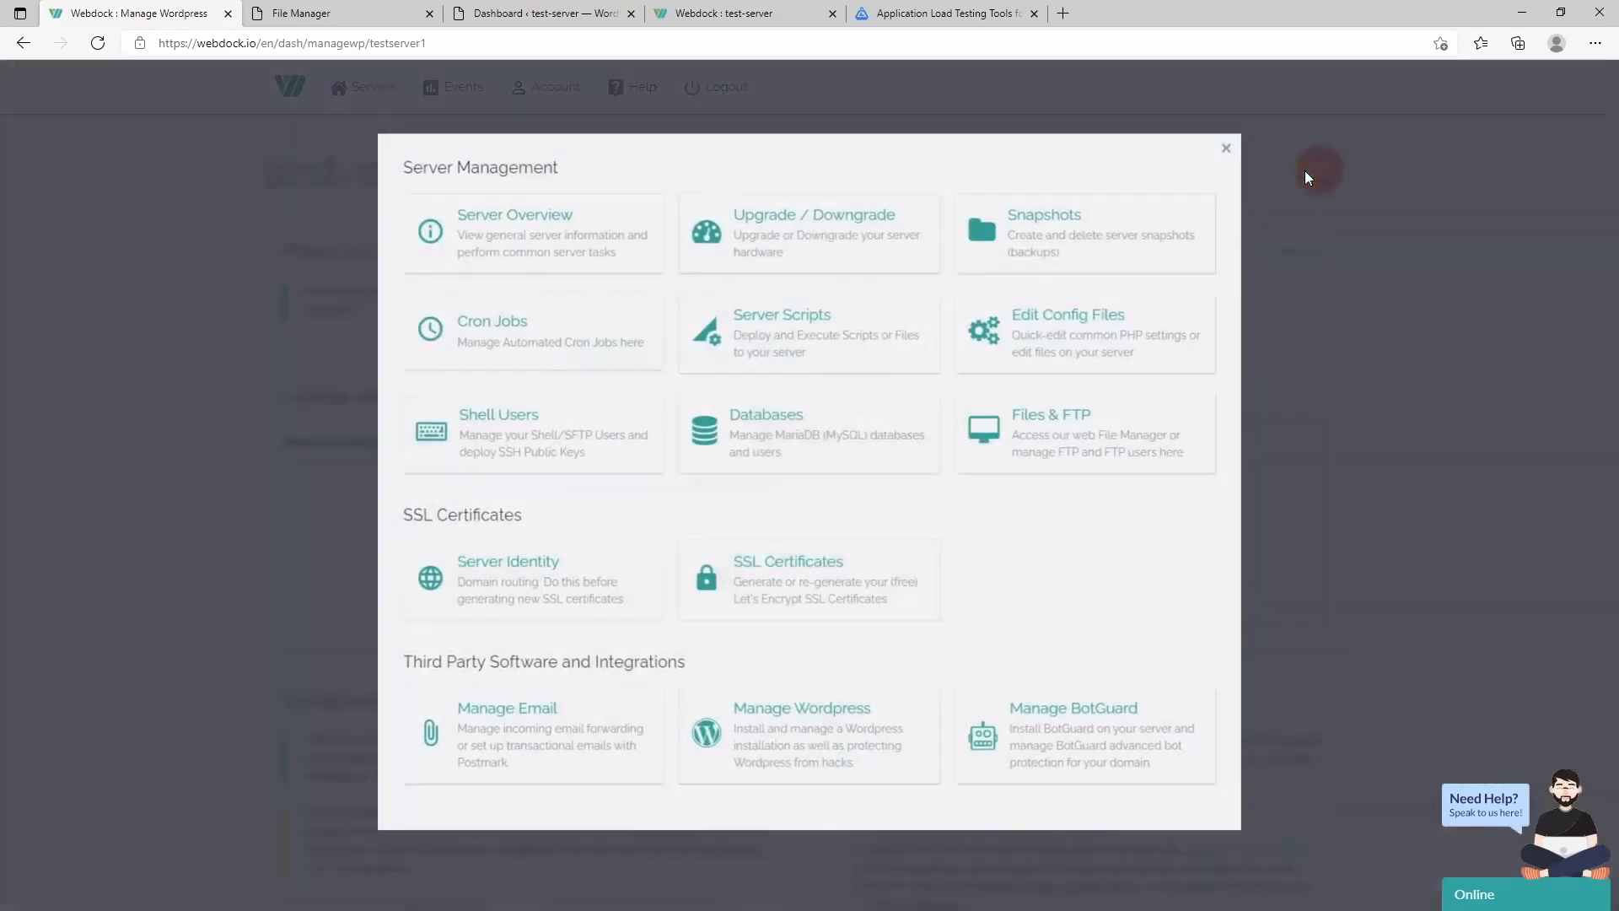
- Enable BotGuard for testserver1.vps.webdock.io from Manage BotGuard, then reopen the management menu
{"action": "left_click", "coordinate": [1098, 717]}
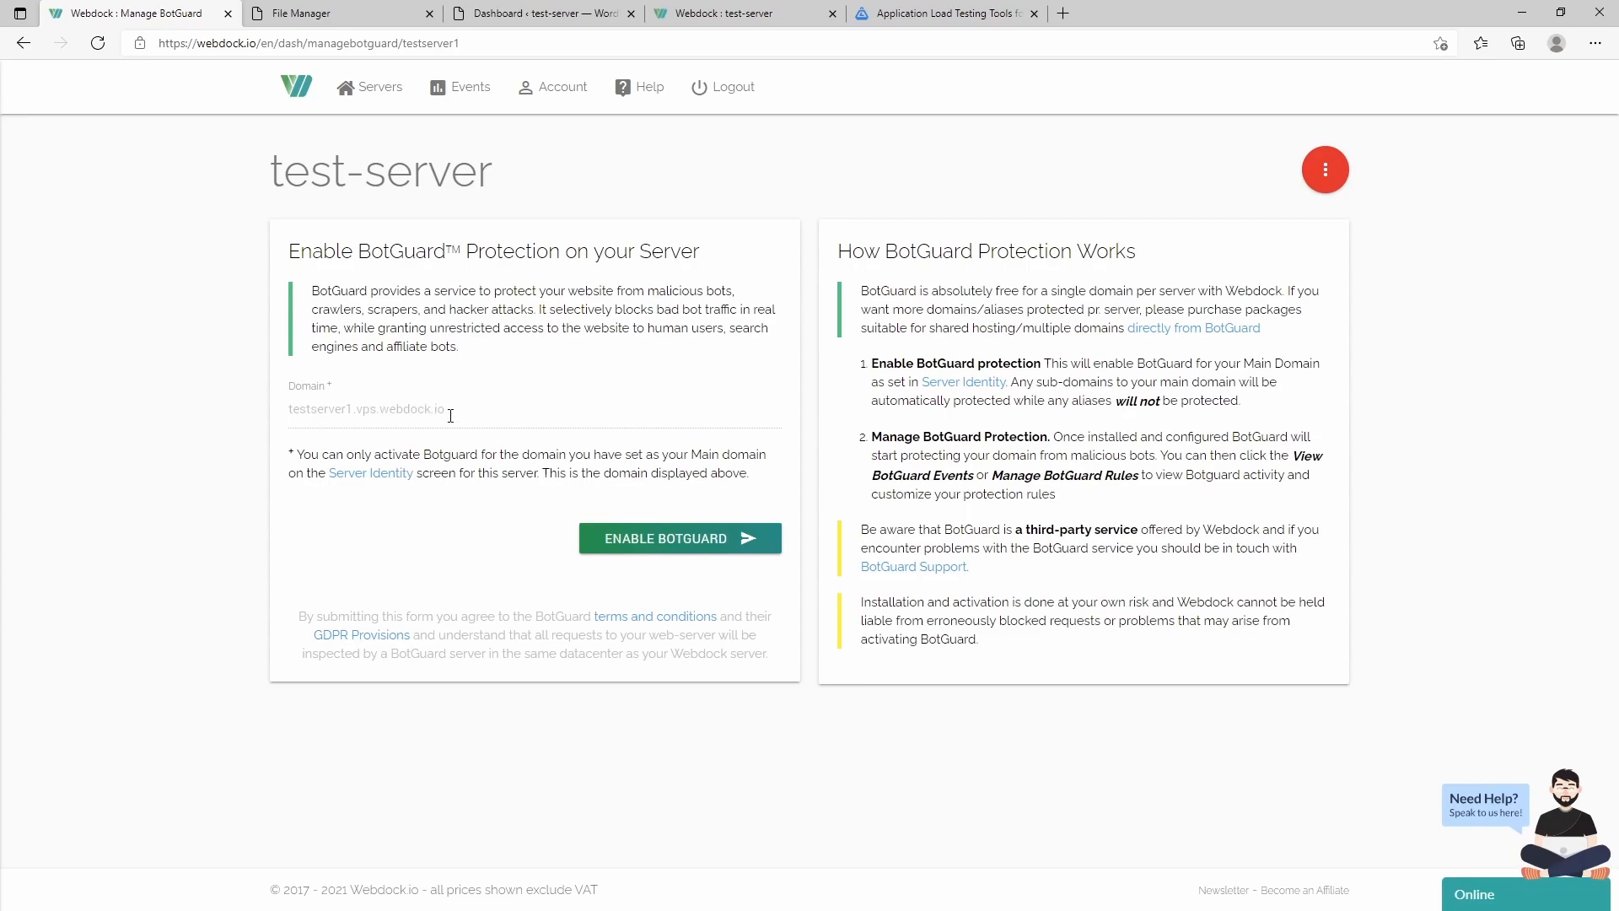
{"action": "left_click", "coordinate": [666, 544]}
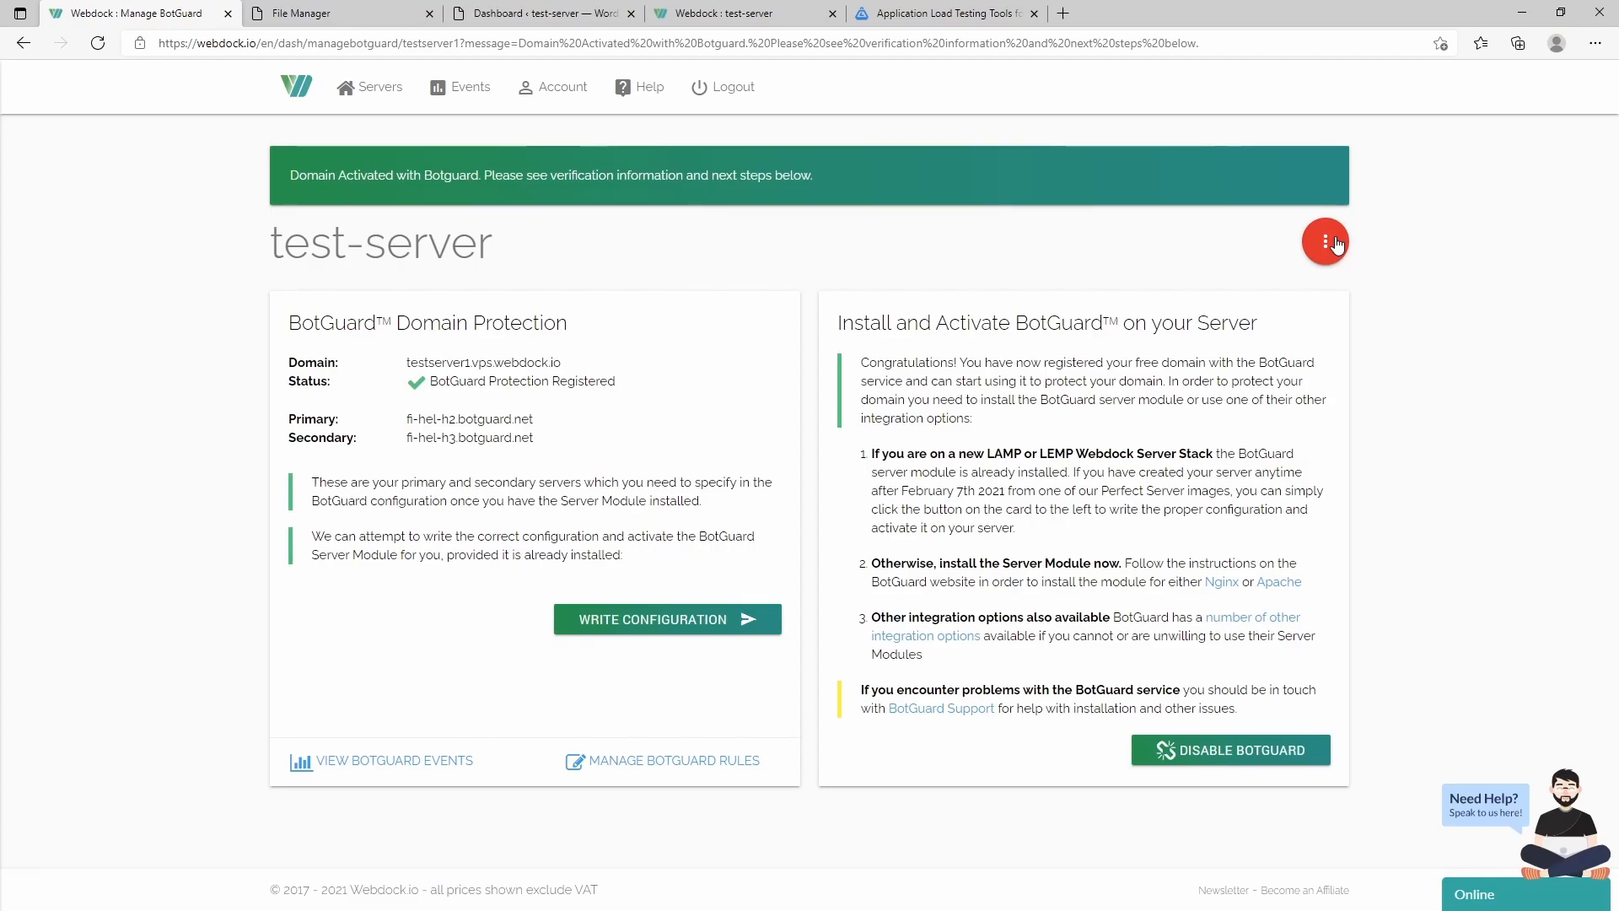
{"action": "left_click", "coordinate": [1335, 244]}
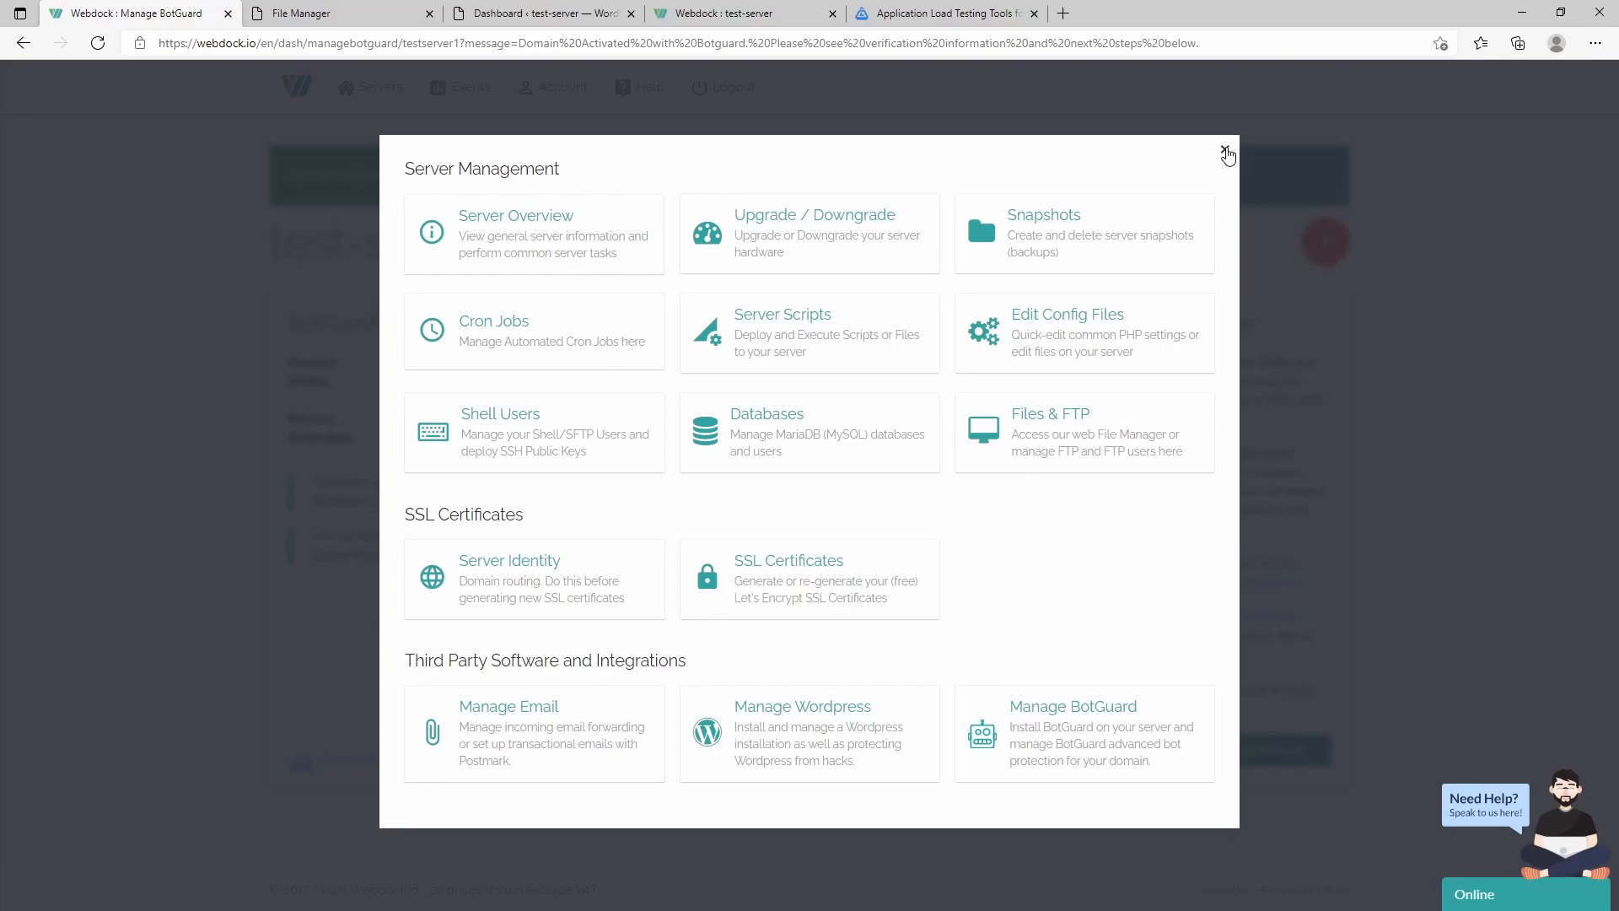
- Scroll through the account settings cards and open Monitoring configuration's email notification recipients
{"action": "left_click", "coordinate": [1226, 152]}
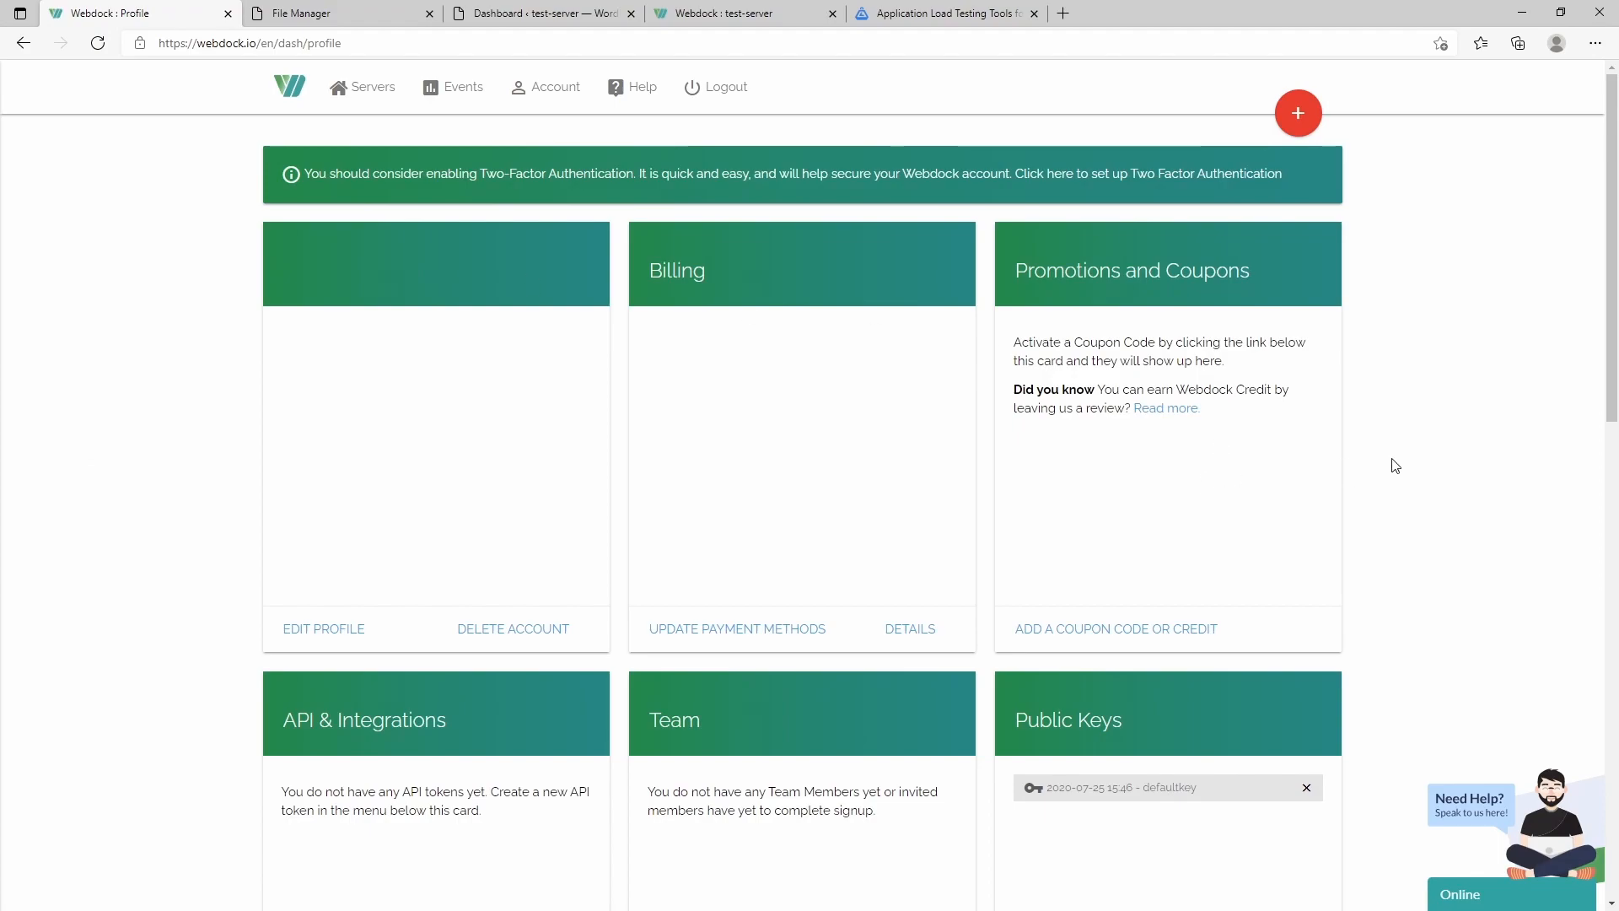
{"action": "scroll", "coordinate": [1425, 438], "scroll_direction": "down", "scroll_amount": 4}
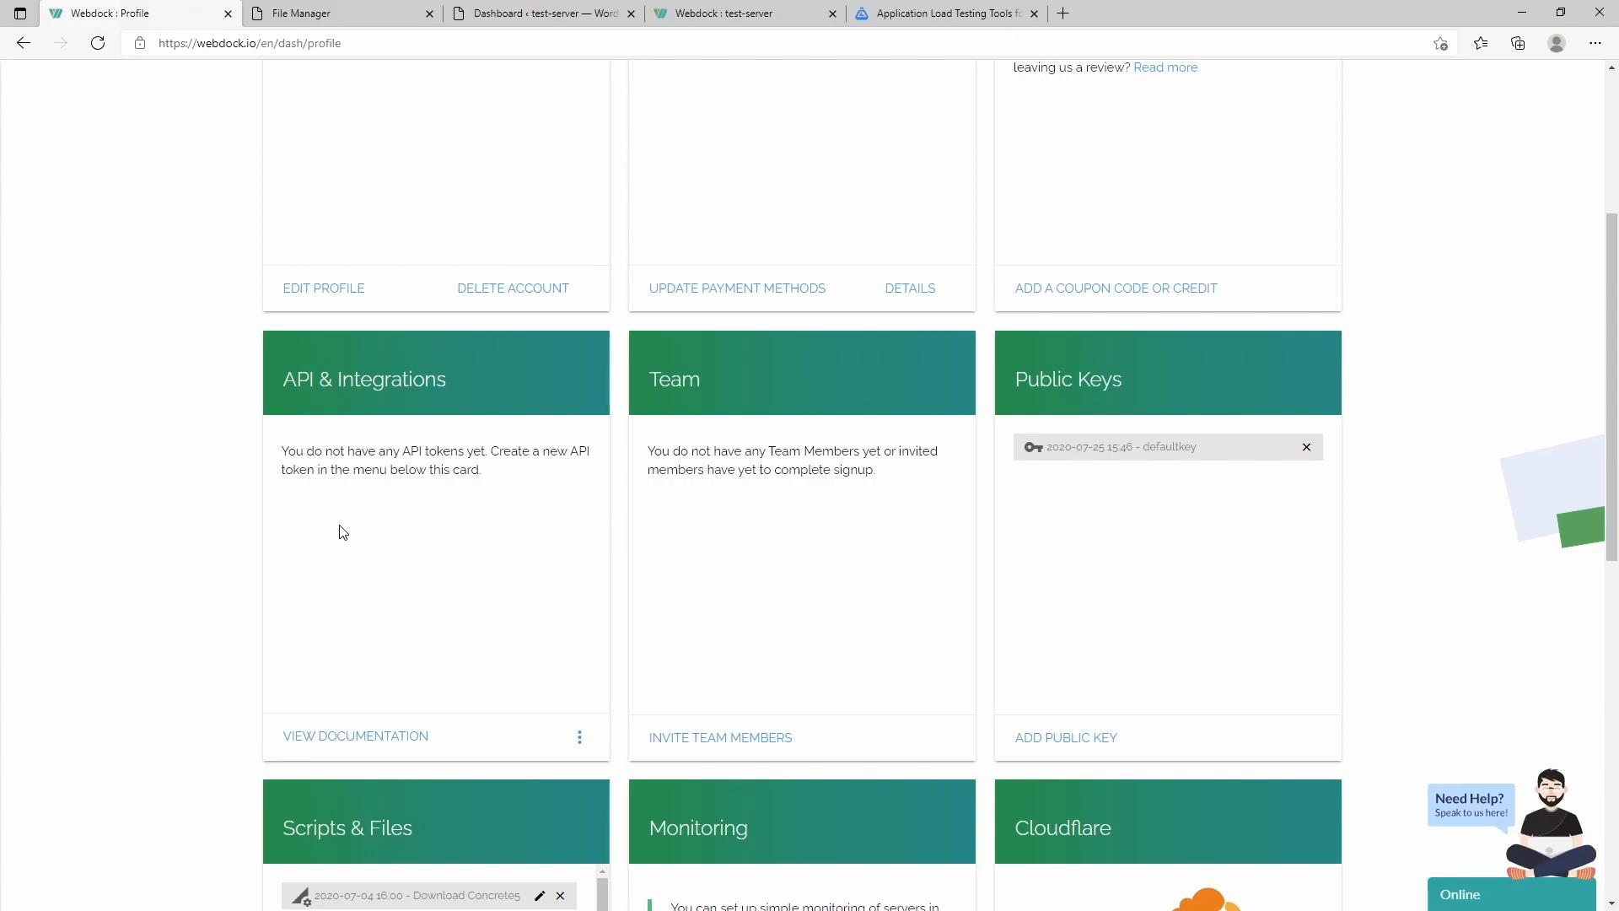
{"action": "scroll", "coordinate": [343, 532], "scroll_direction": "down", "scroll_amount": 2}
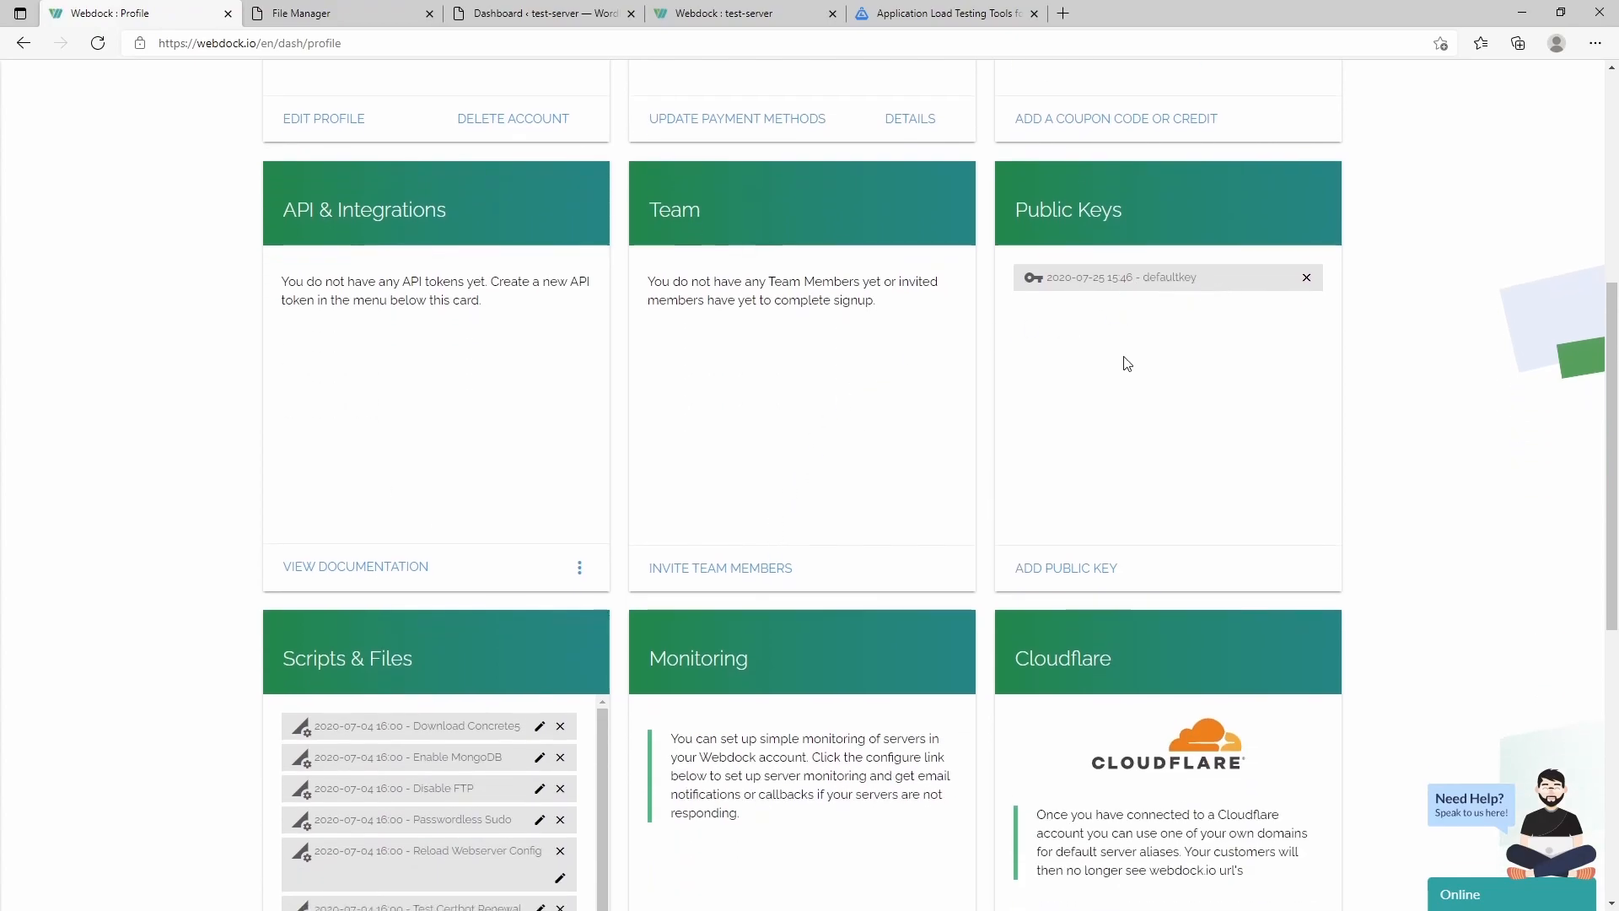
{"action": "scroll", "coordinate": [1124, 311], "scroll_direction": "down", "scroll_amount": 4}
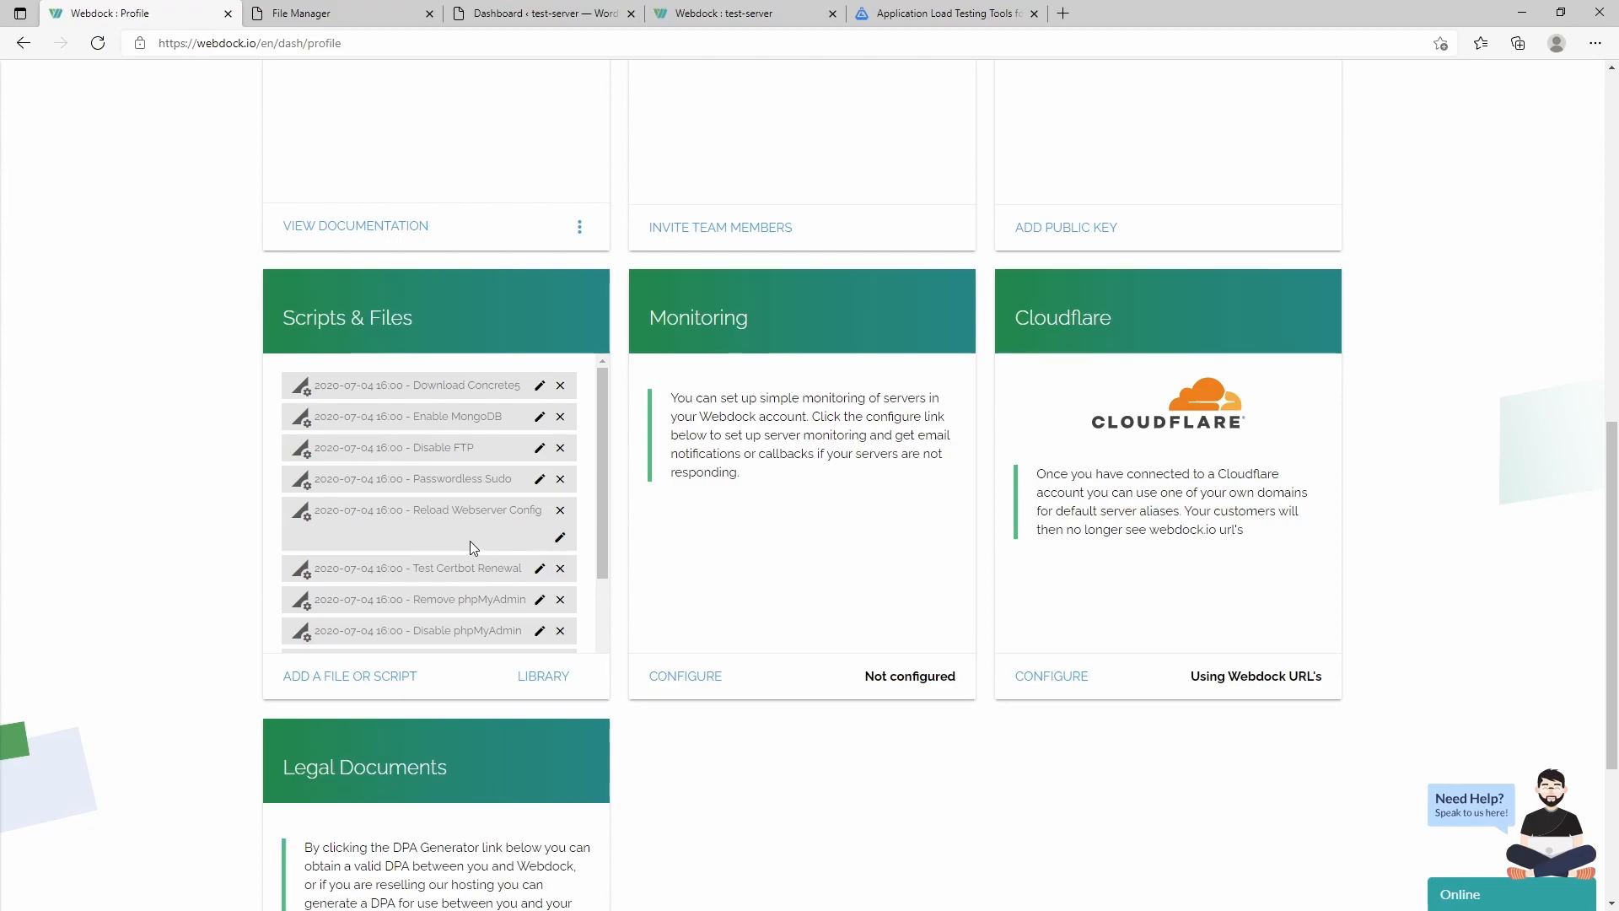
{"action": "scroll", "coordinate": [776, 569], "scroll_direction": "down", "scroll_amount": 2}
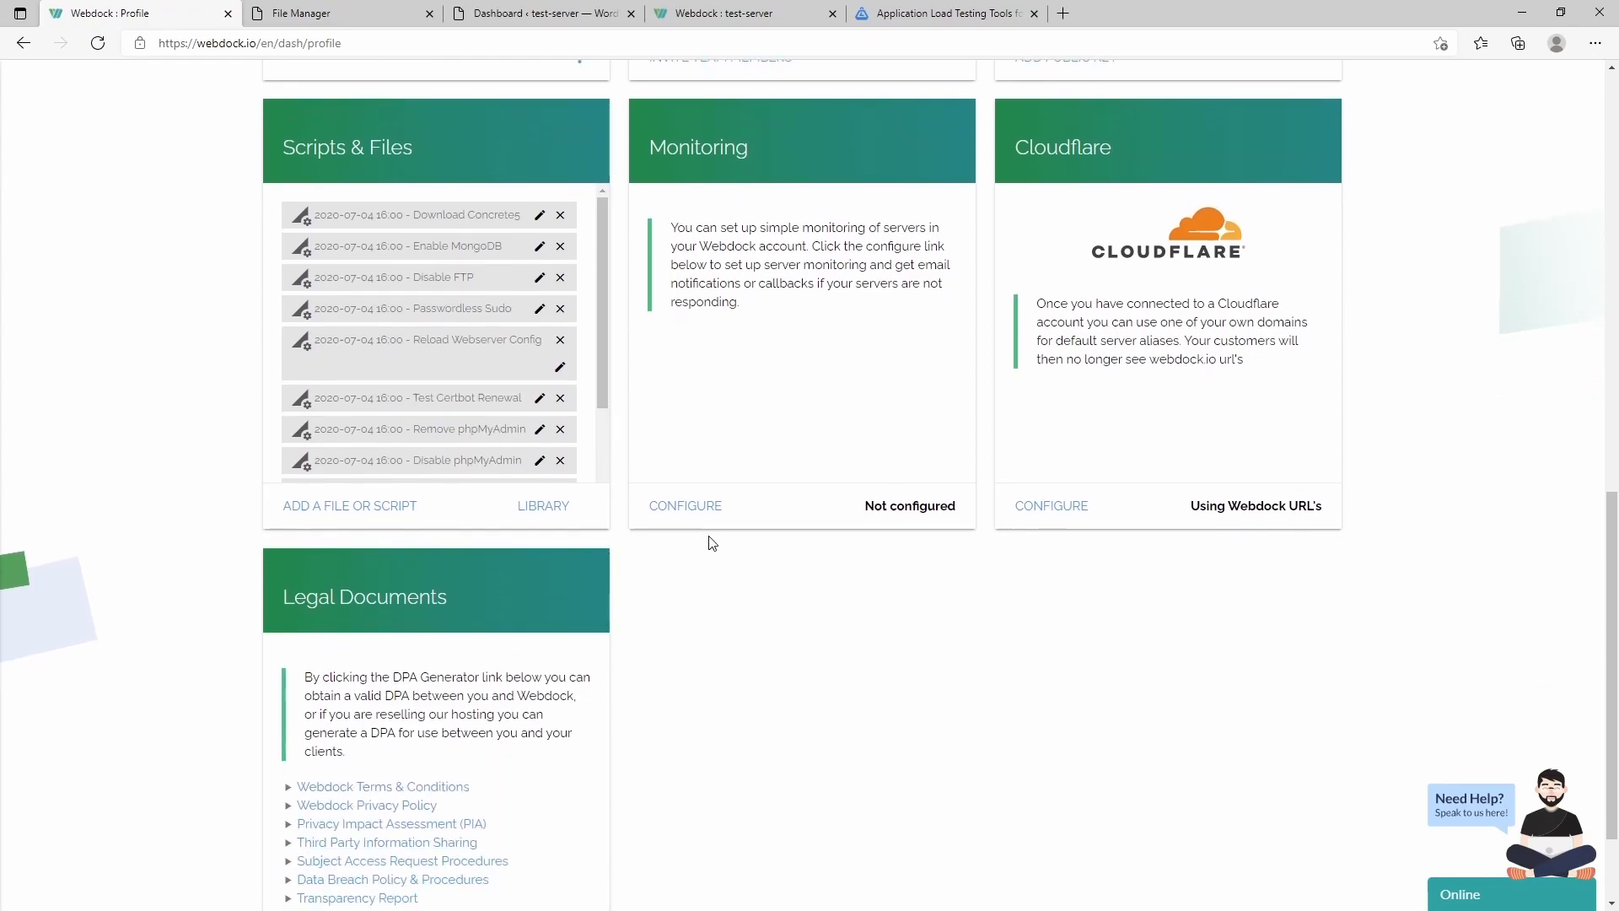
{"action": "left_click", "coordinate": [680, 510]}
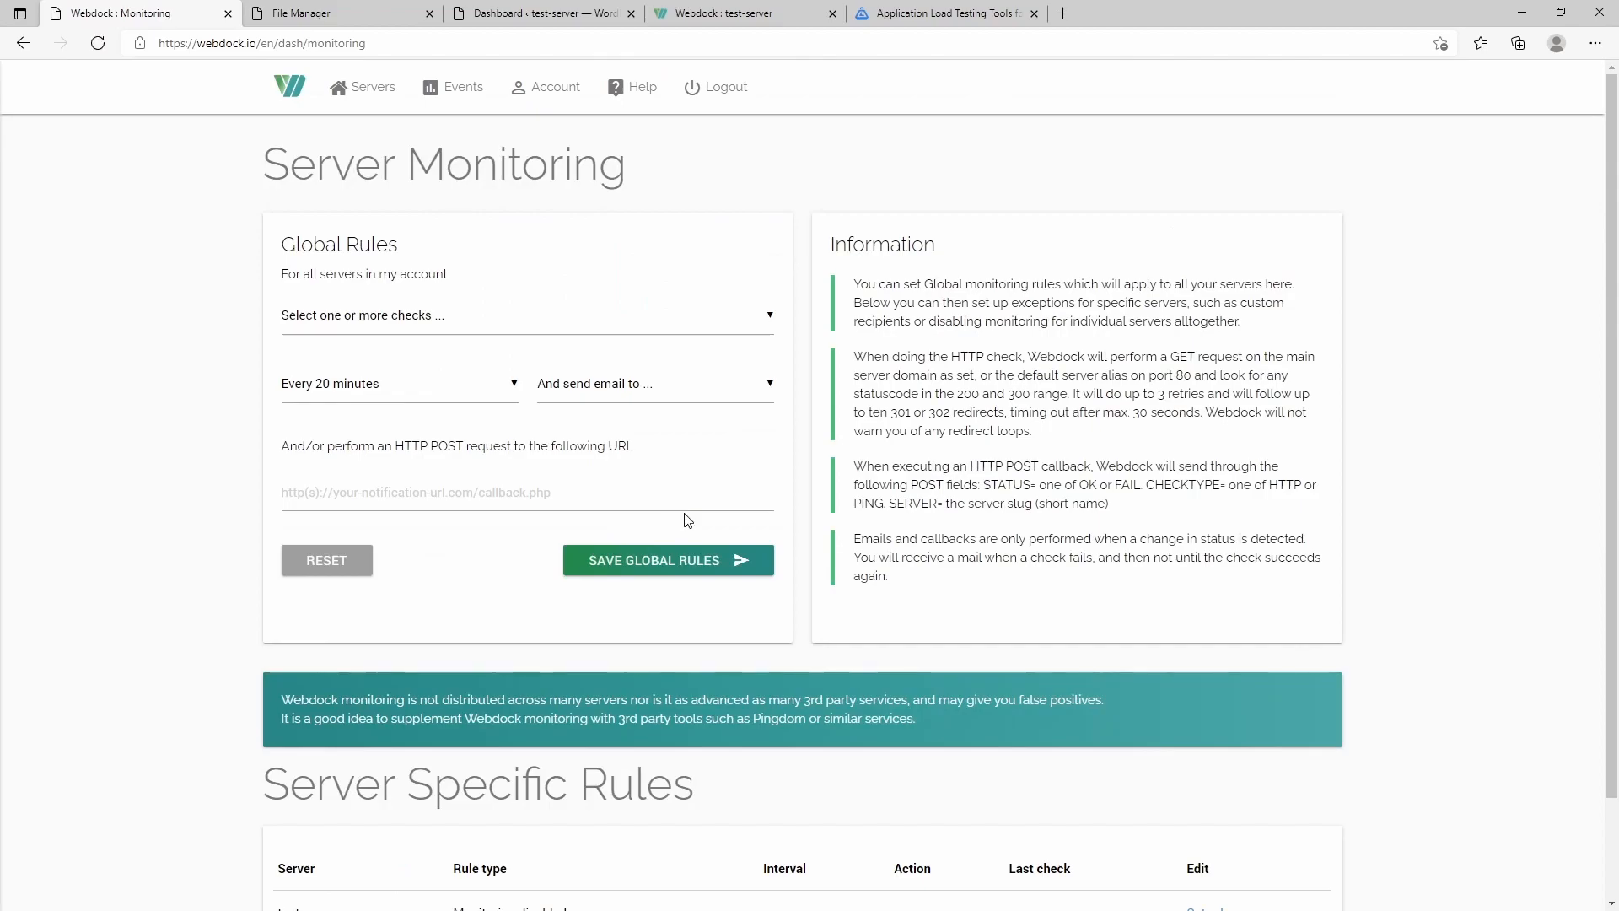
{"action": "left_click", "coordinate": [650, 379]}
- Tick the PING server IP check in the global monitoring rules, then go back unsaved
{"action": "left_click", "coordinate": [637, 371]}
{"action": "left_click", "coordinate": [377, 319]}
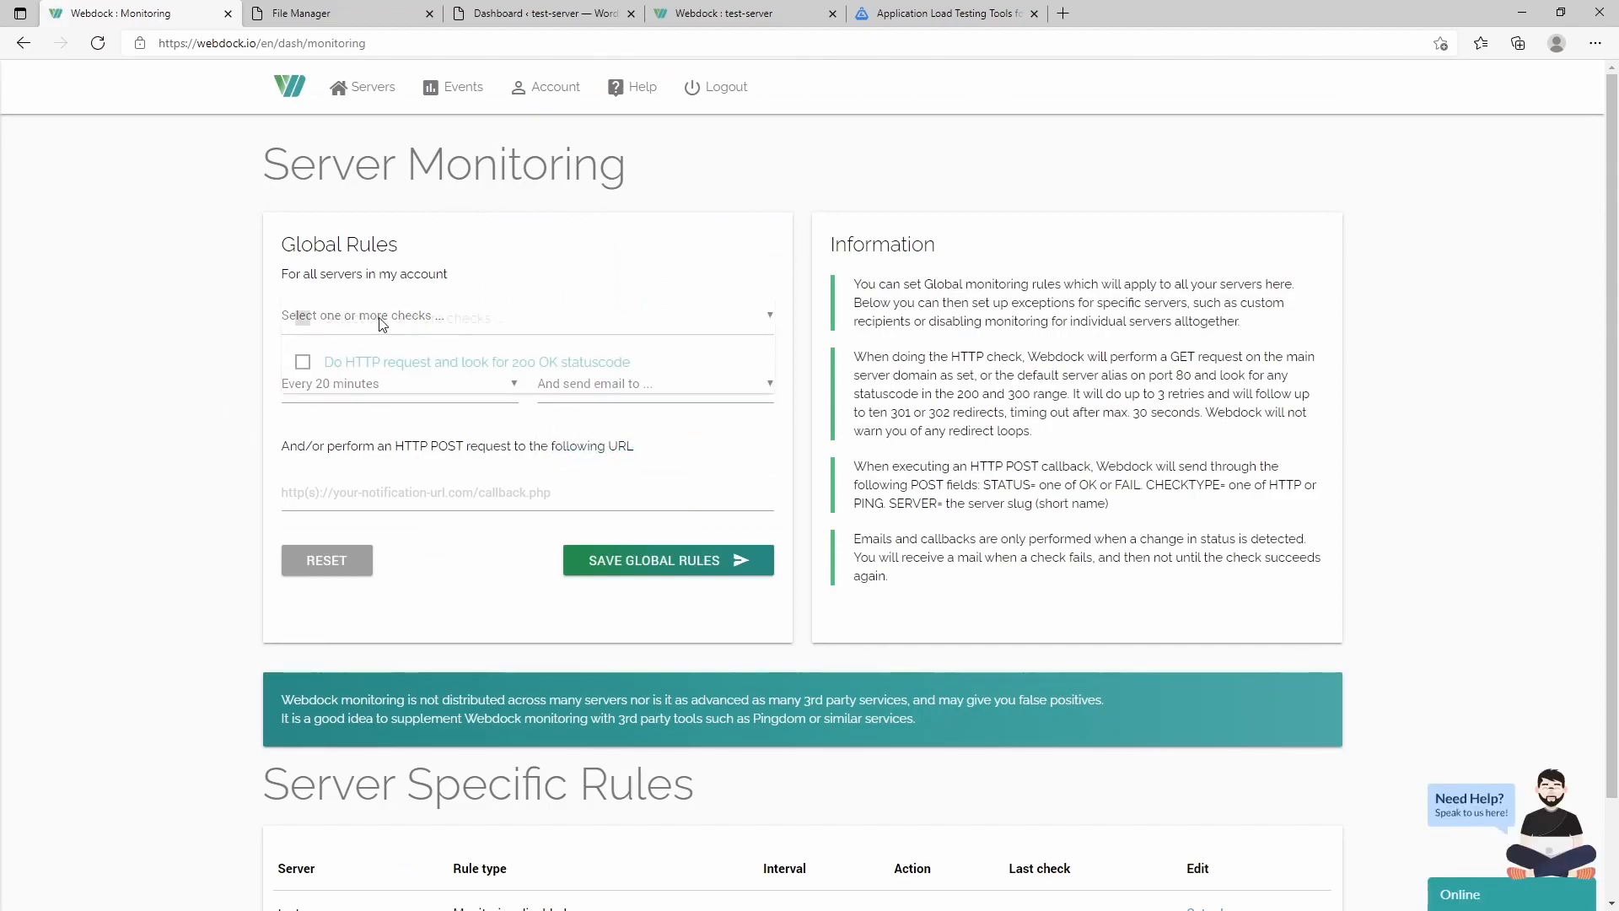
{"action": "left_click", "coordinate": [199, 329]}
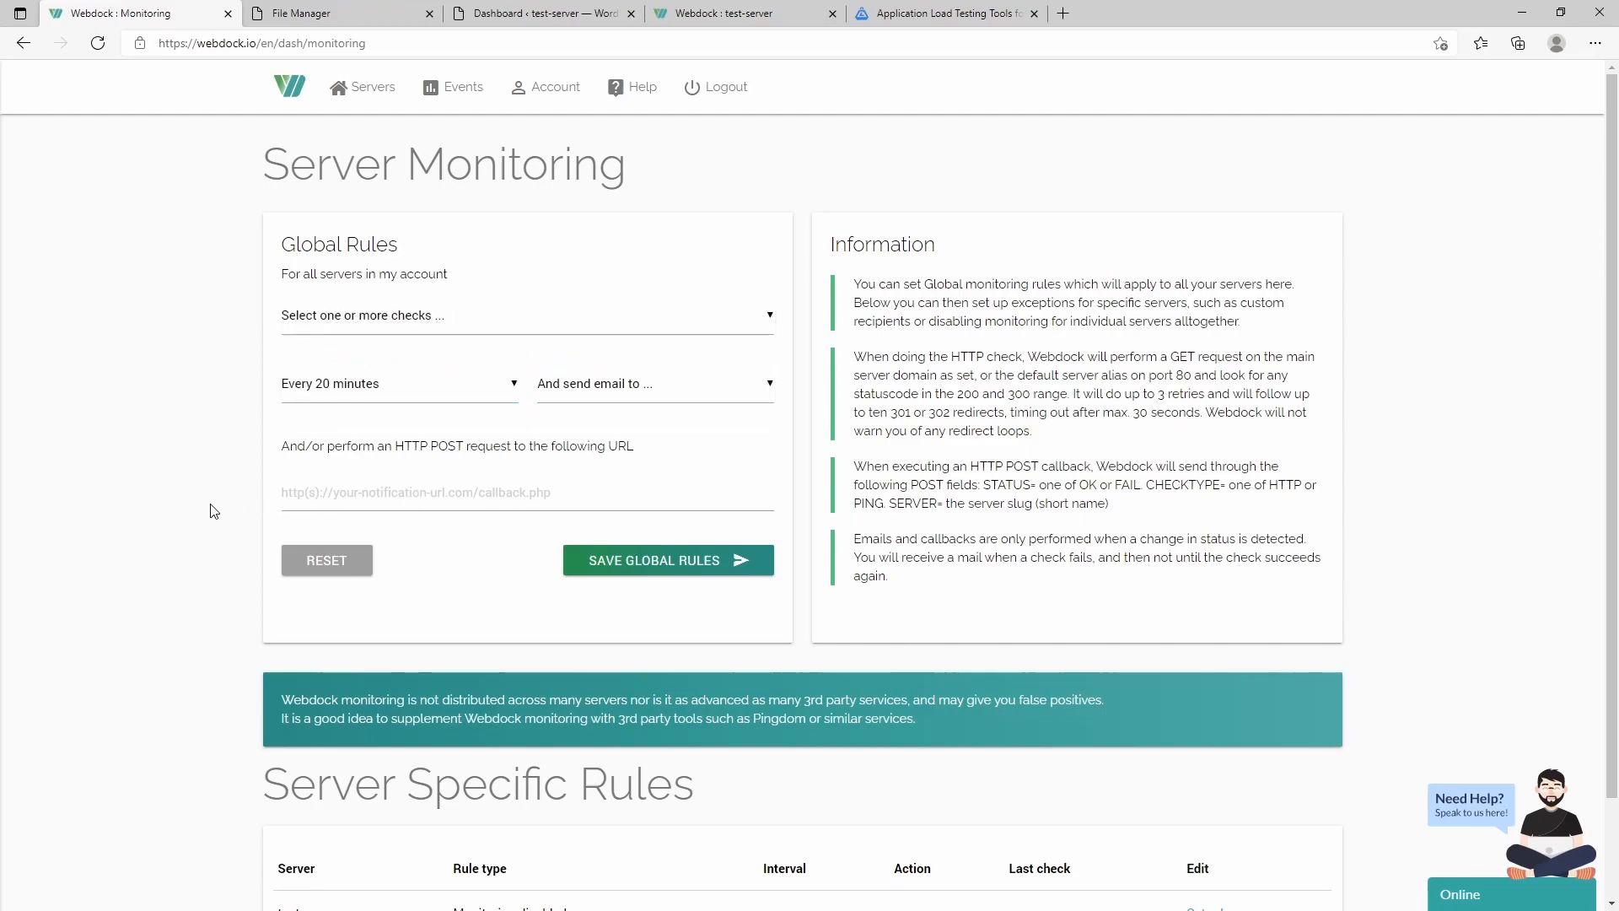
{"action": "left_click", "coordinate": [428, 317]}
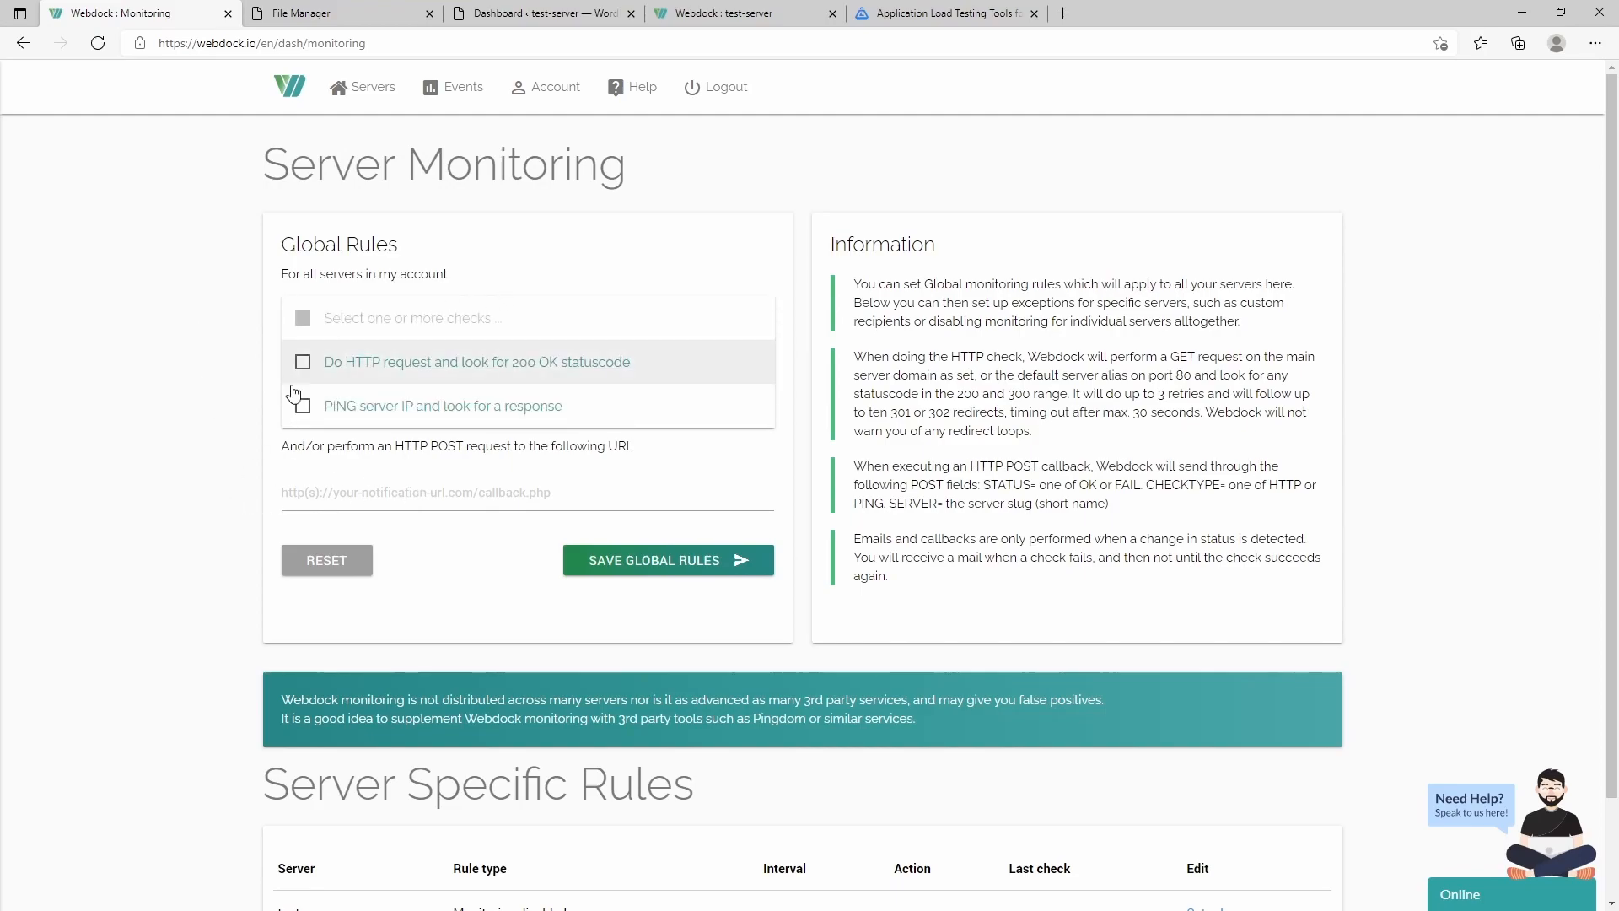
{"action": "left_click", "coordinate": [306, 412]}
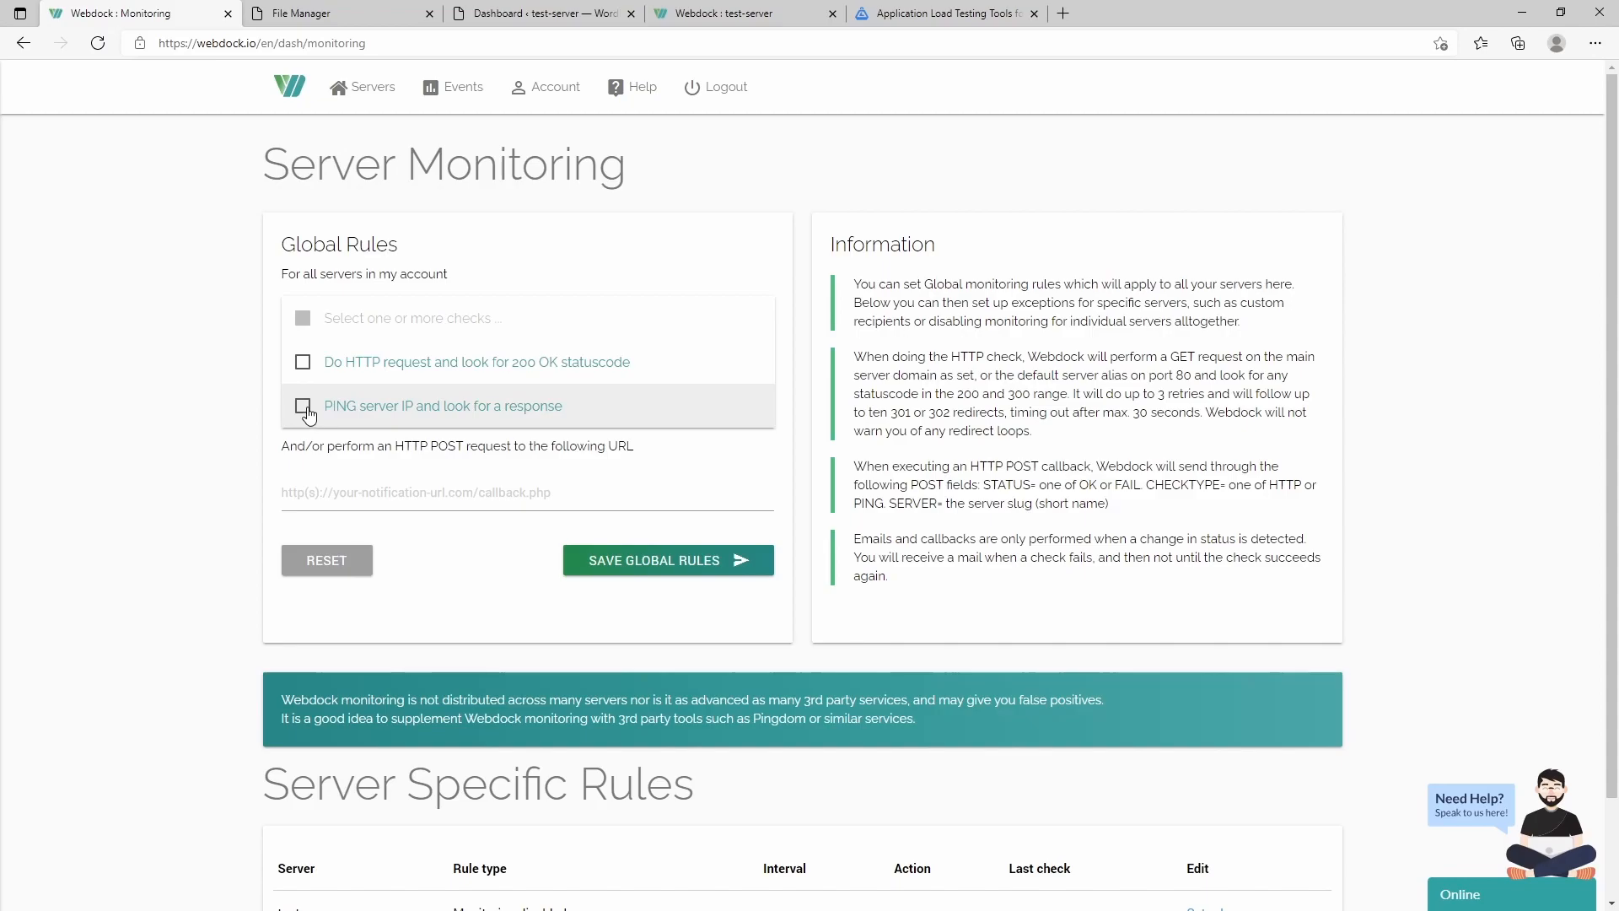
{"action": "left_click", "coordinate": [193, 413]}
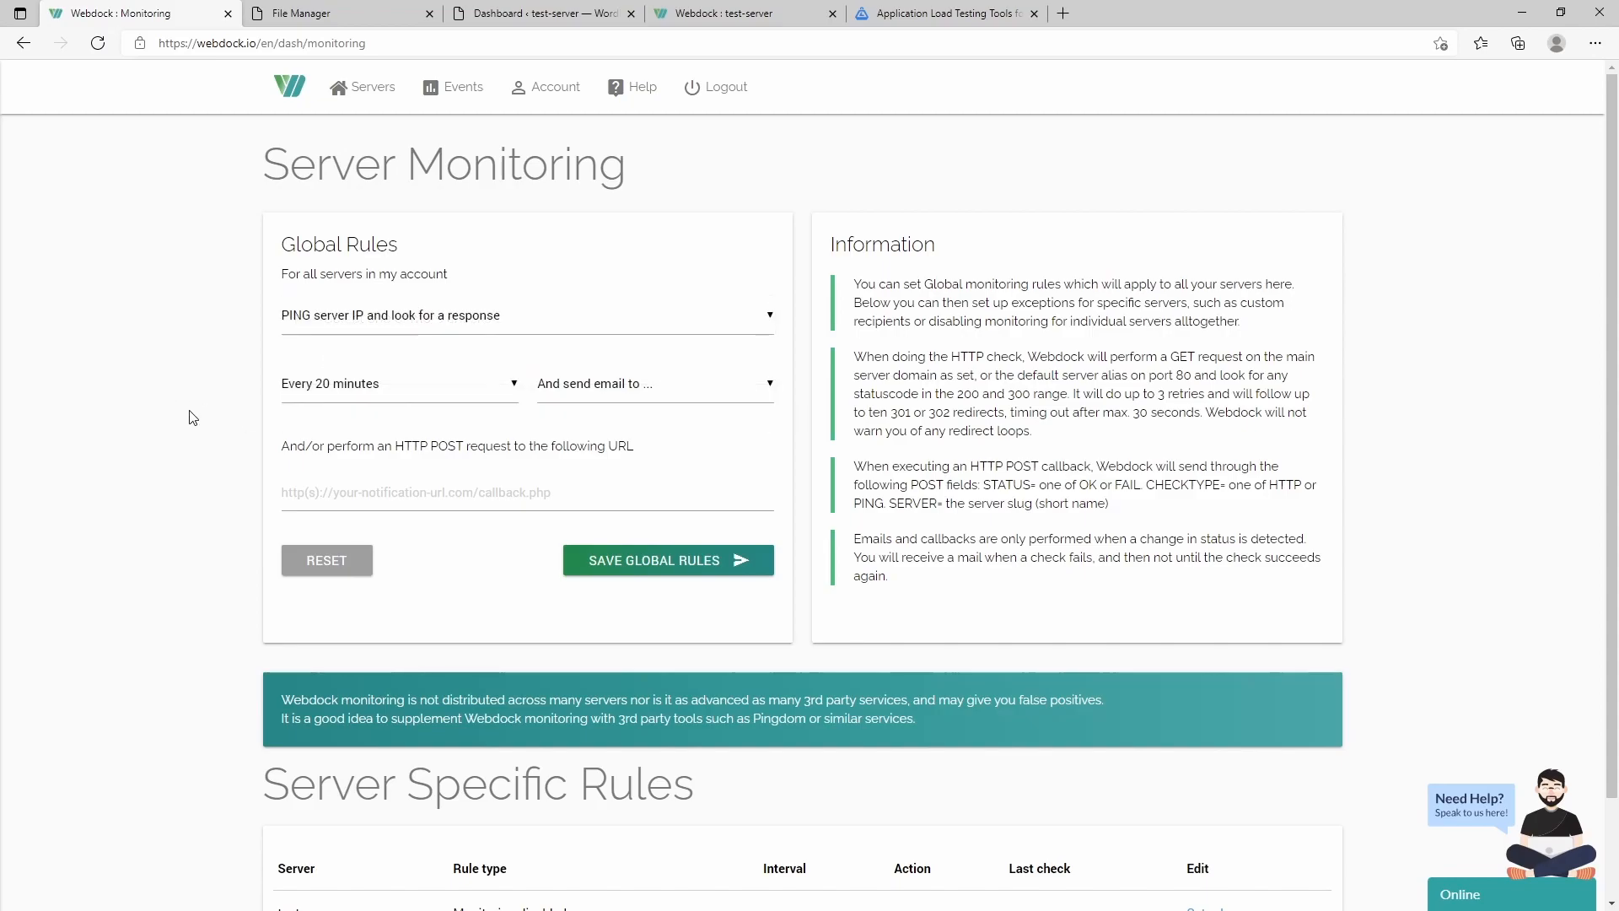
{"action": "left_click", "coordinate": [28, 46]}
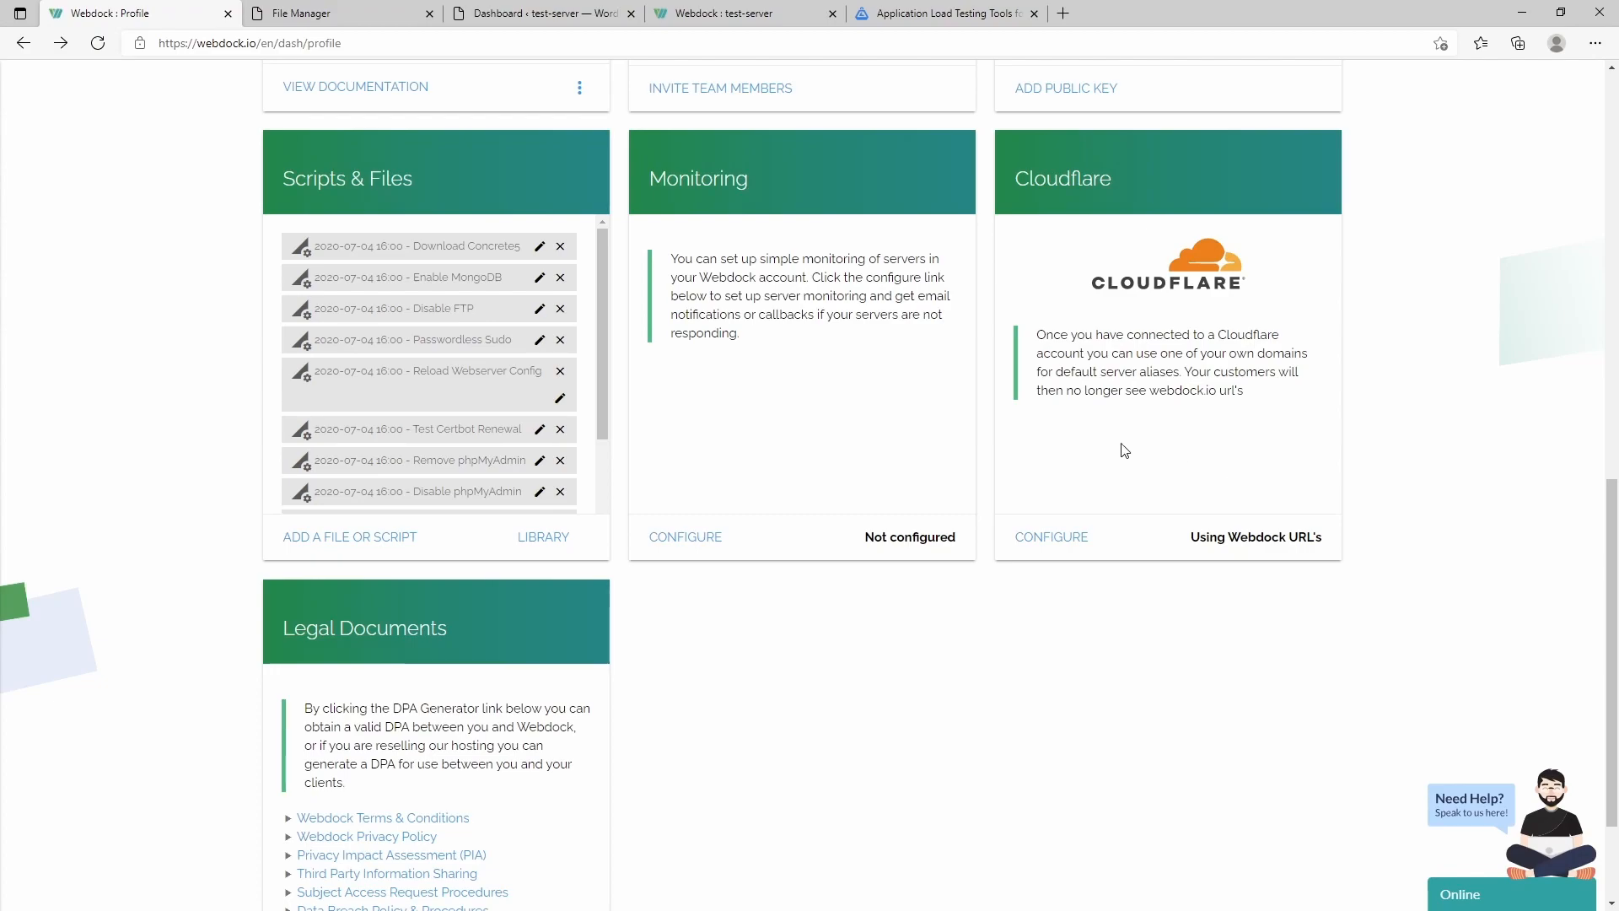
- Open the Cloudflare card's settings and check the Choose a Cloudflare account dropdown
{"action": "scroll", "coordinate": [1056, 413], "scroll_direction": "down", "scroll_amount": 2}
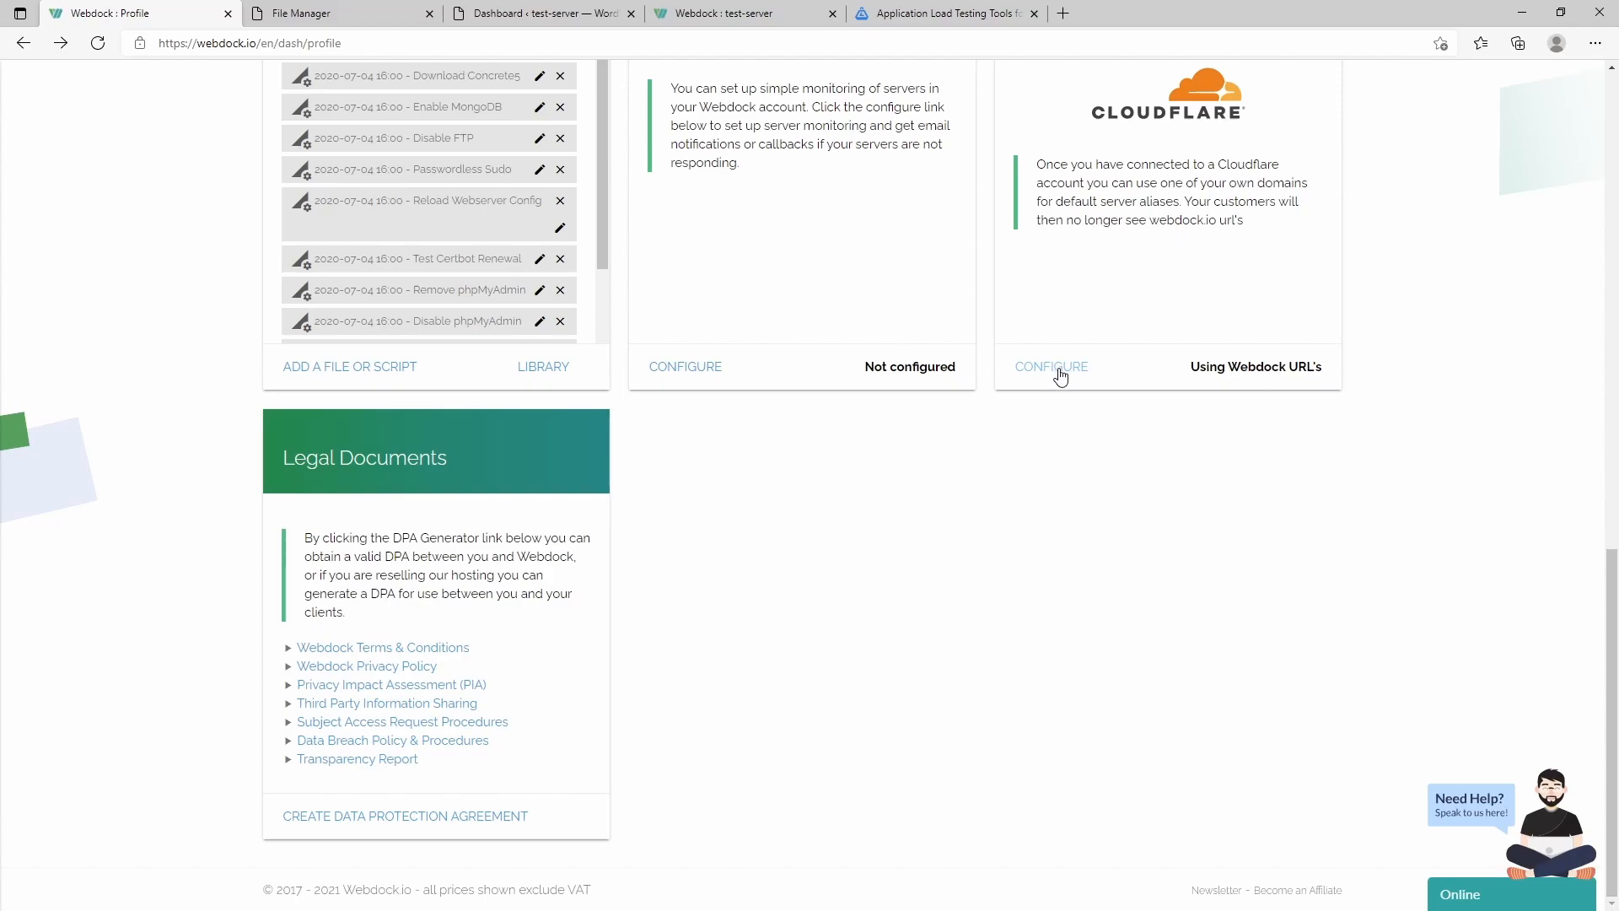
{"action": "left_click", "coordinate": [1061, 376]}
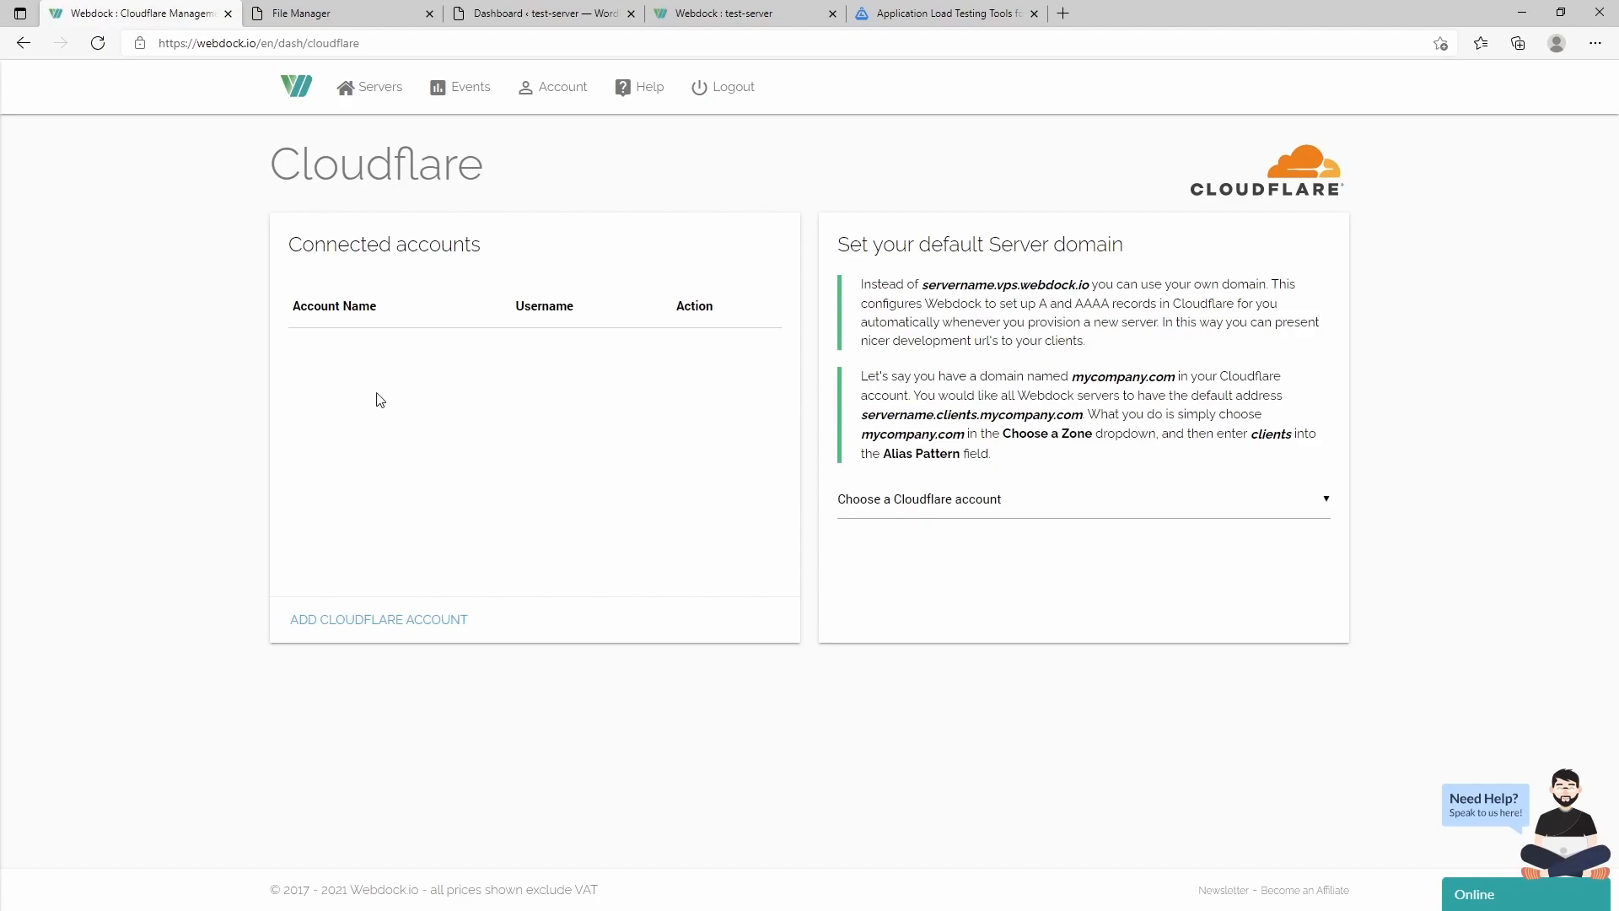
{"action": "left_click", "coordinate": [1015, 503]}
{"action": "left_click", "coordinate": [568, 354]}
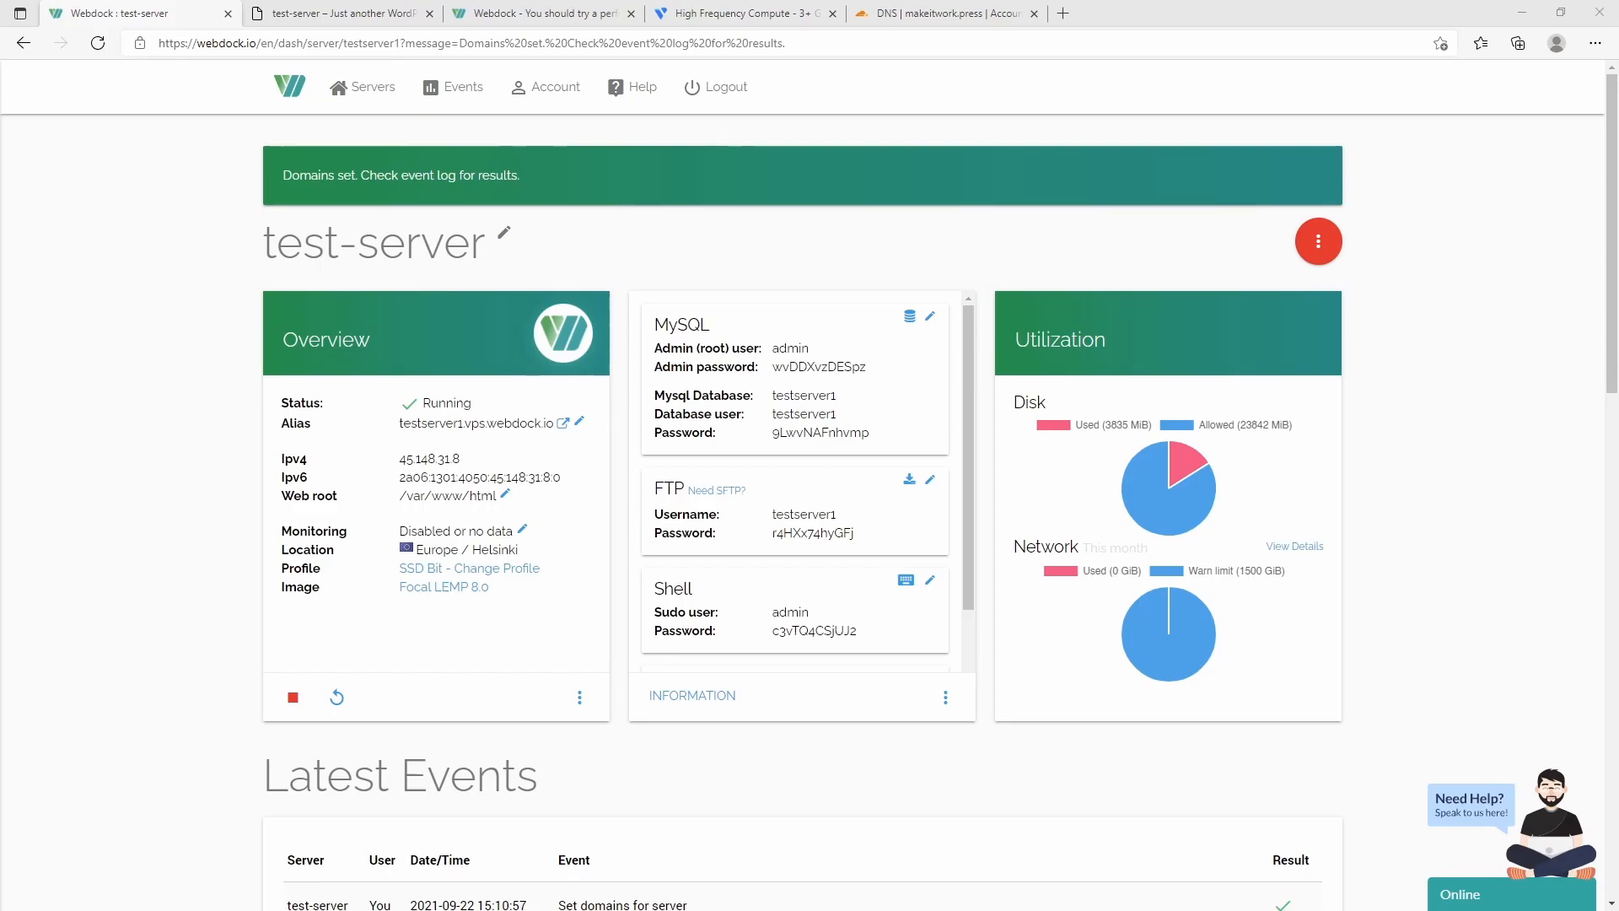
- Start a new A record named 'host' in the makeitwork.press Cloudflare DNS settings
{"action": "left_click", "coordinate": [922, 16]}
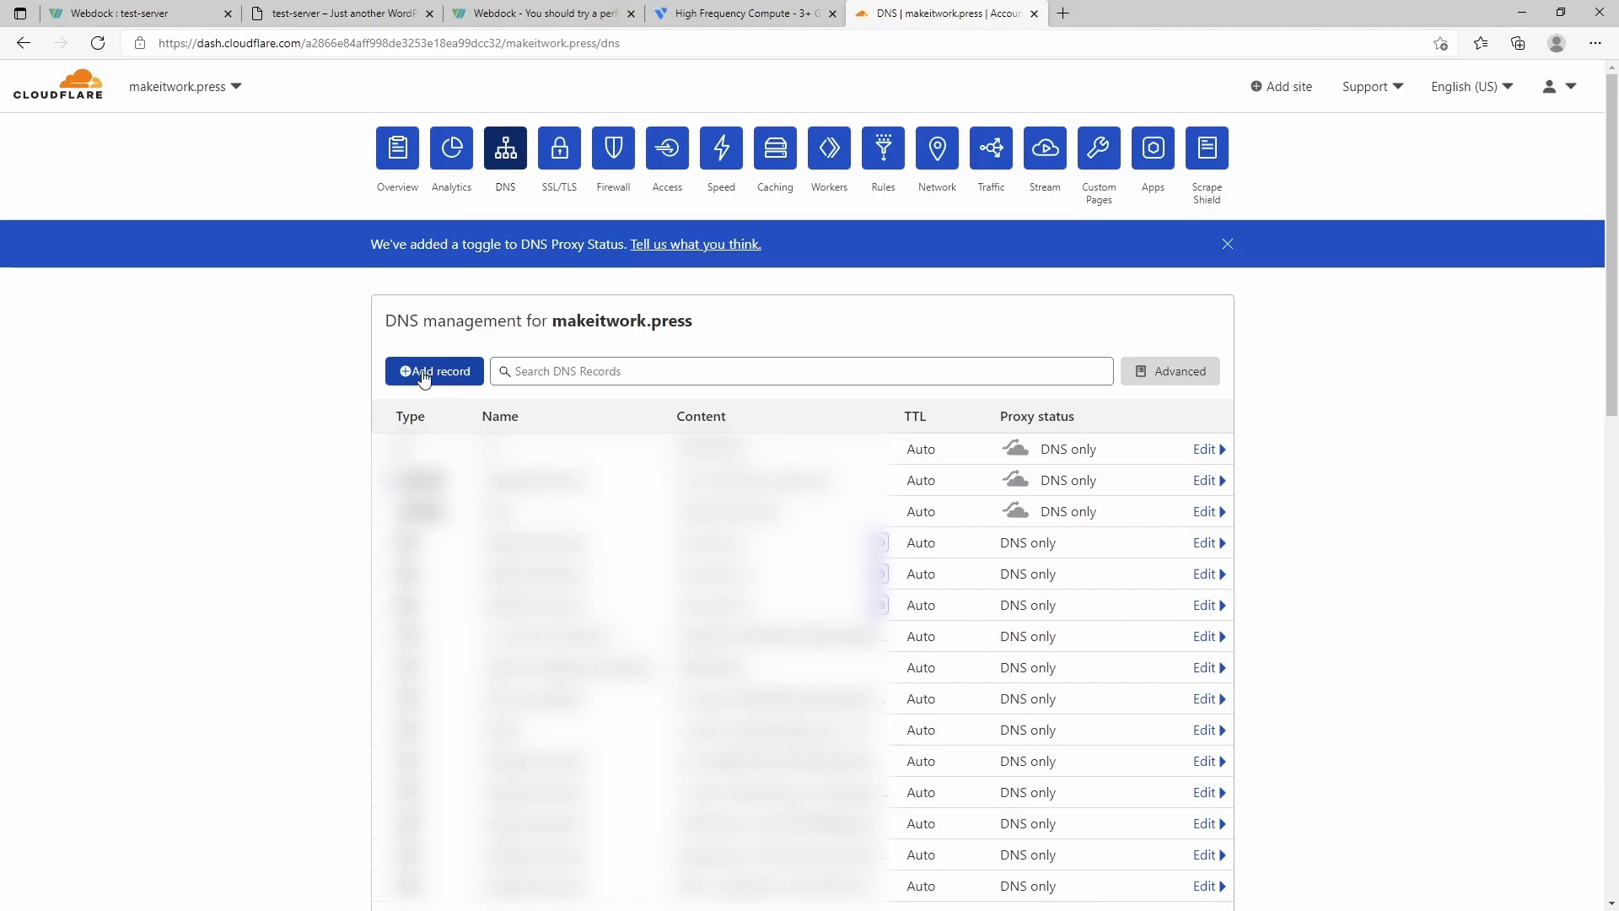
{"action": "left_click", "coordinate": [424, 377]}
{"action": "left_click", "coordinate": [430, 471]}
{"action": "left_click", "coordinate": [428, 506]}
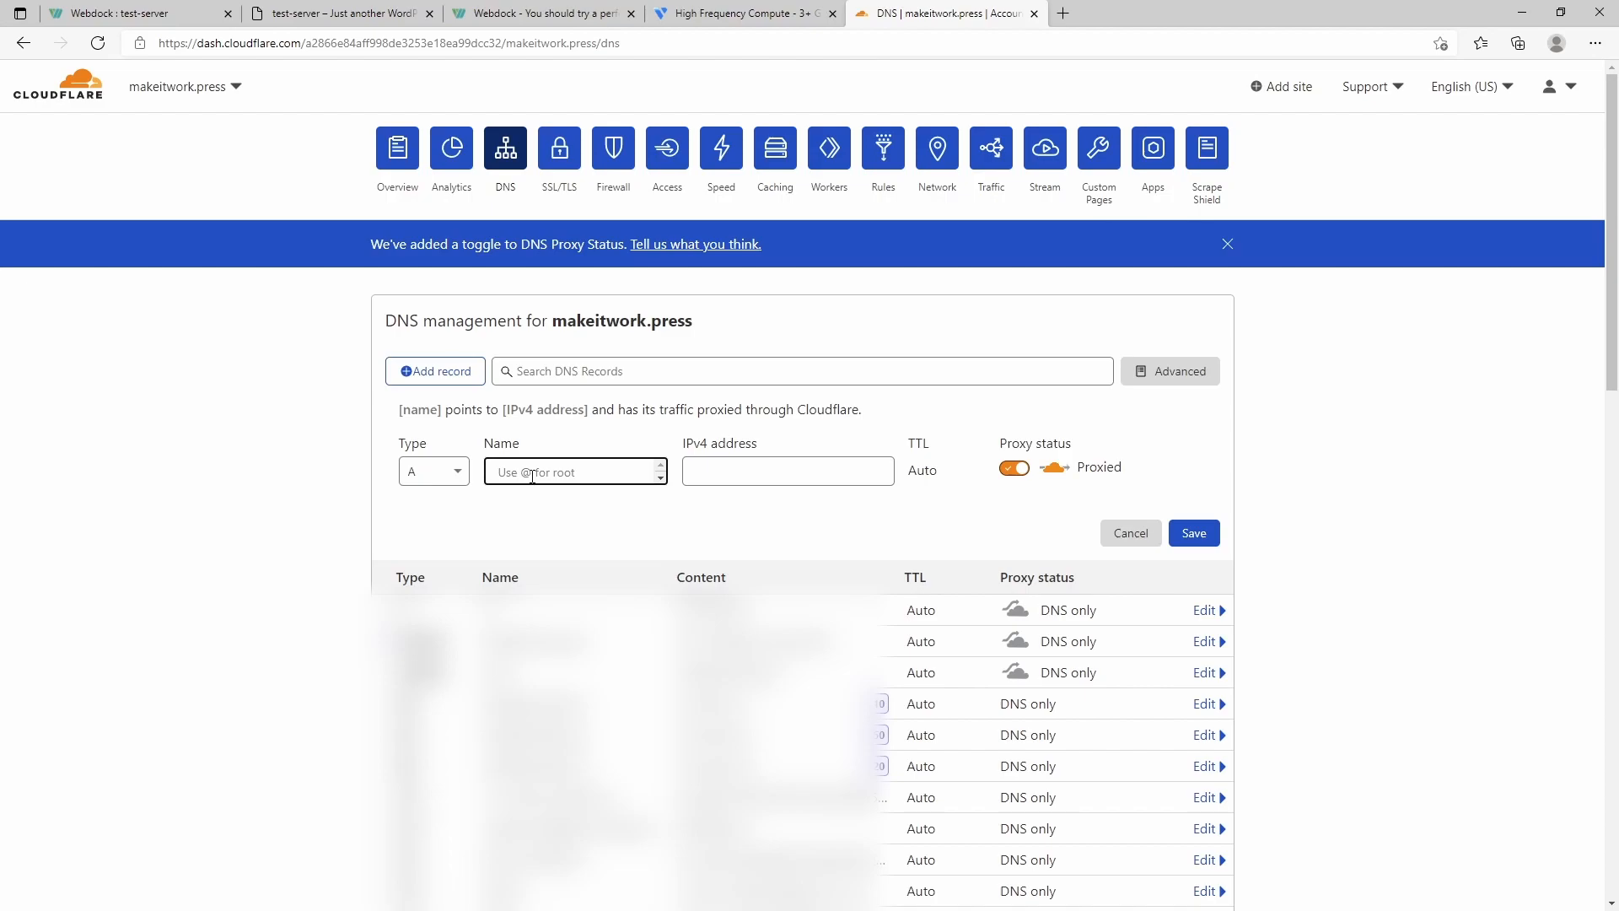
{"action": "type", "text": "host"}
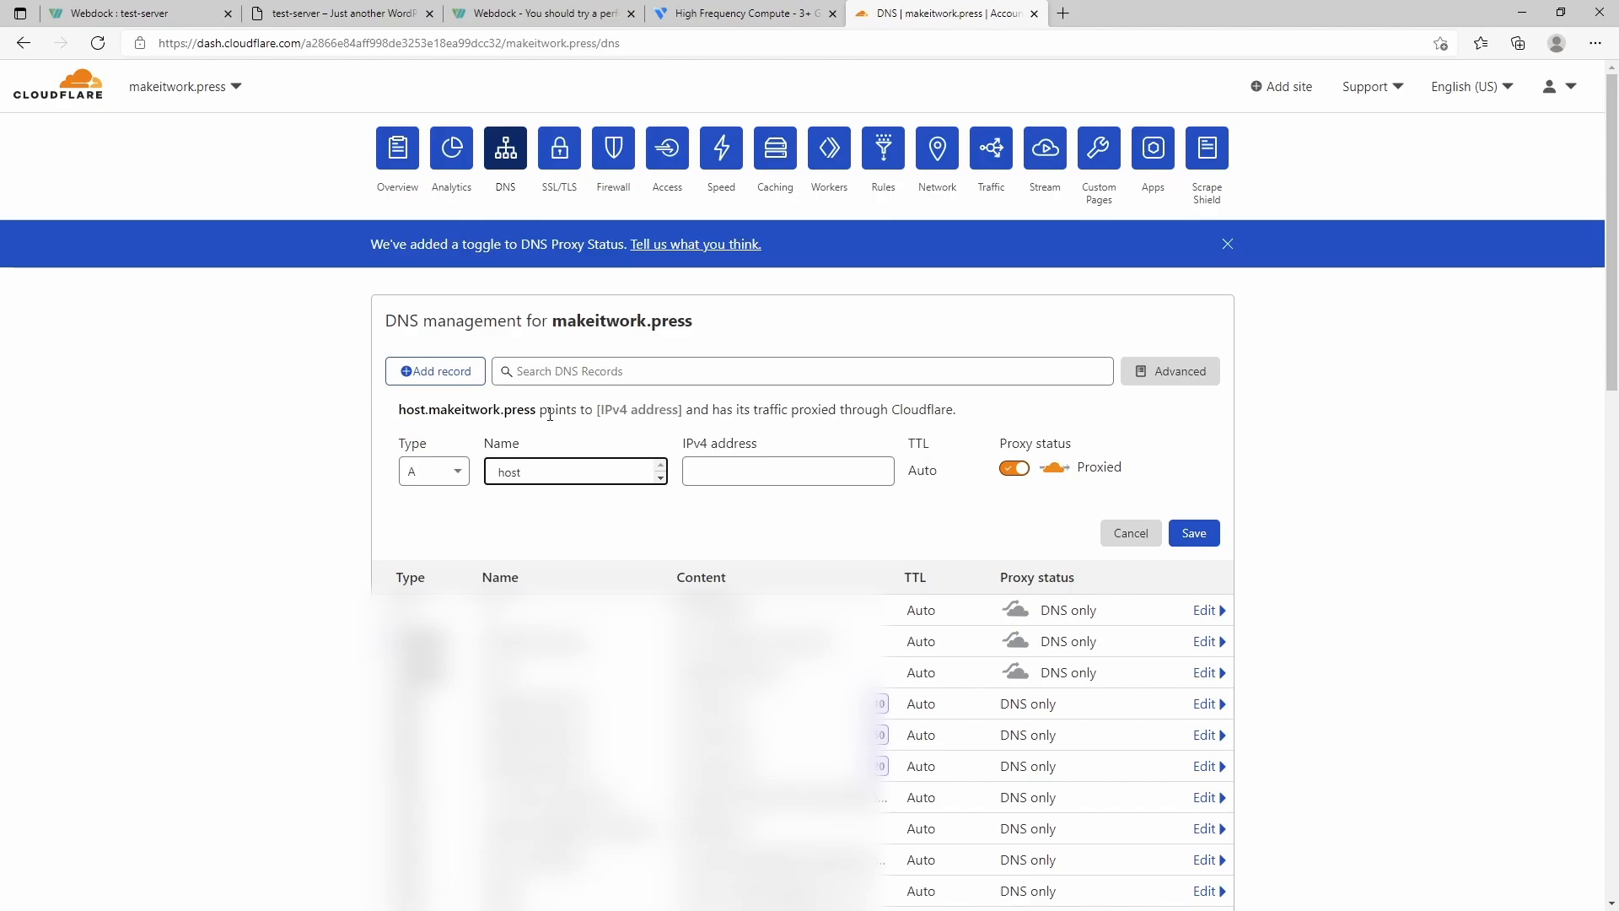
{"action": "left_click", "coordinate": [116, 15]}
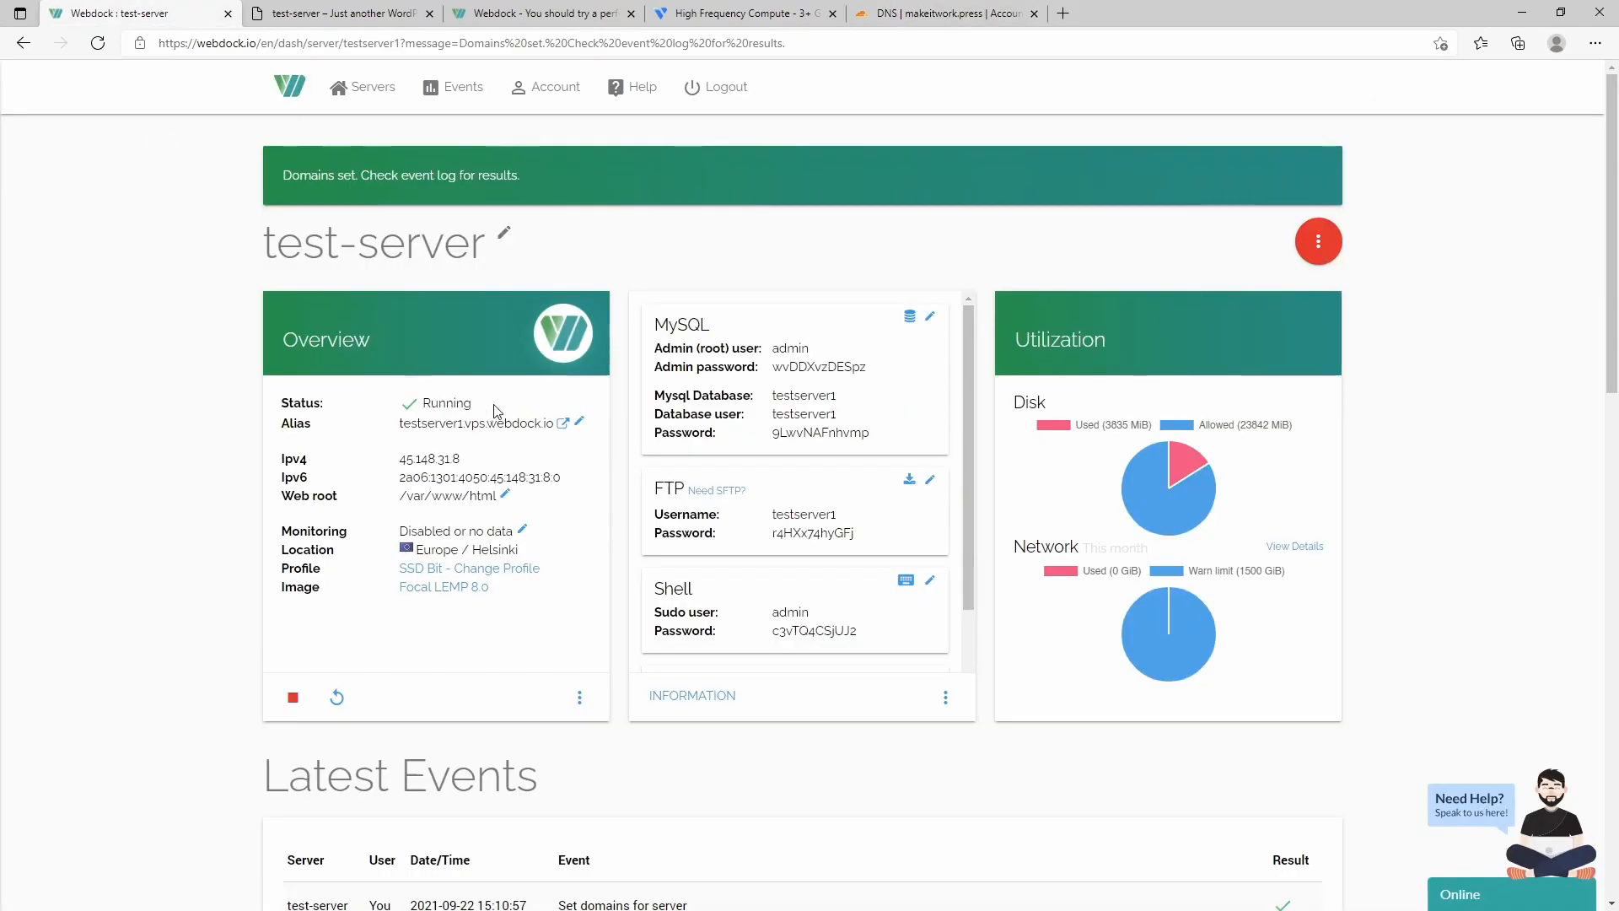
{"action": "left_click_drag", "start_coordinate": [461, 460], "coordinate": [399, 462]}
{"action": "key", "text": "ctrl+c"}
{"action": "left_click", "coordinate": [490, 466]}
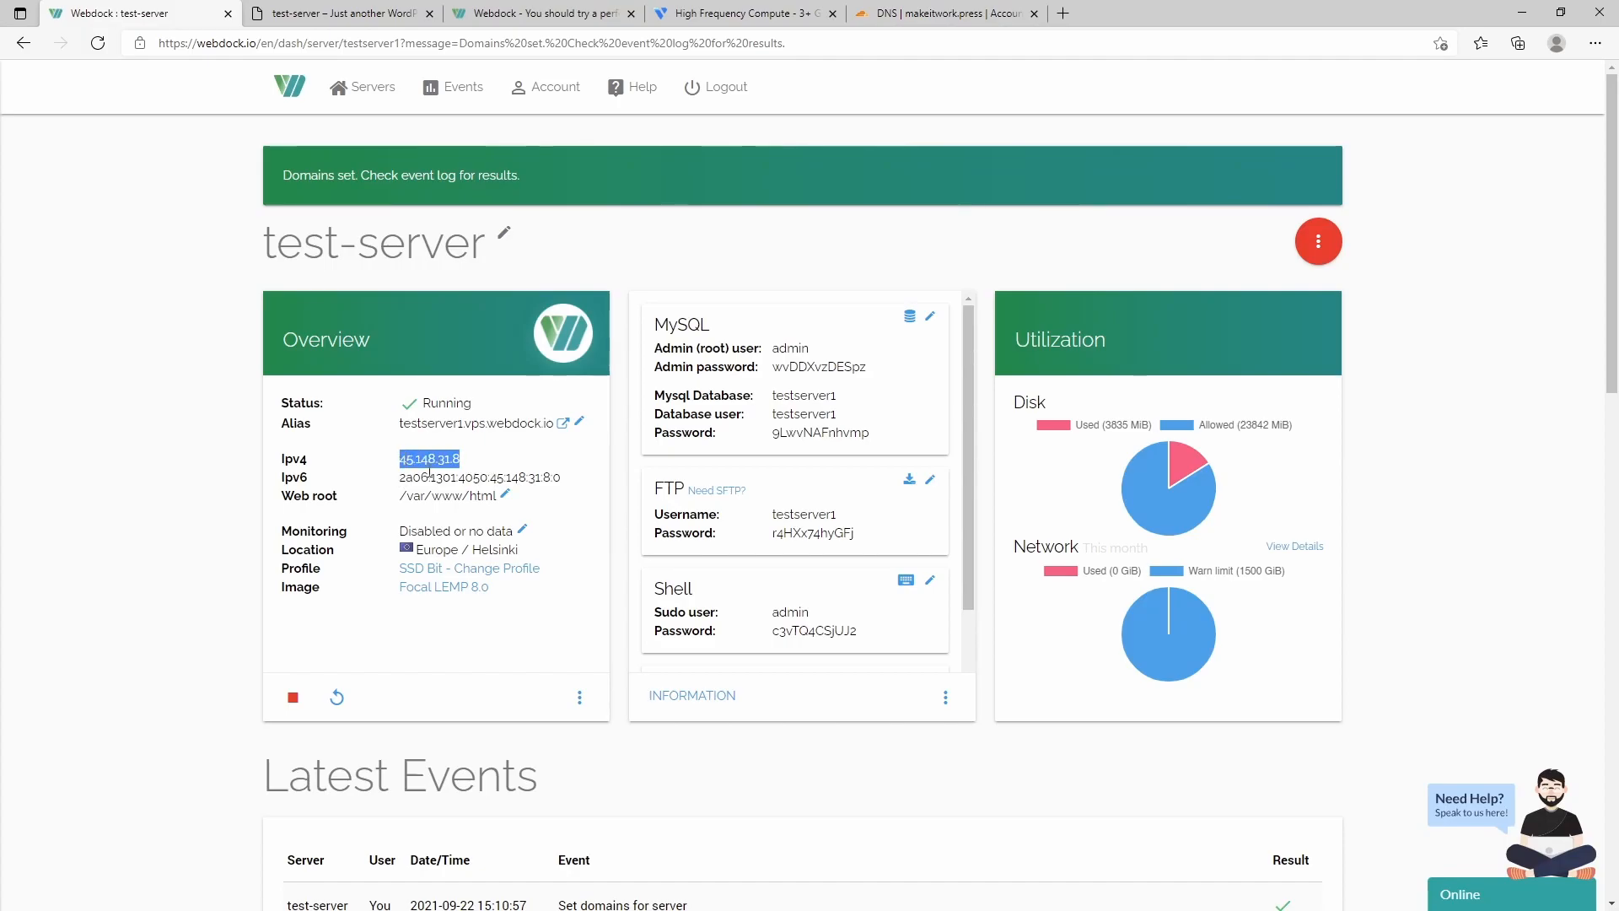
{"action": "left_click", "coordinate": [902, 12]}
{"action": "left_click", "coordinate": [738, 475]}
{"action": "key", "text": "ctrl+v"}
{"action": "left_click", "coordinate": [1016, 469]}
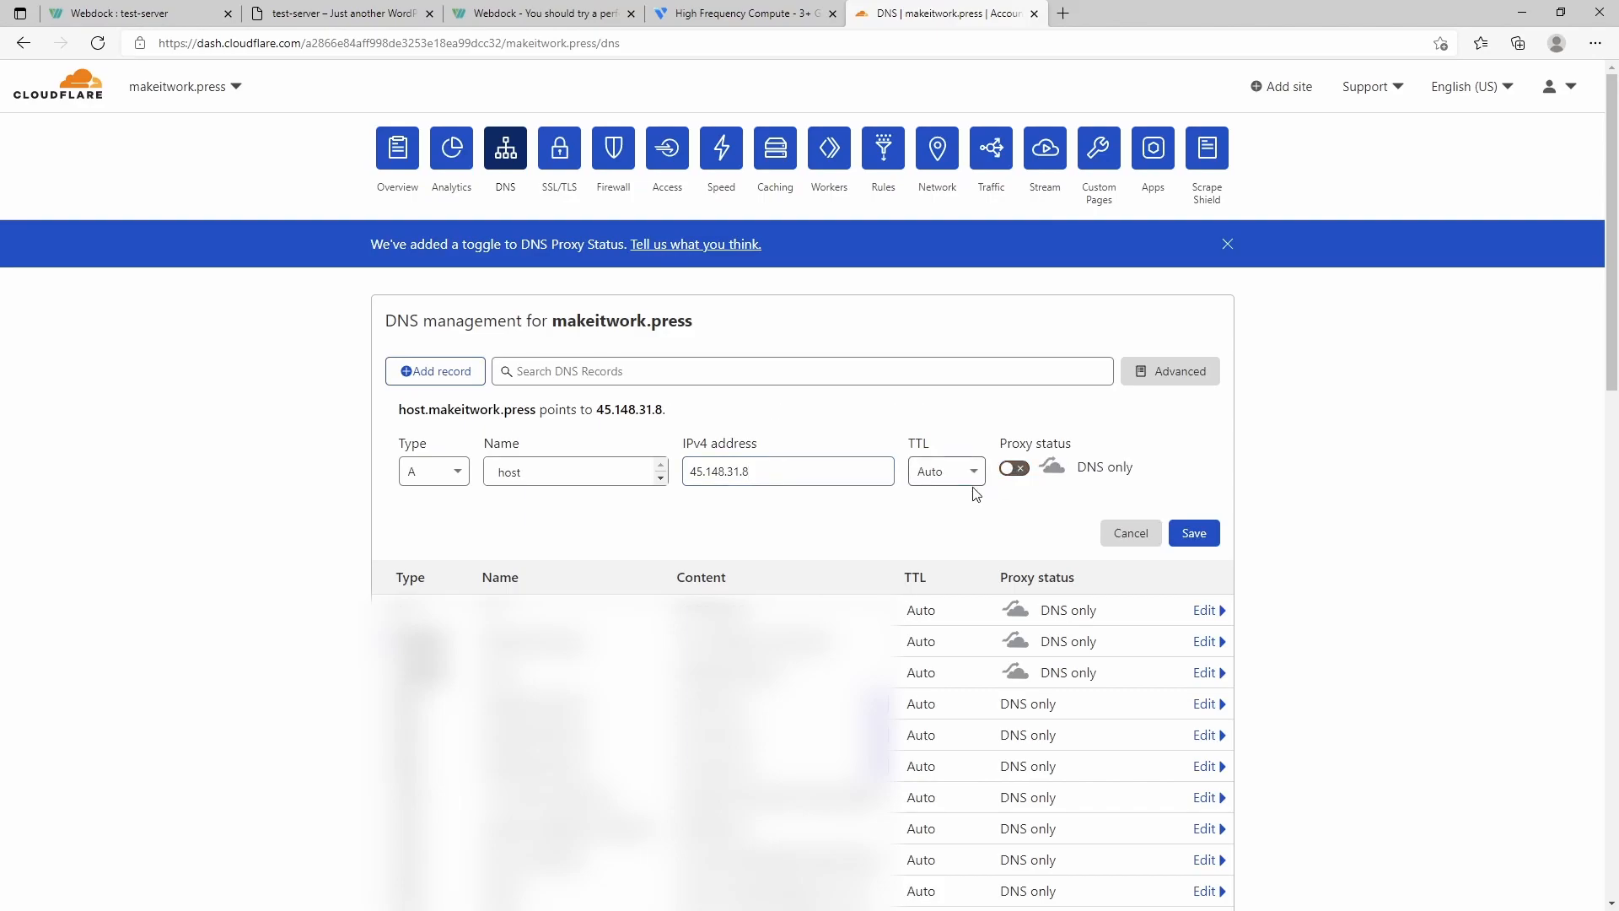
{"action": "left_click", "coordinate": [1210, 538]}
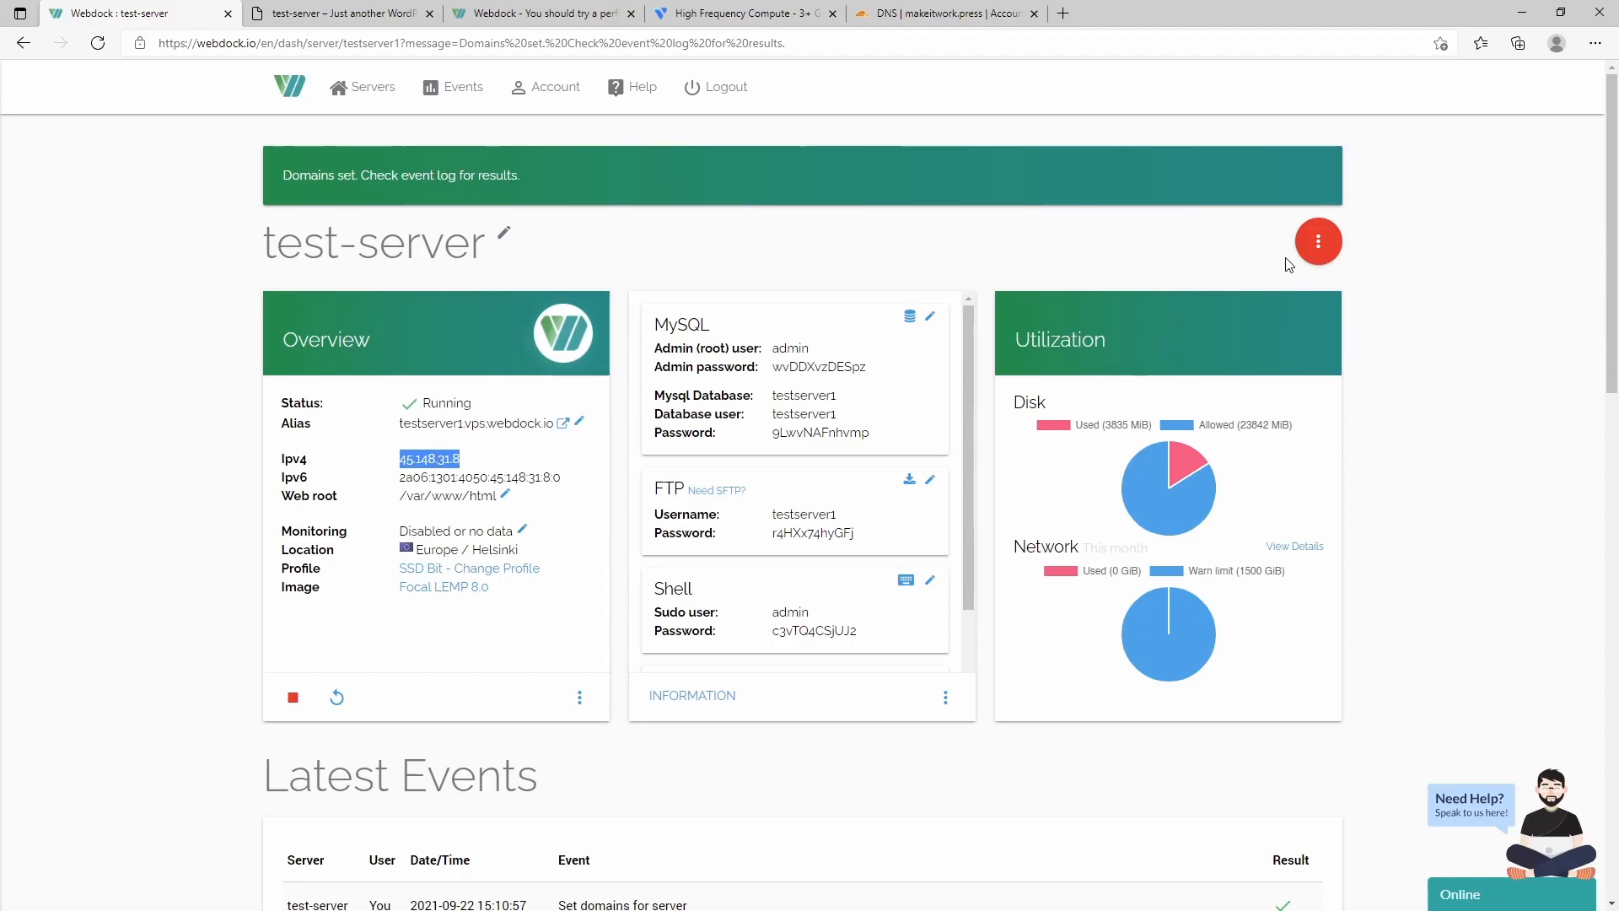
{"action": "left_click", "coordinate": [1319, 243]}
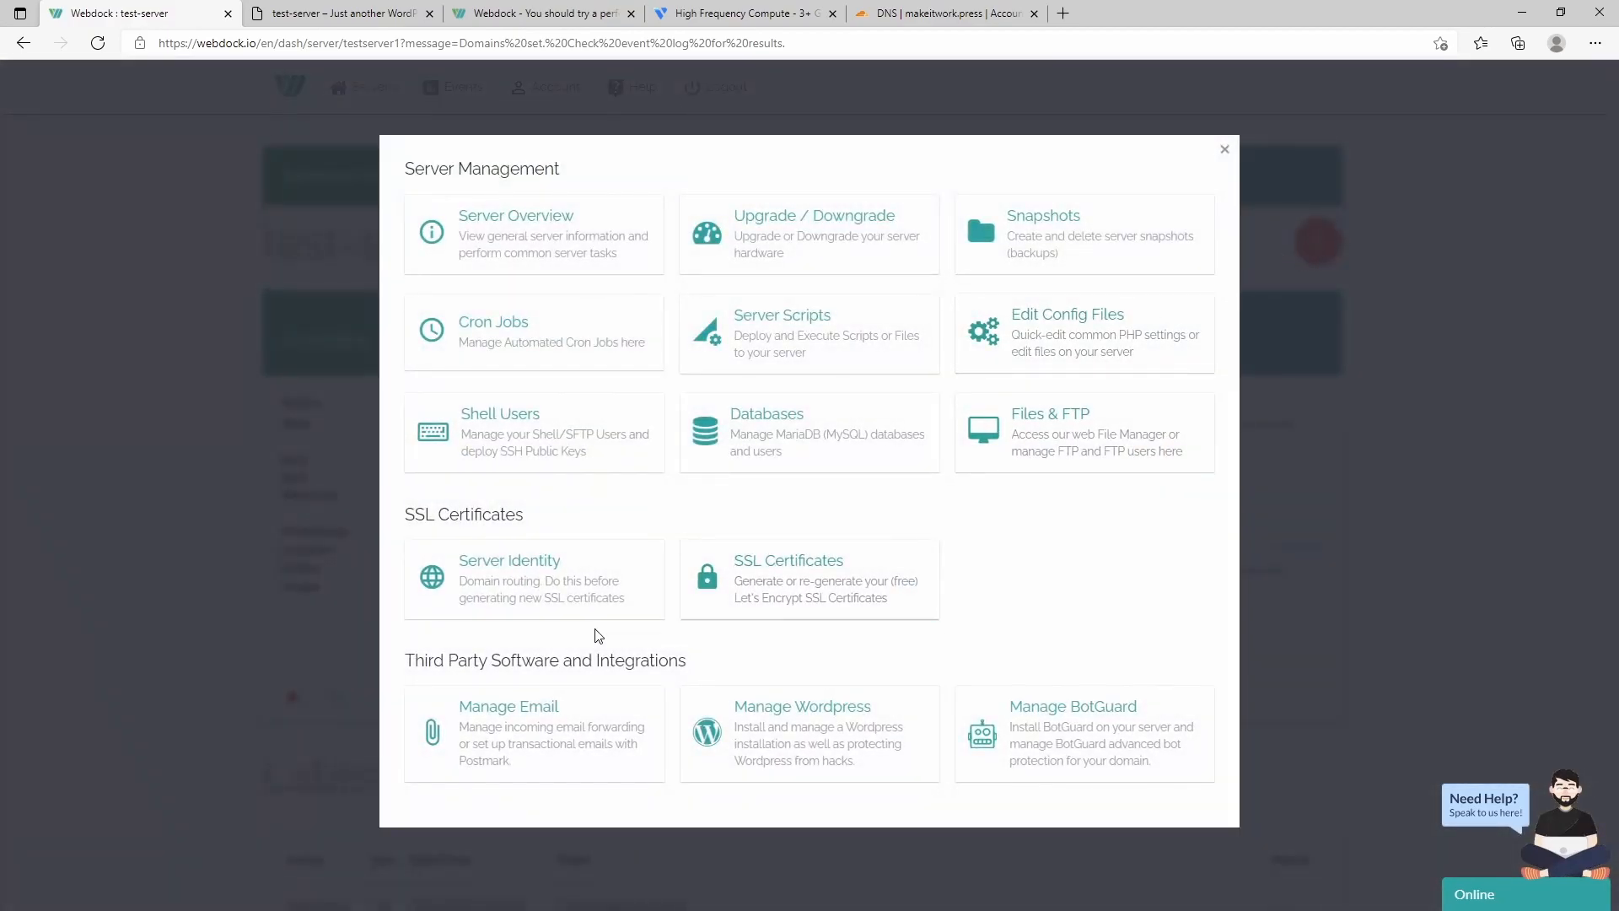
- Set host.makeitwork.press as test-server's main domain in Server Identity after checking it
{"action": "left_click", "coordinate": [520, 576]}
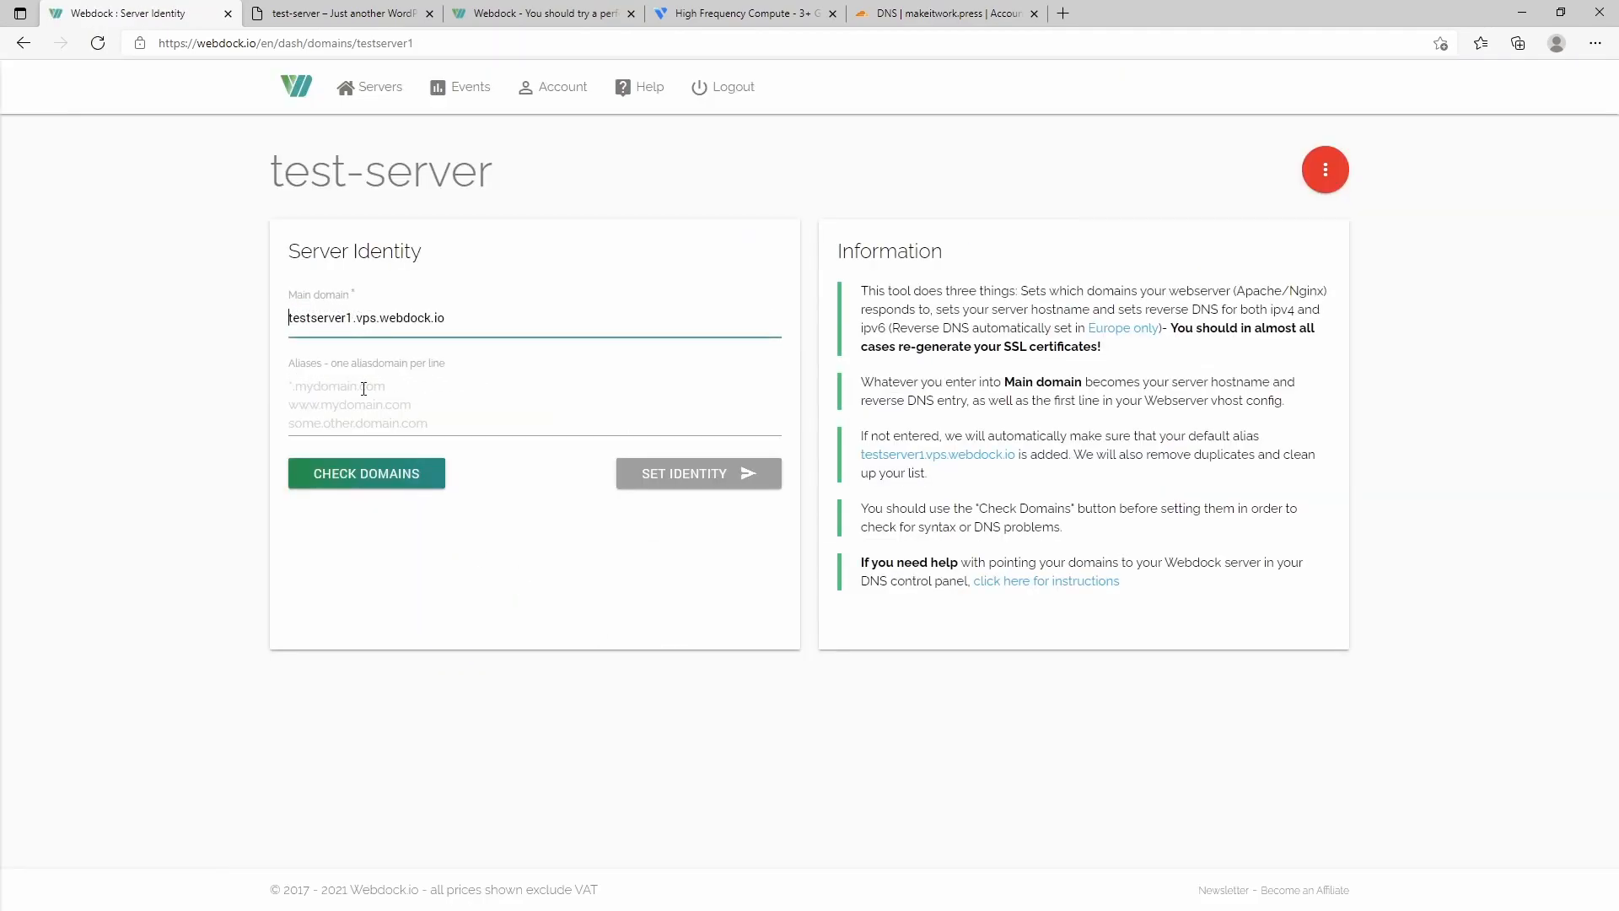
{"action": "left_click_drag", "start_coordinate": [488, 322], "coordinate": [212, 322]}
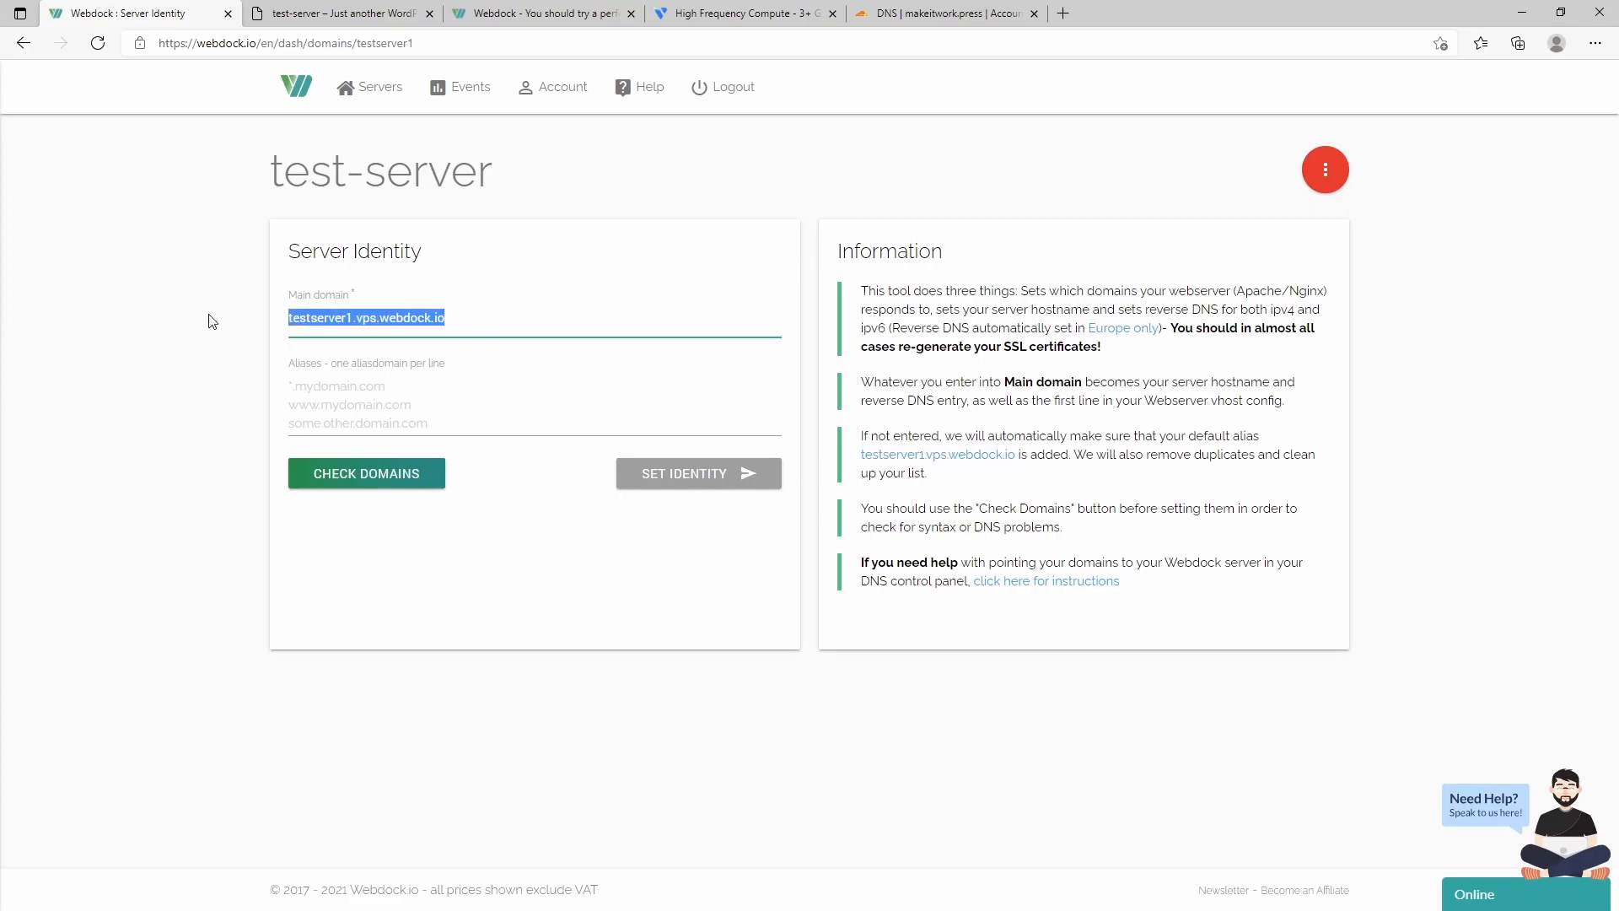
{"action": "type", "text": "host.makeitwork.press"}
{"action": "left_click", "coordinate": [385, 481]}
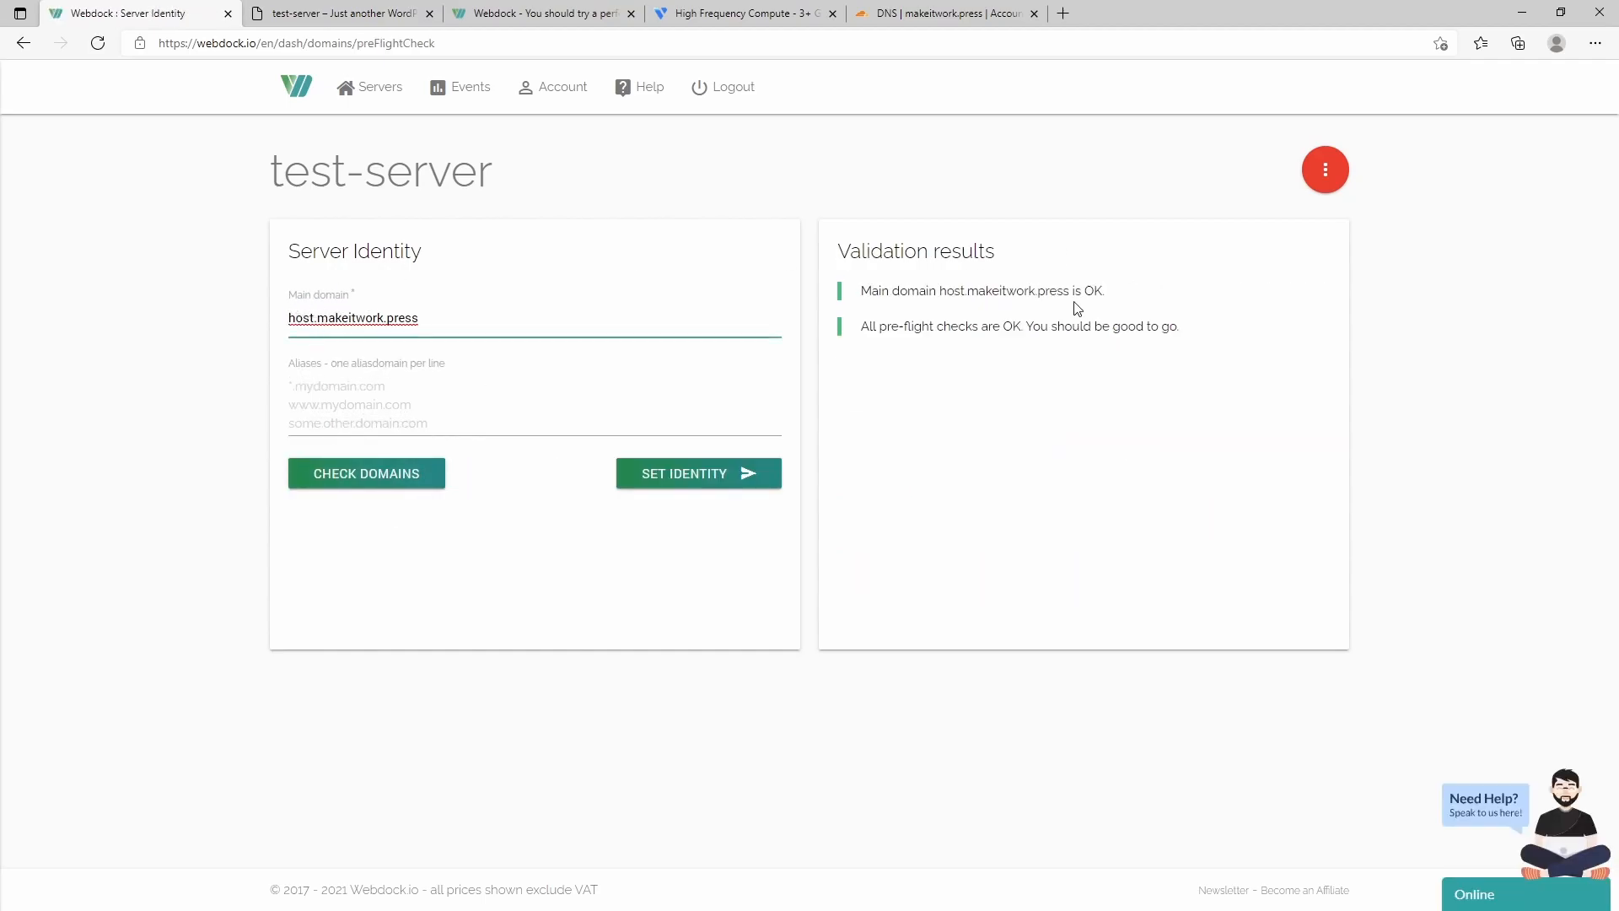
{"action": "left_click", "coordinate": [647, 479]}
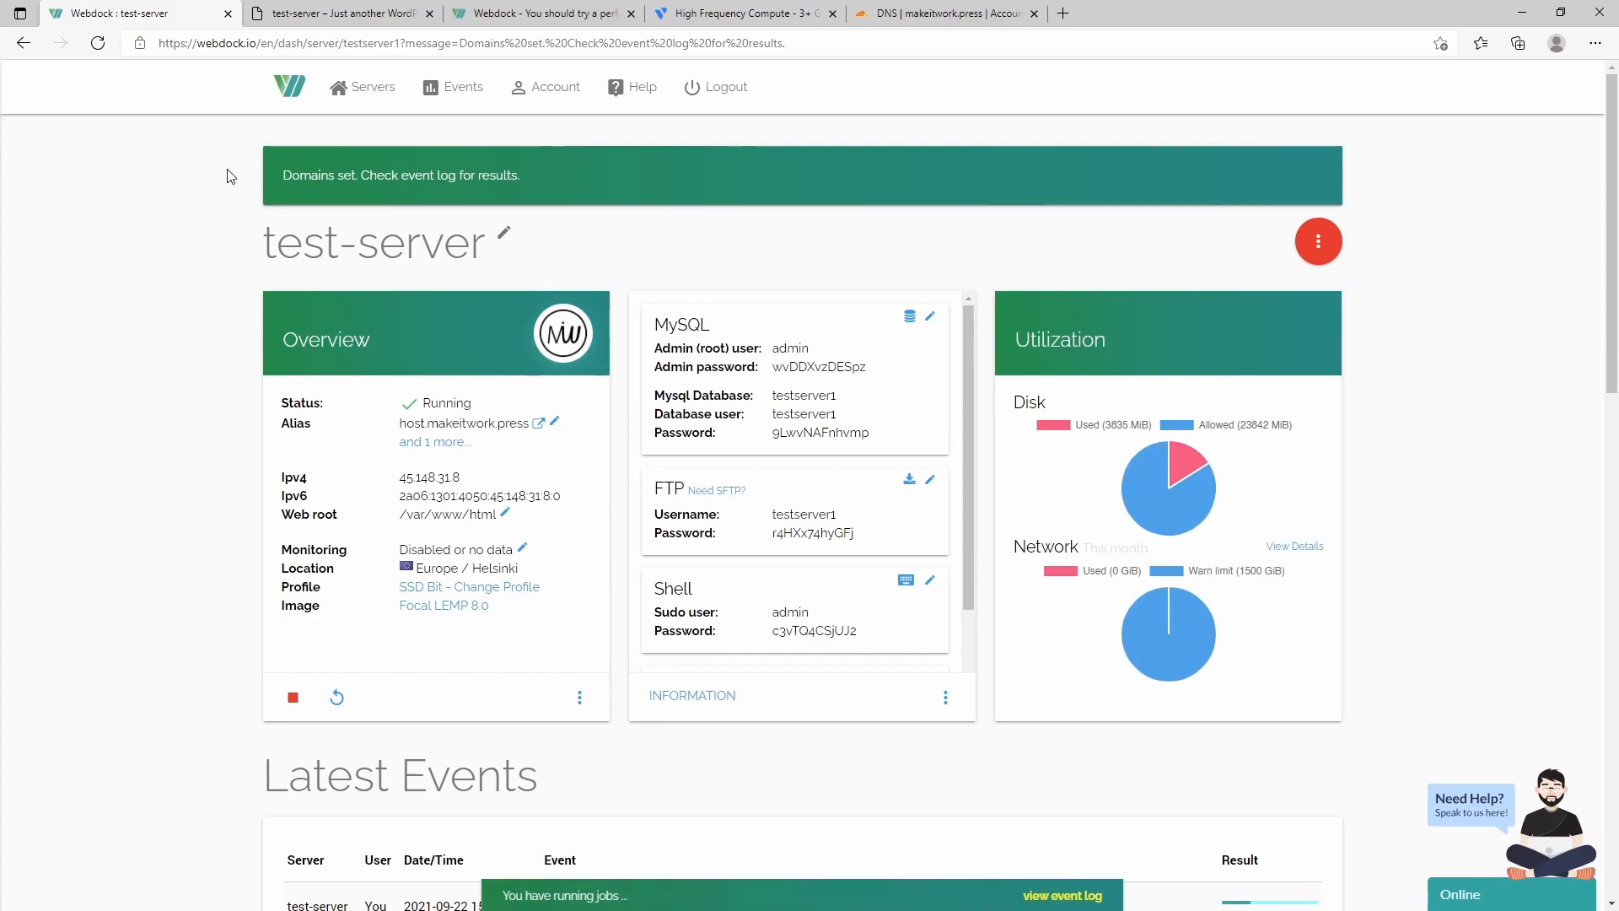
- Confirm the WordPress site loads at host.makeitwork.press, then go back to All Servers
{"action": "left_click", "coordinate": [538, 422]}
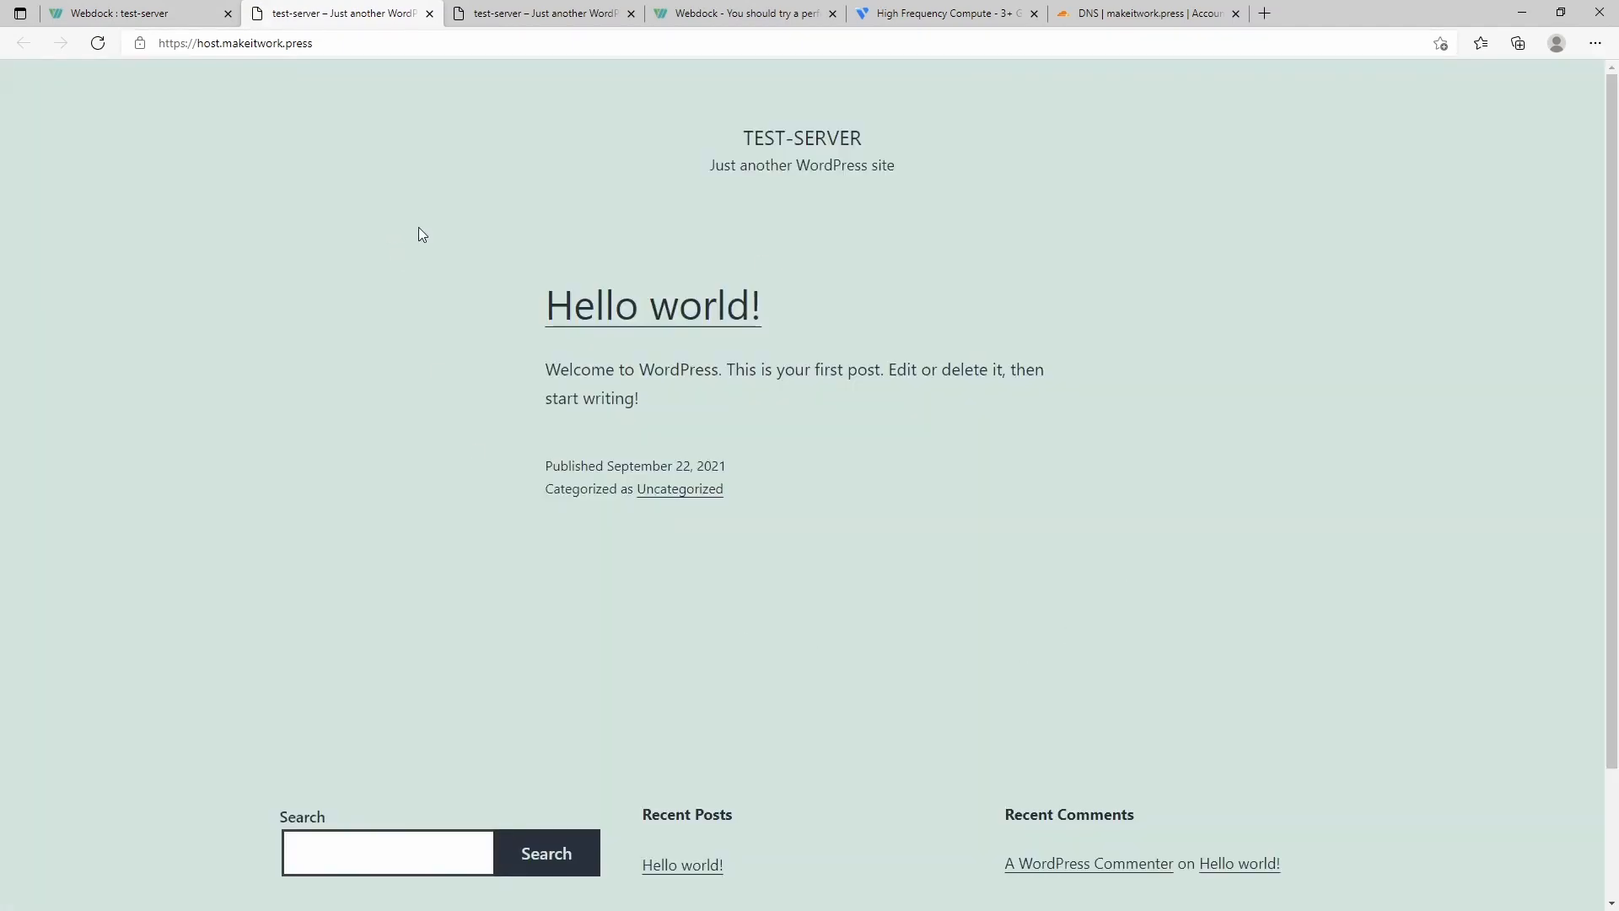
{"action": "left_click", "coordinate": [628, 14]}
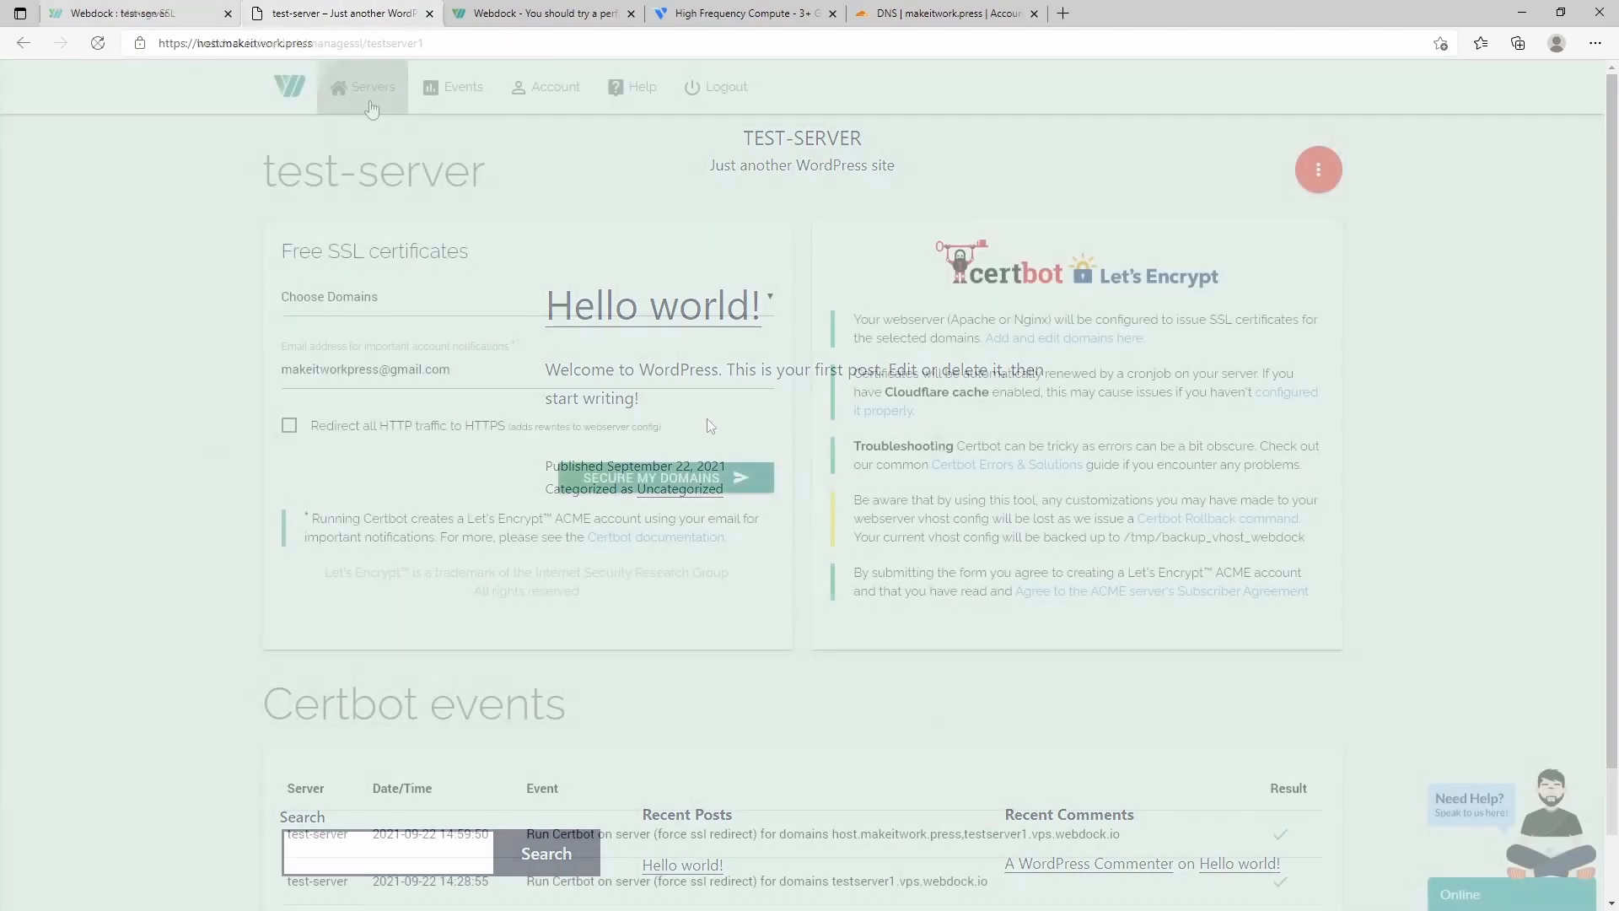
{"action": "left_click", "coordinate": [371, 108]}
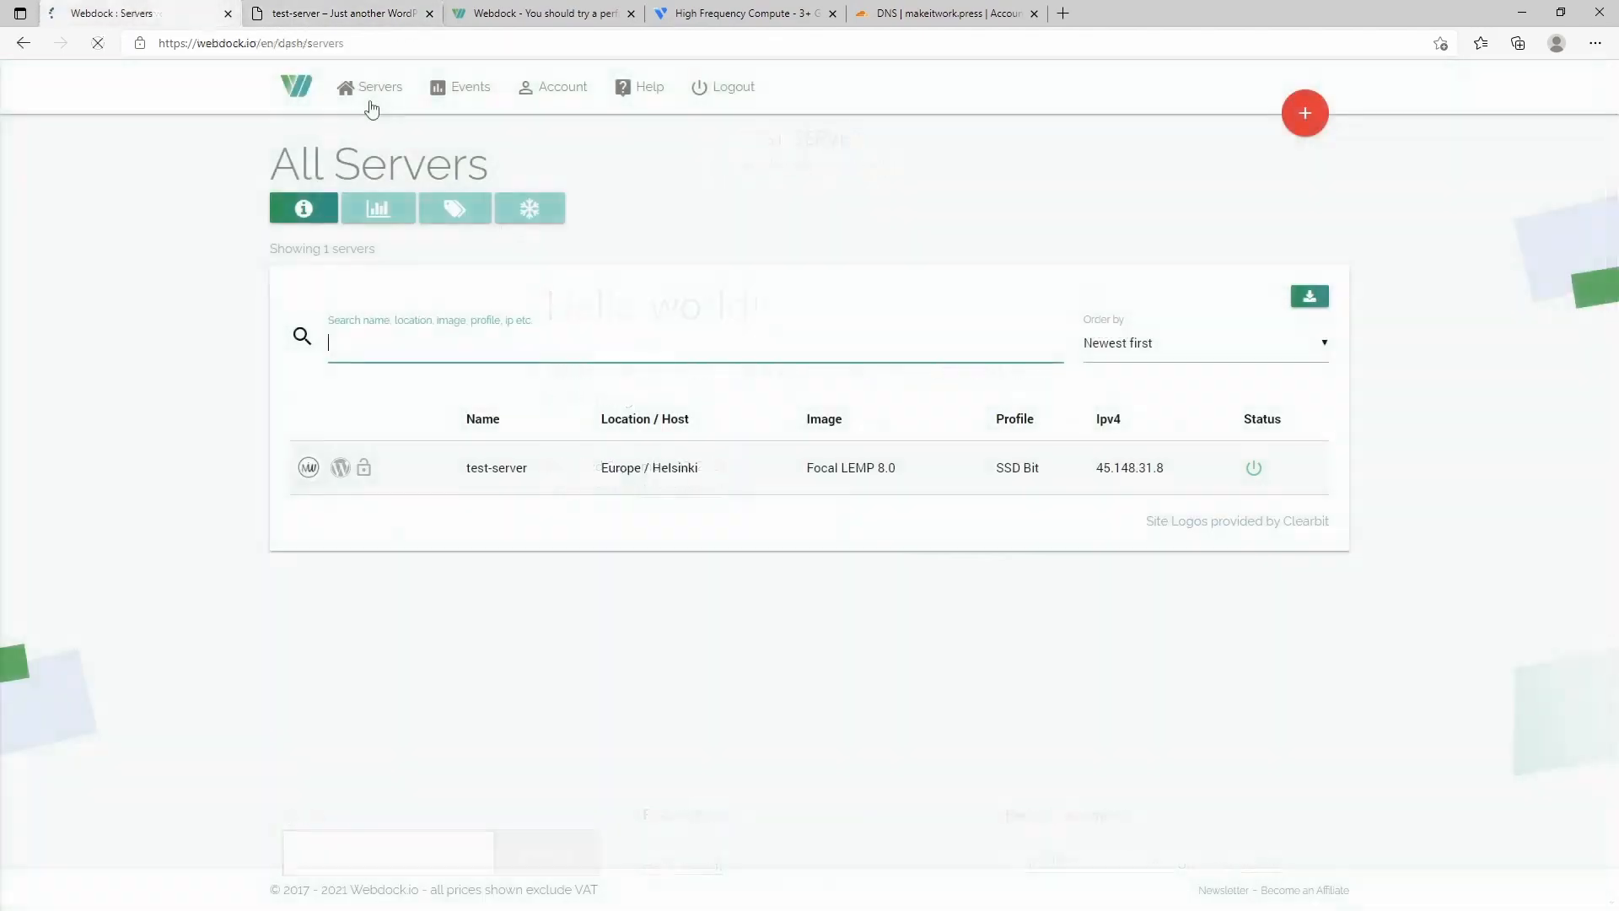
- Show the resource usage view for all servers, then bring up Webdock's Montreal hardware pricing table
{"action": "left_click", "coordinate": [509, 468]}
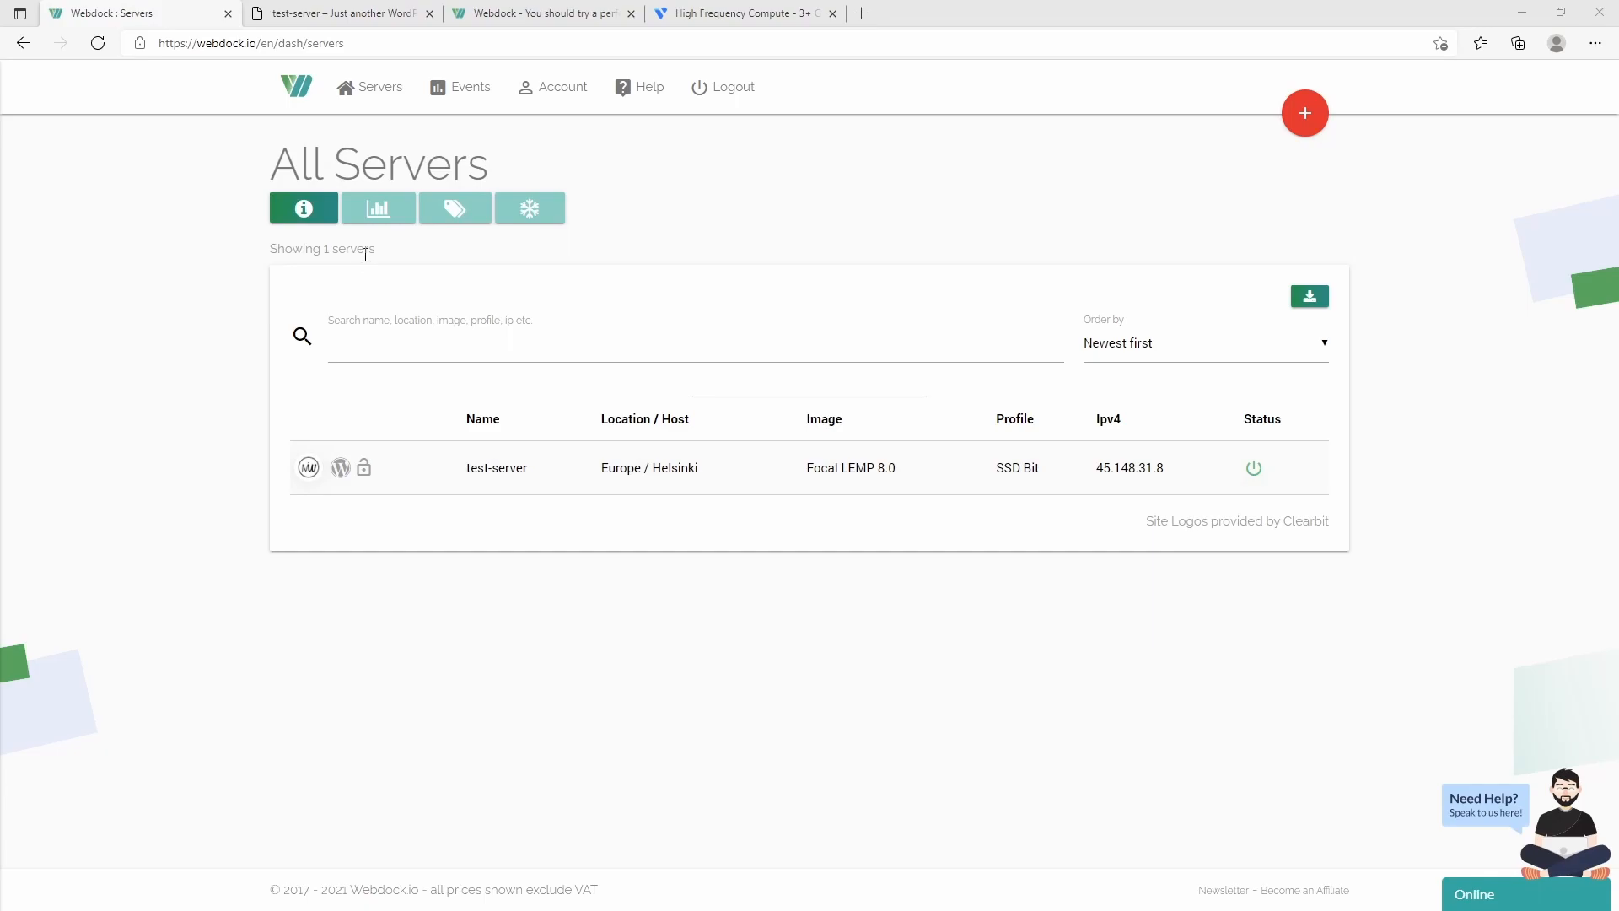
{"action": "left_click", "coordinate": [377, 209]}
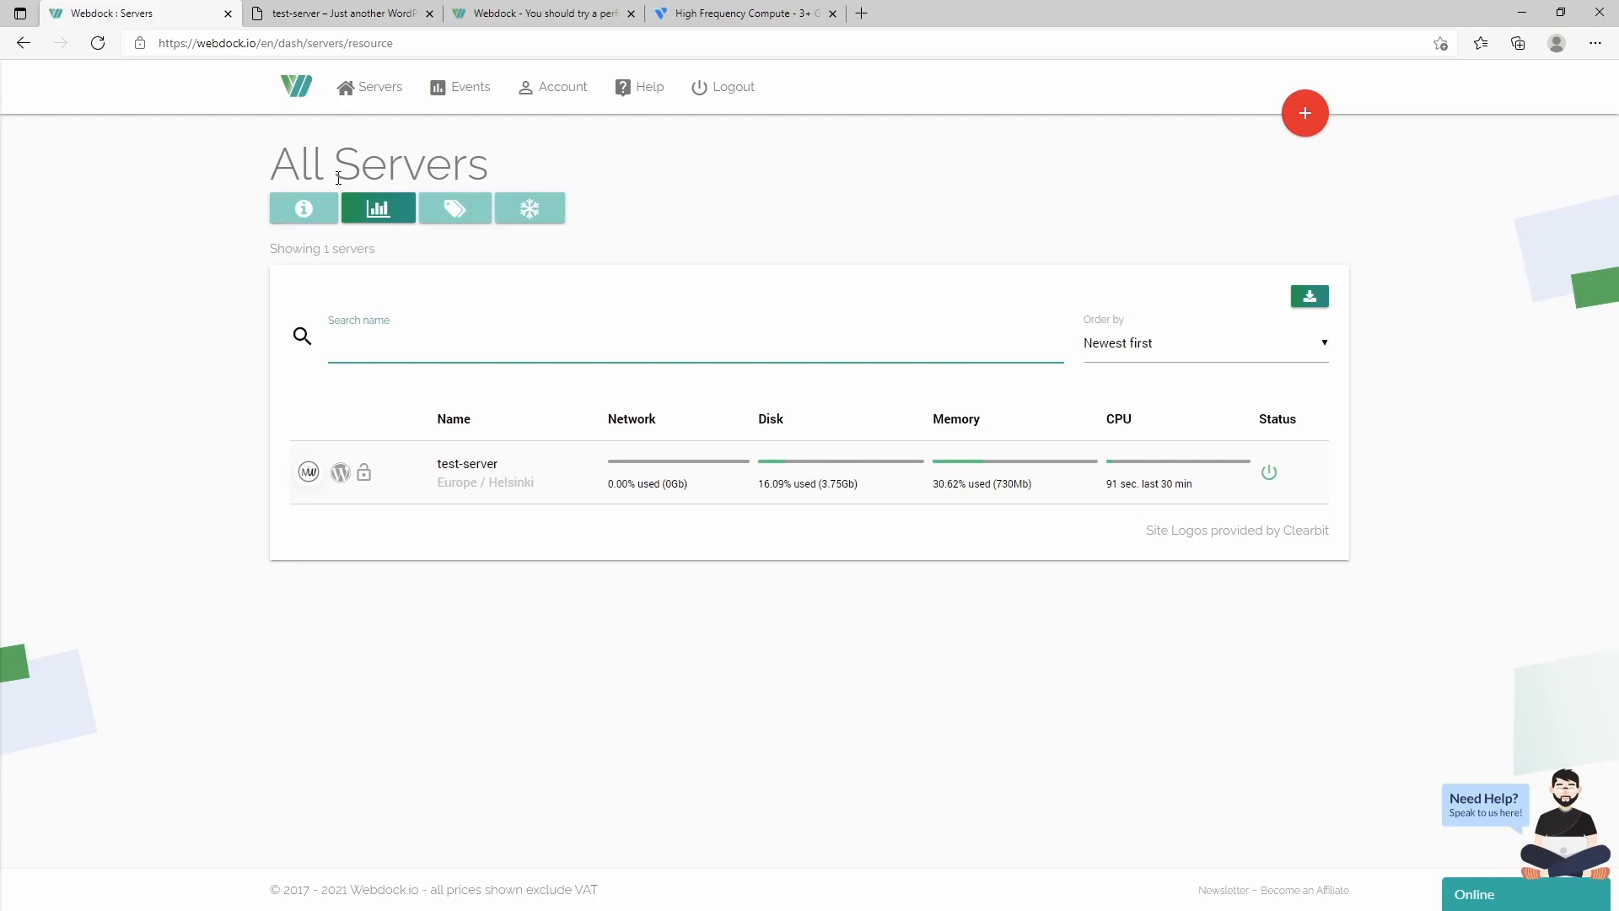
{"action": "left_click", "coordinate": [543, 10]}
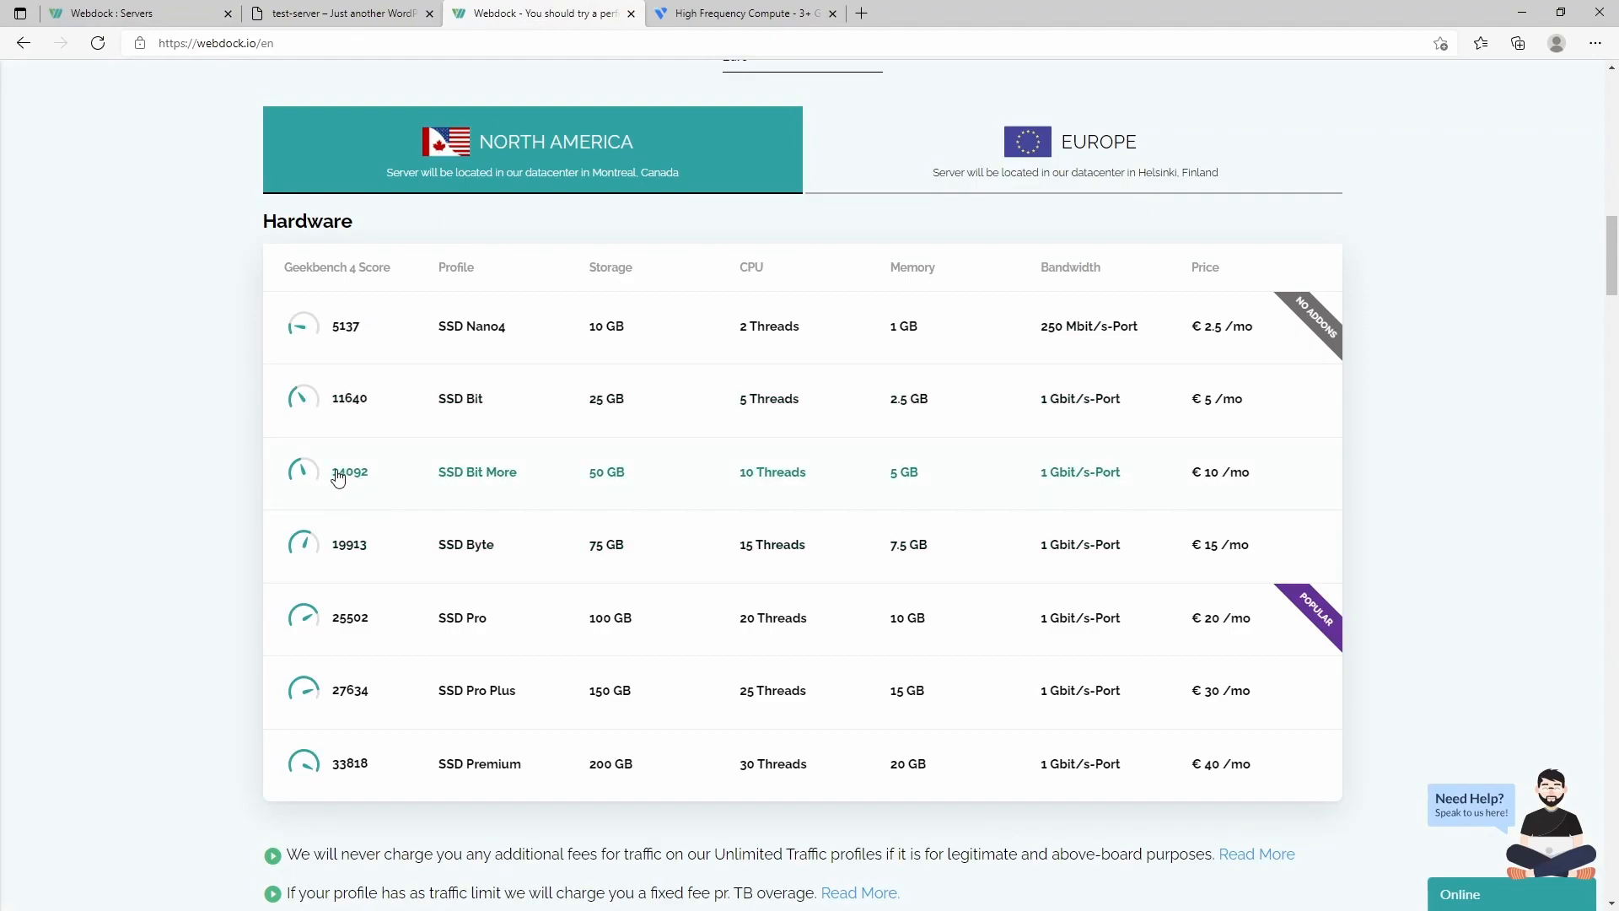
- Compare Vultr's High Frequency Compute prices with Webdock's pricing, then return to the Webdock servers view
{"action": "left_click", "coordinate": [717, 13]}
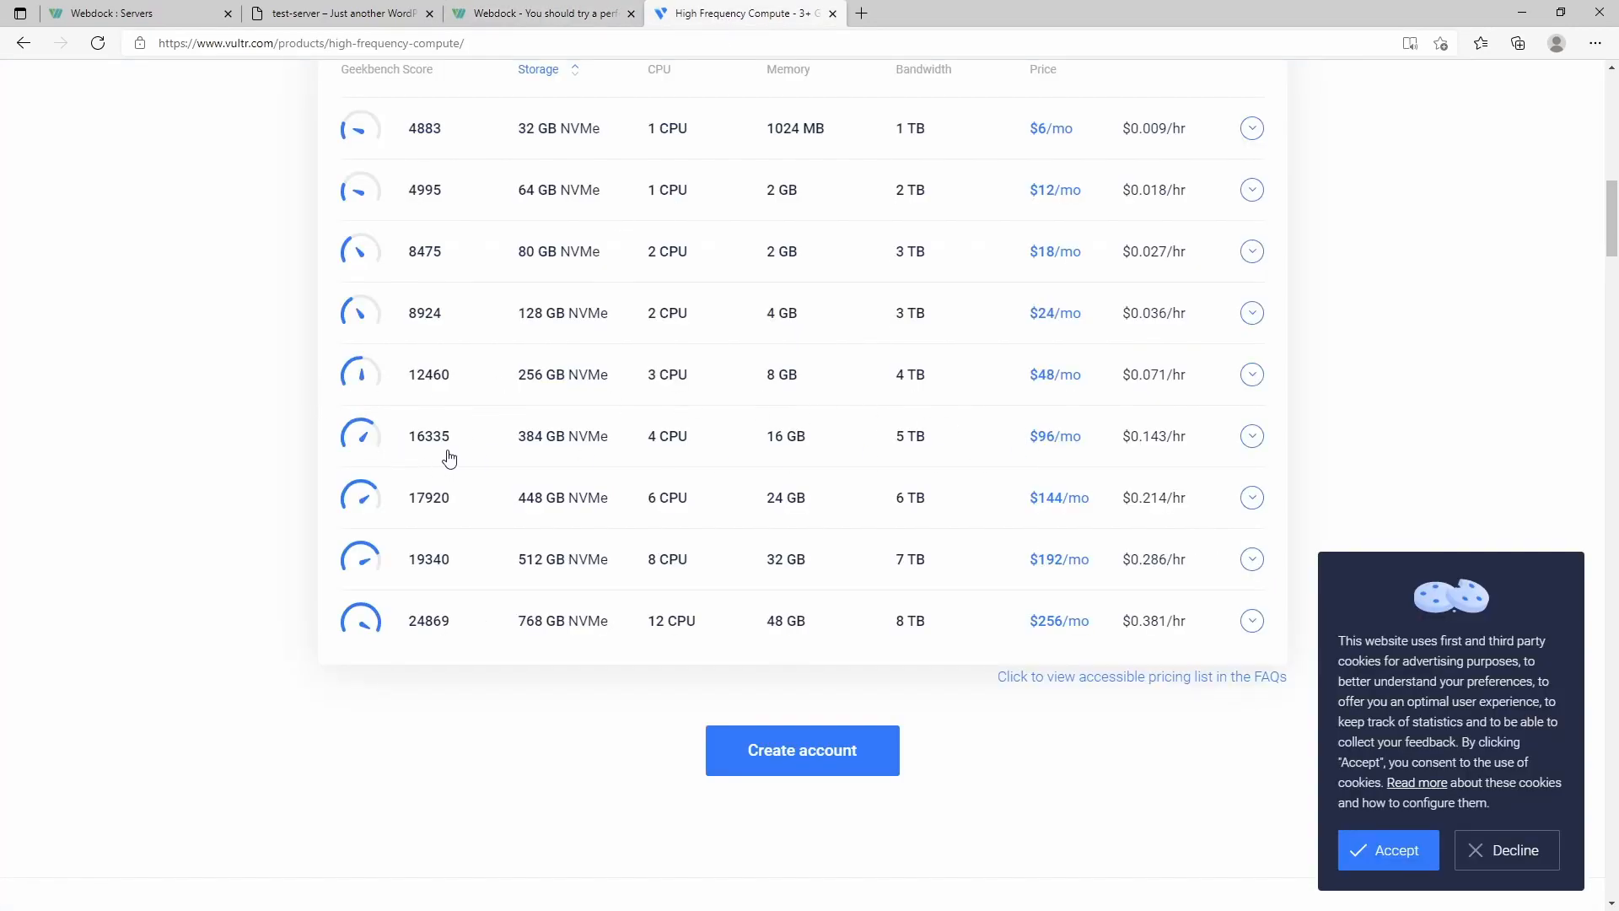
{"action": "left_click", "coordinate": [475, 8]}
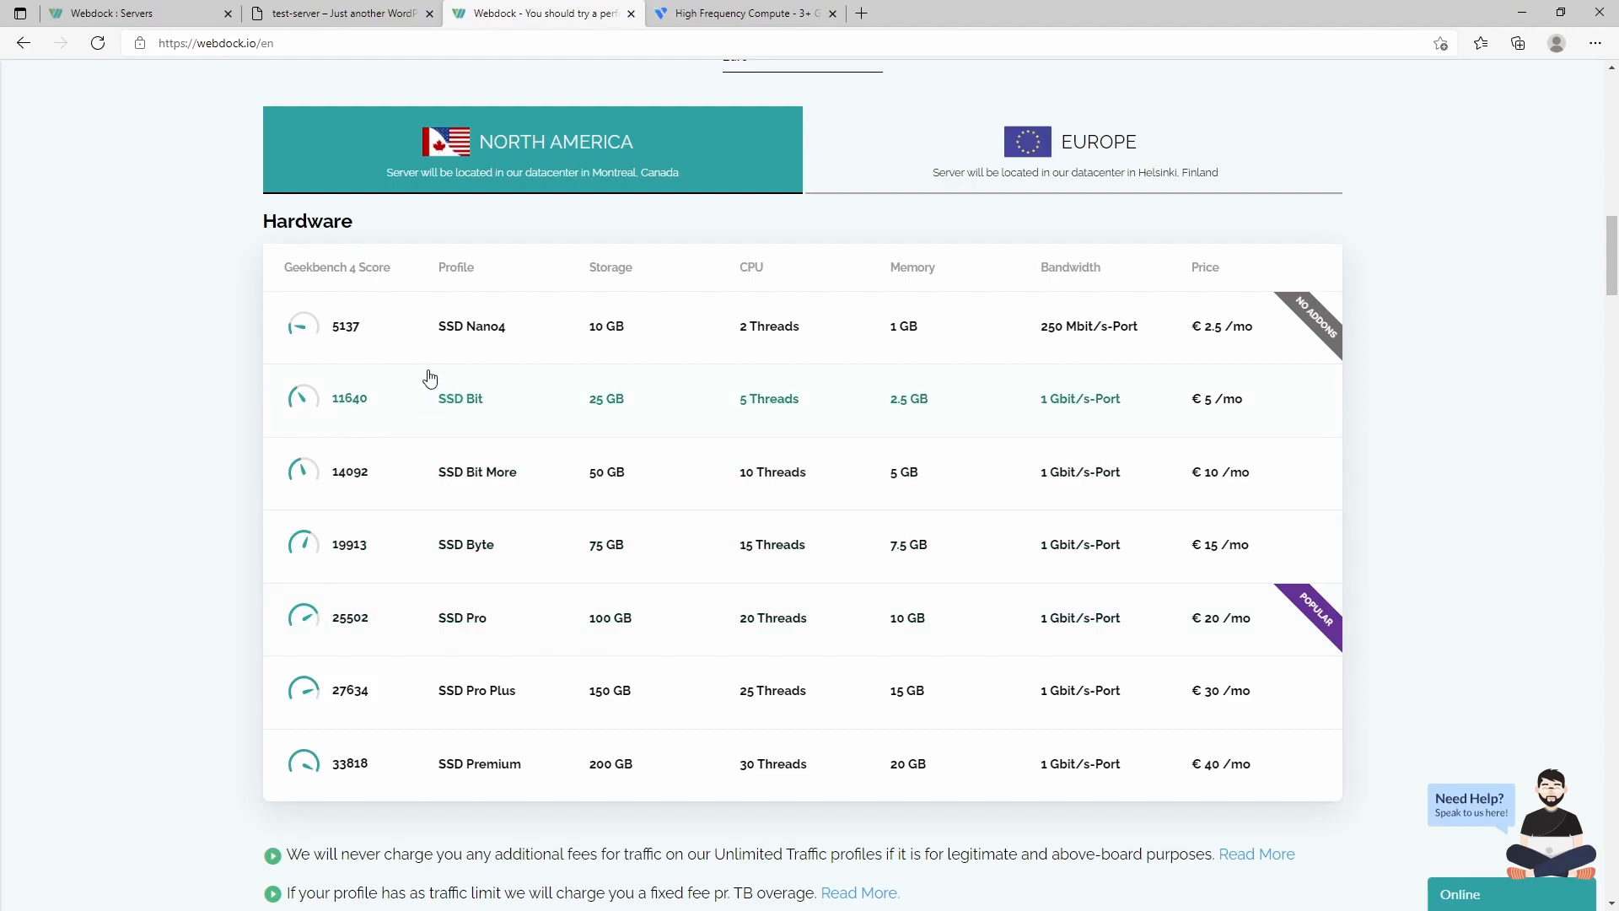
{"action": "left_click", "coordinate": [118, 15]}
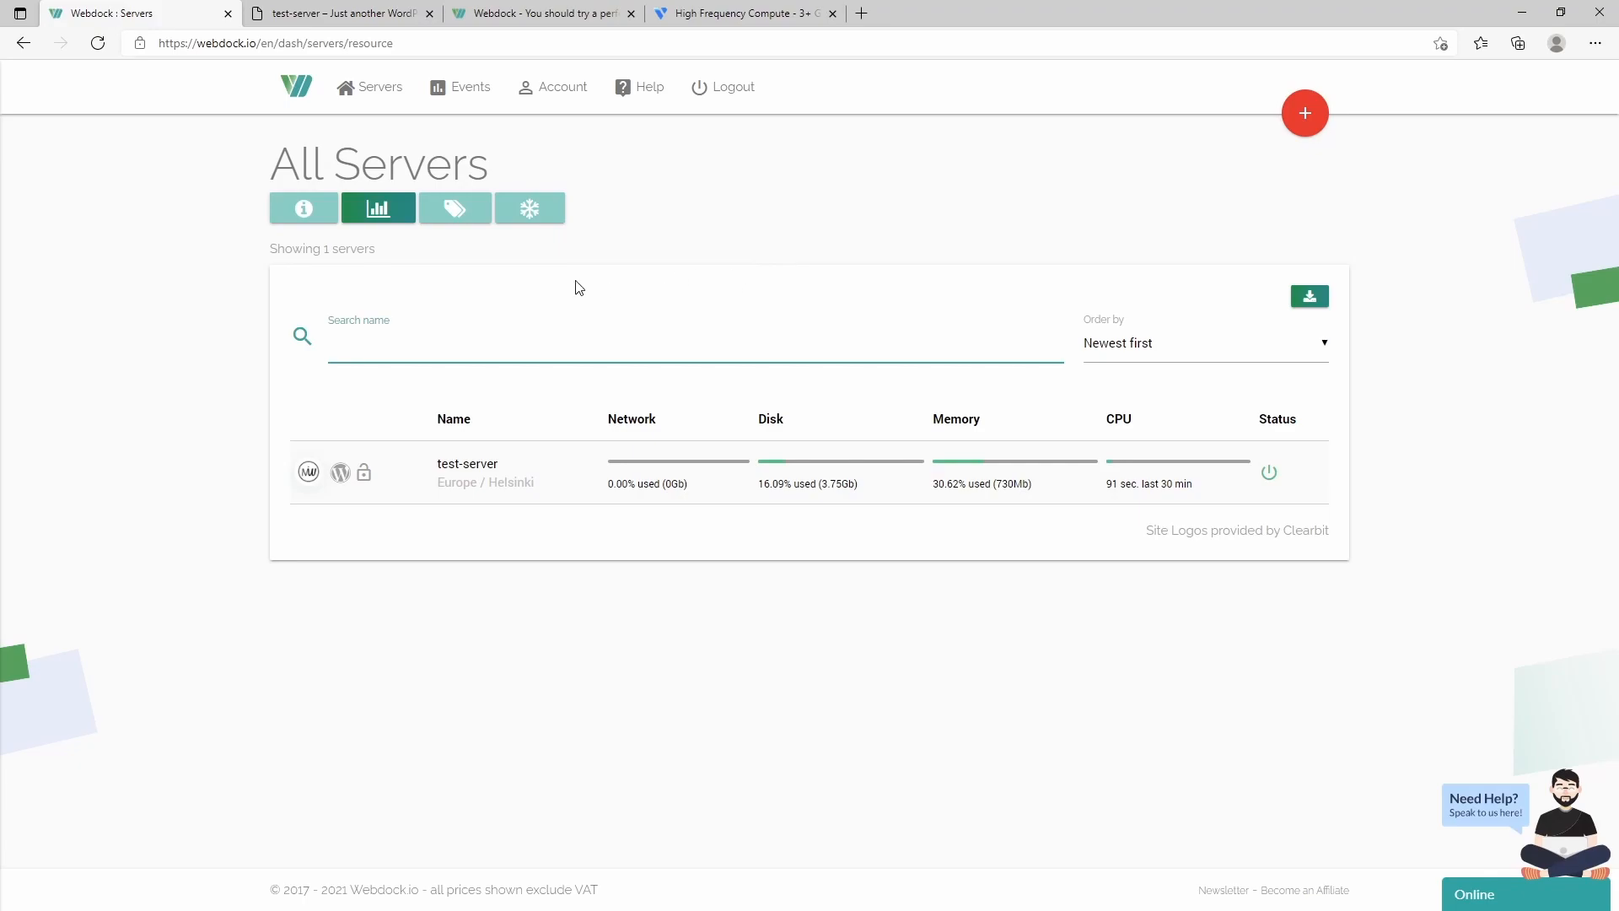
- Open test-server, scroll the credentials to the WordPress login card, and bring up server management
{"action": "left_click", "coordinate": [466, 469]}
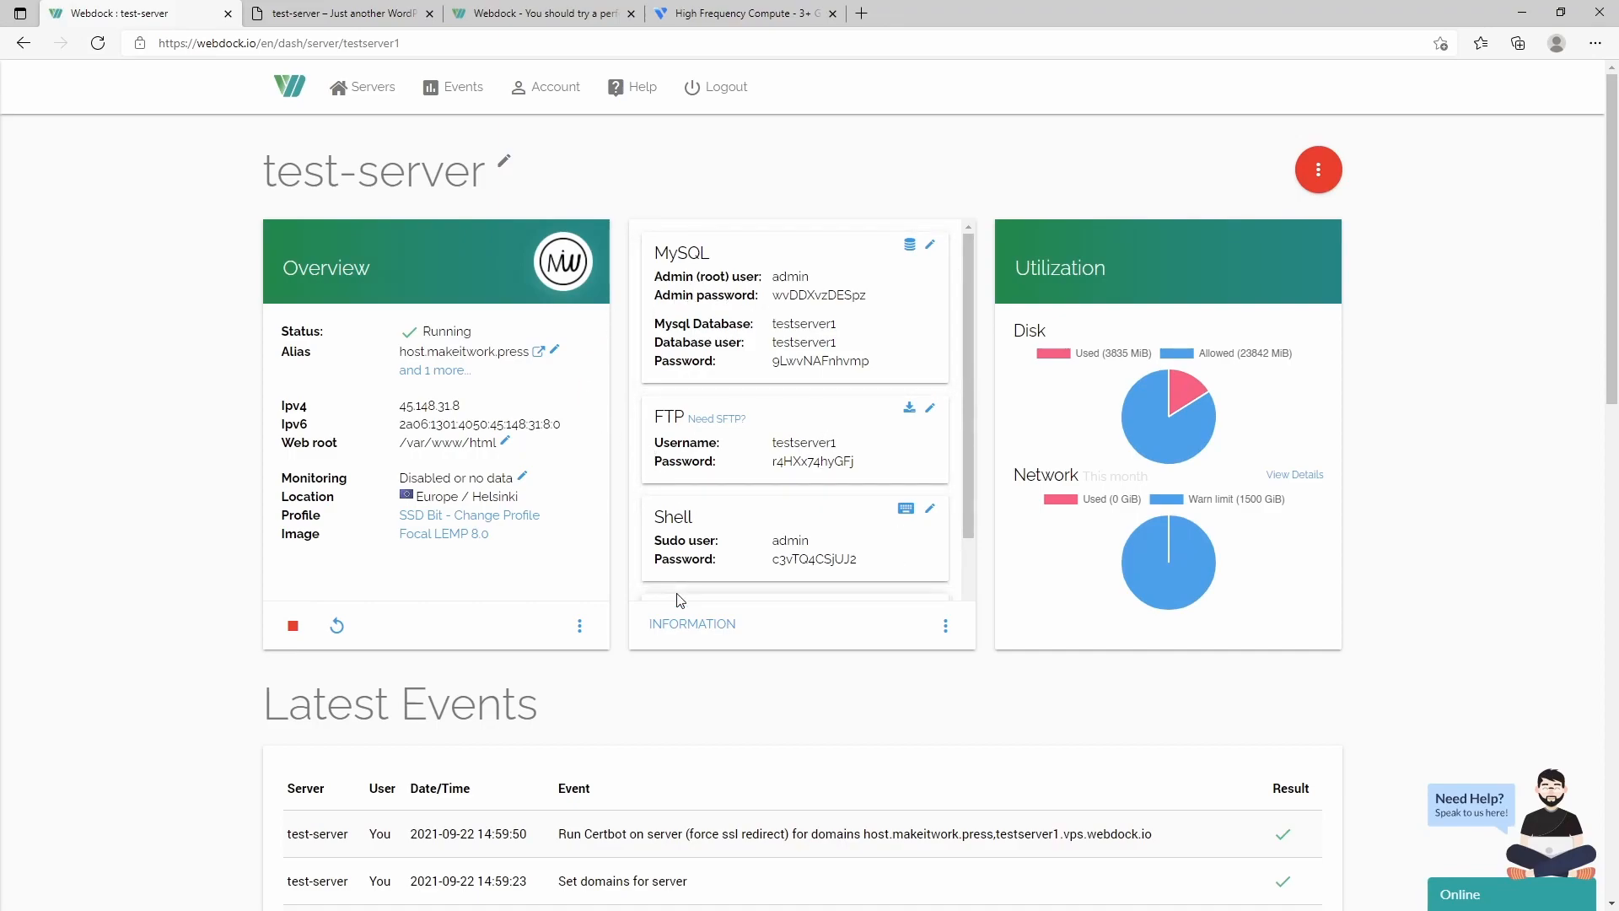
{"action": "scroll", "coordinate": [794, 476], "scroll_direction": "down", "scroll_amount": 1}
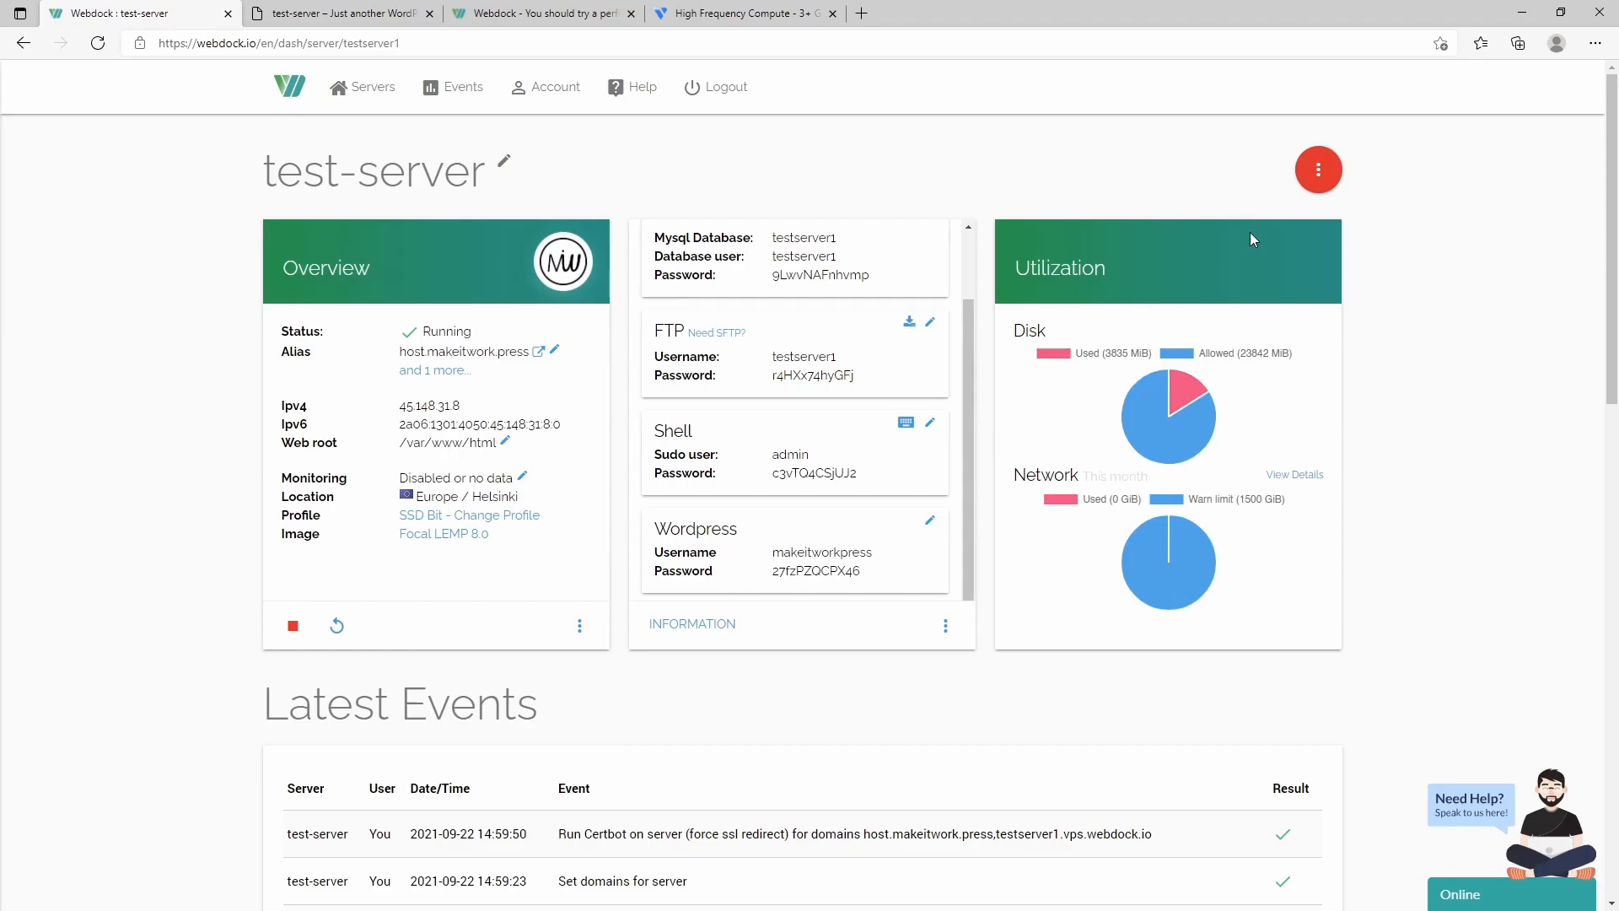
{"action": "left_click", "coordinate": [1316, 164]}
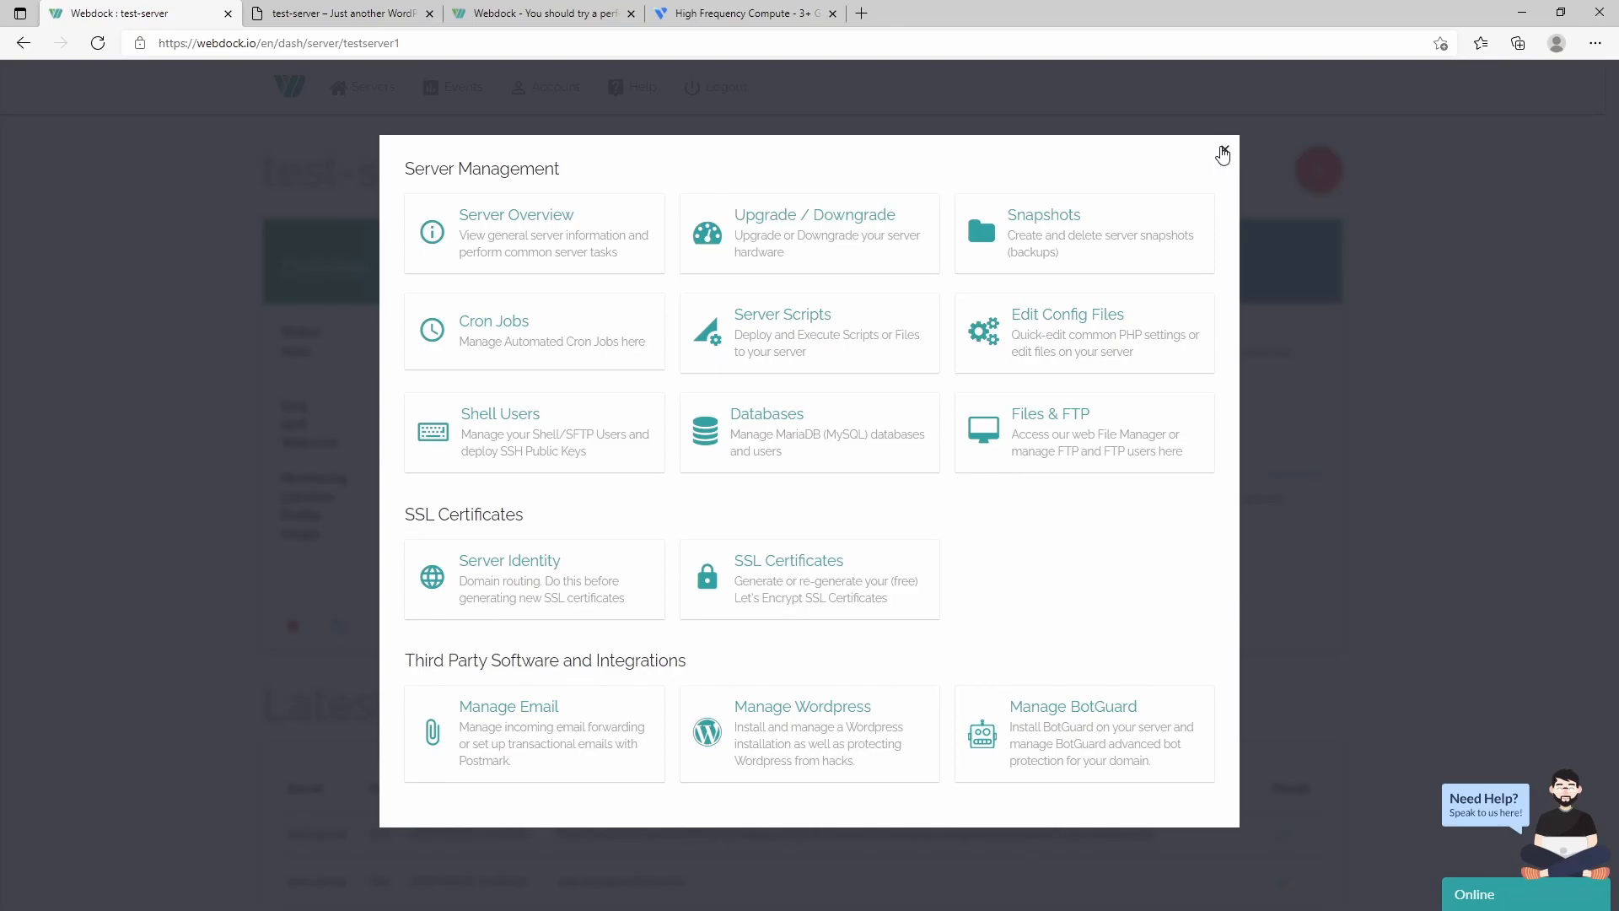
- Dismiss the Server Management window over test-server
{"action": "left_click", "coordinate": [1222, 153]}
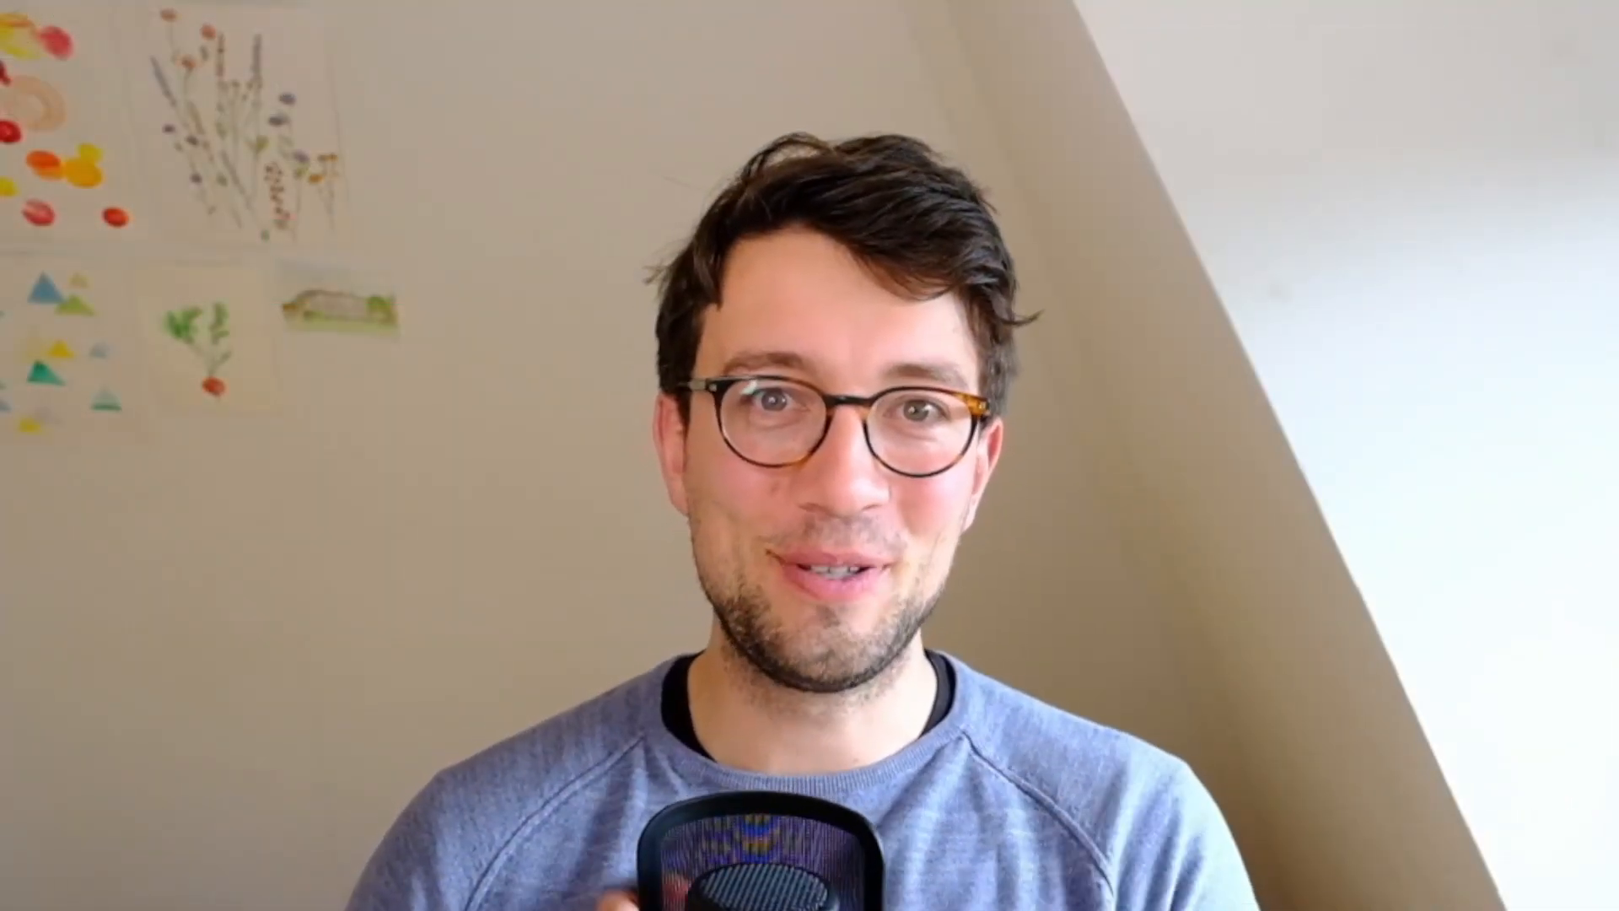